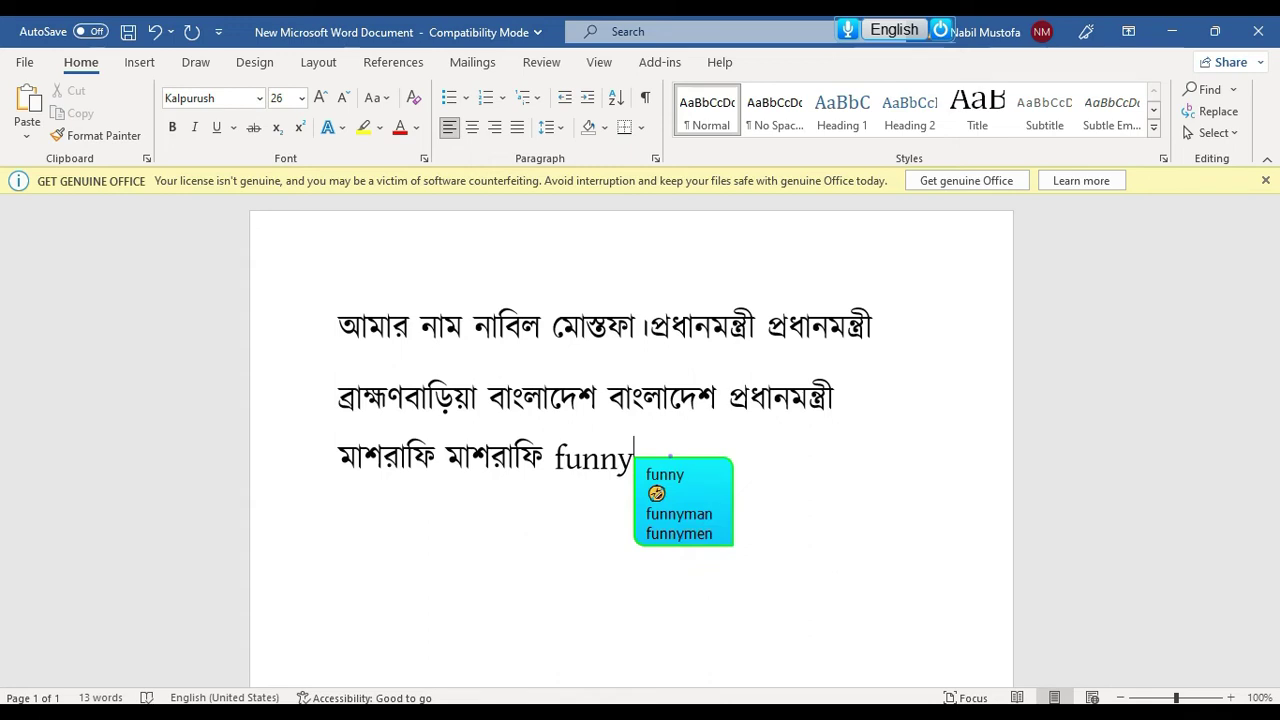
Insert 🤣 after funny and 🔥 after fire from the emoji suggestions
key(Down)
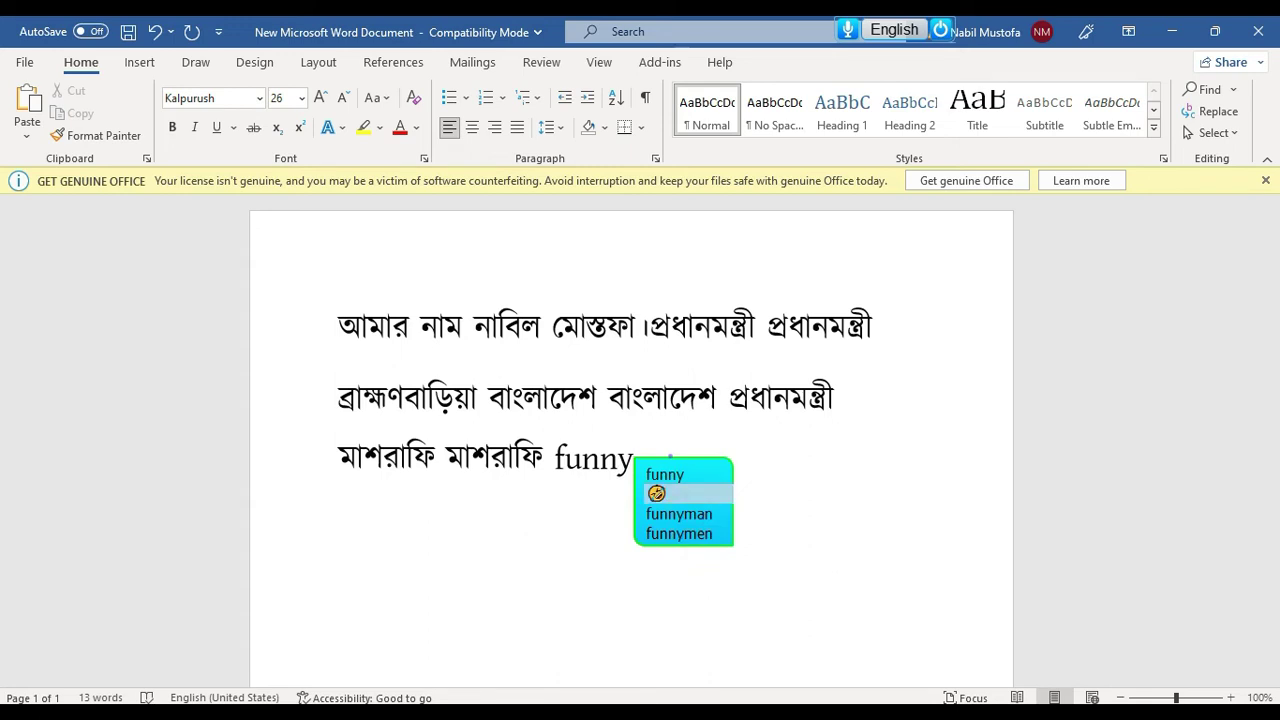
key(Return)
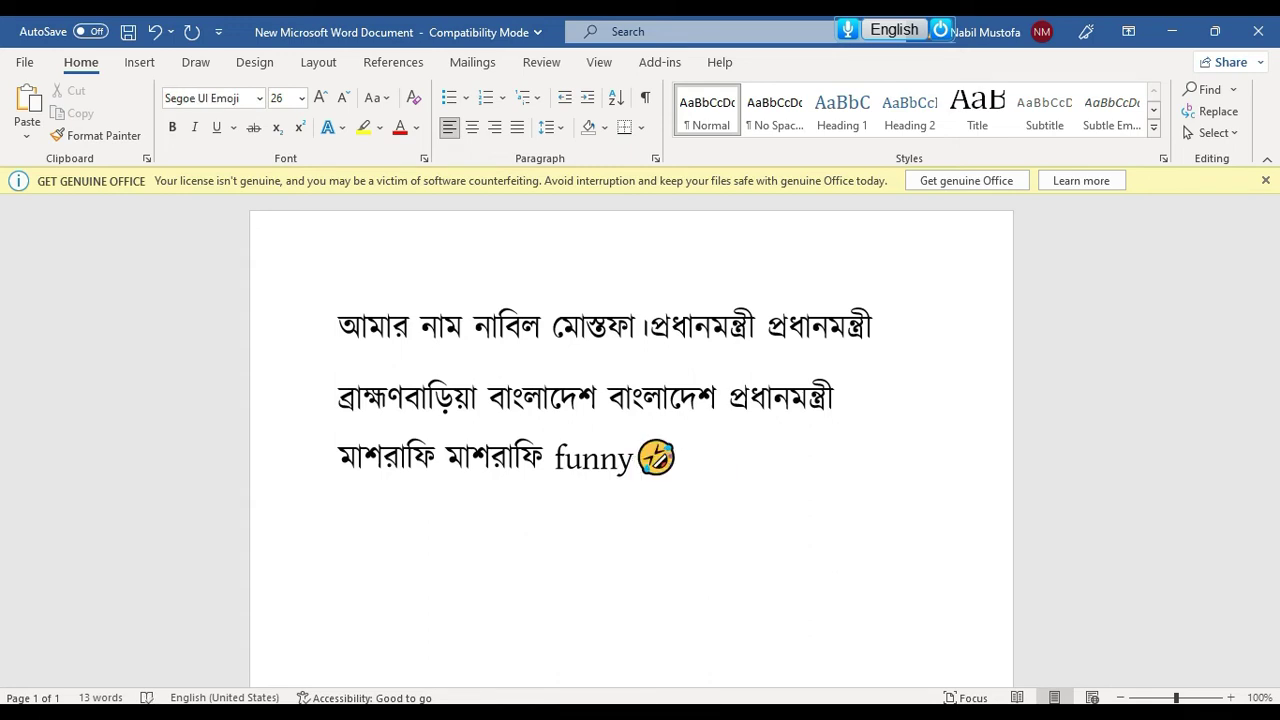
text(fire)
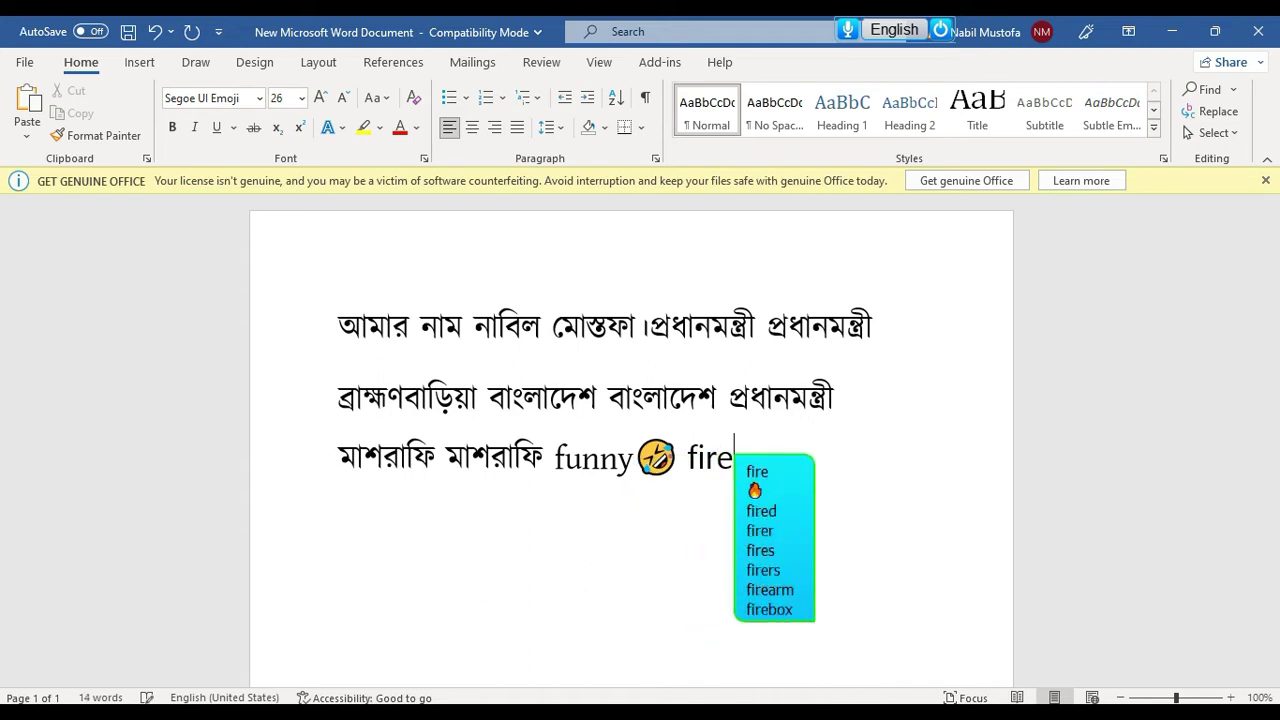
key(Down)
key(Return)
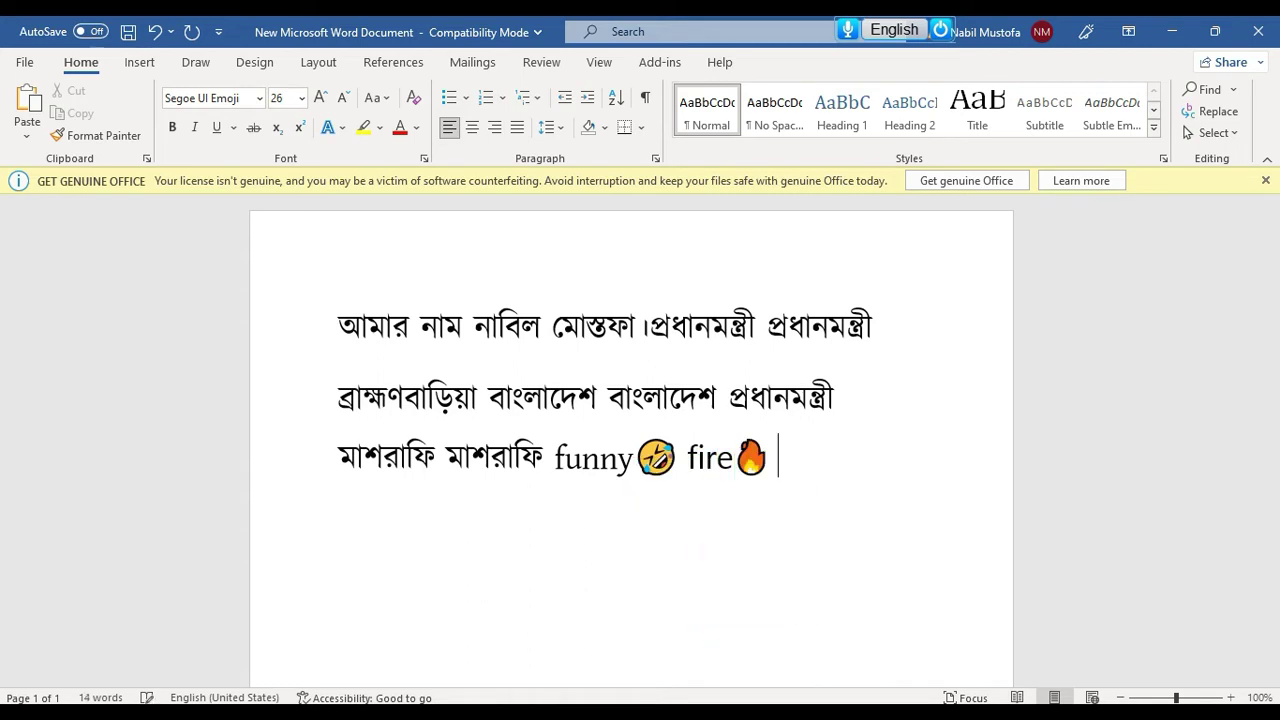
Add 🤡 after clown, then delete the emoji-tagged words at the line end
text(c)
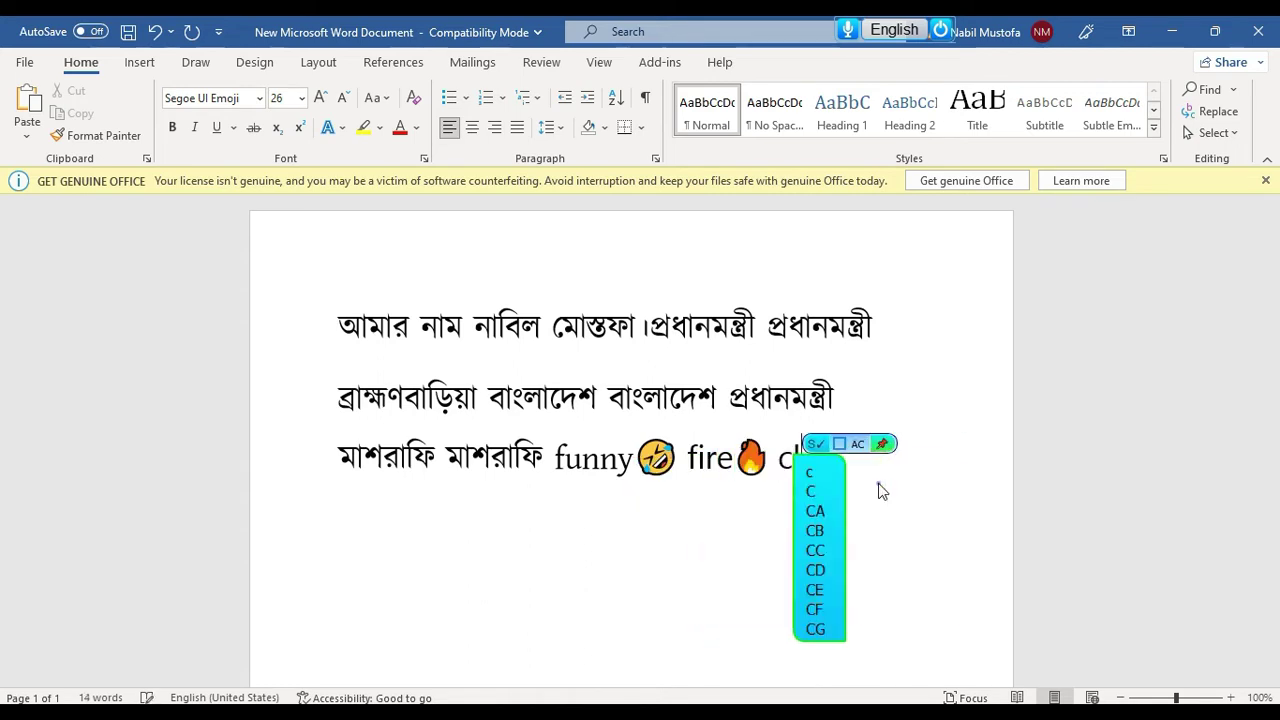
text(lown)
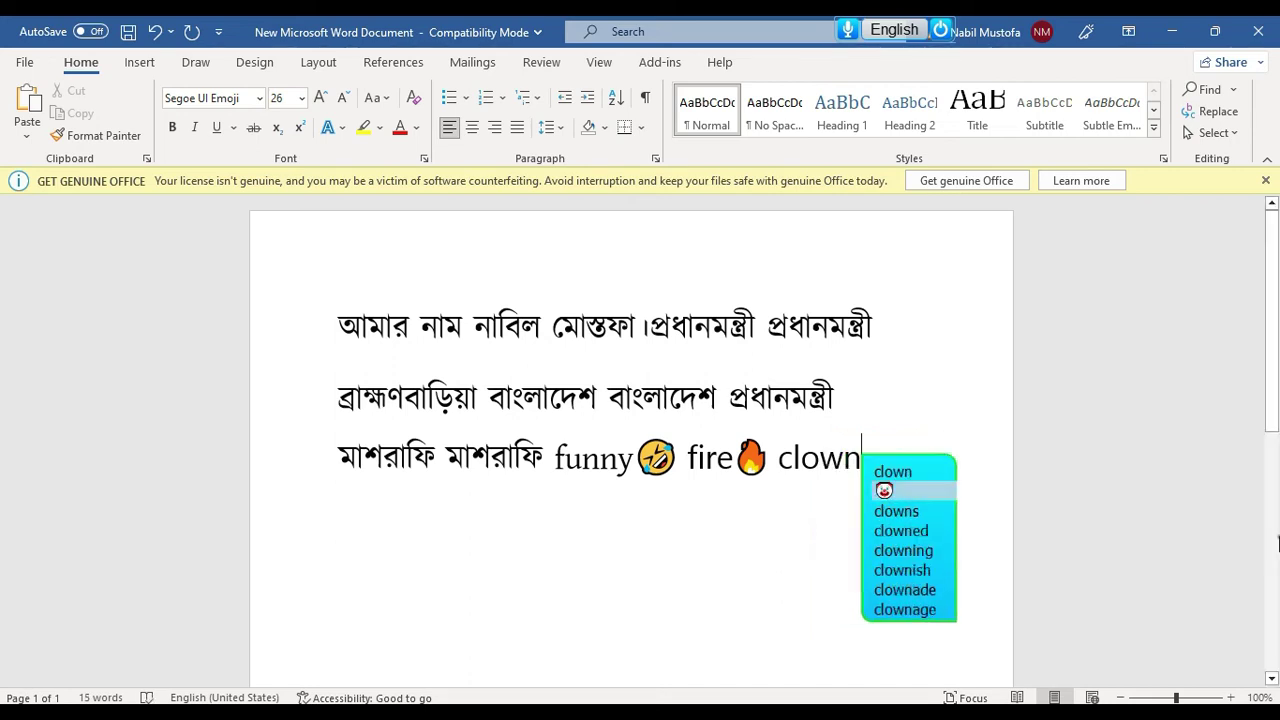
key(Return)
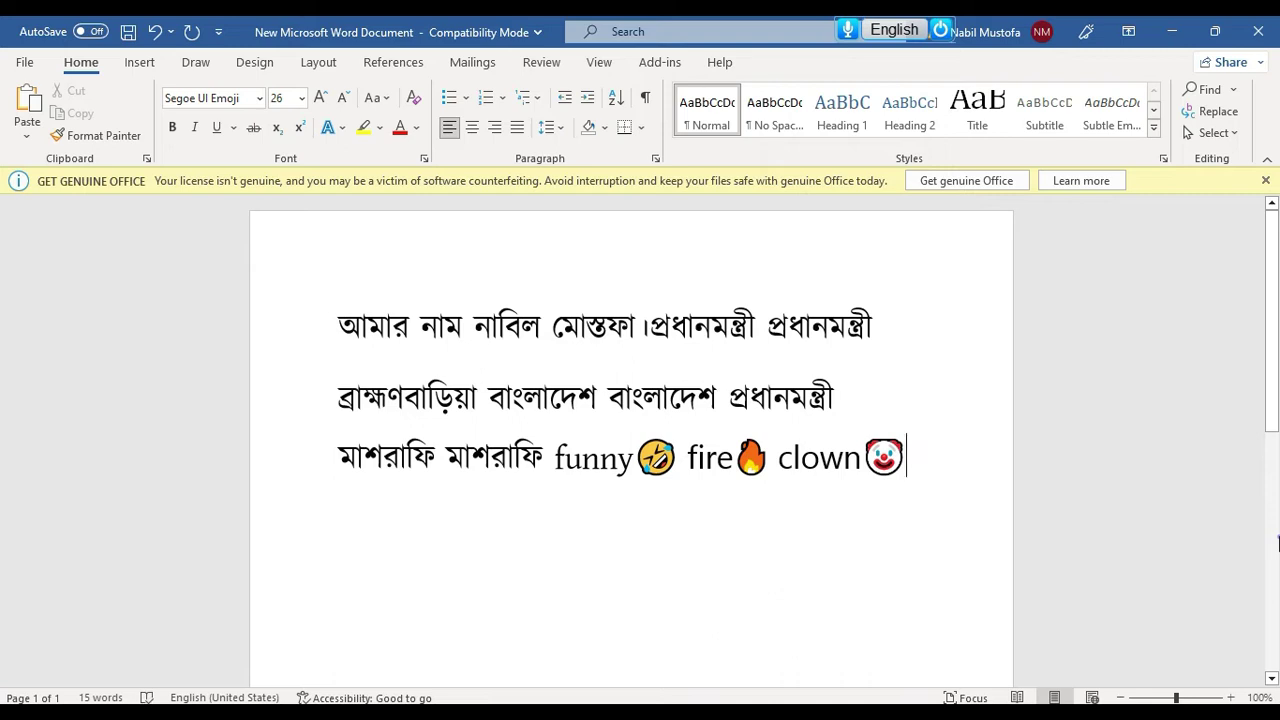
key(ctrl+shift+Left)
key(ctrl+shift+Left)
key(ctrl+shift+Left)
key(ctrl+shift+Left)
key(ctrl+shift+Left)
key(ctrl+shift+Left)
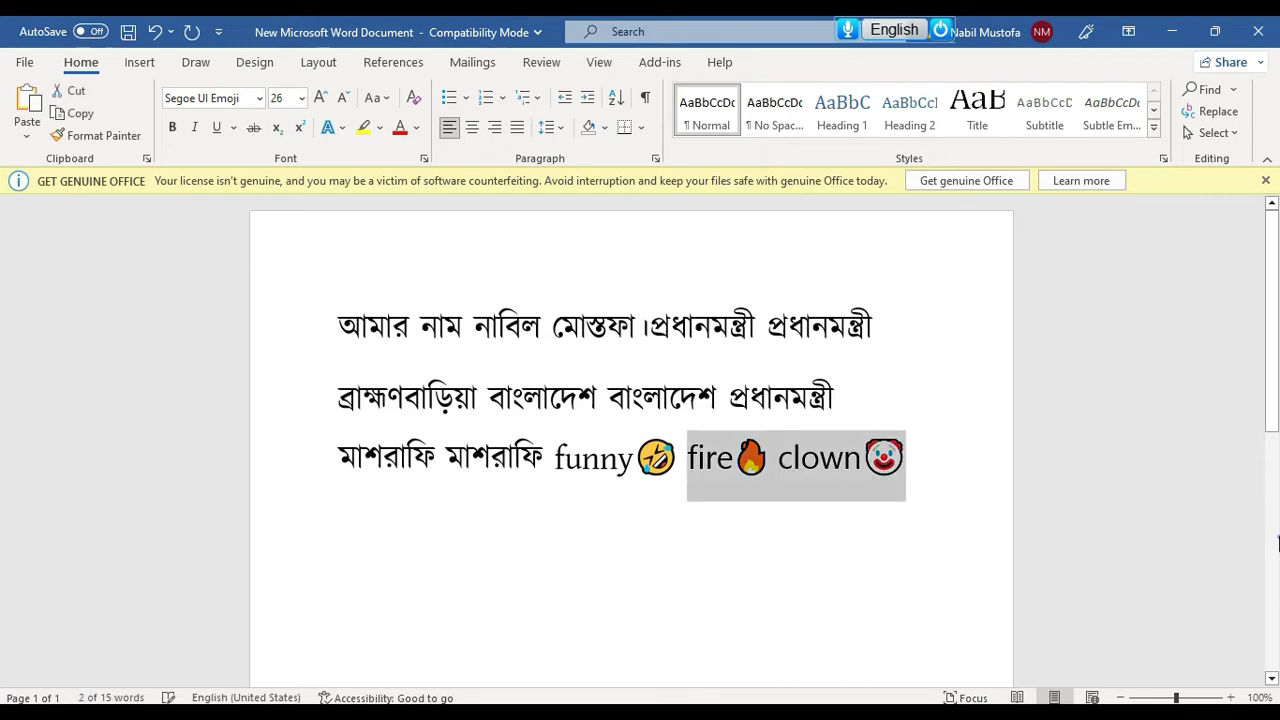
key(BackSpace)
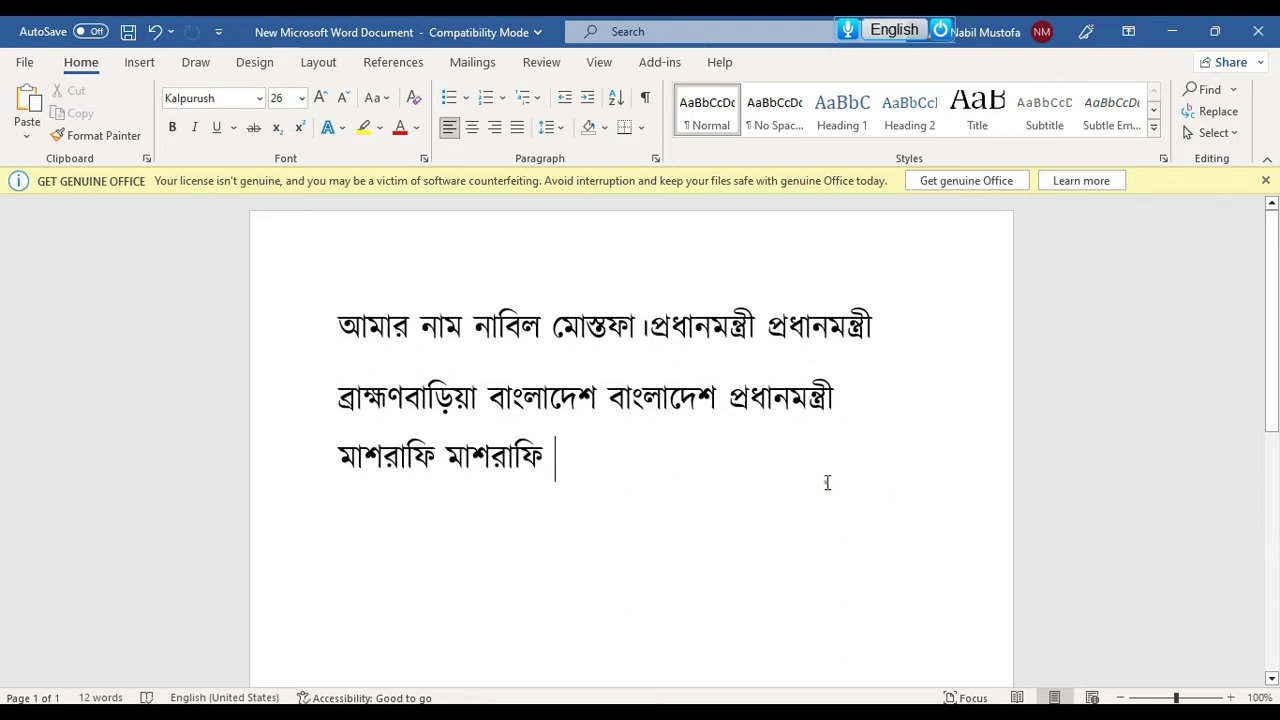
Expand nm into the author's full name and id into 'I don't know'
text(nm)
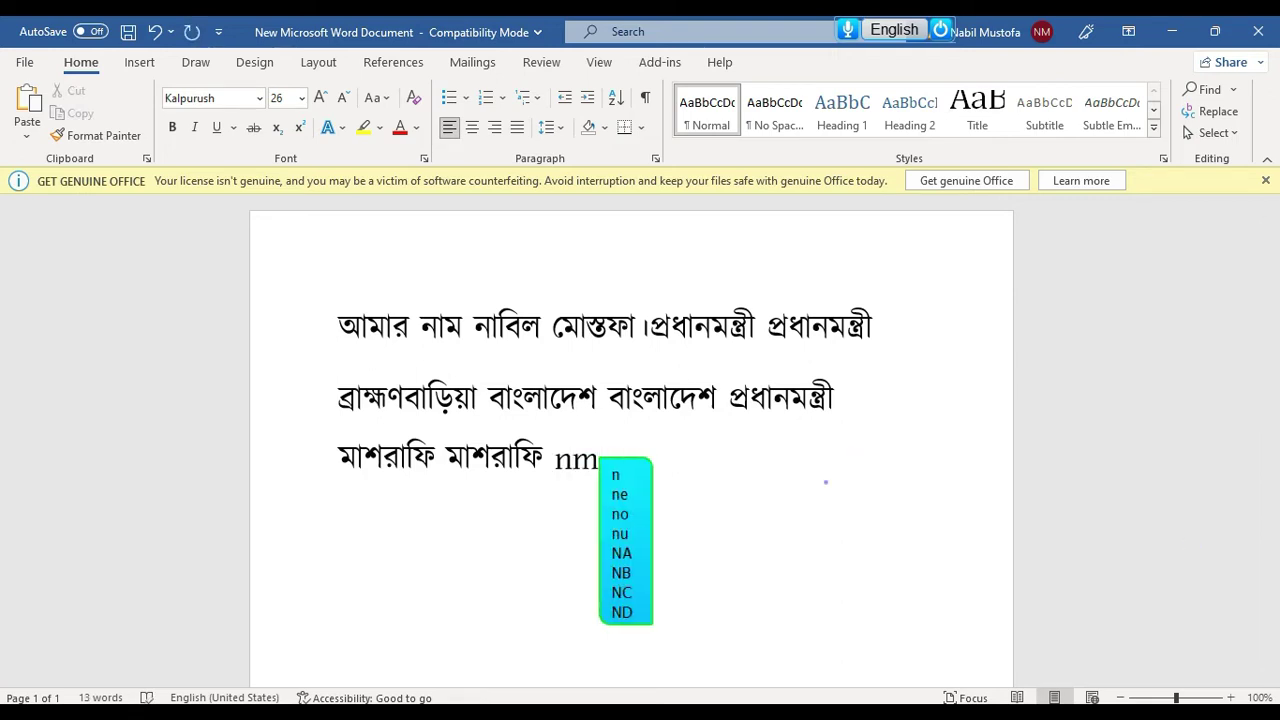
key(space)
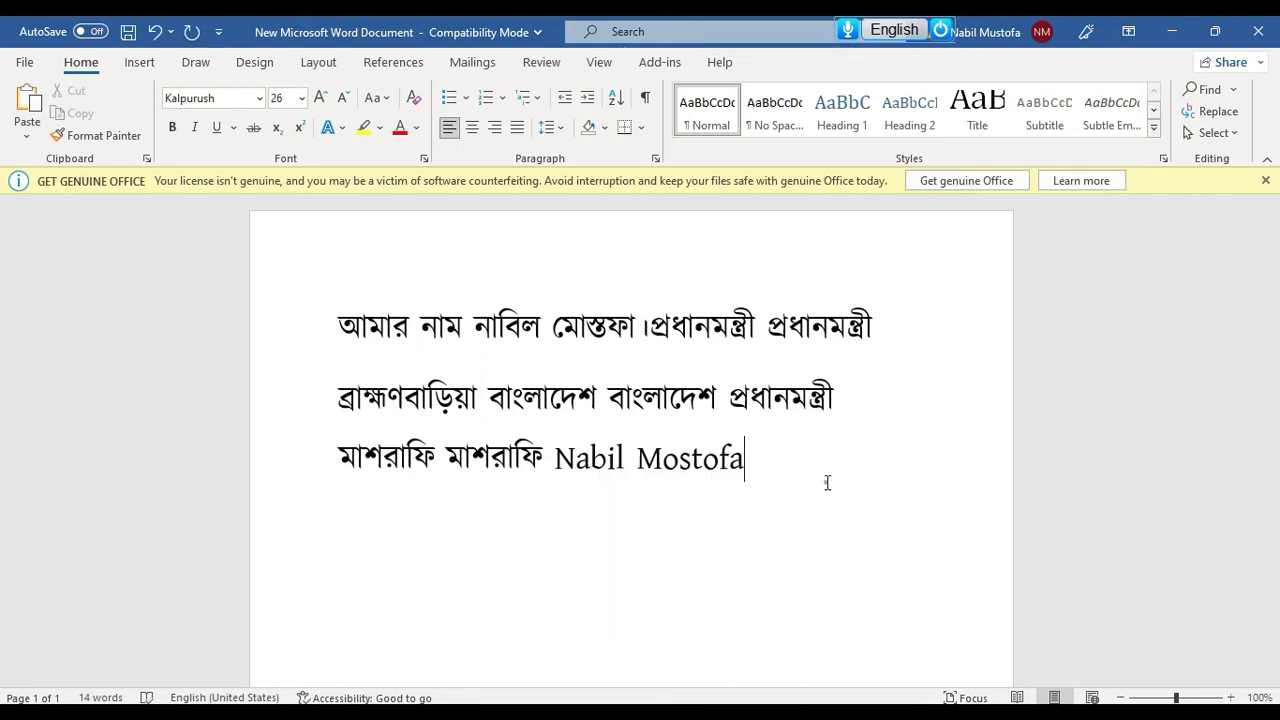
text(id)
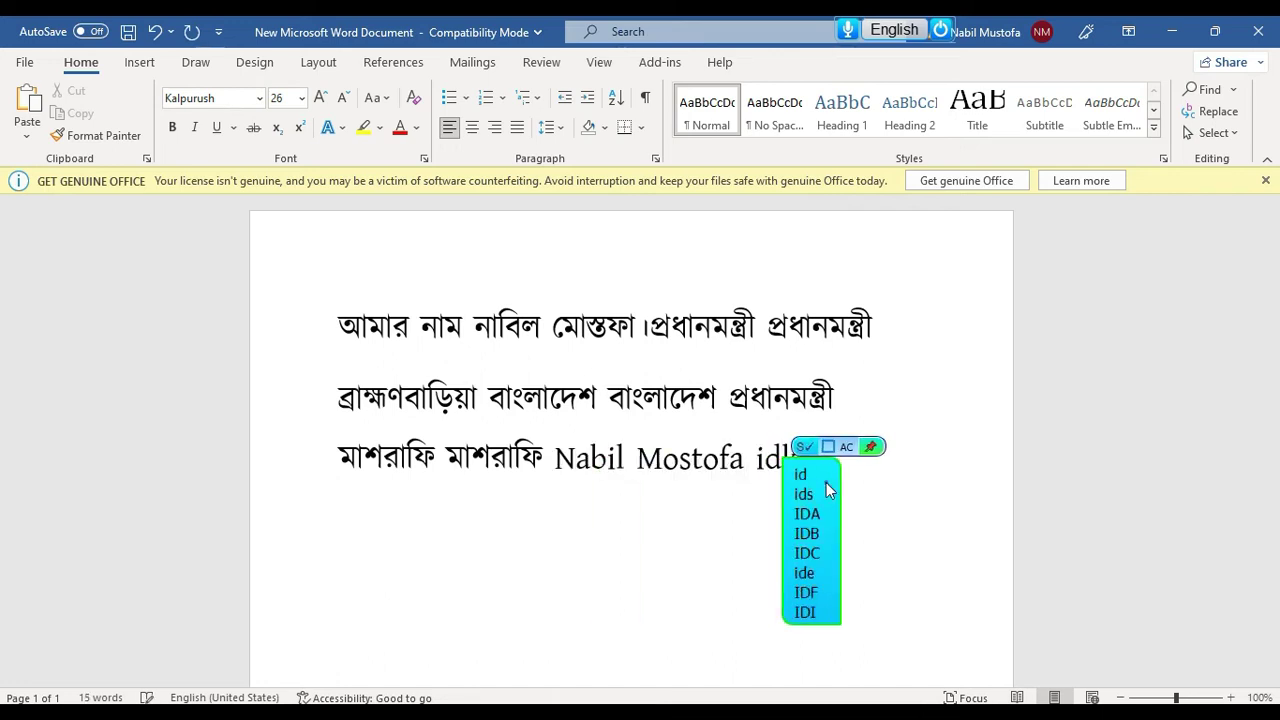
click(831, 476)
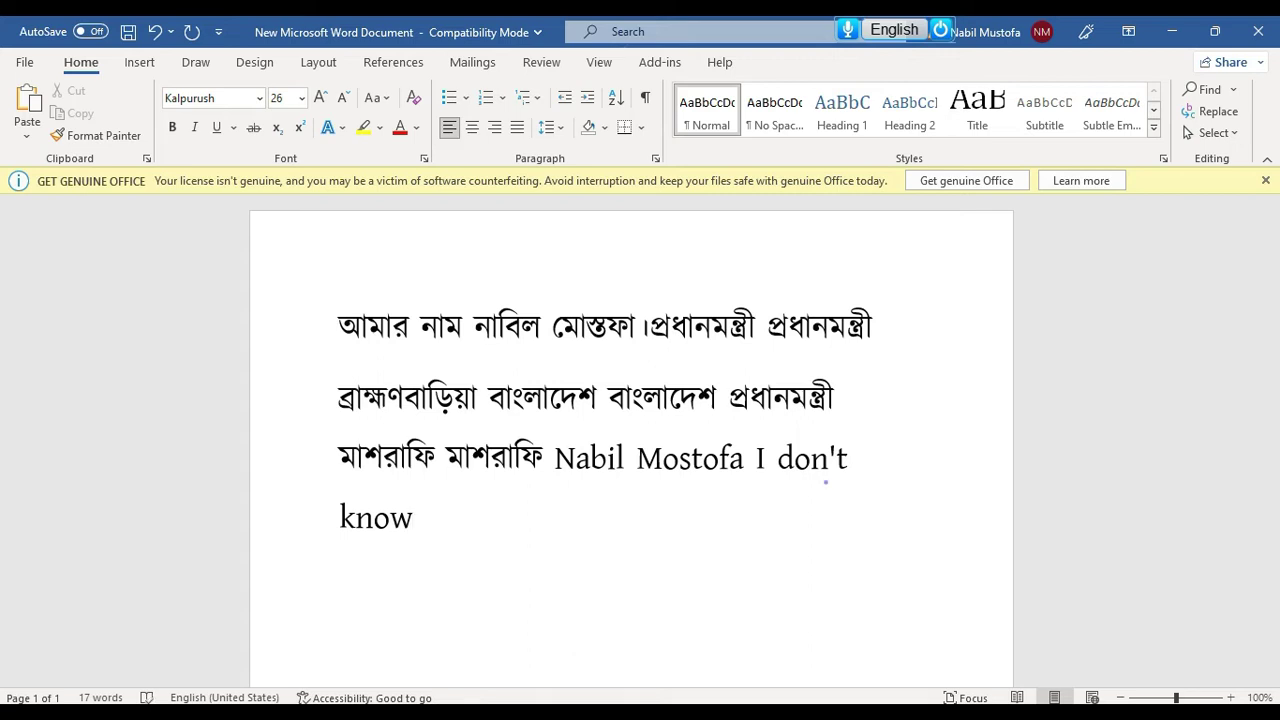
Add 'How to' without a trailing space and switch typing back to Bangla
text(How to)
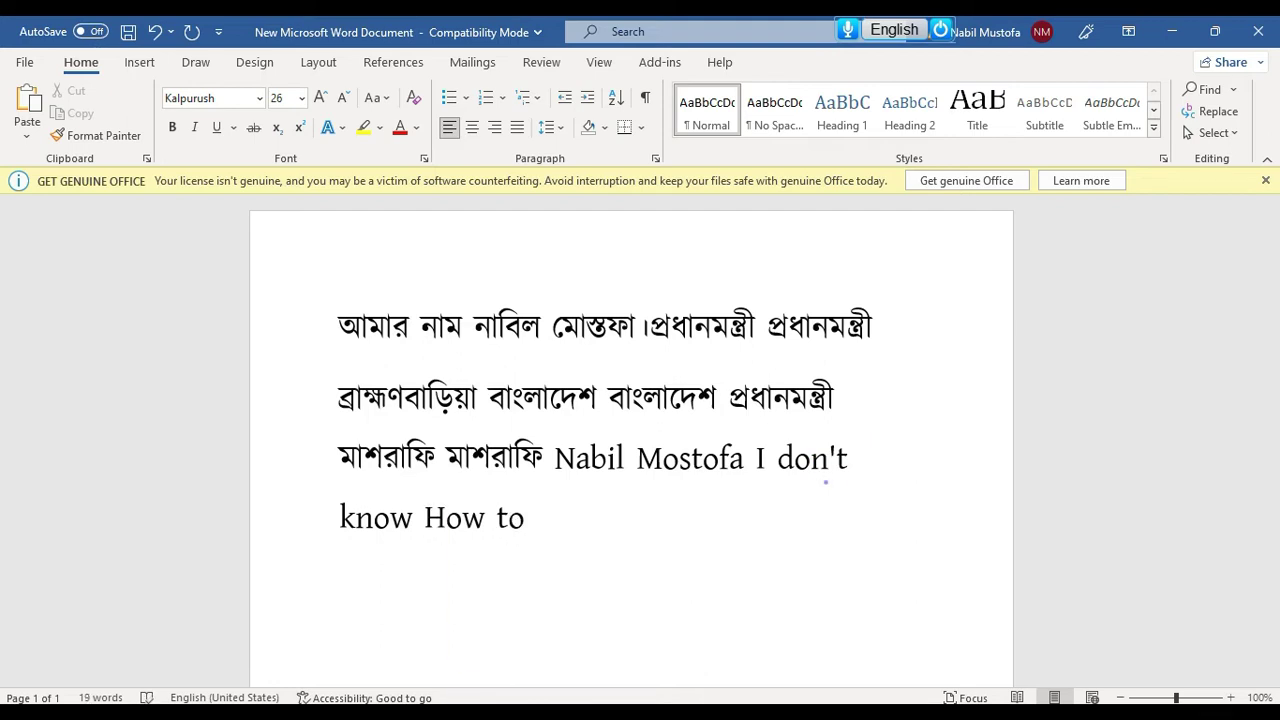
key(BackSpace)
key(F12)
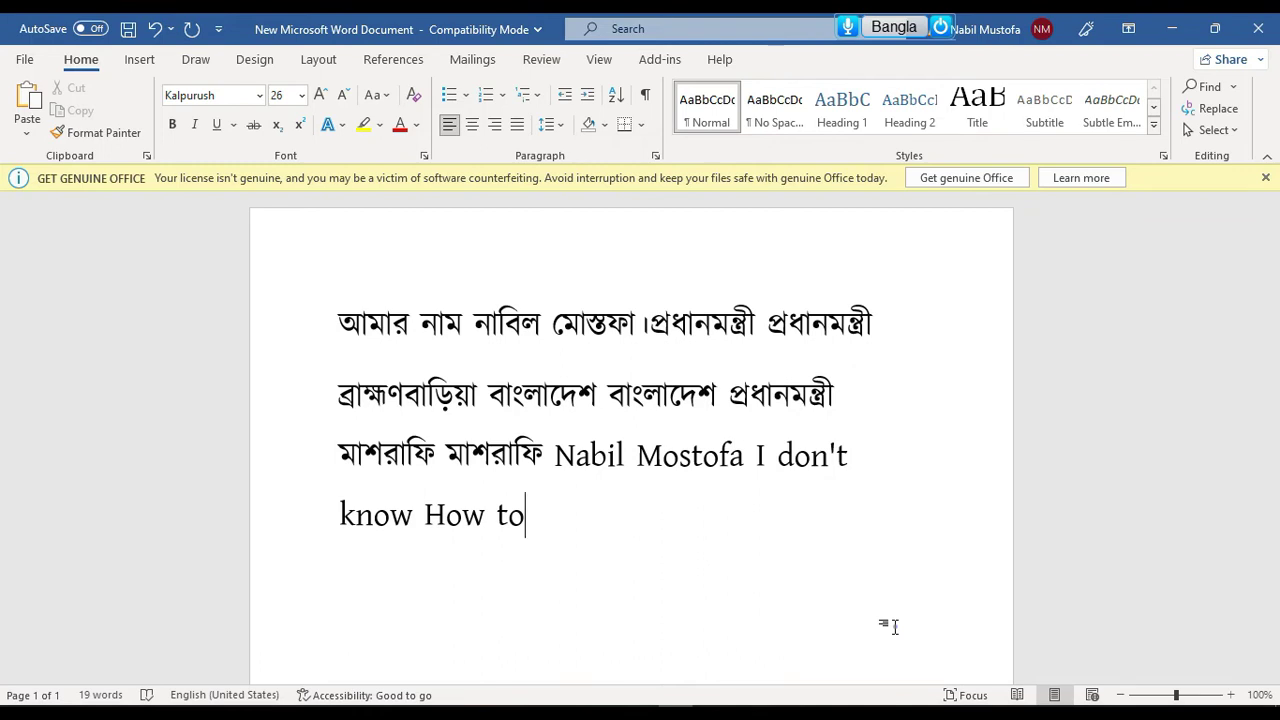
Open Word manager, view the Bangla word list, then return to the abbreviation list
mouse_move(900, 27)
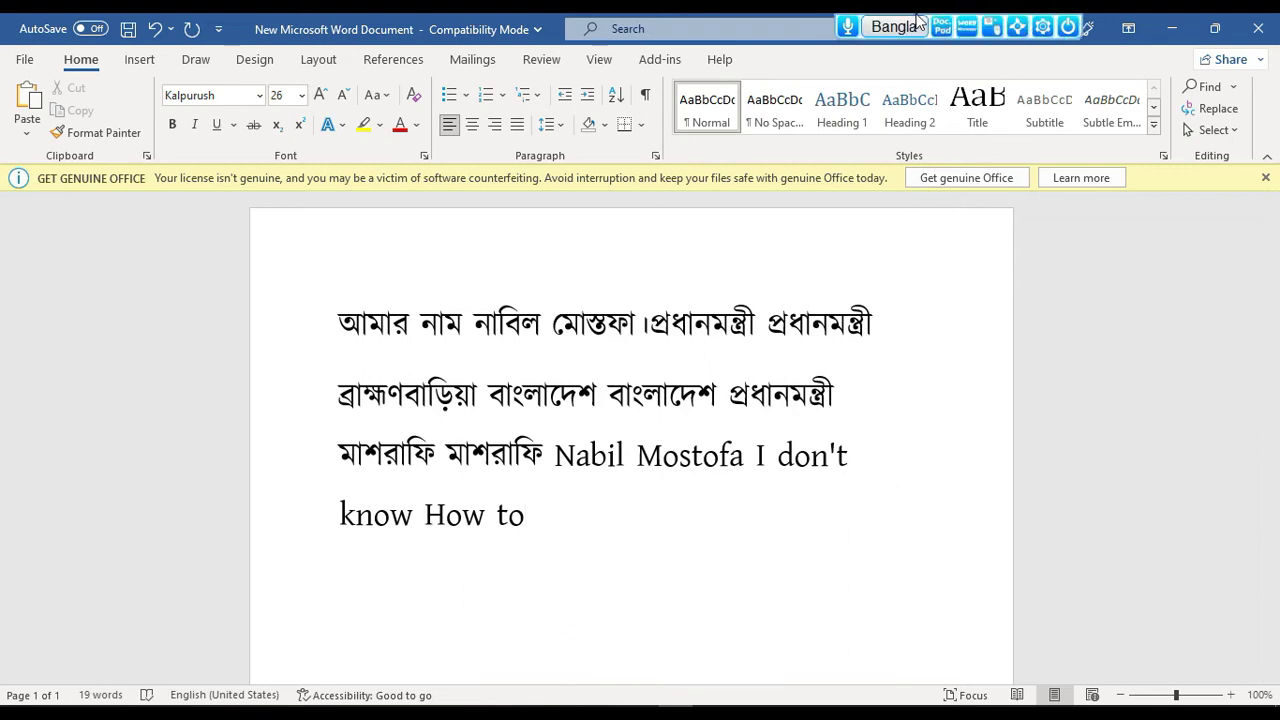
click(985, 30)
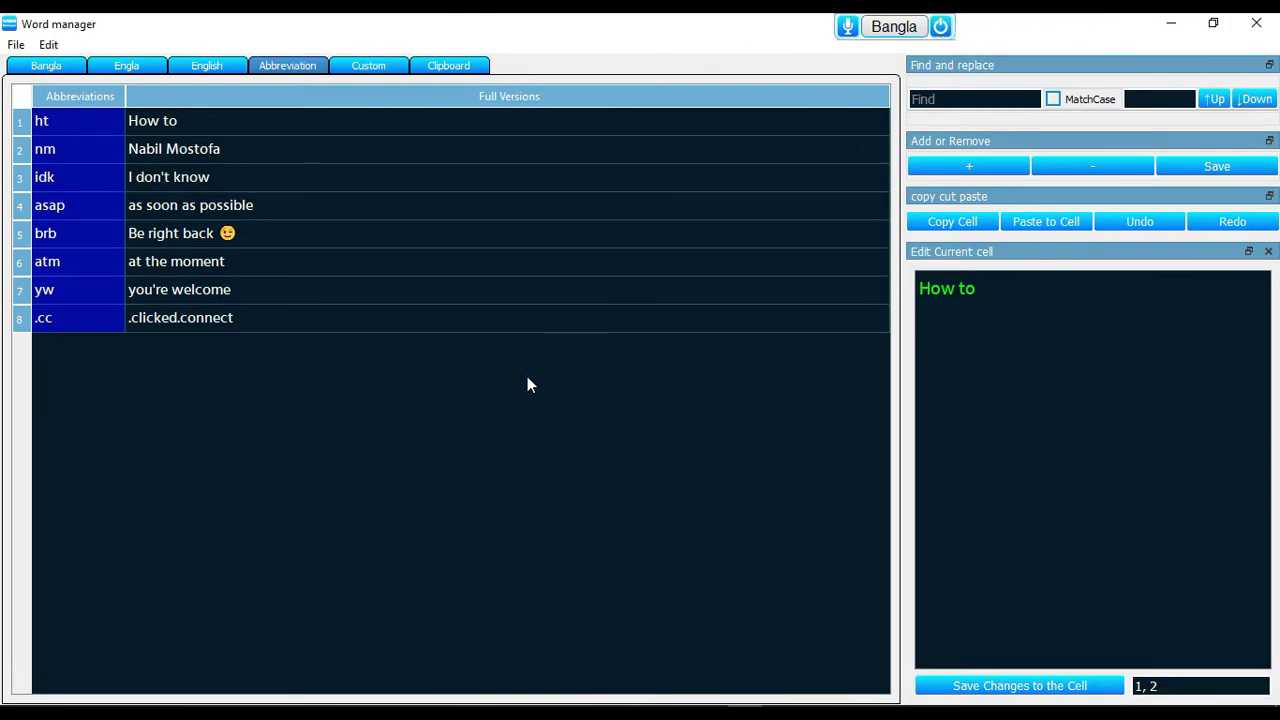
click(72, 66)
click(286, 70)
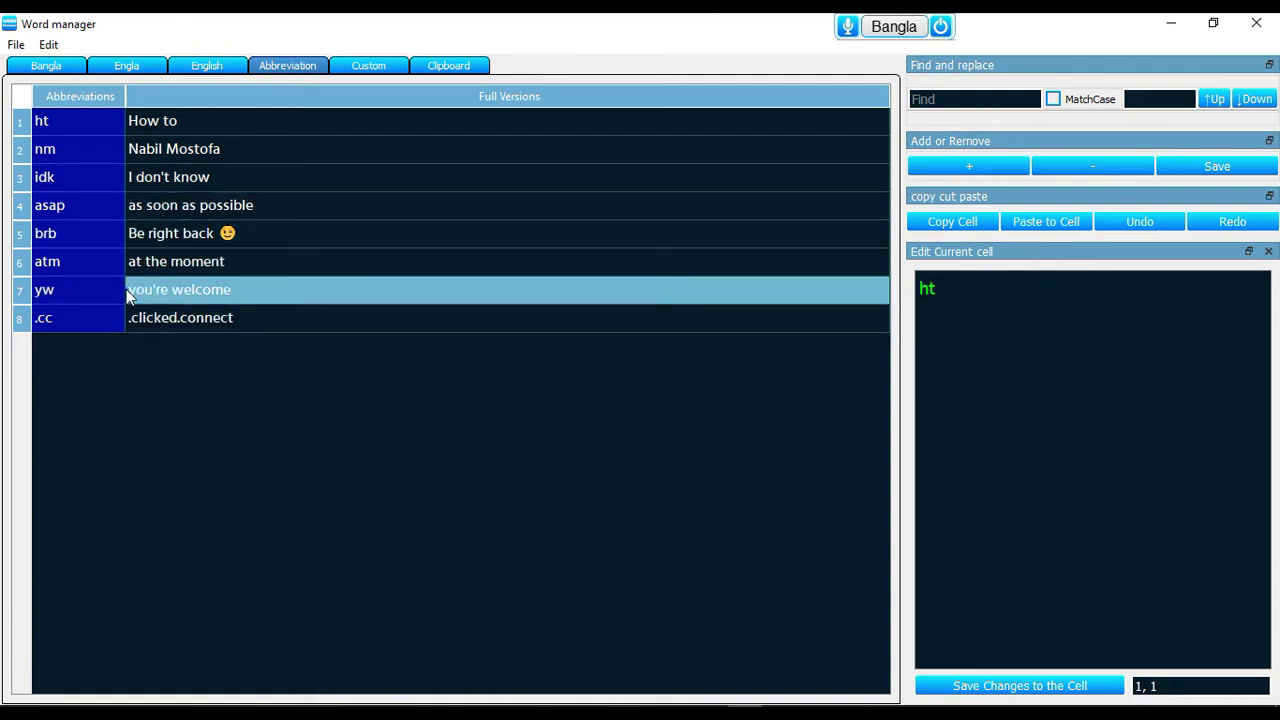
Add a new abbreviation row mapping bd to Bangladesh, typing in English
click(967, 167)
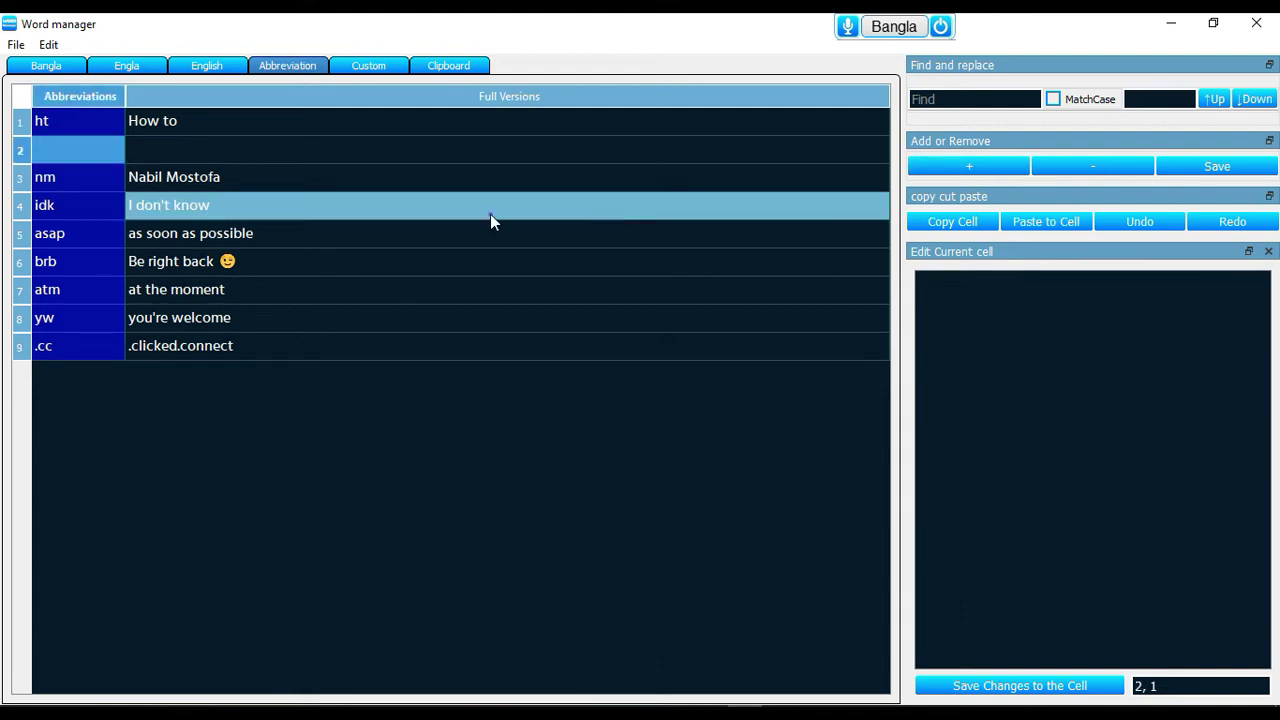
double_click(73, 153)
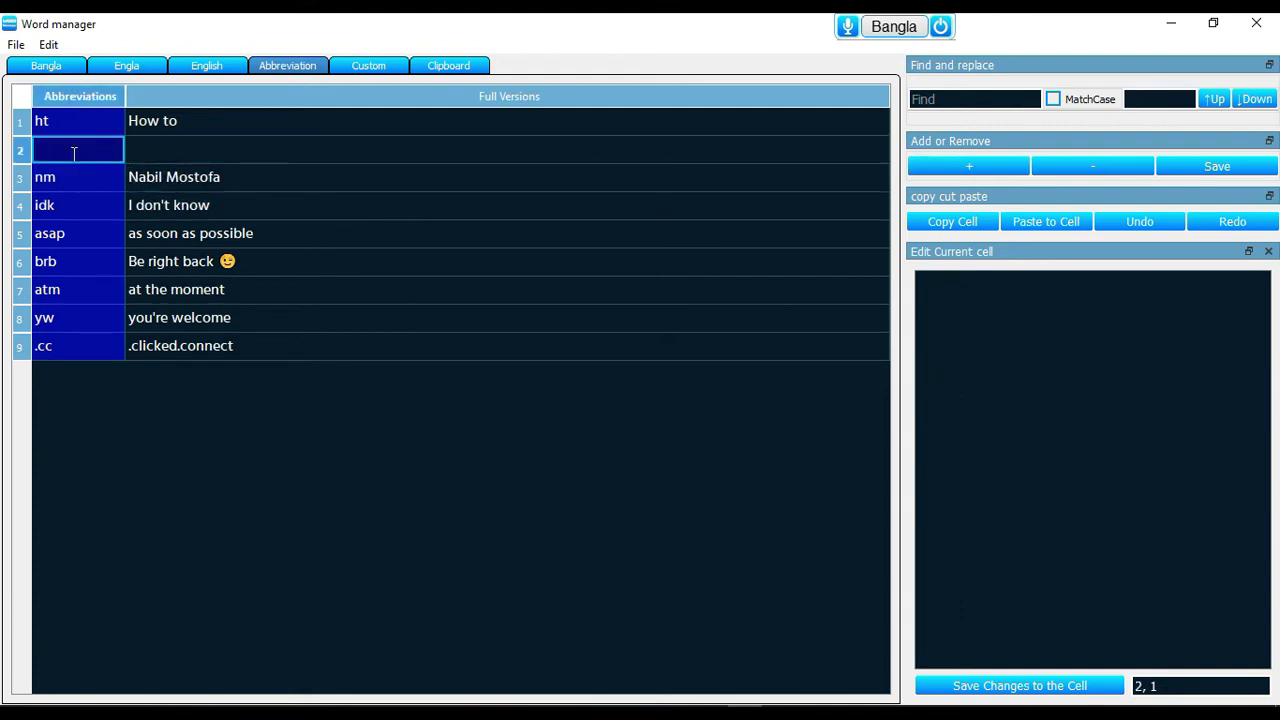
text(ক)
key(BackSpace)
click(893, 26)
text(bd)
click(180, 146)
click(180, 146)
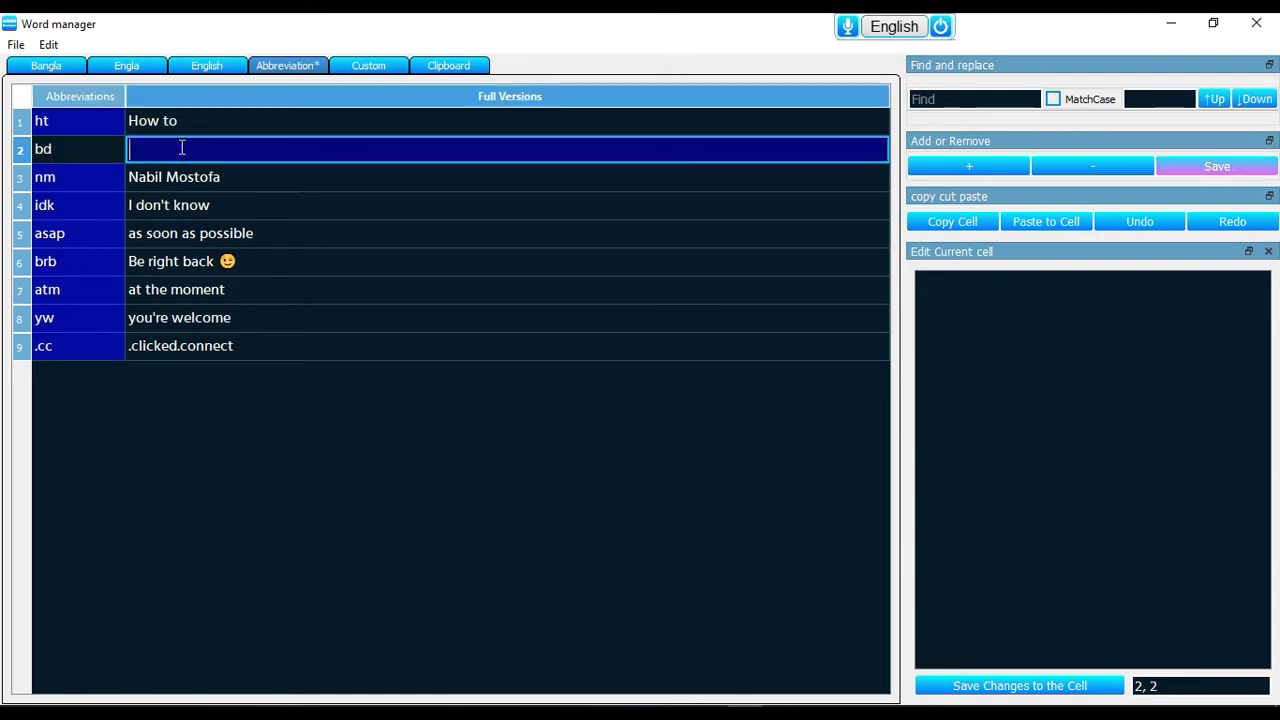
text(Bangladesh)
key(Return)
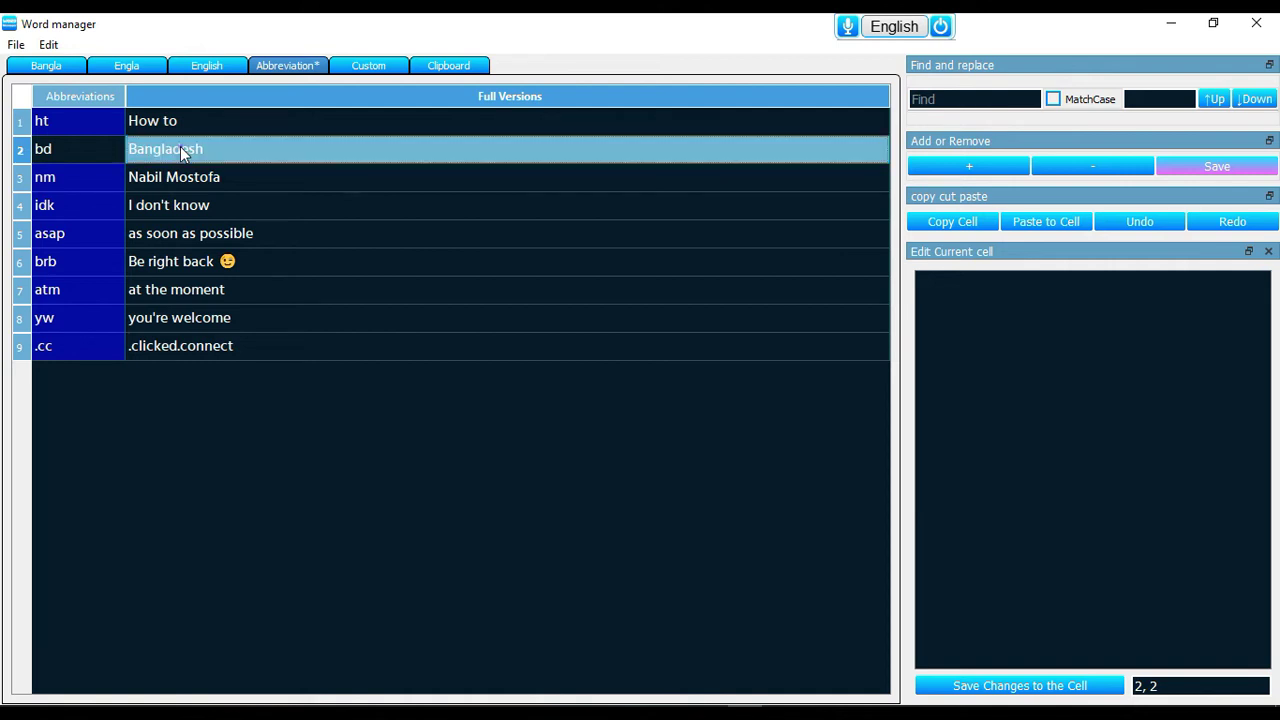
Save the abbreviation list, close Word manager, and type bd after 'How to'
click(1188, 163)
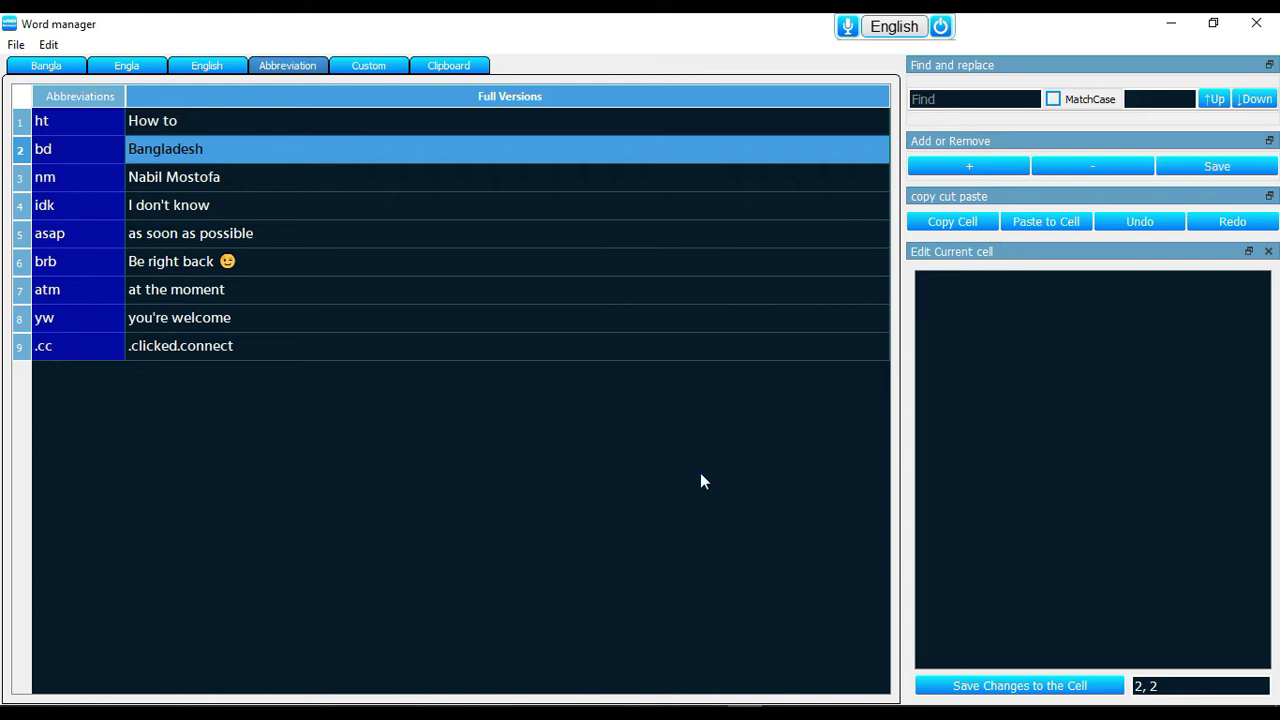
click(1256, 22)
click(601, 537)
text(bd)
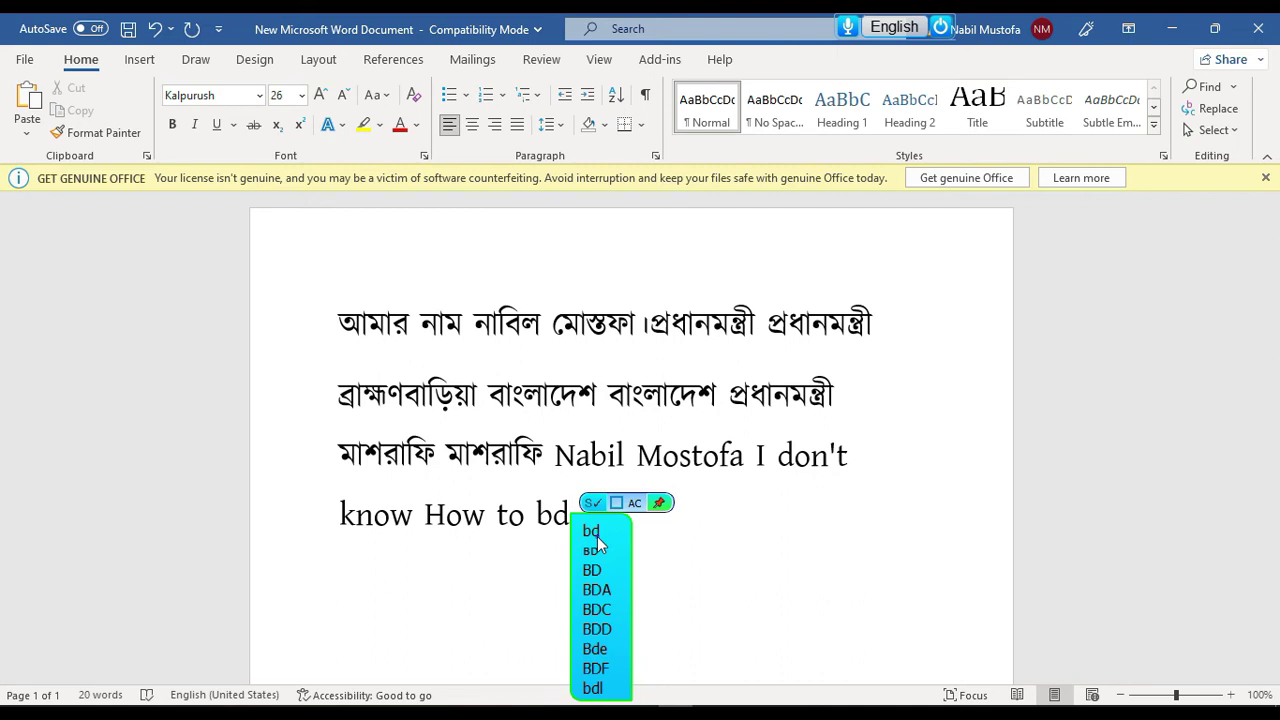
Expand bd into Bangladesh, then insert a second bd's BD suggestion and delete that BD
click(599, 546)
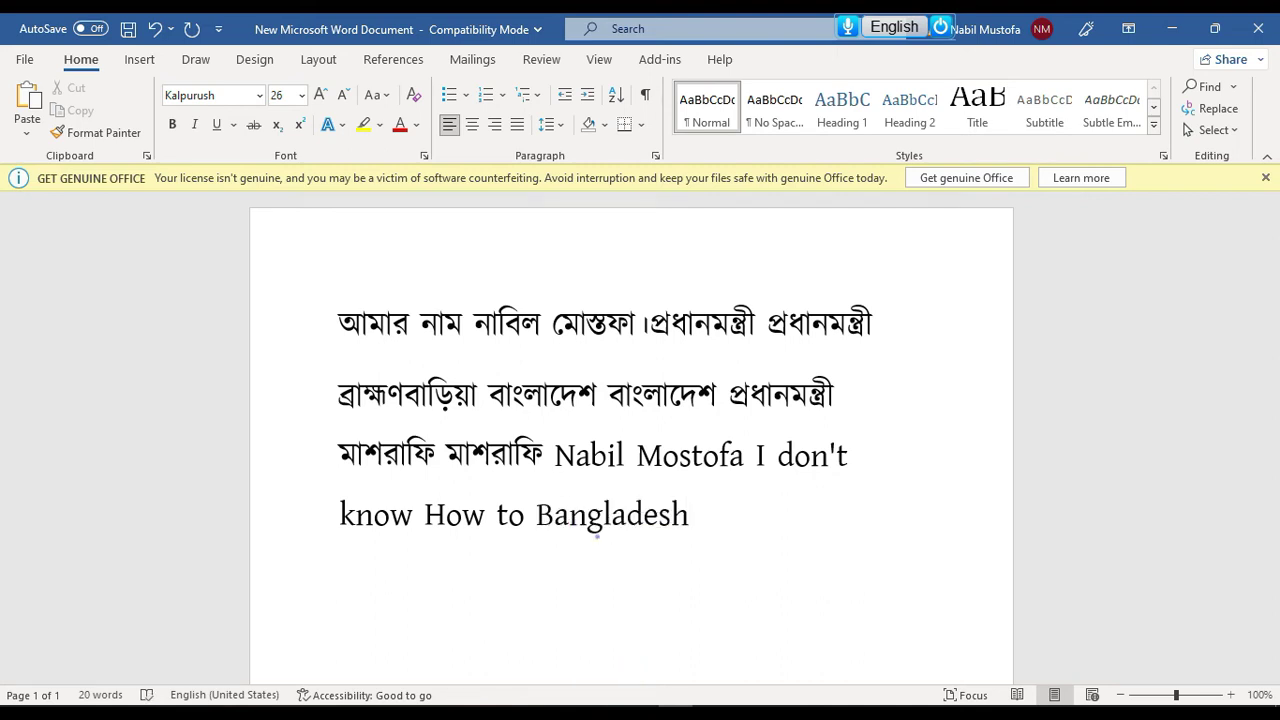
text(bd)
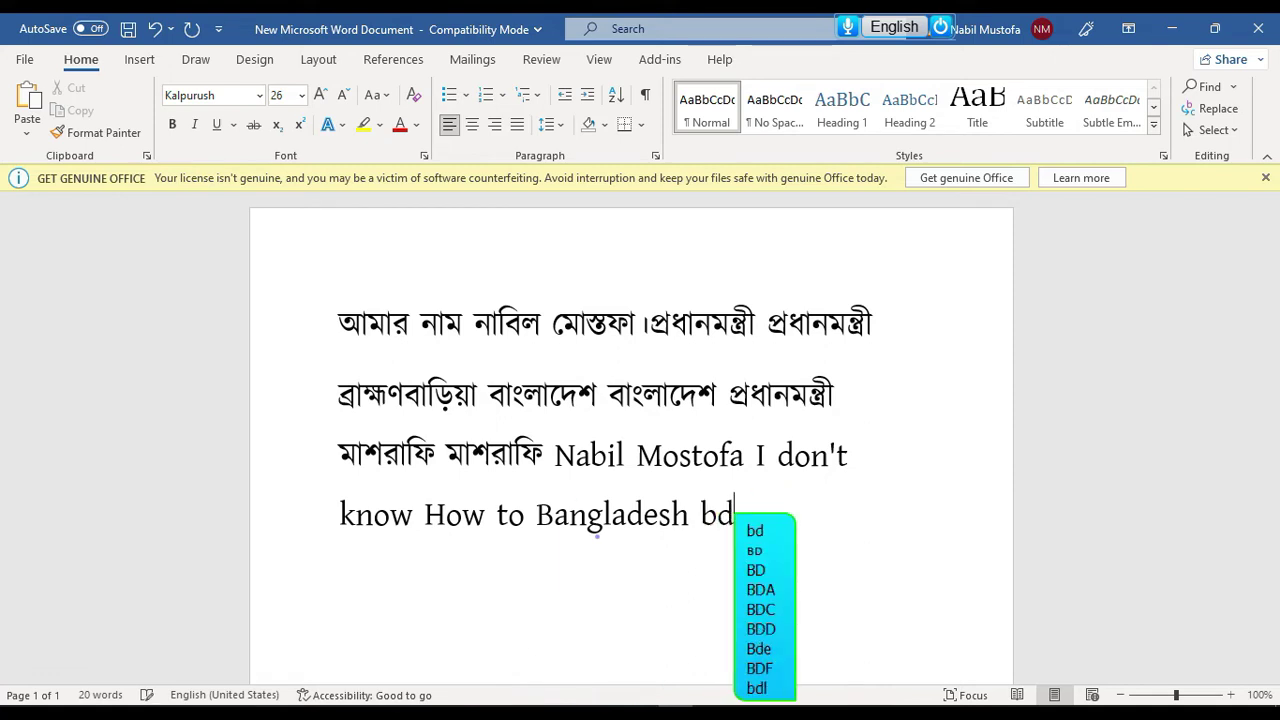
key(Down)
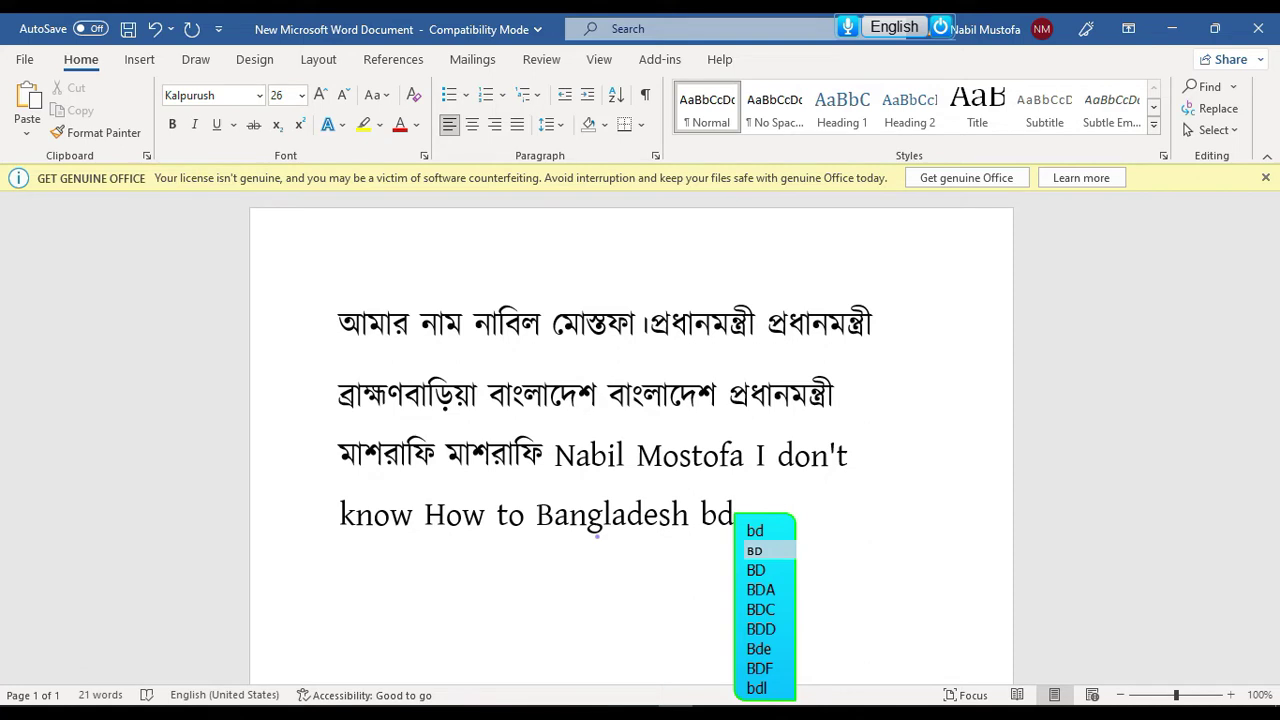
key(Return)
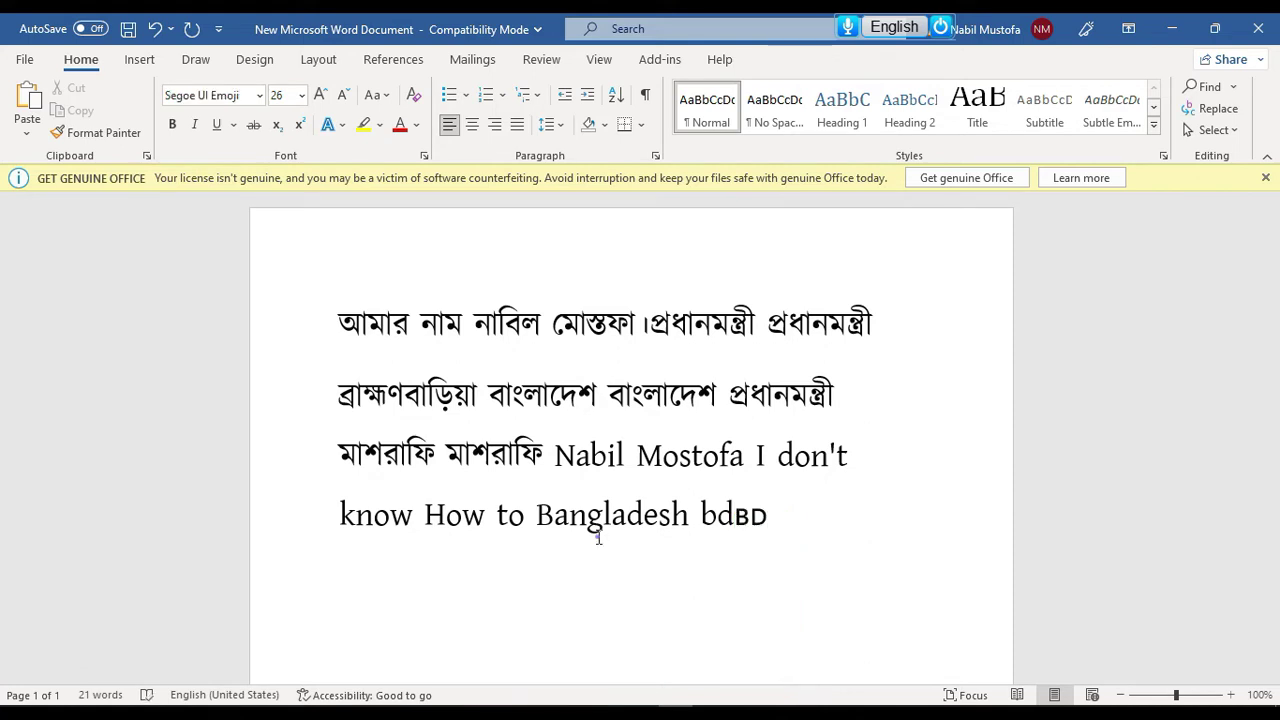
key(Left)
key(Left)
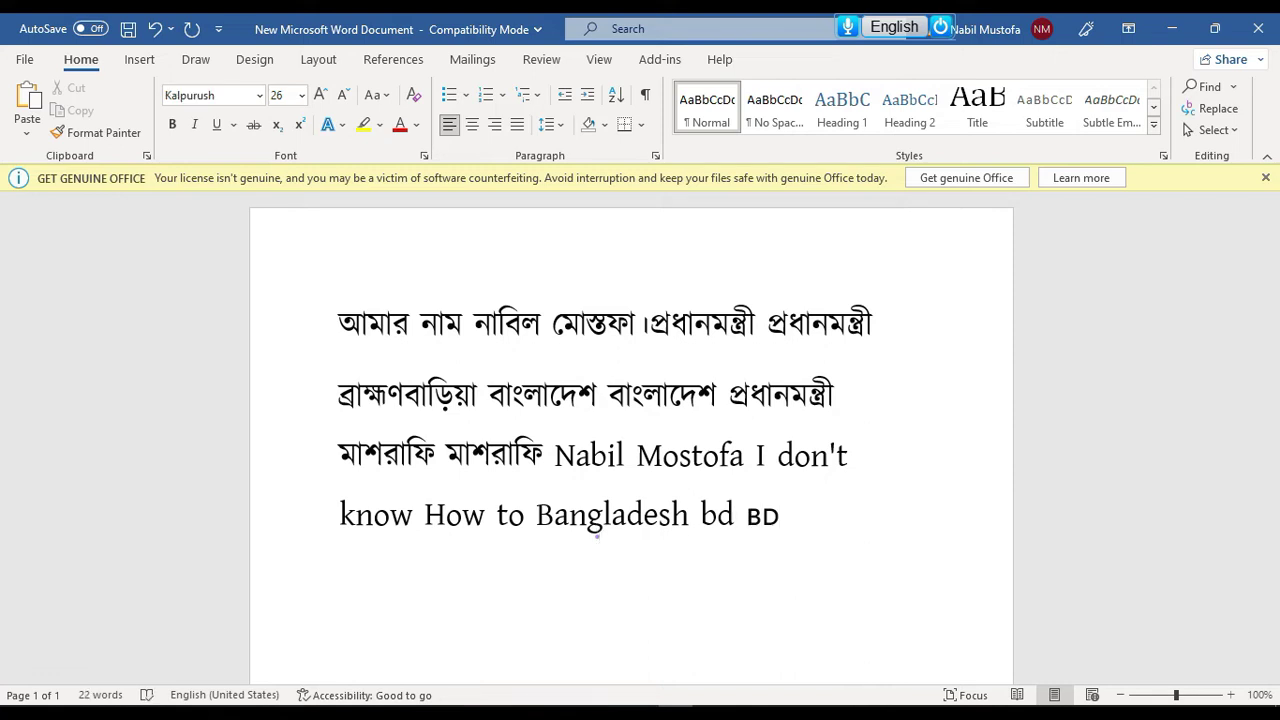
key(Right)
key(Right)
key(BackSpace)
key(BackSpace)
key(BackSpace)
key(BackSpace)
Reopen Word manager's abbreviation list to check it, then close it
mouse_move(905, 22)
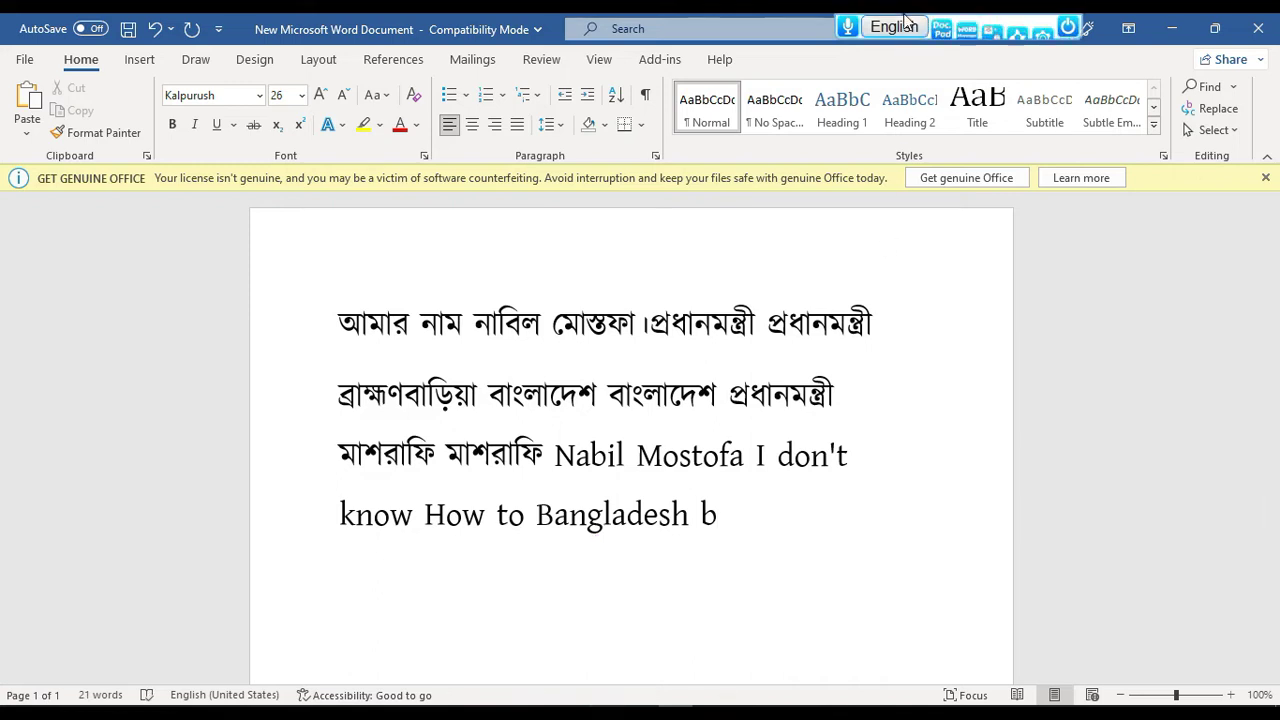
click(966, 30)
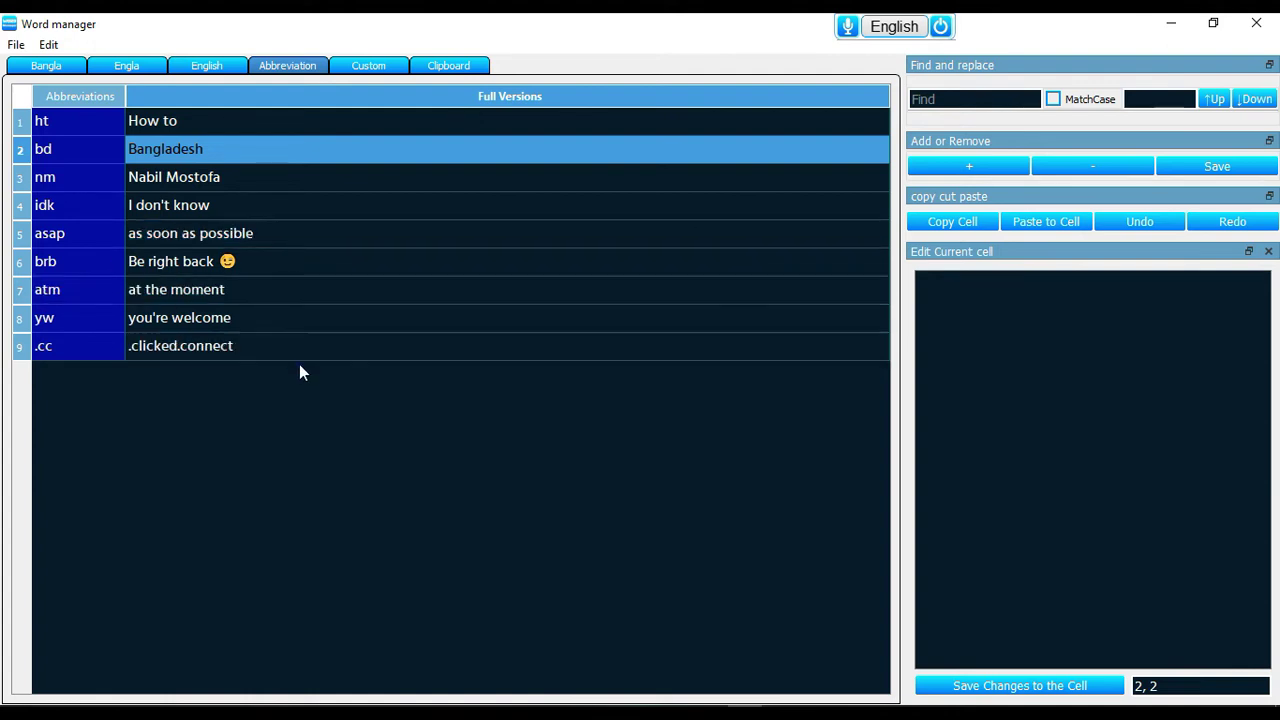
click(1256, 22)
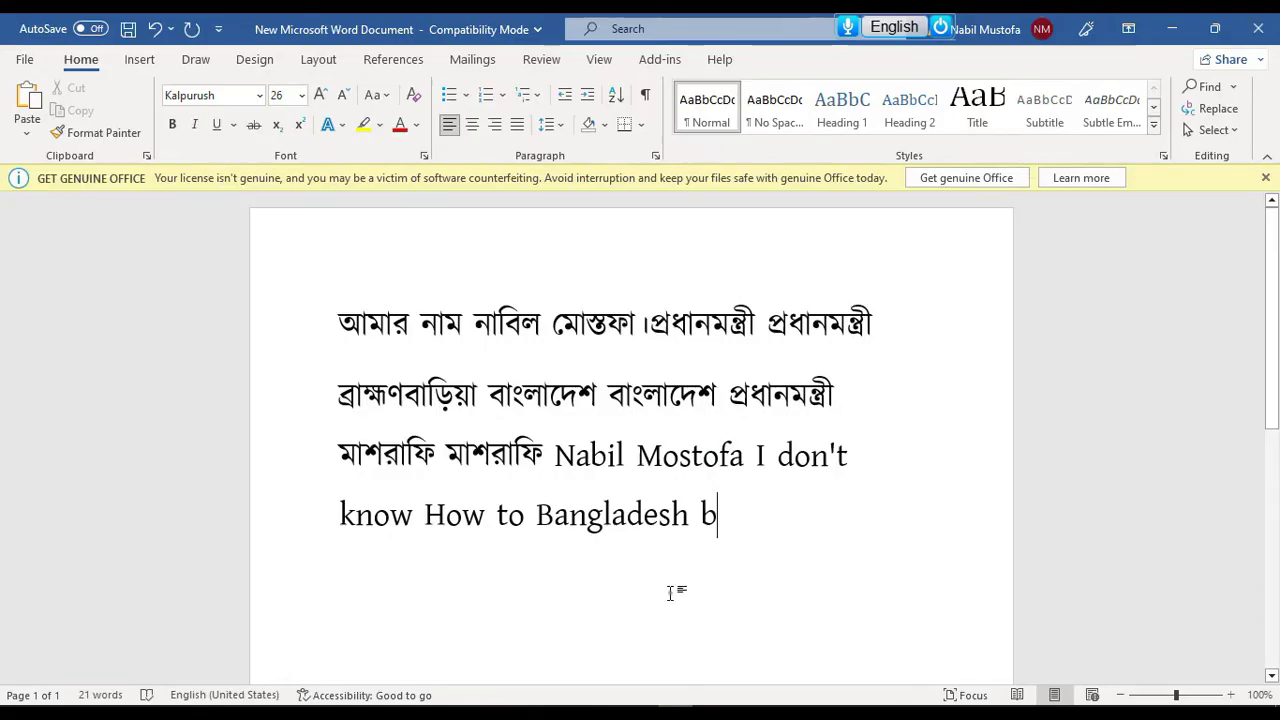
Expand atm into 'at the moment', then select all the text and delete it
text(atm)
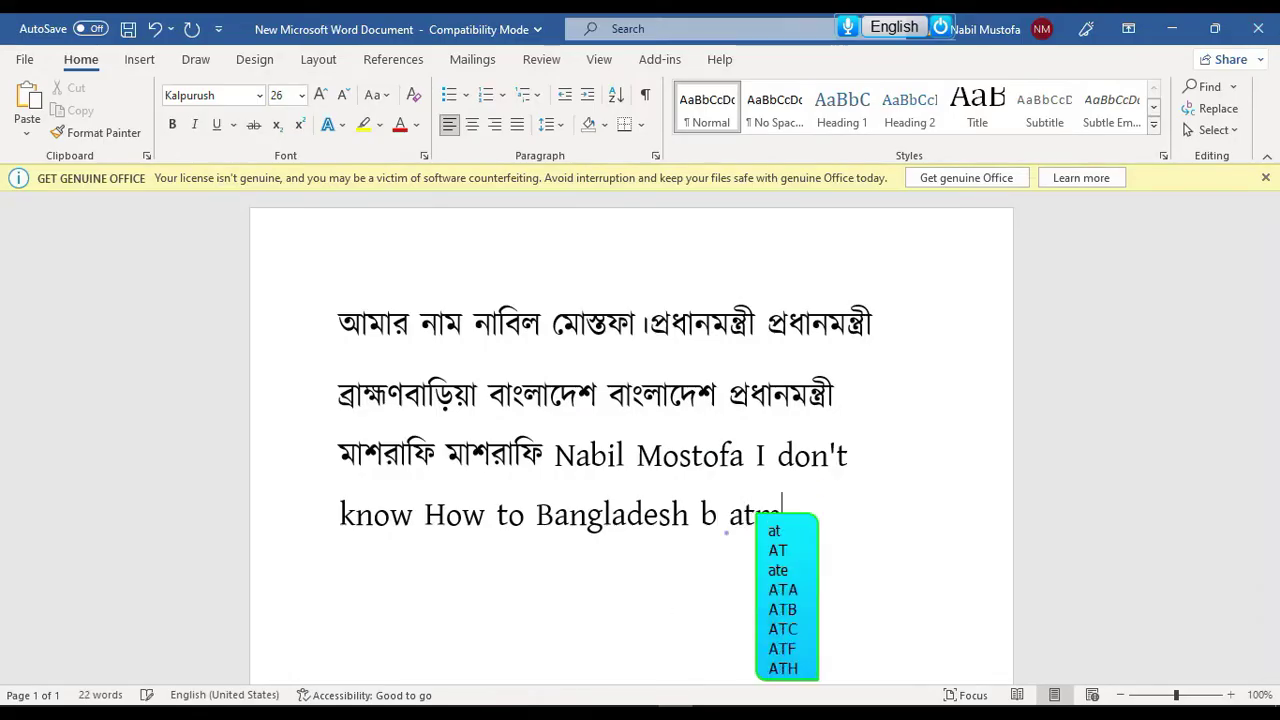
key(Return)
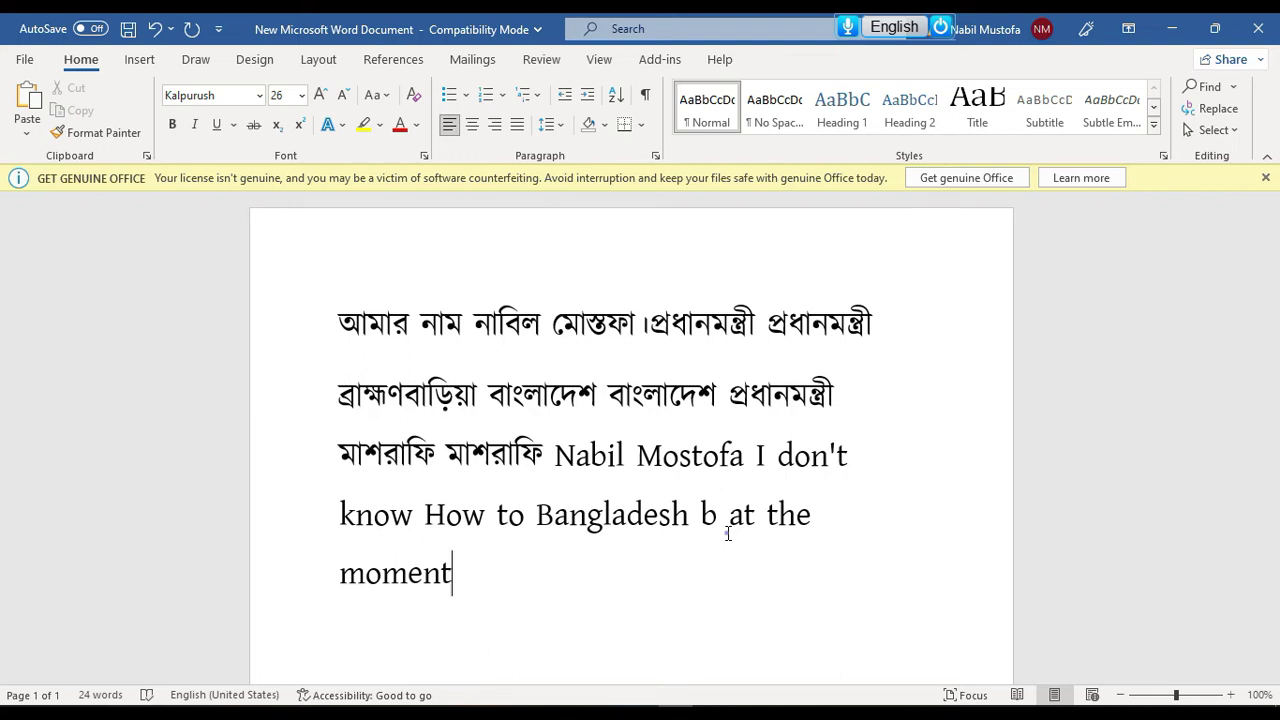
key(ctrl+a)
key(BackSpace)
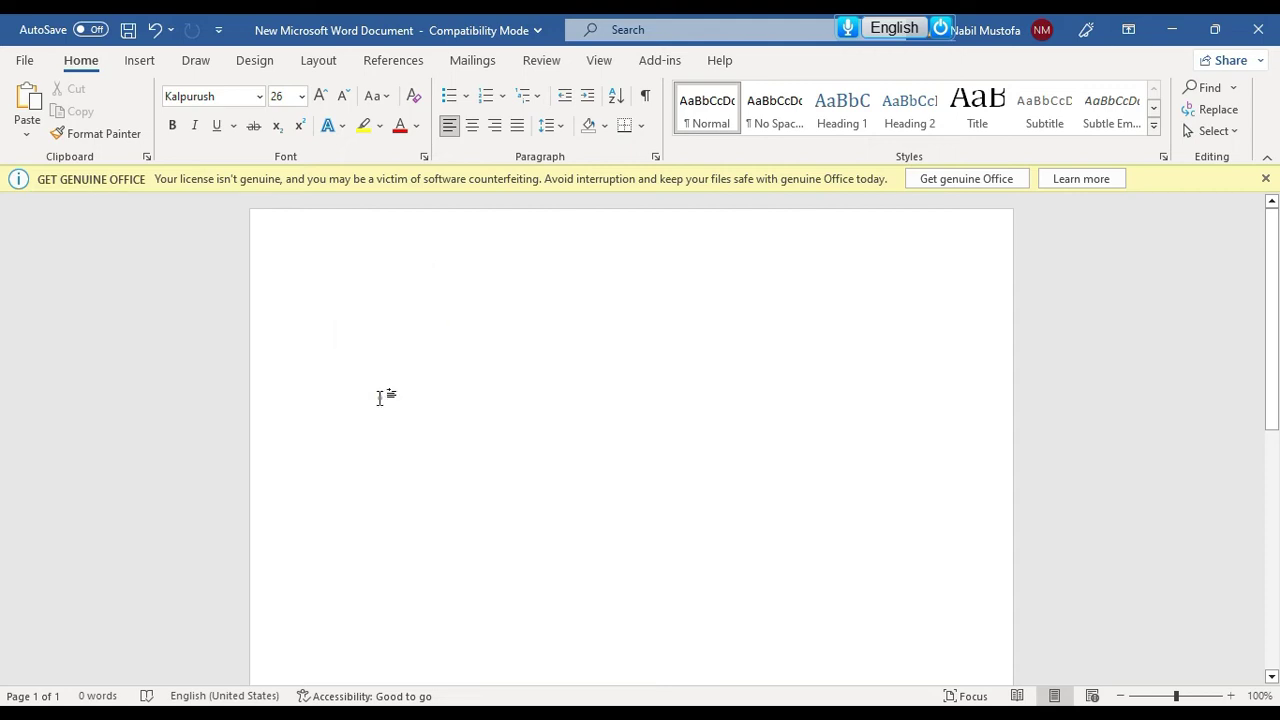
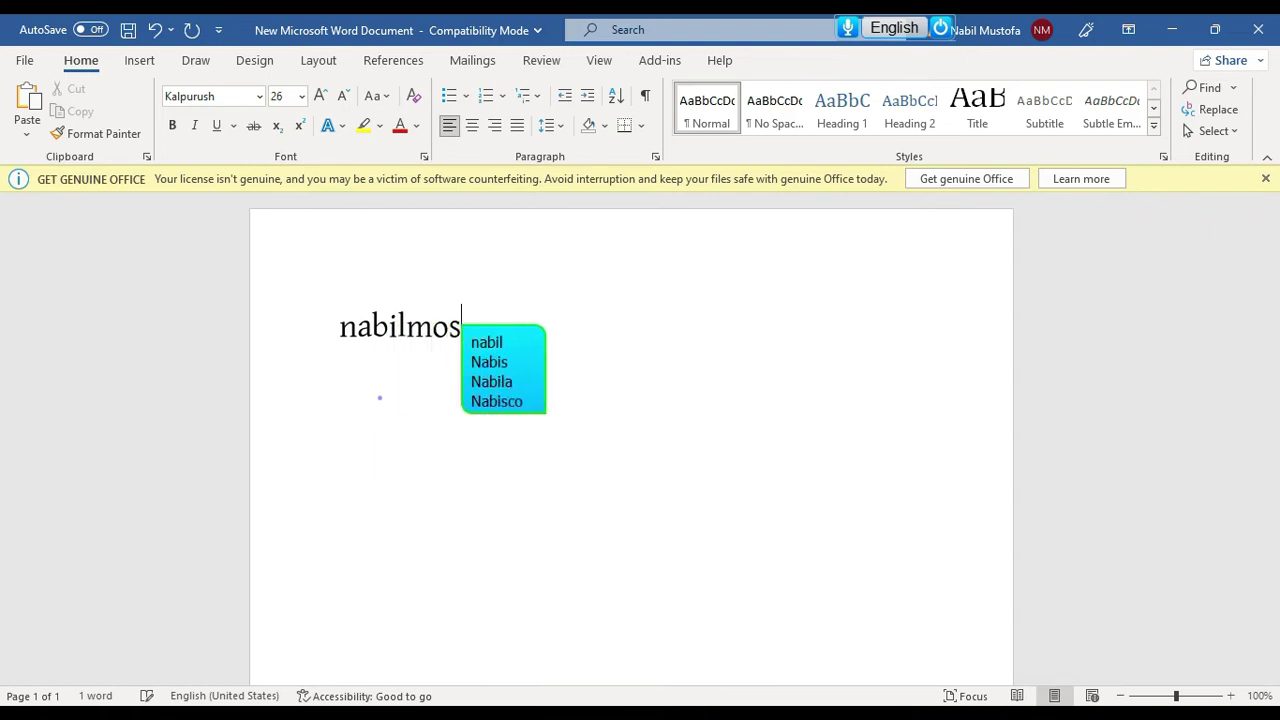
Insert a full e-mail address from its suggestion and start a new line
key(Down)
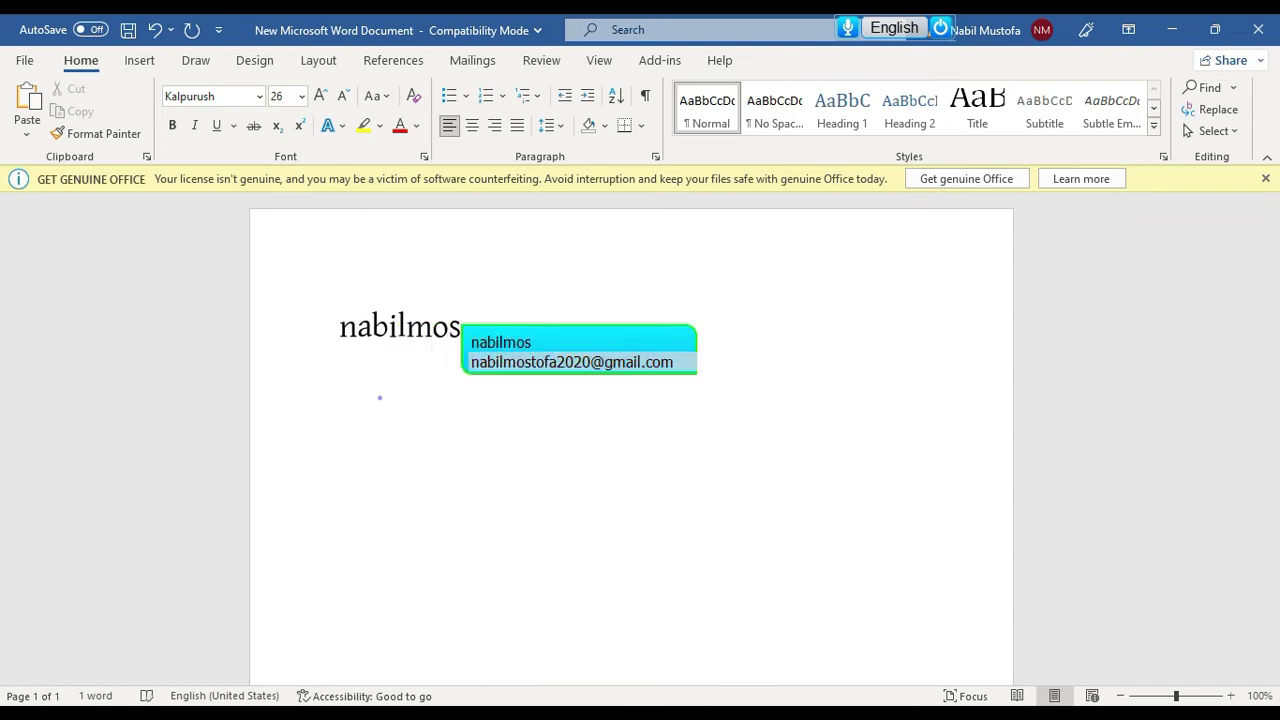
key(Return)
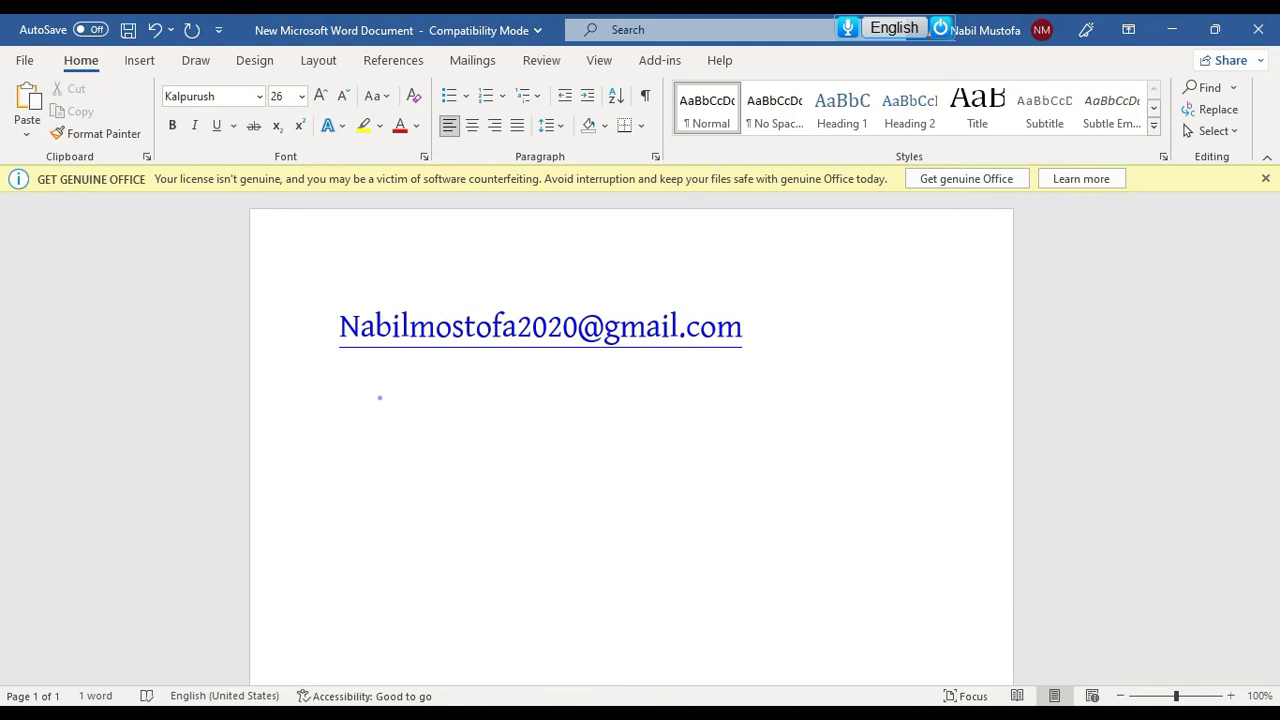
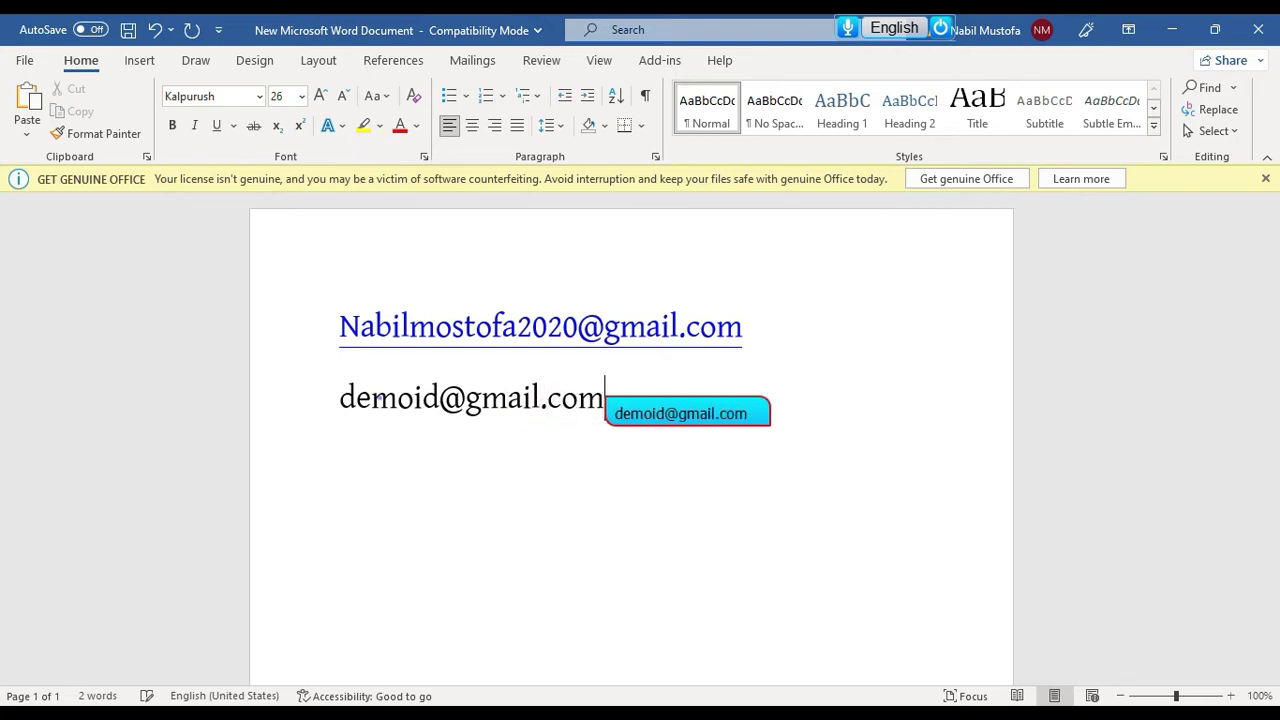
Type a demo Gmail address and save it as a reusable suggestion
right_click(680, 420)
click(723, 451)
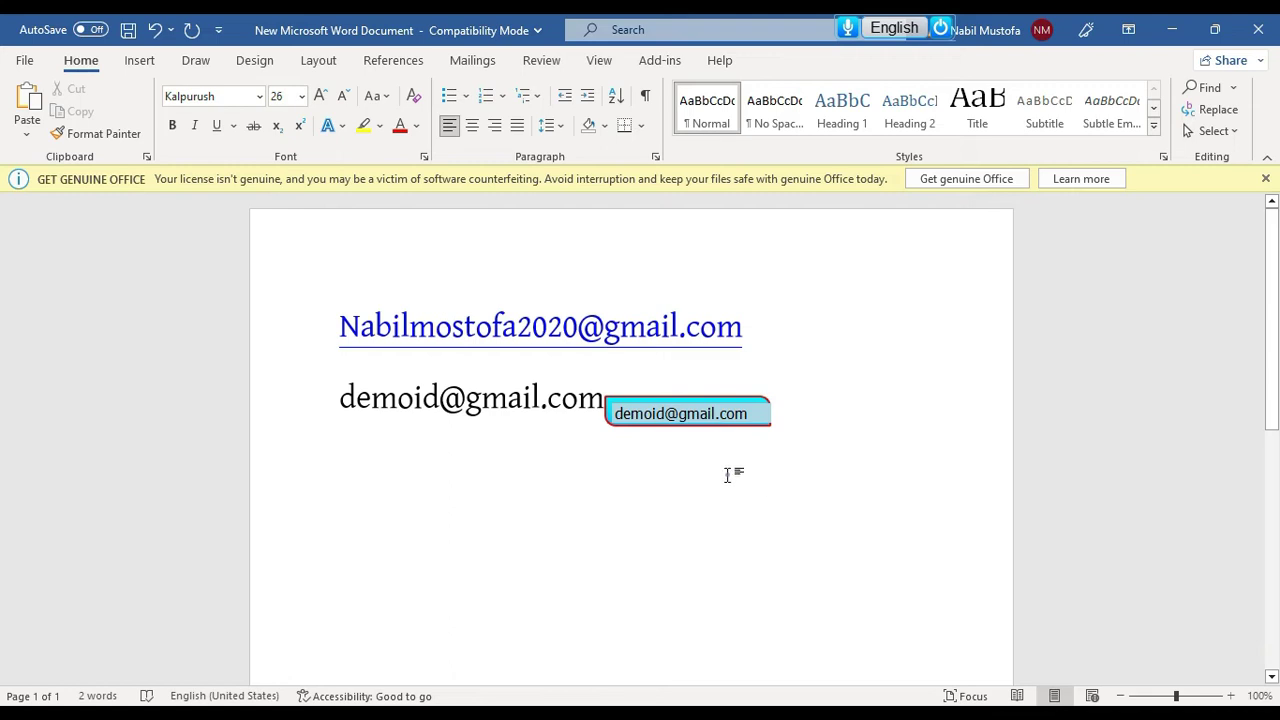
key(Return)
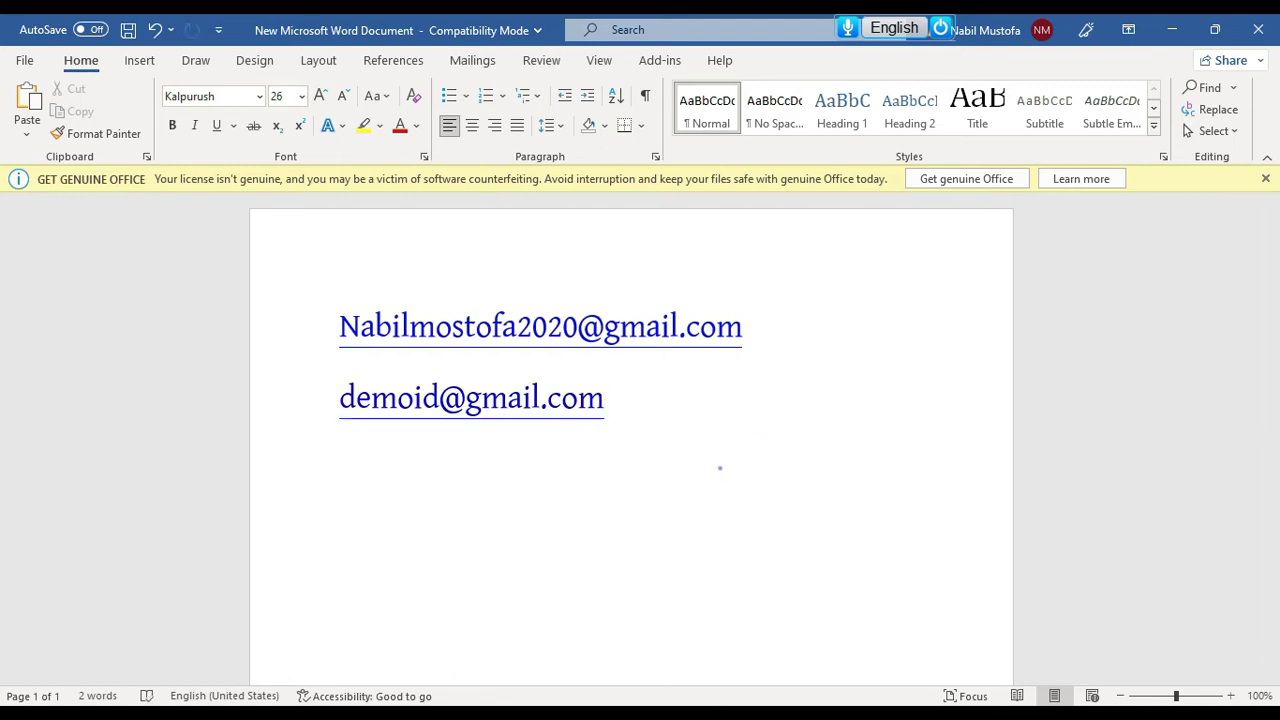
Insert the saved address from its suggestion, then delete all three e-mail lines
text(demo)
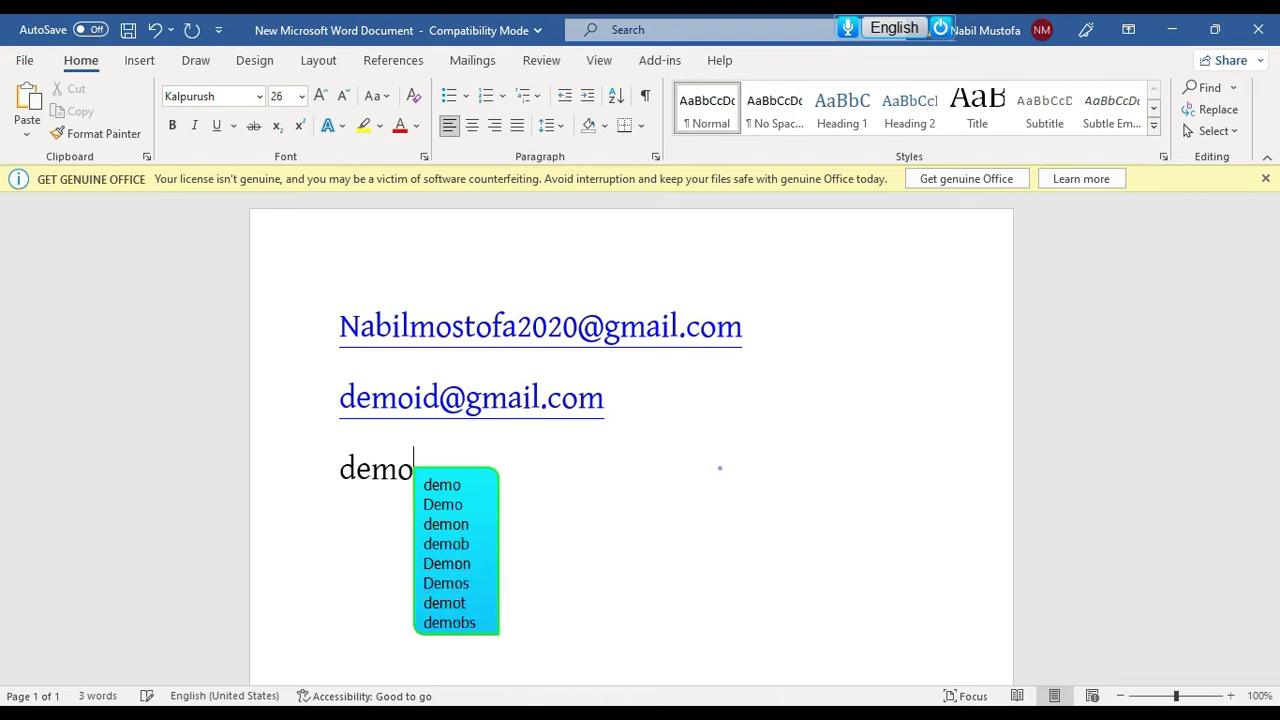
text(id)
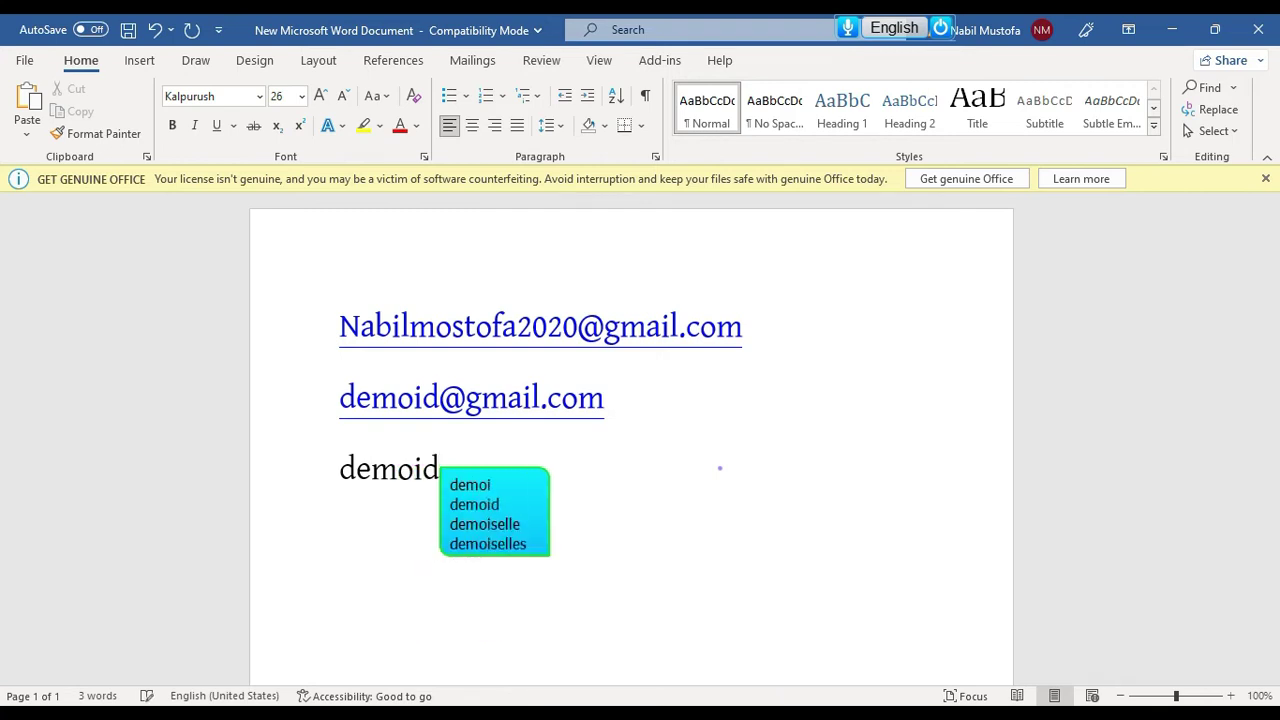
text(@)
key(Down)
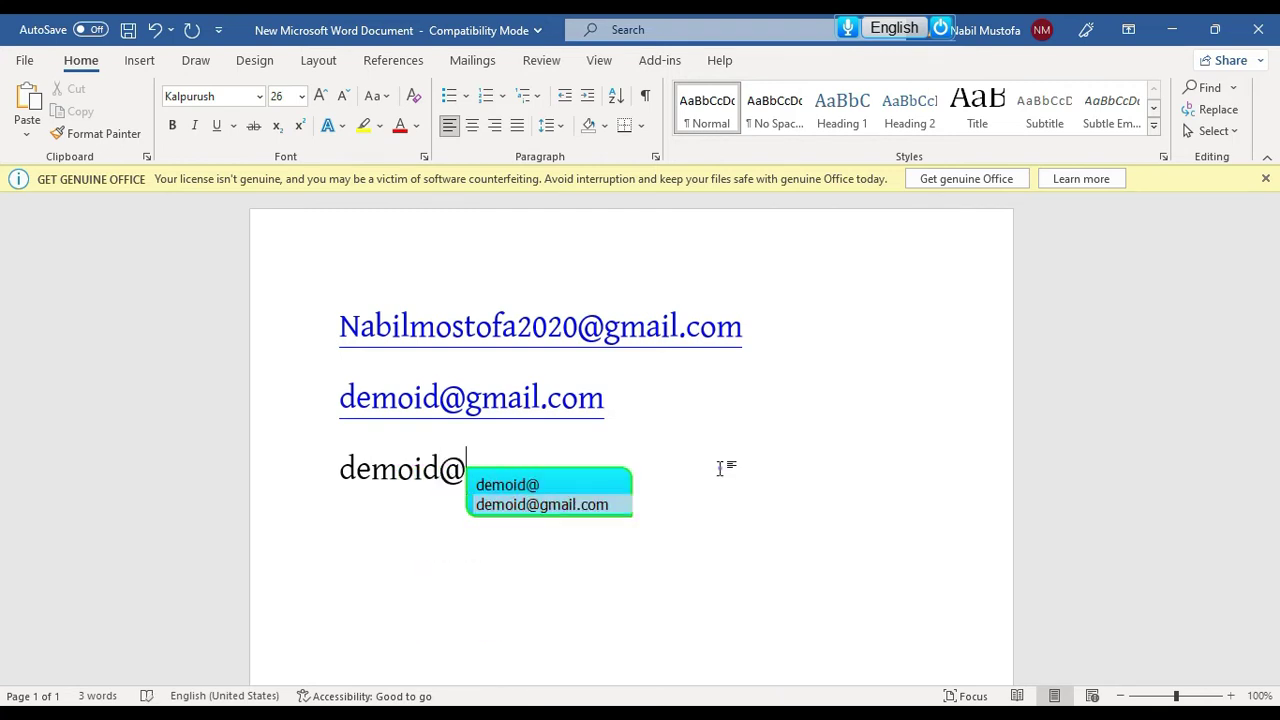
key(Return)
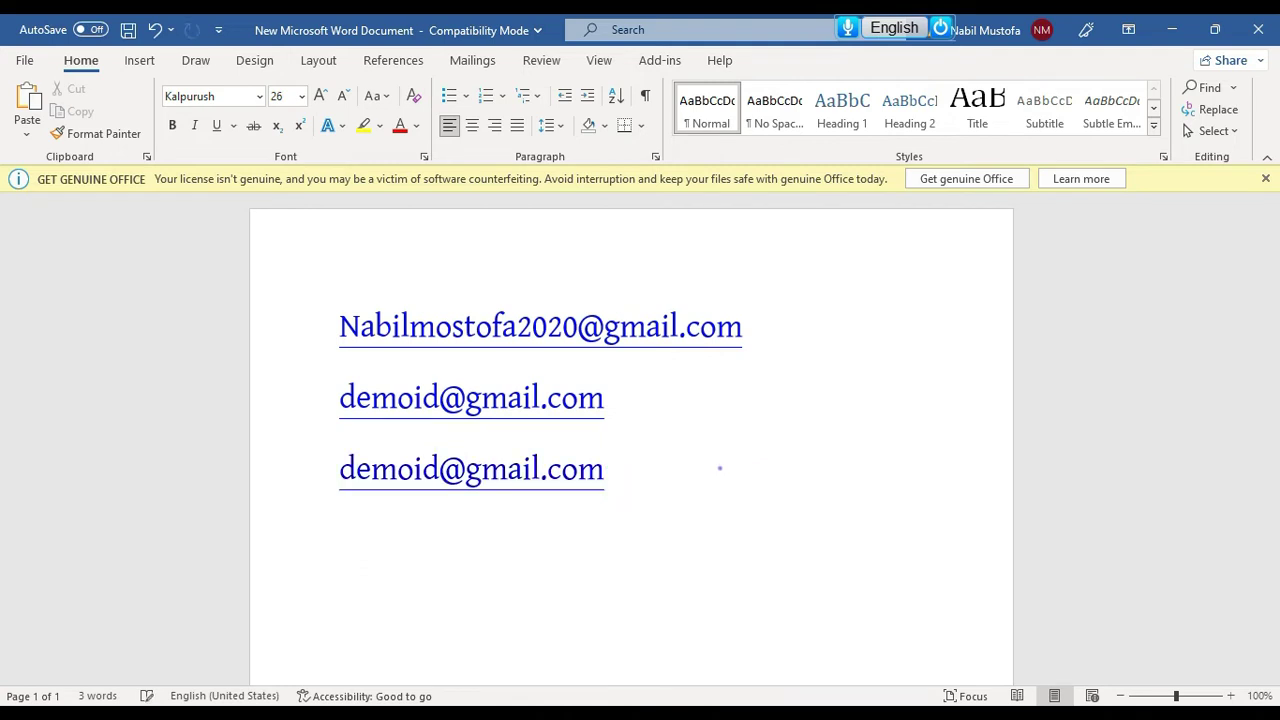
key(Return)
key(shift+Up)
key(shift+Up)
key(shift+Up)
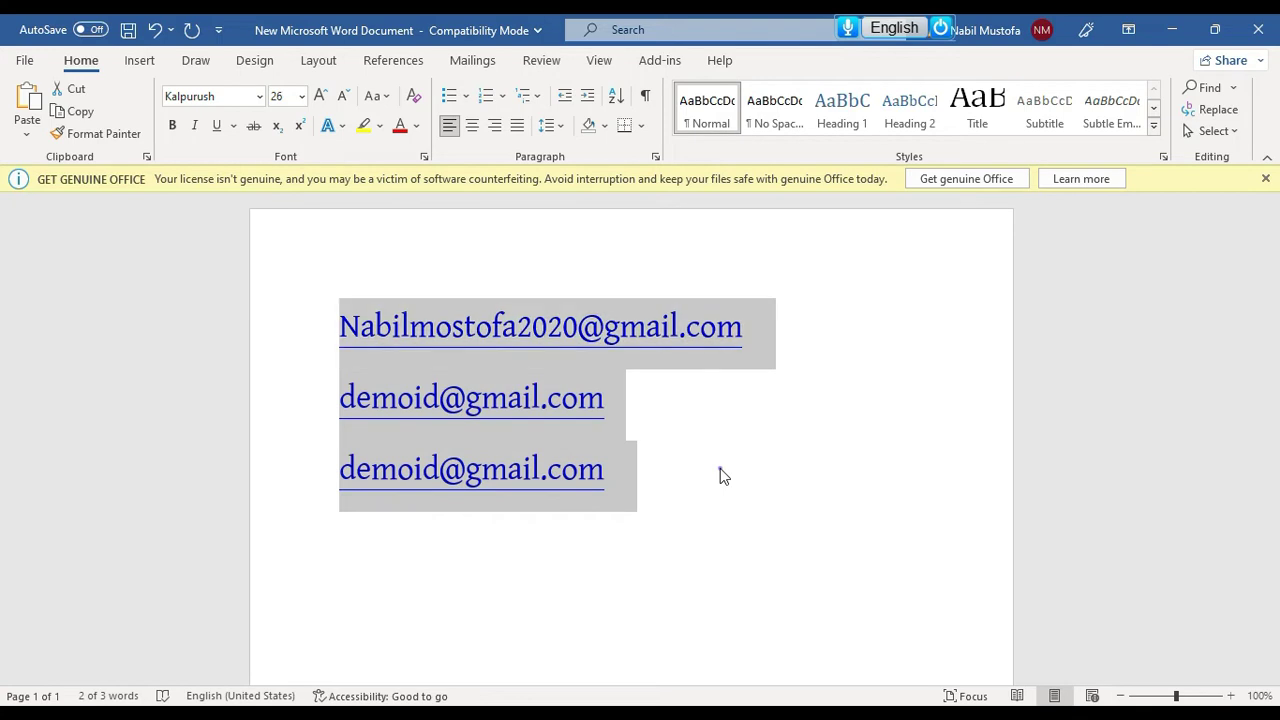
key(Delete)
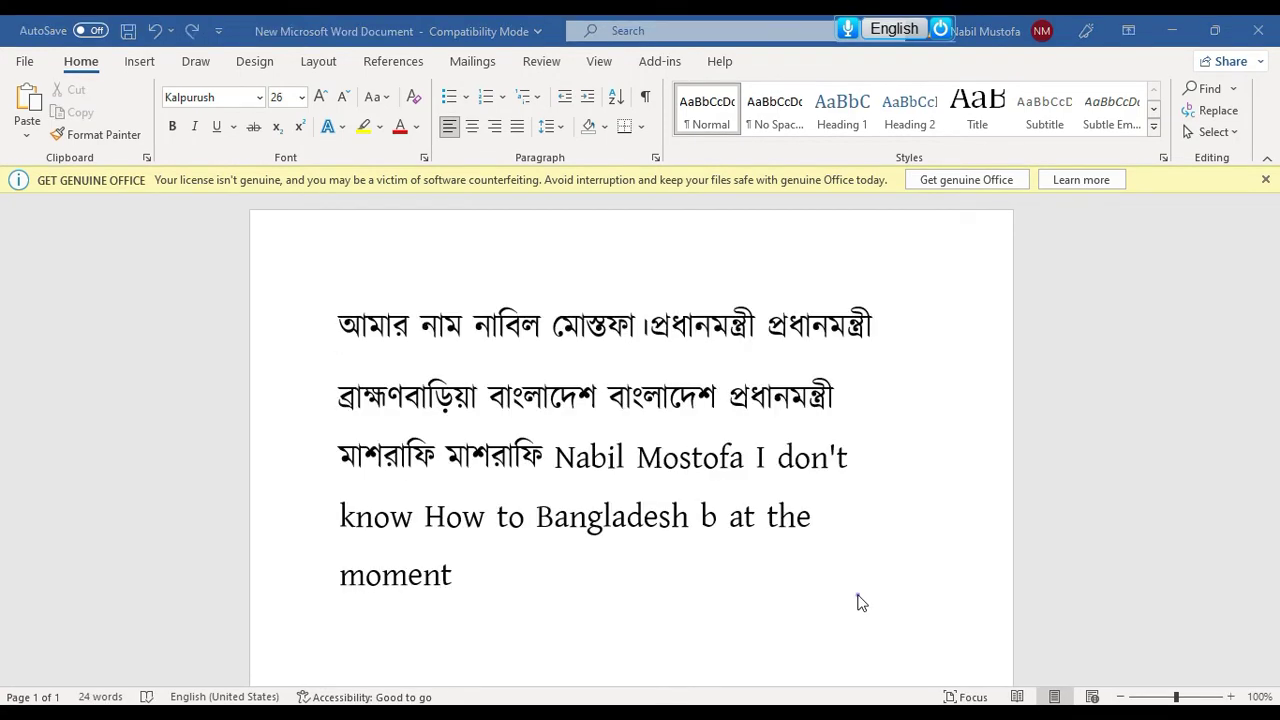
Open the on-screen keyboard with Bangla letters and move it up and right
mouse_move(940, 29)
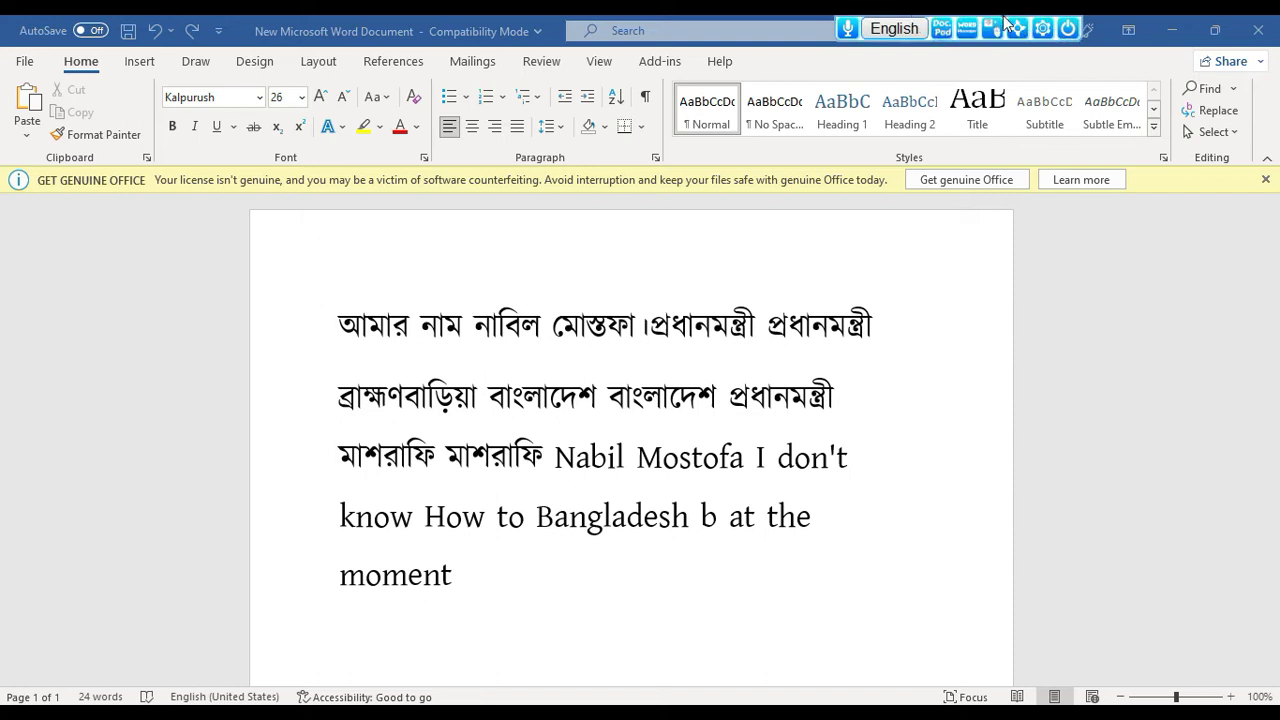
click(993, 33)
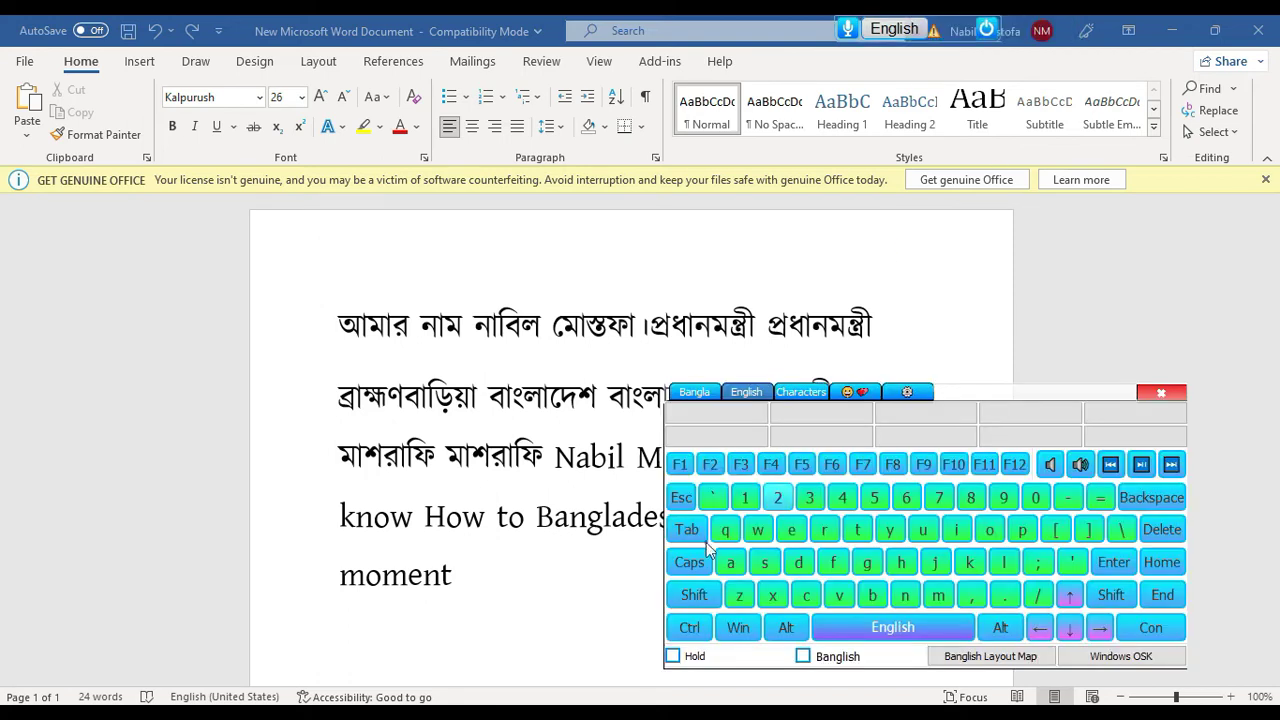
click(694, 391)
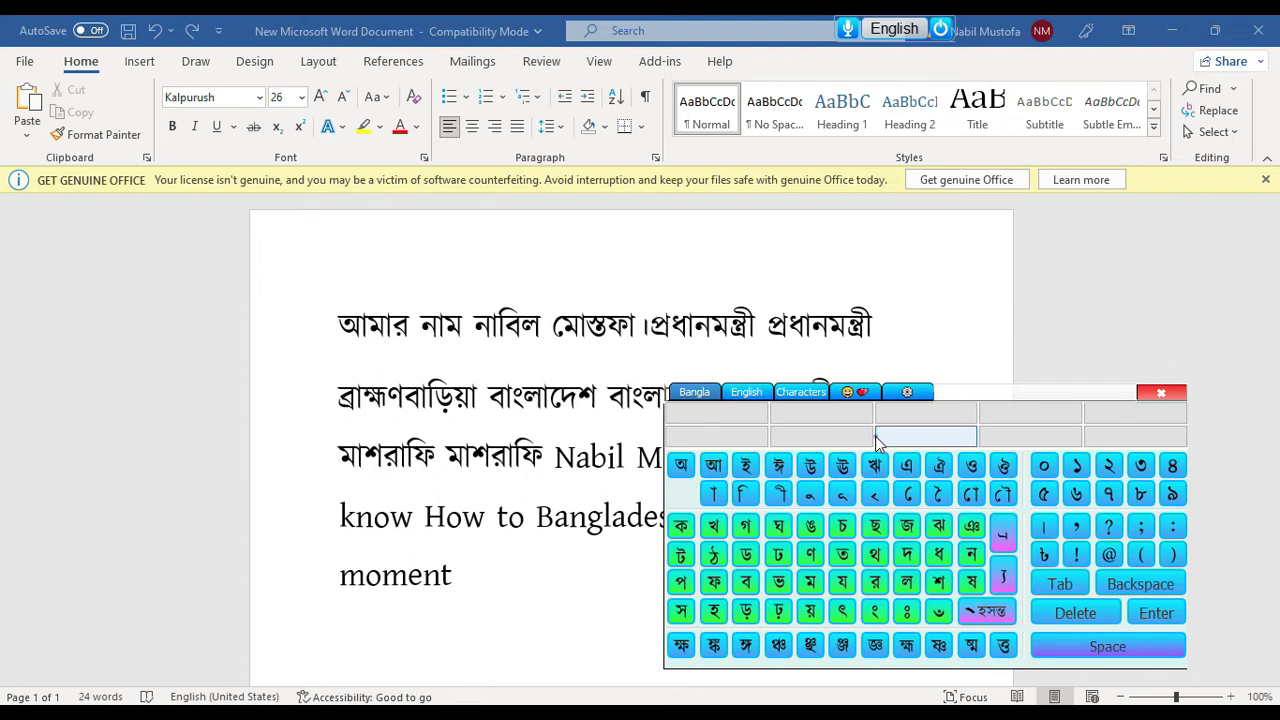
drag(1039, 386, 1111, 354)
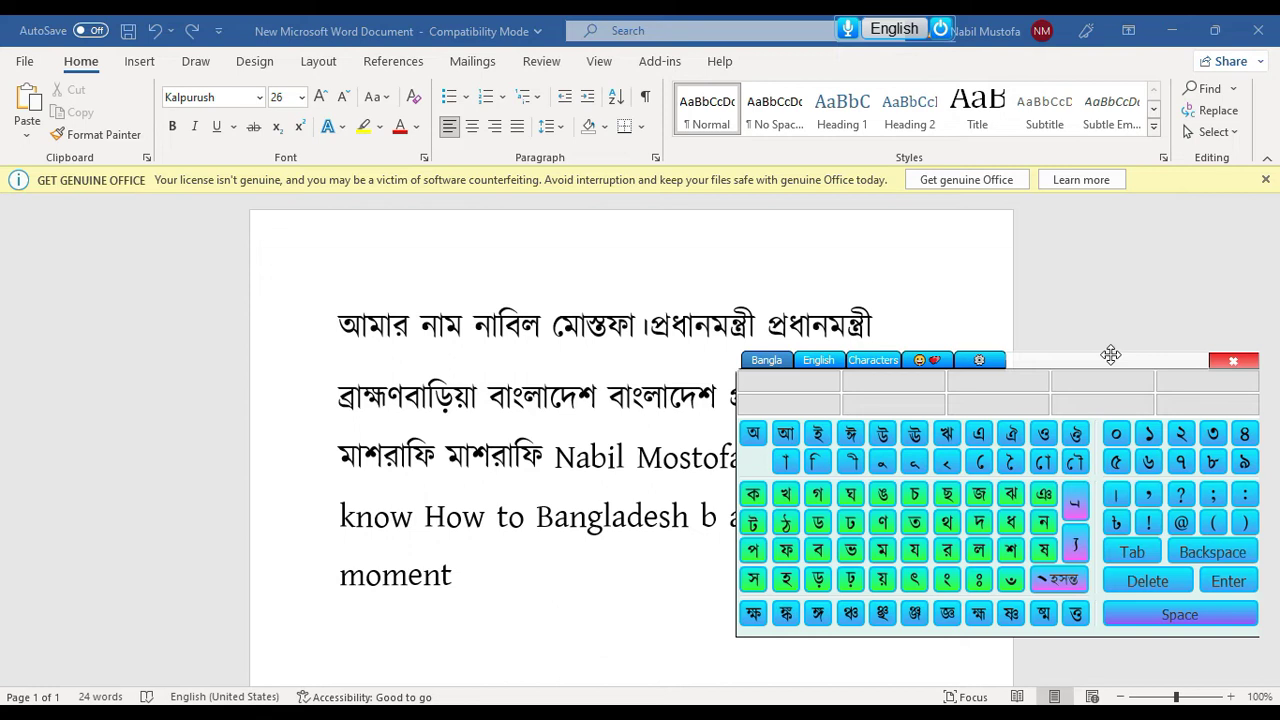
Delete all the document text, then move the on-screen keyboard to the left
click(588, 580)
key(ctrl+a)
key(BackSpace)
drag(1037, 358, 819, 361)
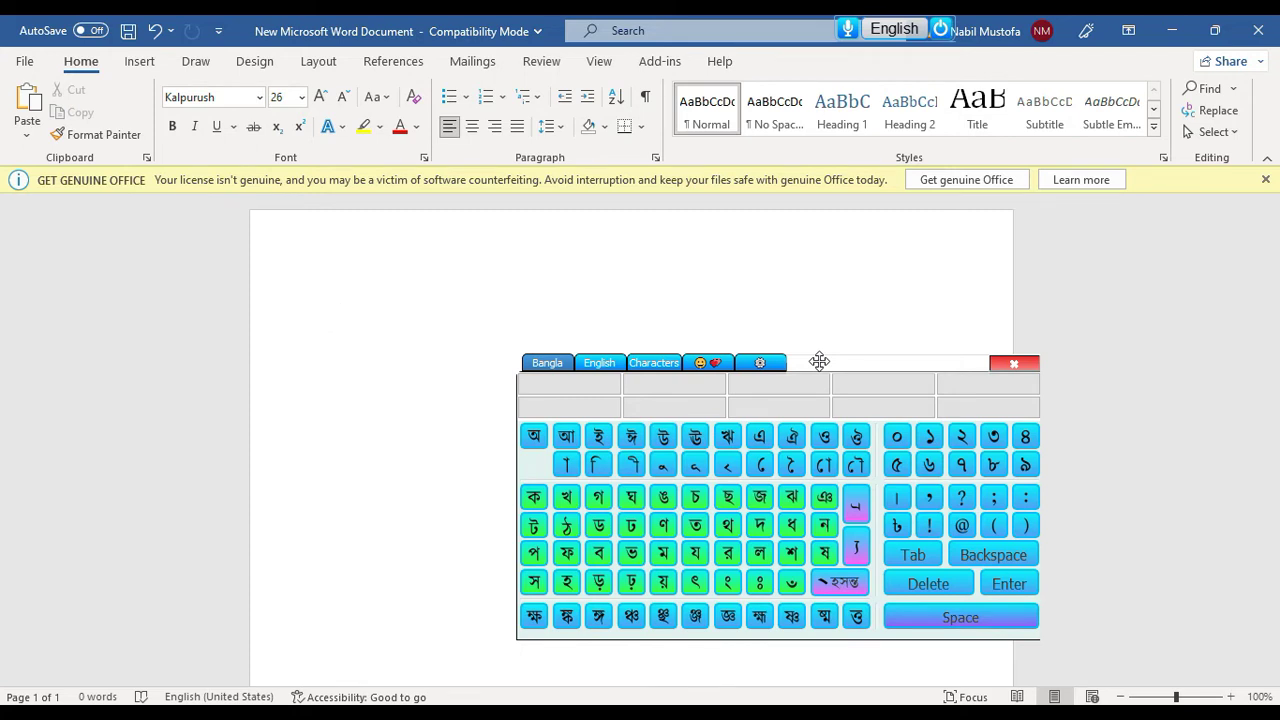
Enter অঘটনঘটনপটীয়সী and the digit ০ via the on-screen keyboard, then switch it to English
click(534, 436)
click(631, 497)
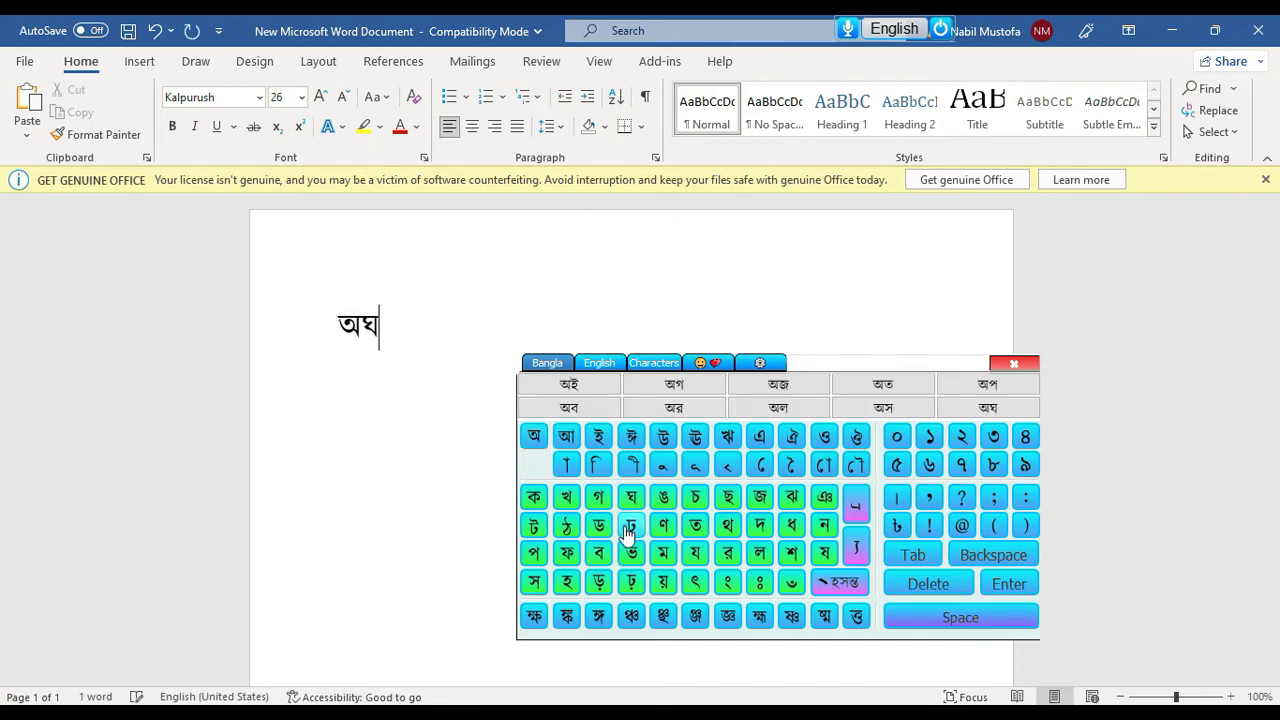
click(534, 526)
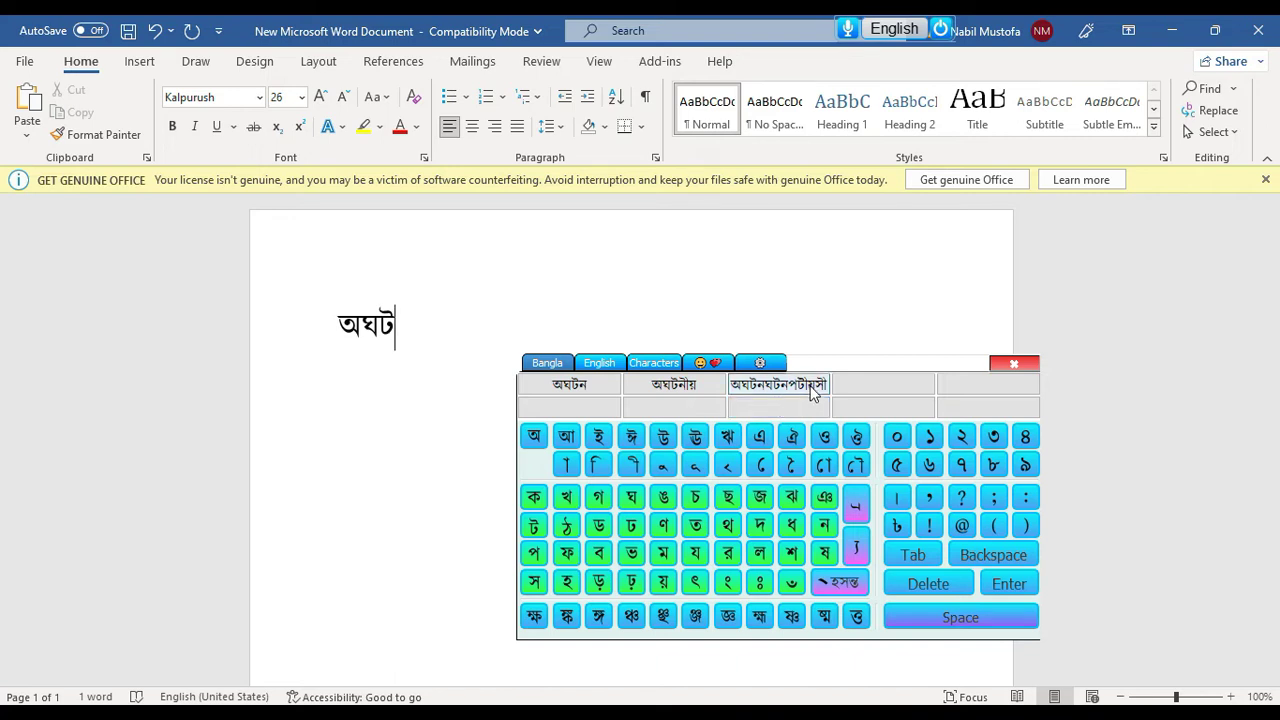
click(812, 386)
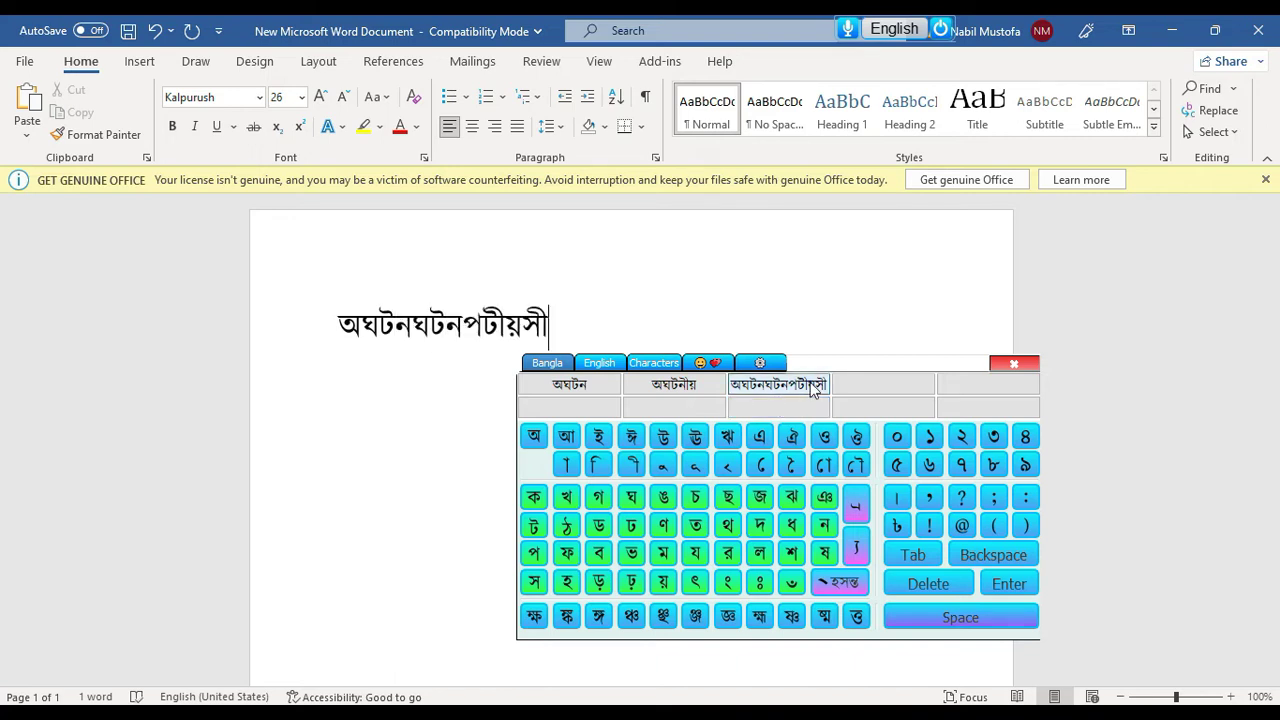
click(812, 386)
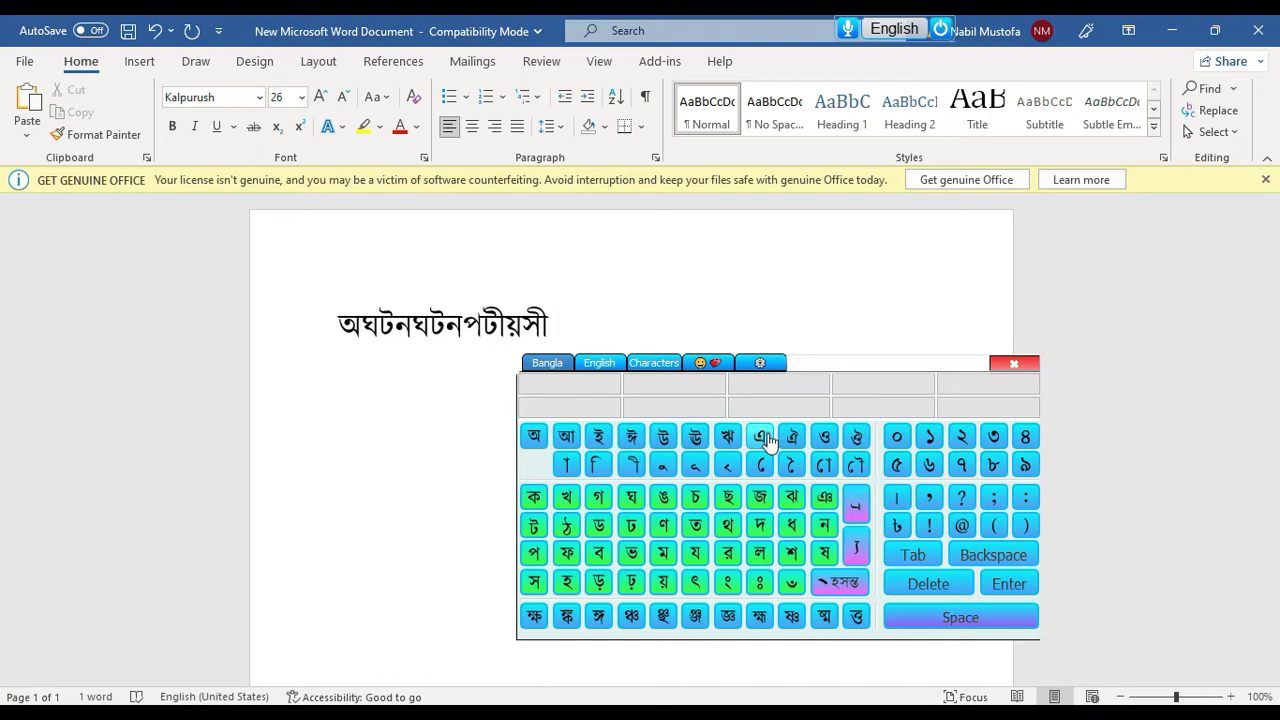
click(897, 438)
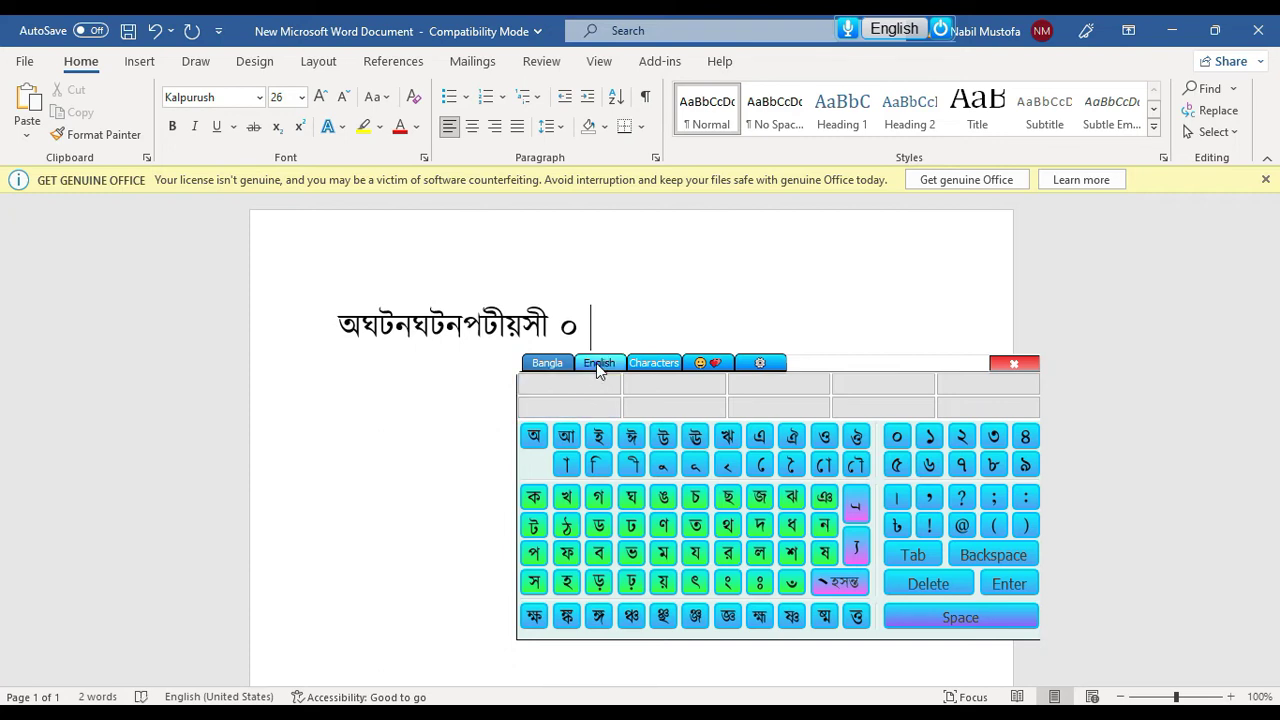
click(598, 363)
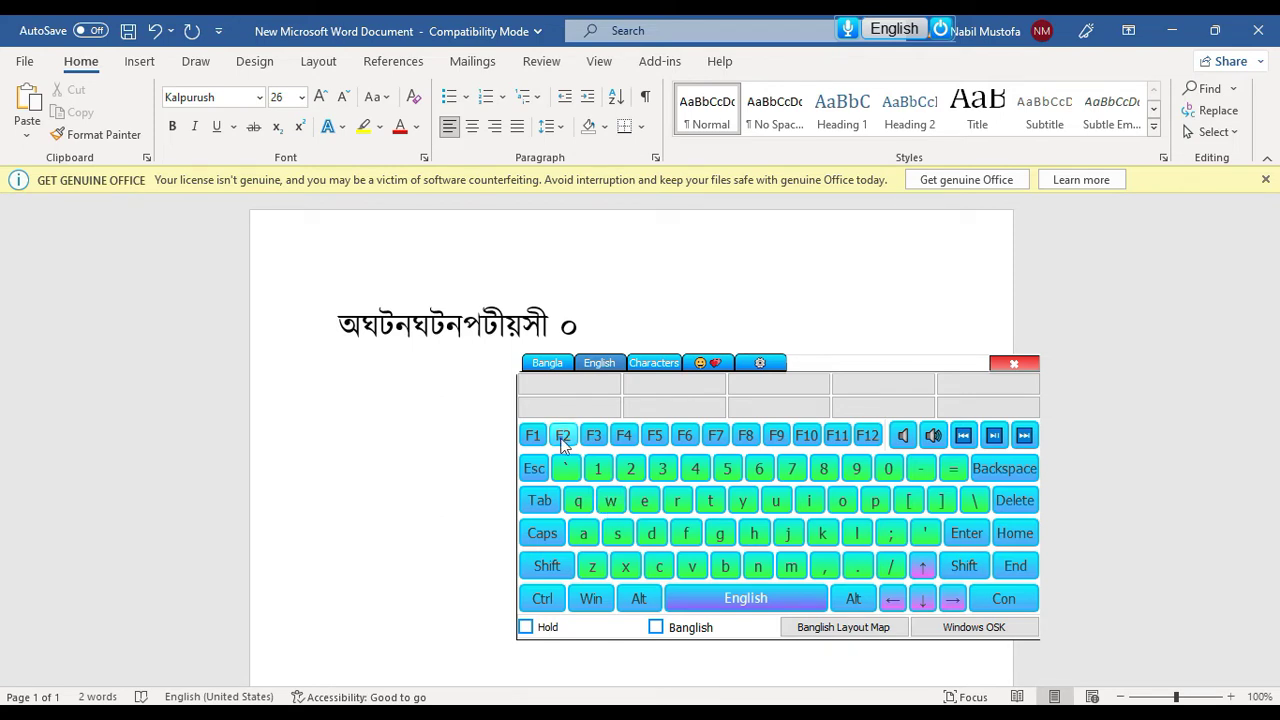
Type the word action on the on-screen keyboard
click(583, 533)
click(659, 566)
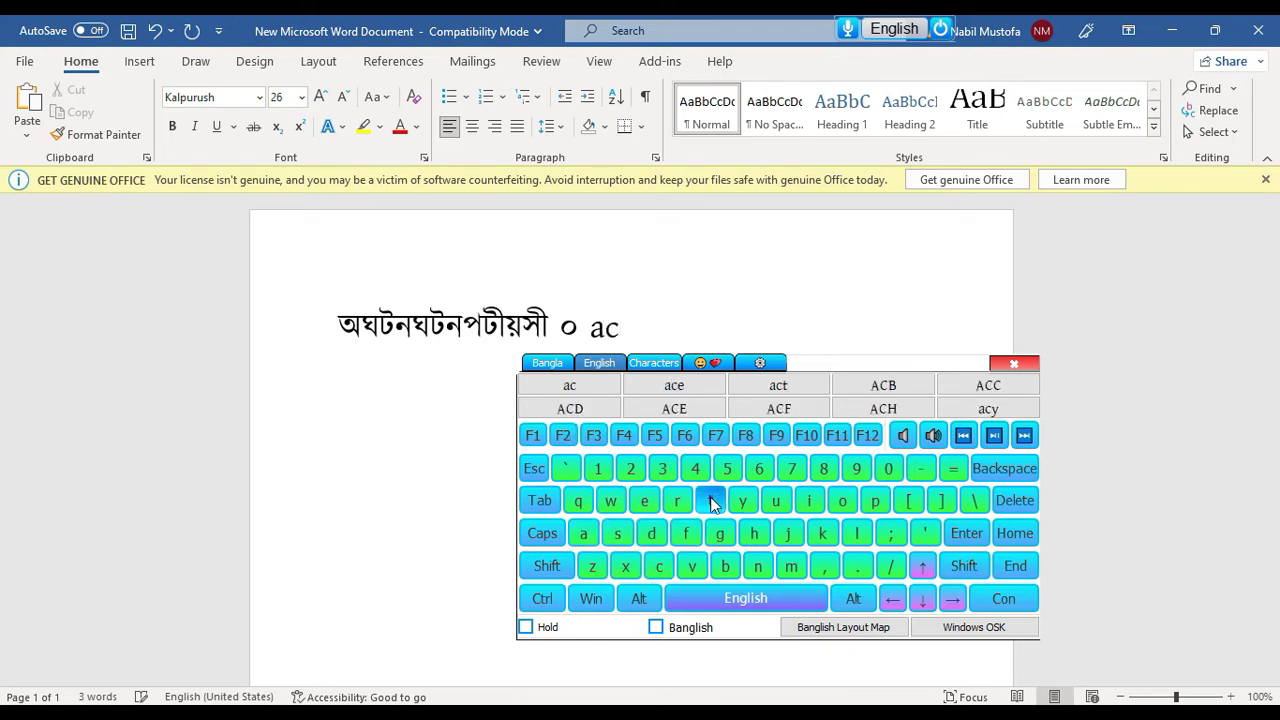
click(710, 500)
click(809, 500)
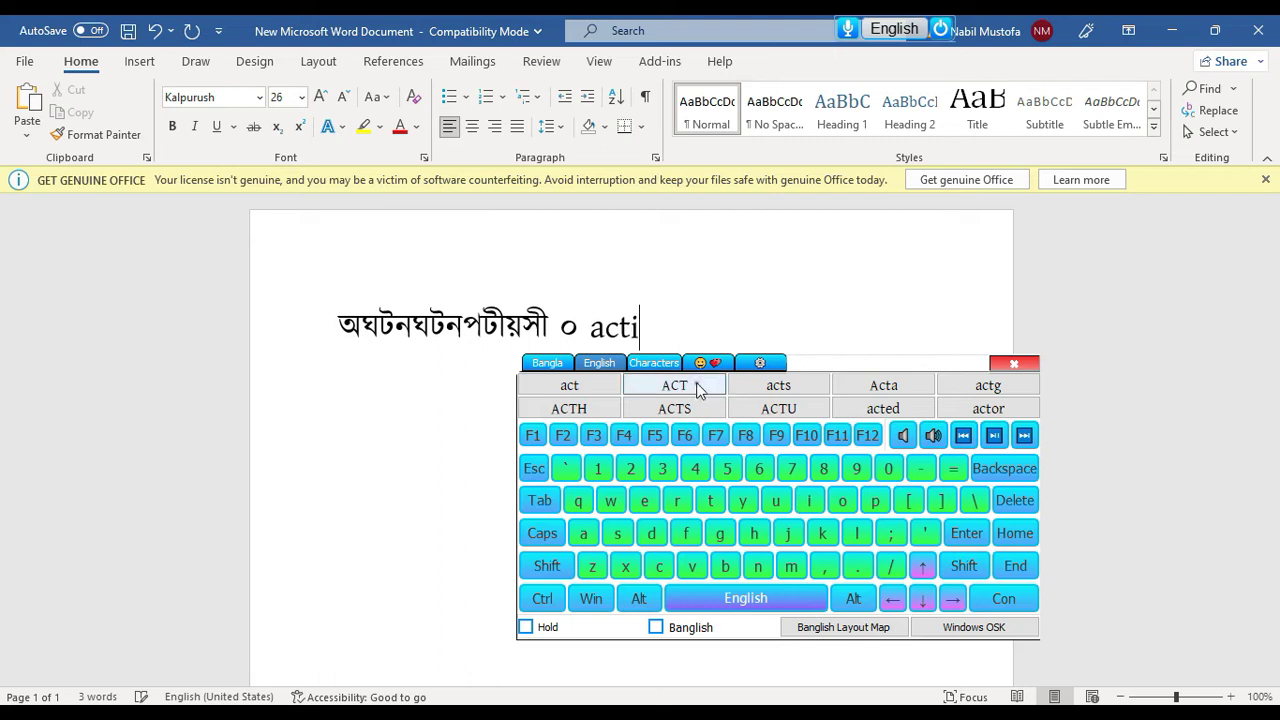
click(842, 500)
click(758, 566)
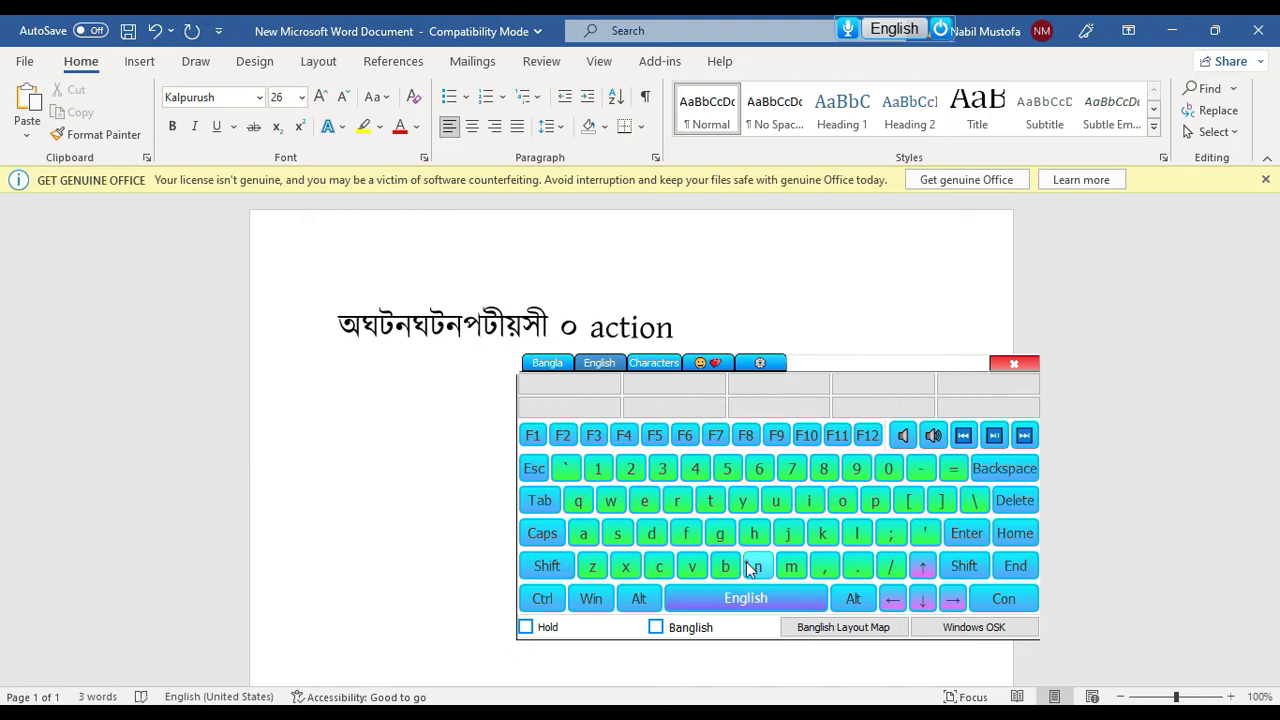
Type masmerising and correct it to mesmerising from the suggestion
click(791, 566)
click(584, 533)
click(617, 533)
click(791, 566)
click(644, 500)
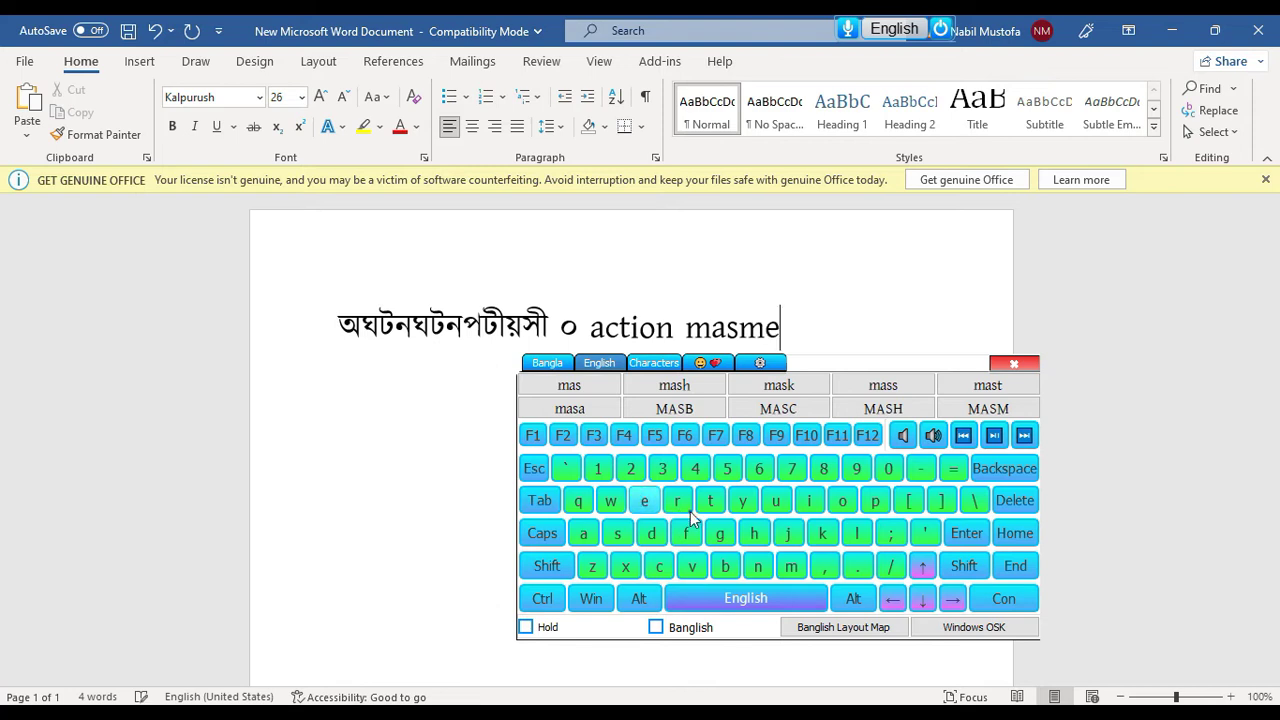
click(680, 506)
click(809, 502)
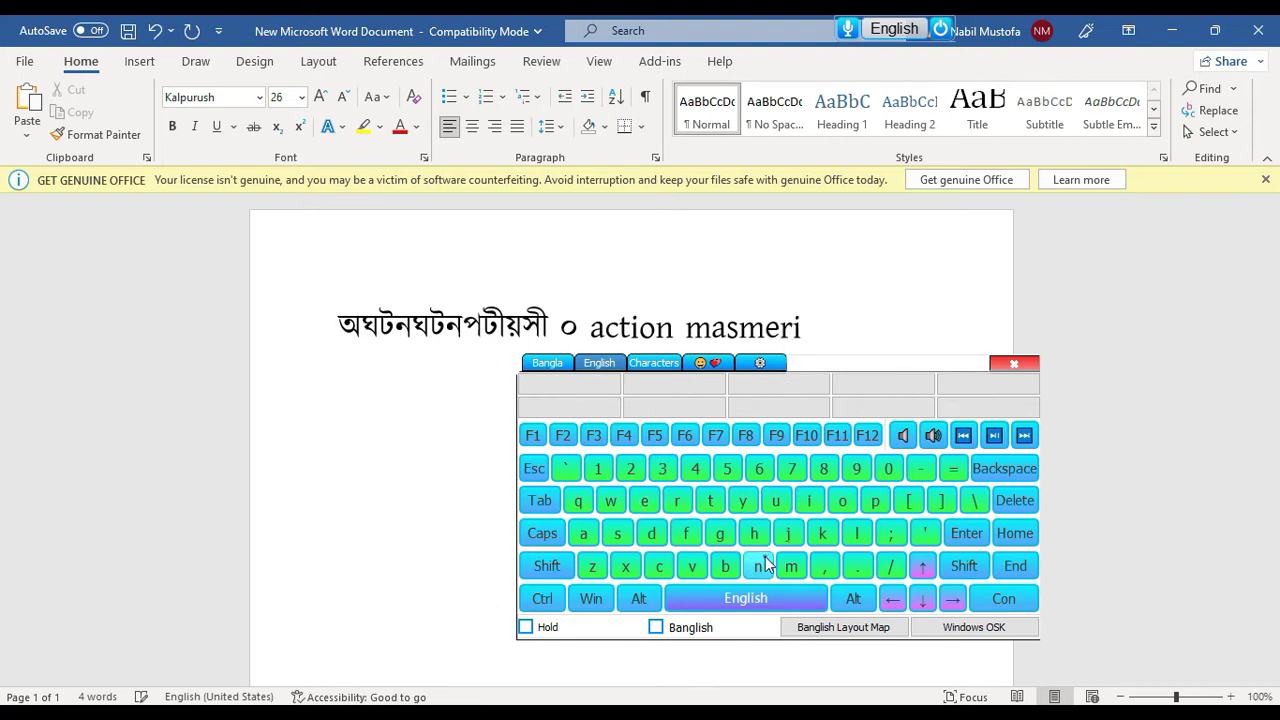
click(617, 533)
click(810, 506)
click(758, 566)
click(722, 535)
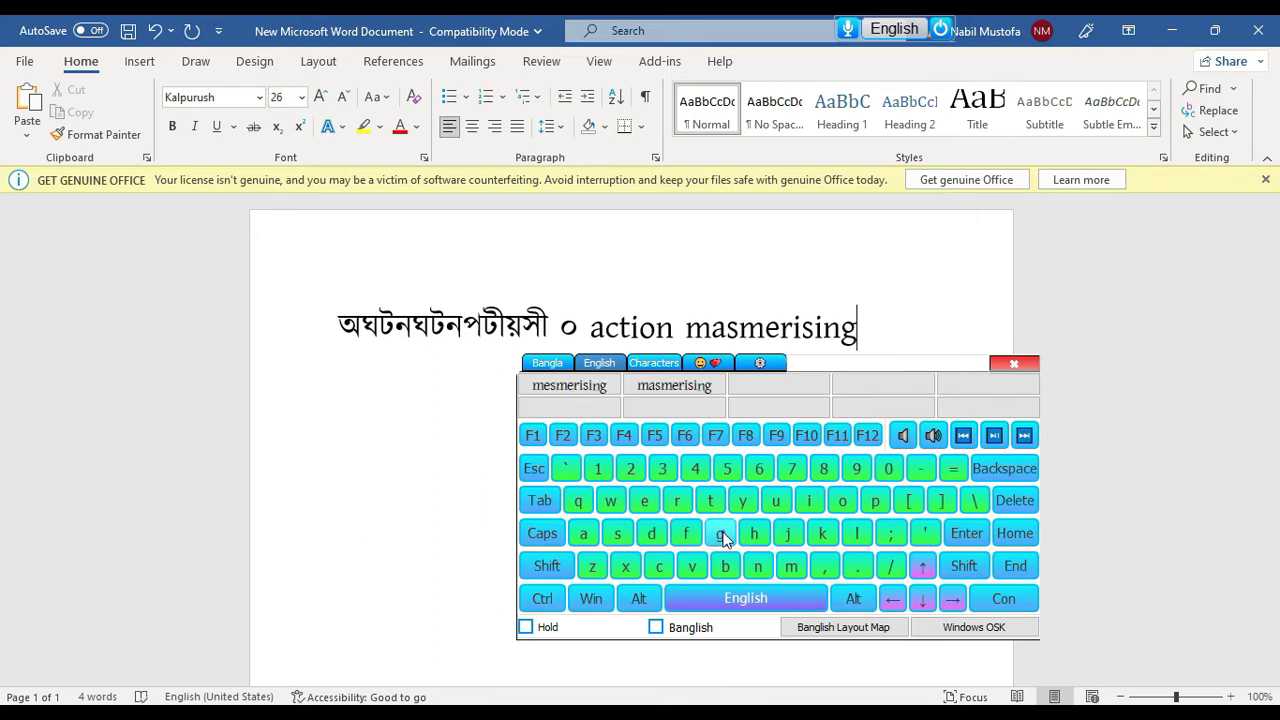
click(584, 390)
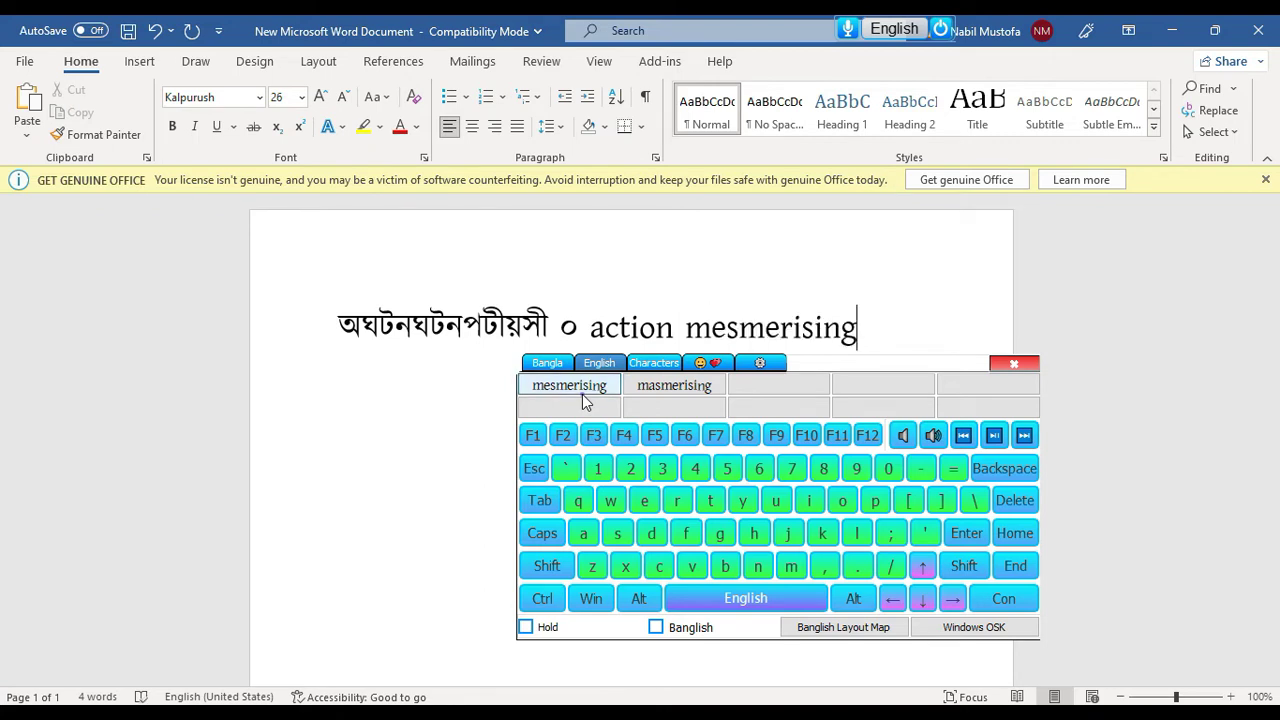
Clear the Word page with the on-screen keyboard's Ctrl+A and Backspace
click(541, 598)
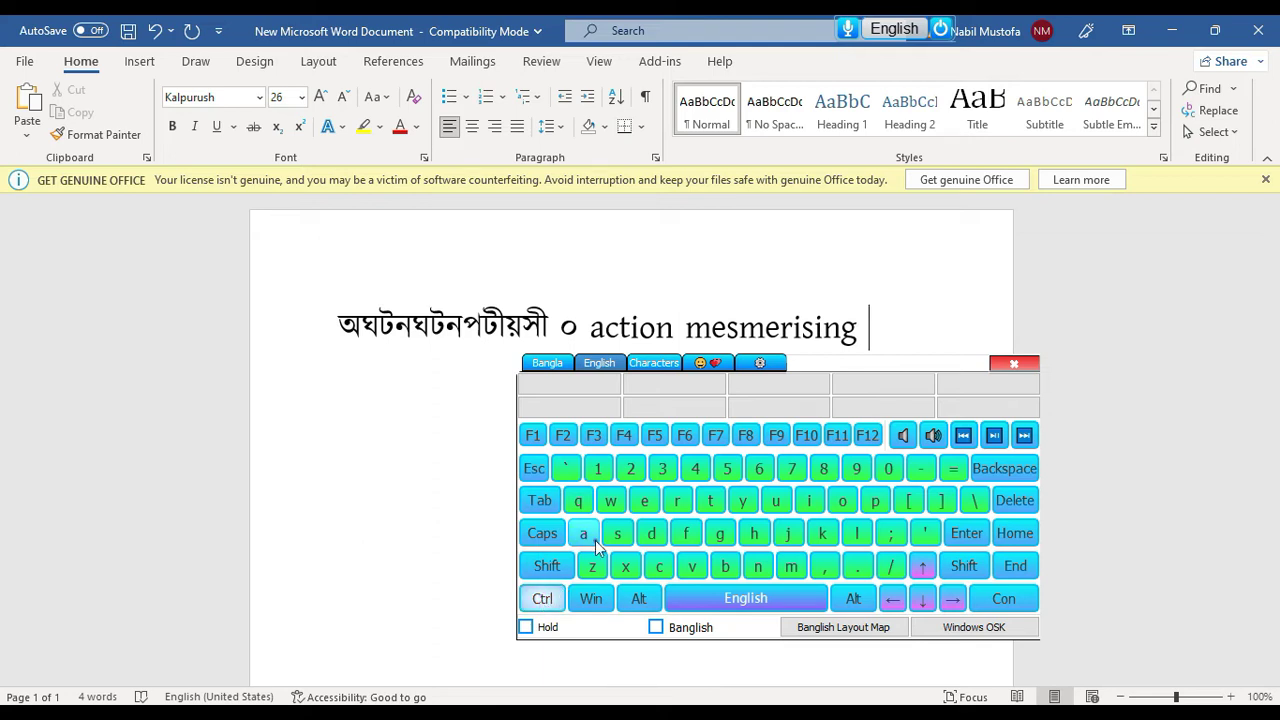
click(584, 533)
click(1004, 469)
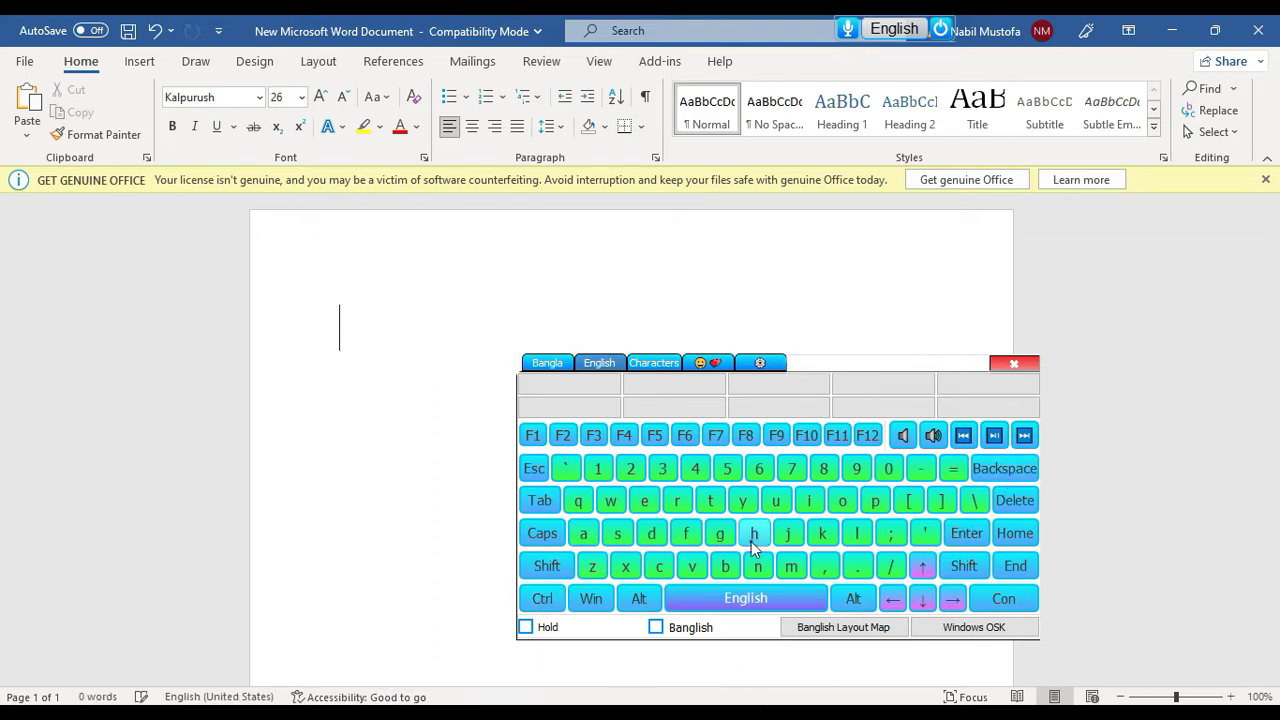
Open the Temp folder by running %temp% from the Run prompt
click(597, 608)
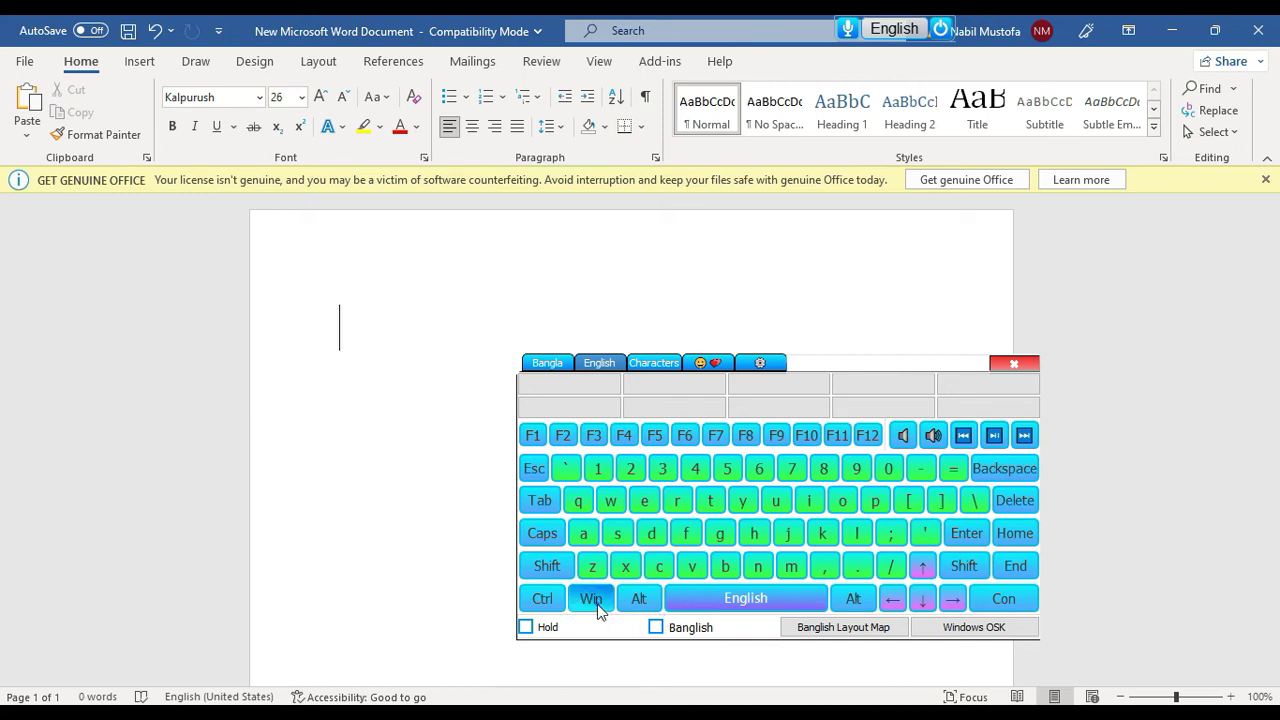
click(677, 501)
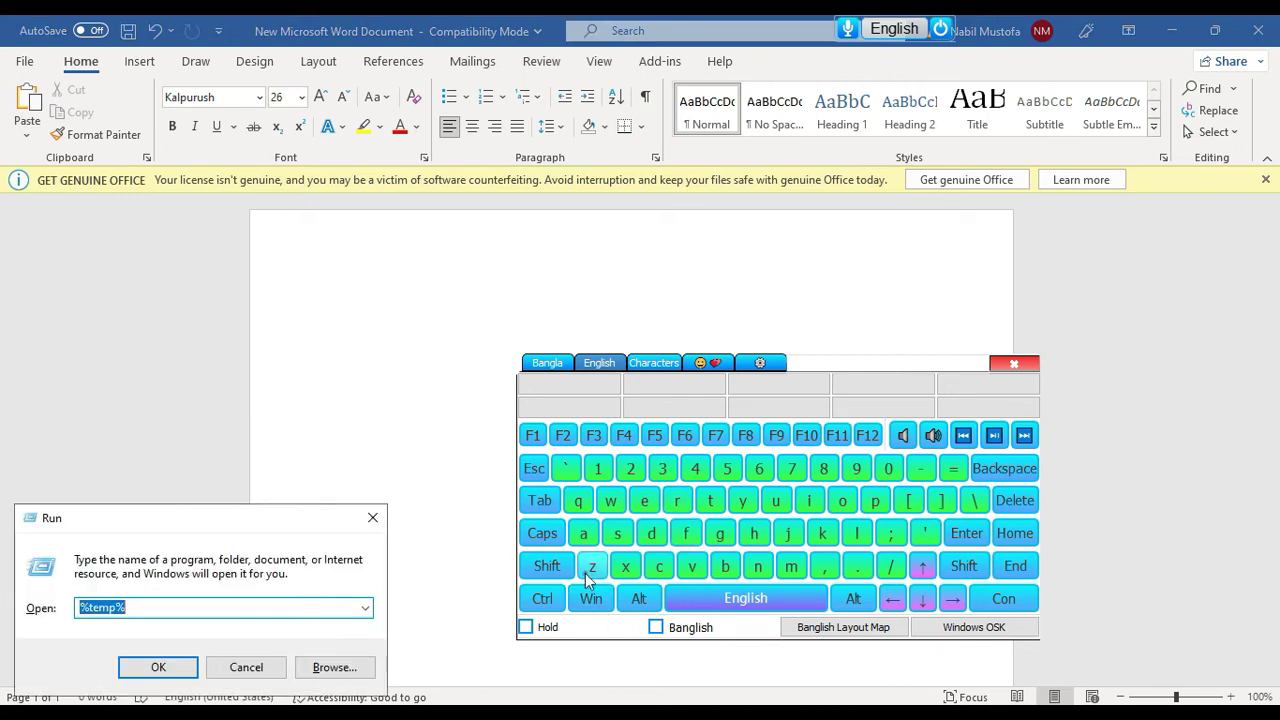
click(958, 538)
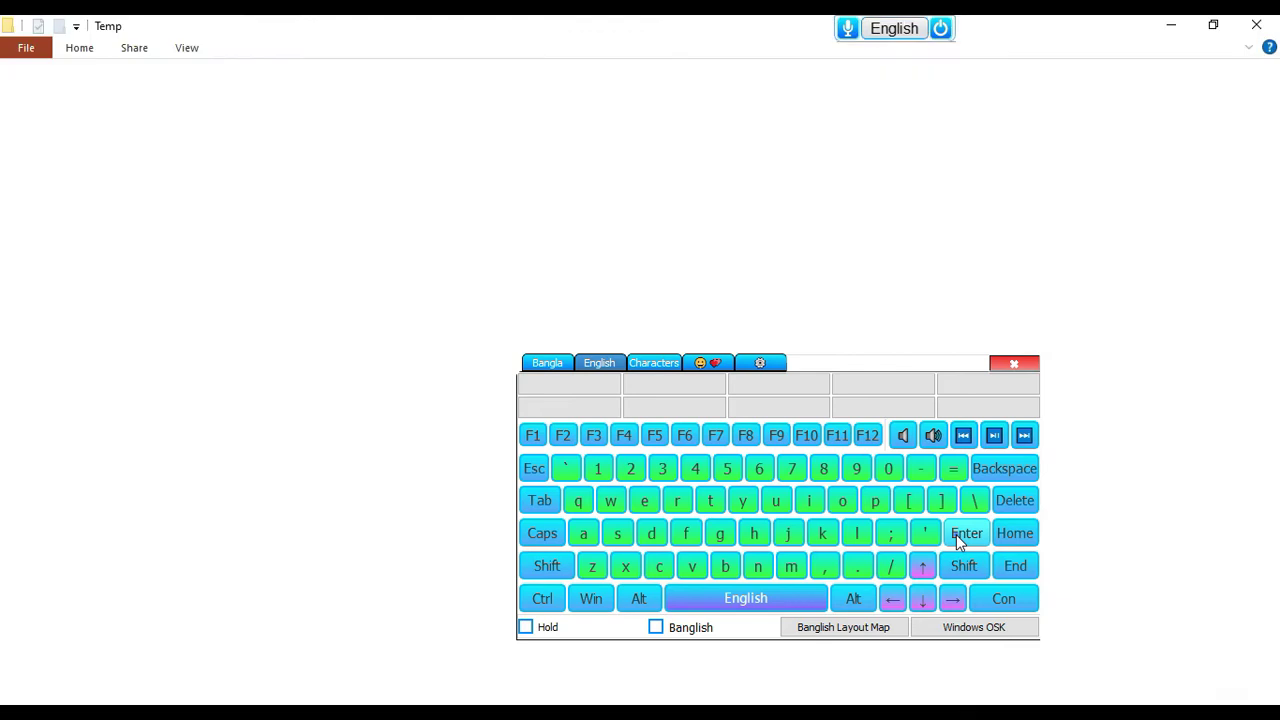
drag(832, 368, 1022, 385)
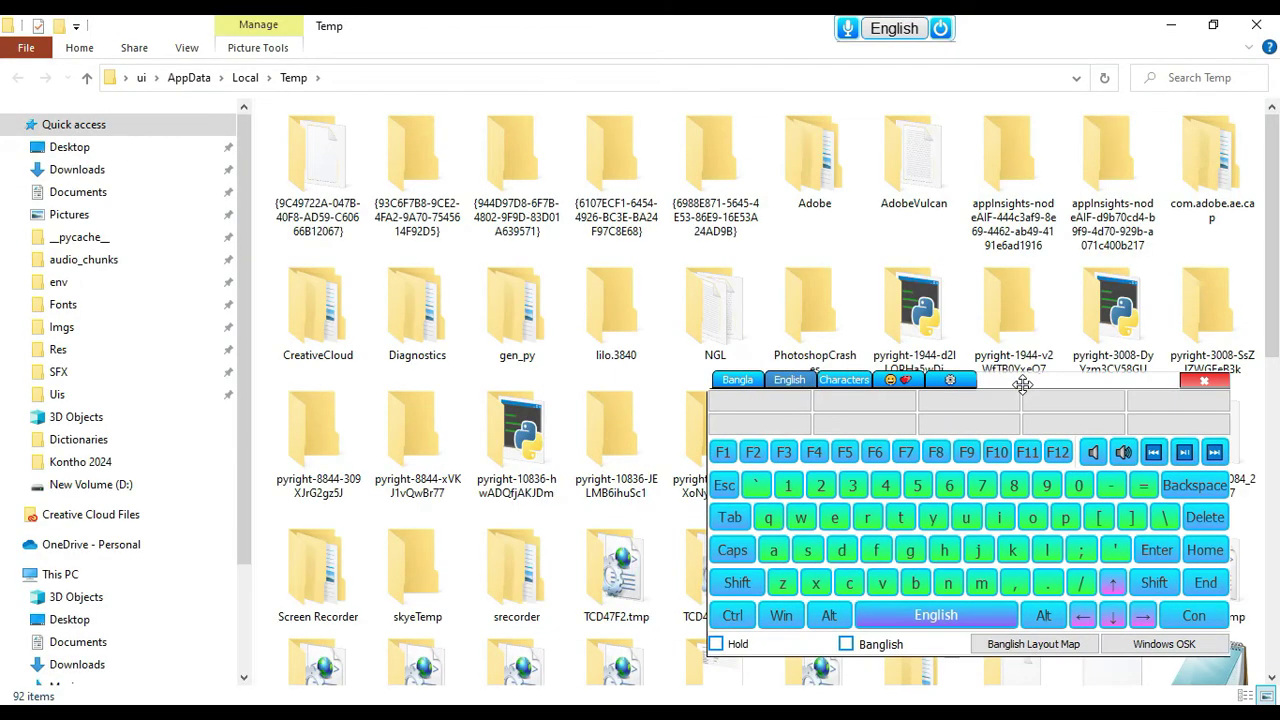
Select all 92 Temp items and permanently delete them, confirming the prompt
click(733, 615)
click(773, 550)
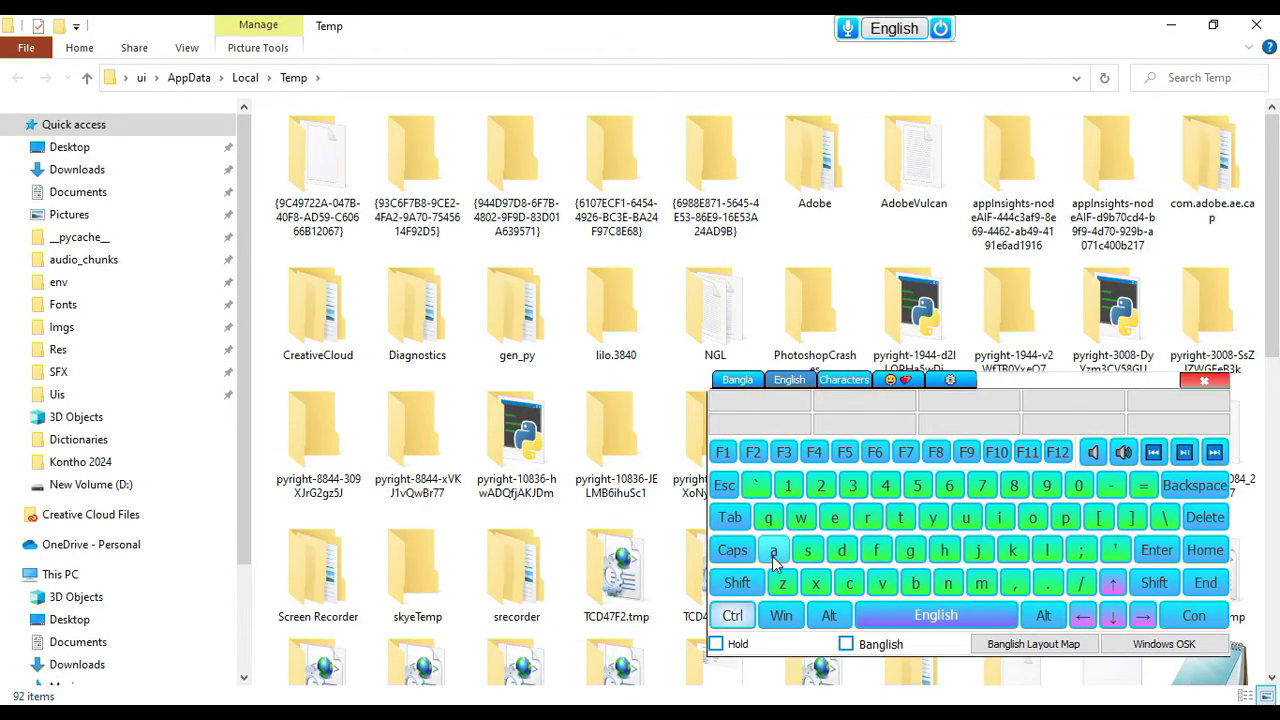
click(737, 582)
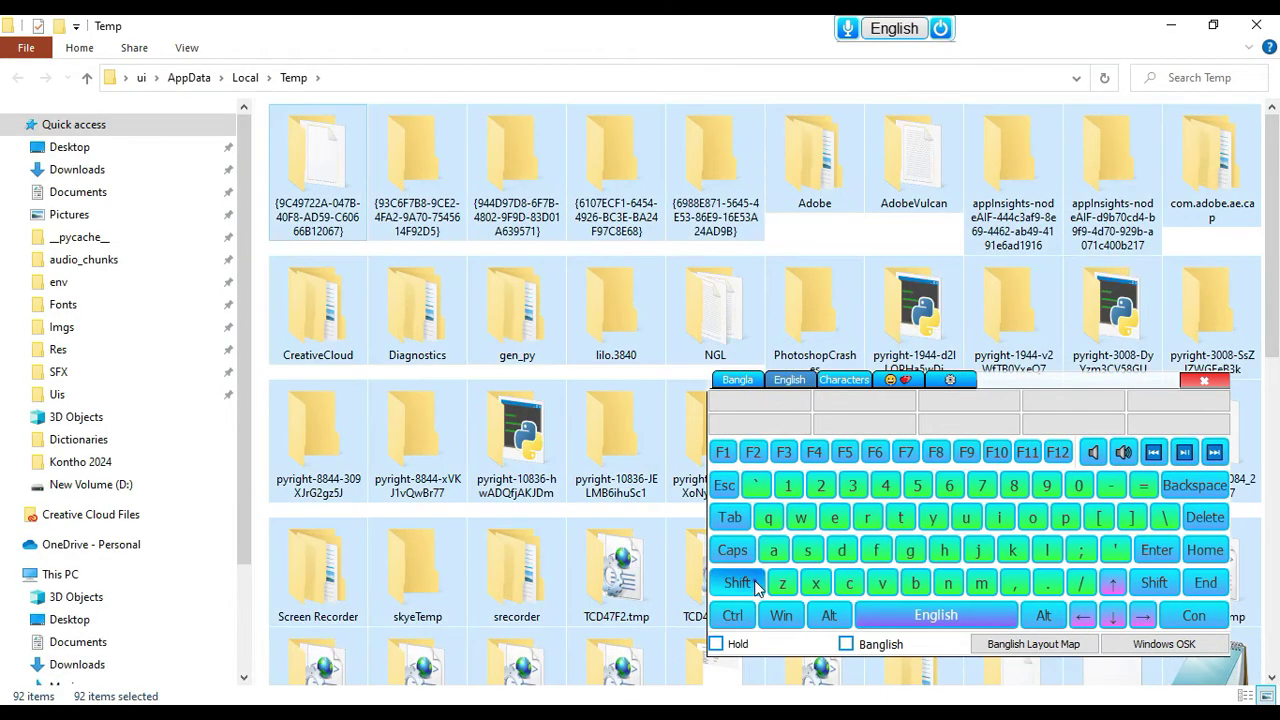
click(1204, 517)
drag(1084, 381, 954, 441)
click(1027, 617)
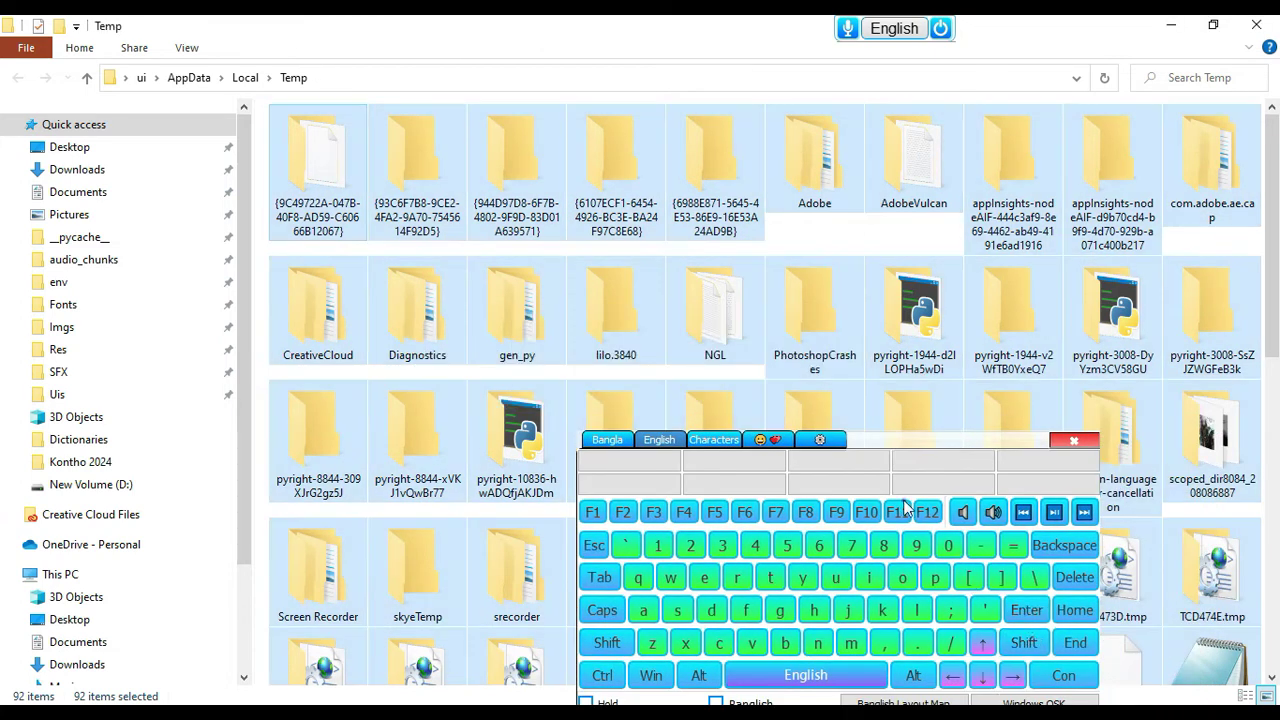
drag(880, 440, 923, 358)
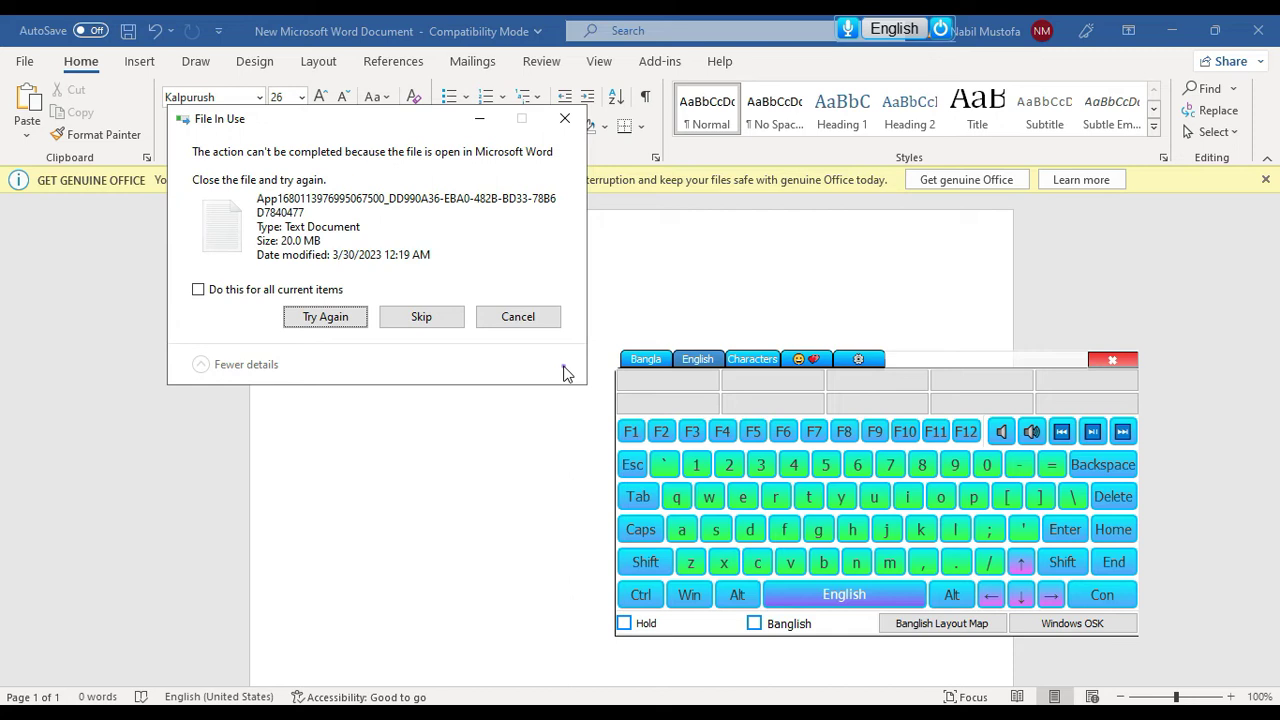
Skip all in-use temporary files, then tick Banglish on the Nms Kontho on-screen keyboard
click(216, 291)
click(421, 316)
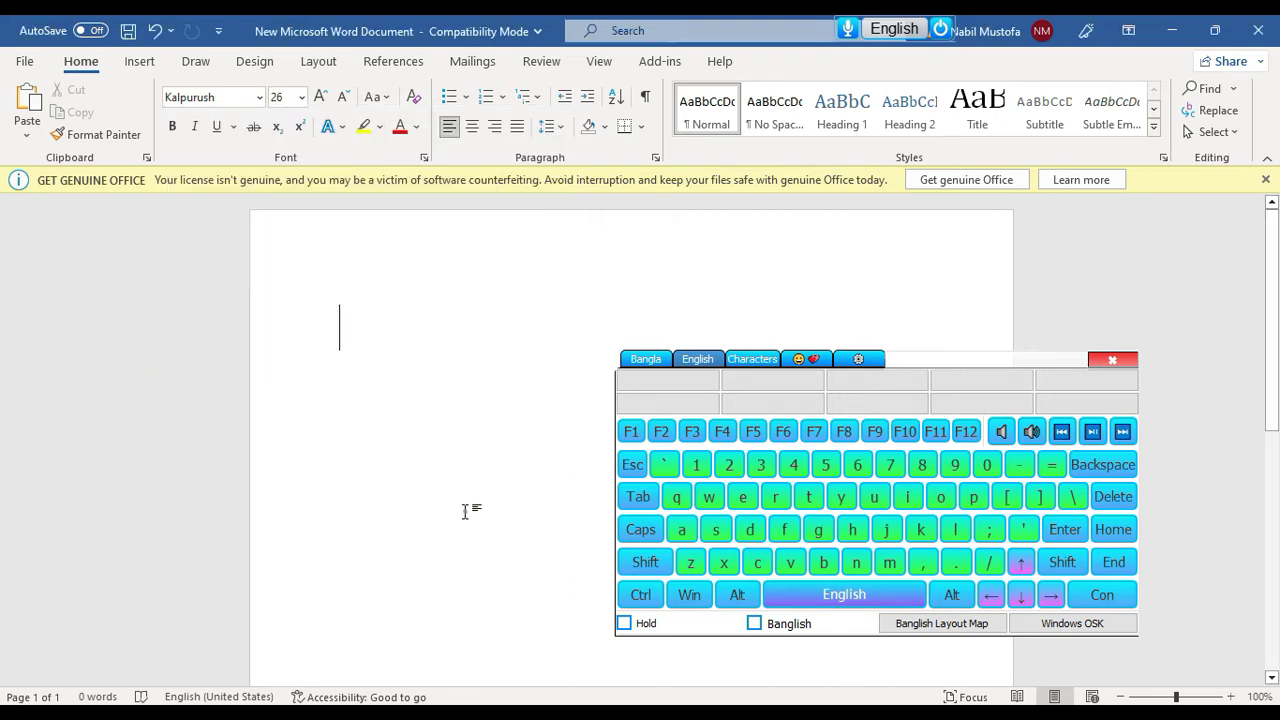
click(780, 628)
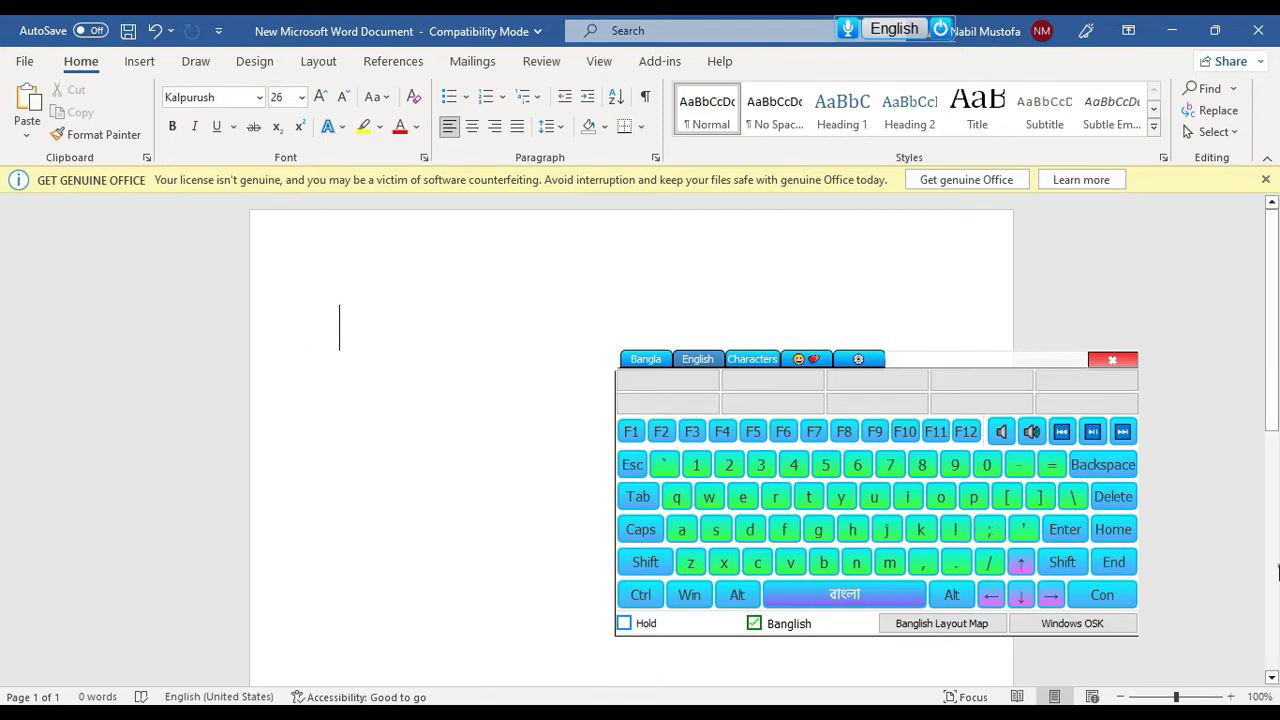
Type p-r-d-h-a-n phonetically and pick the suggestion প্রধানমন্ত্রী
click(973, 497)
click(775, 497)
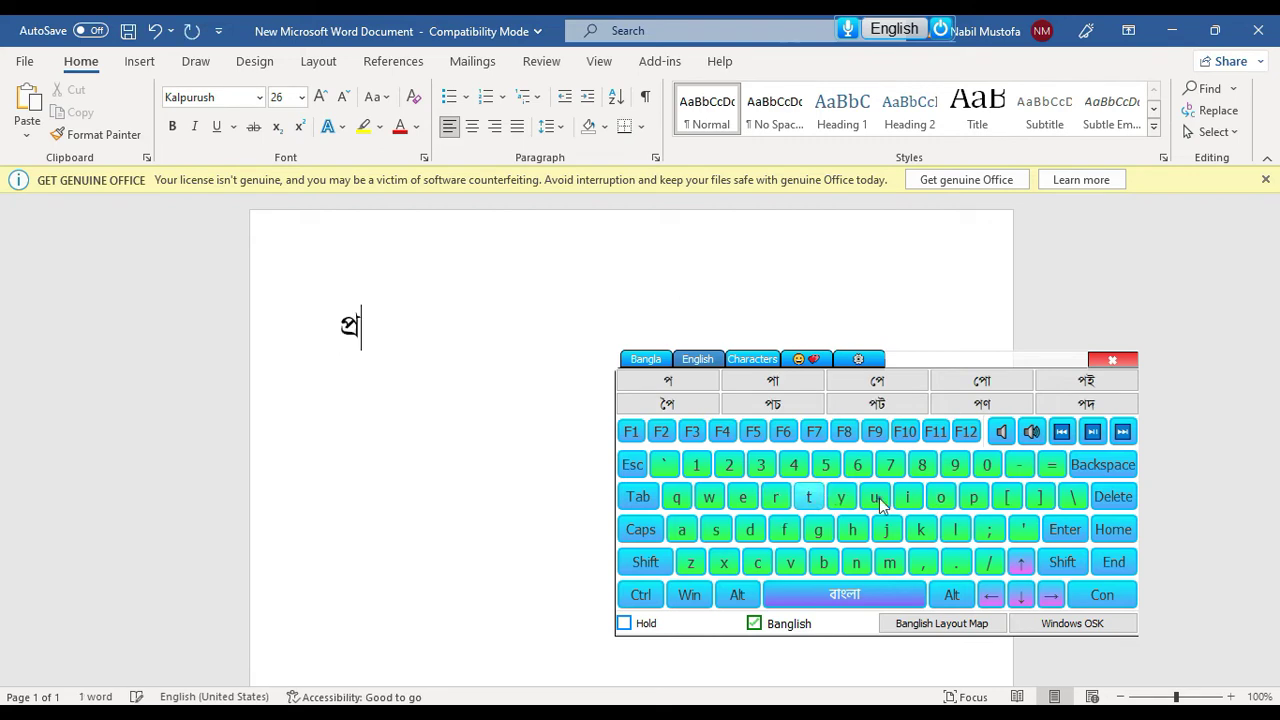
click(750, 529)
click(848, 530)
click(682, 529)
click(856, 562)
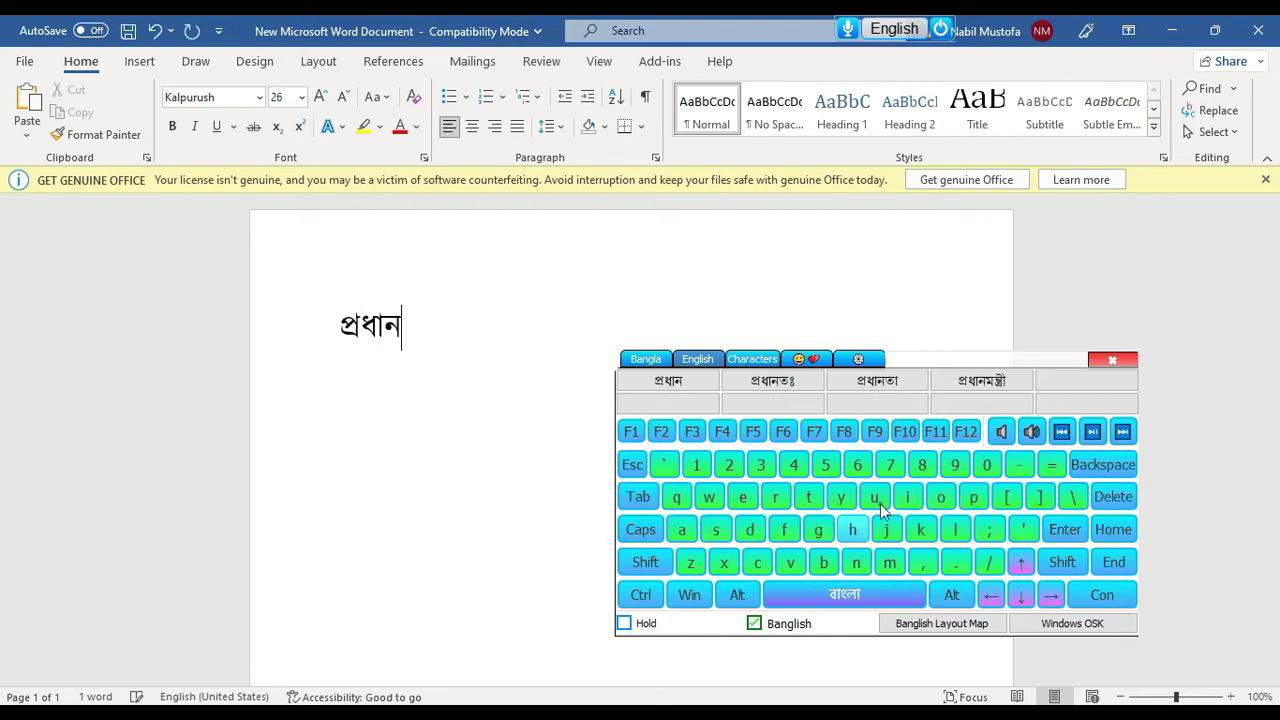
click(981, 381)
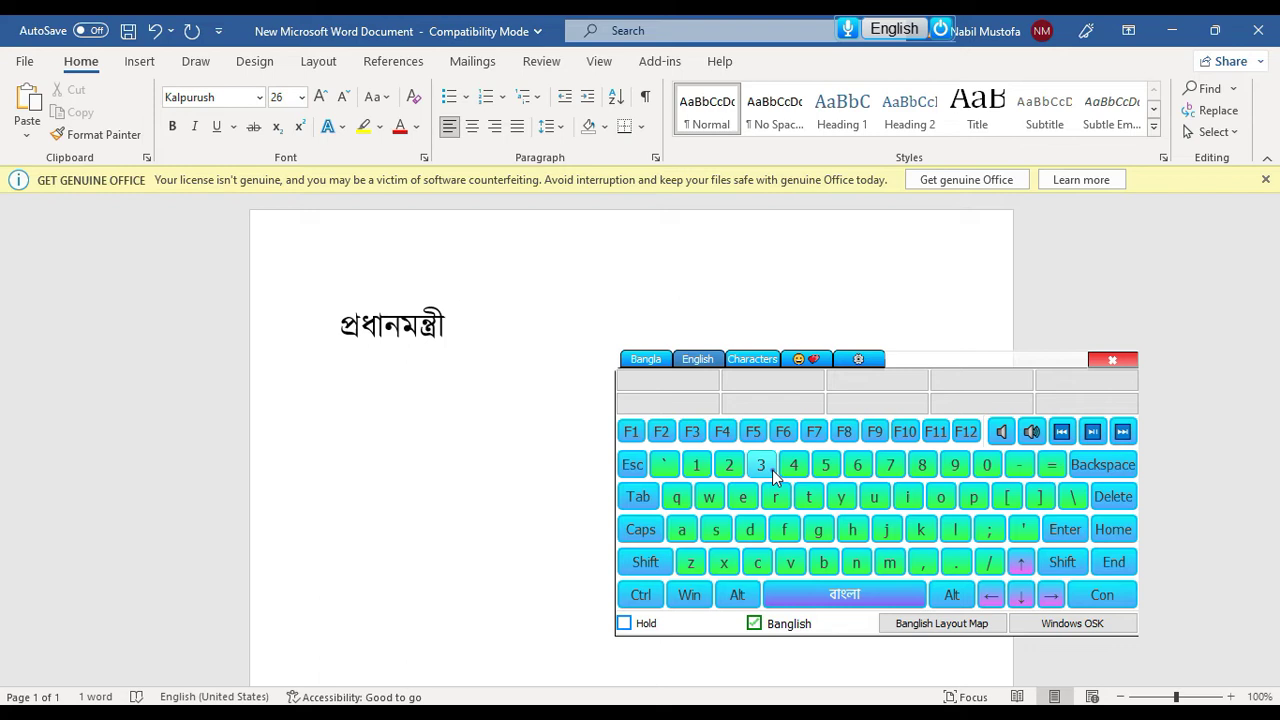
Preview the Bangla and English layouts, turn Banglish off, and move the caret three places left
click(643, 361)
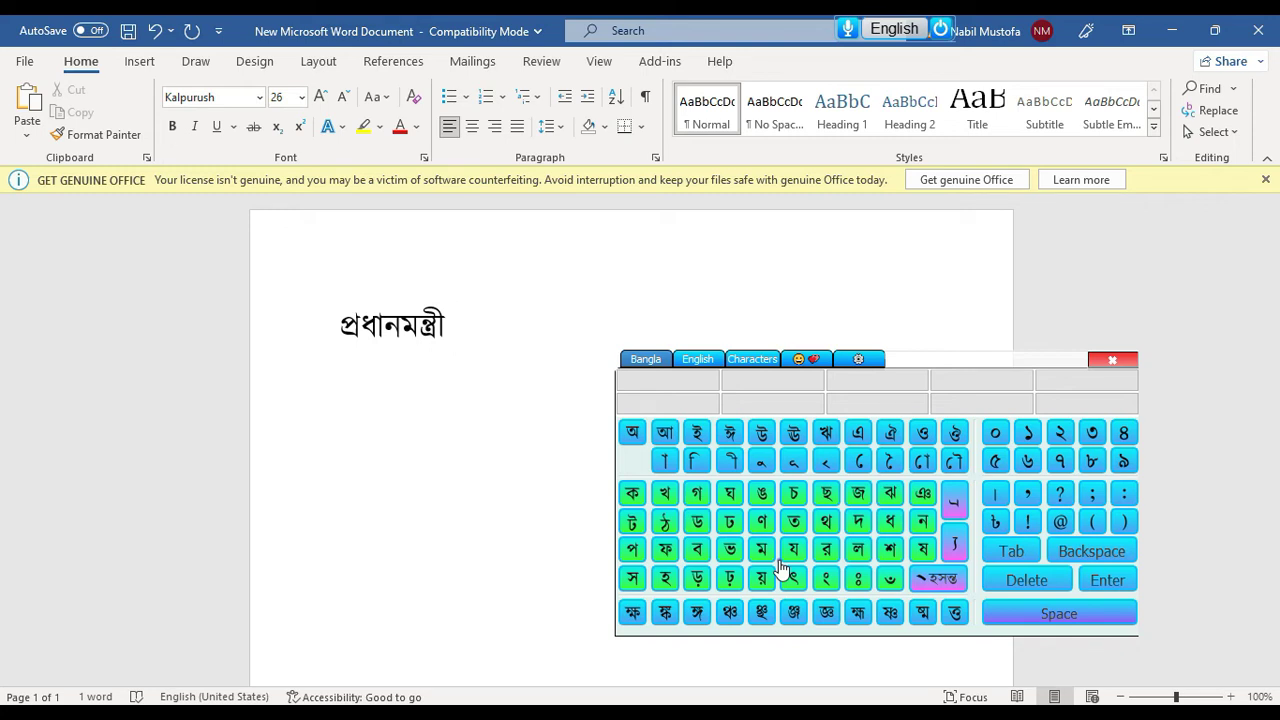
click(700, 360)
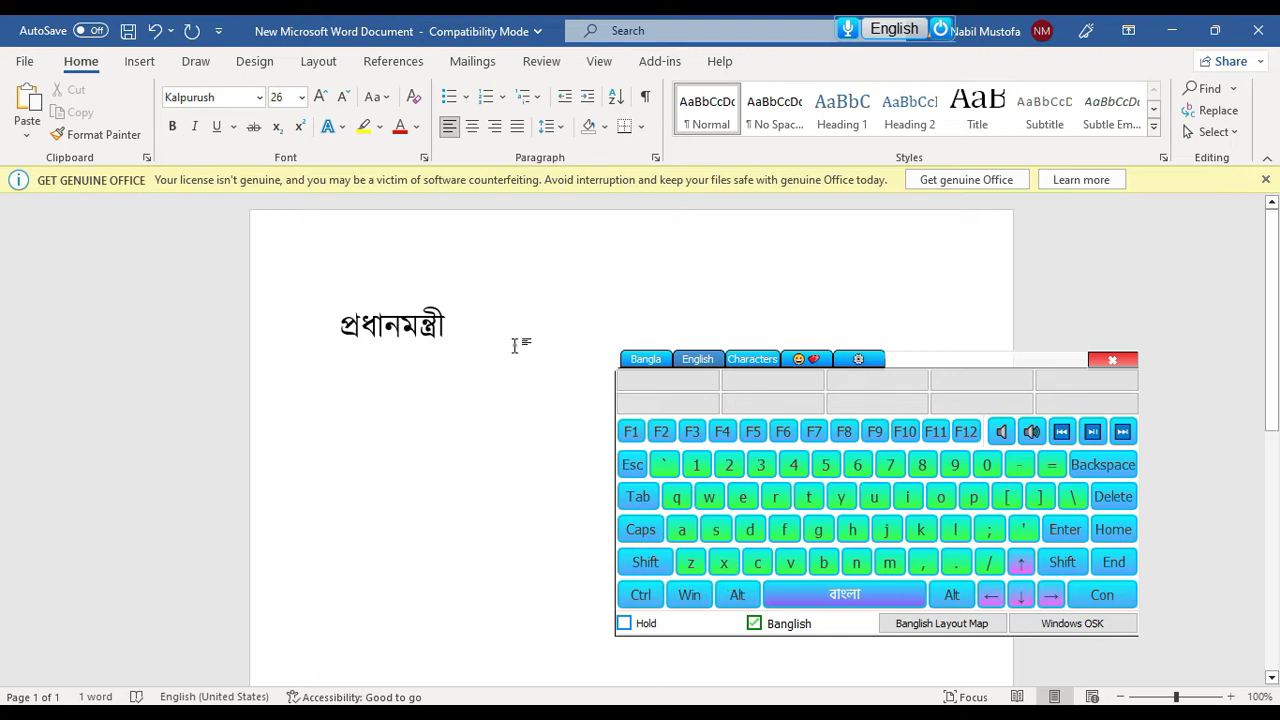
click(782, 624)
click(991, 595)
click(991, 595)
click(991, 595)
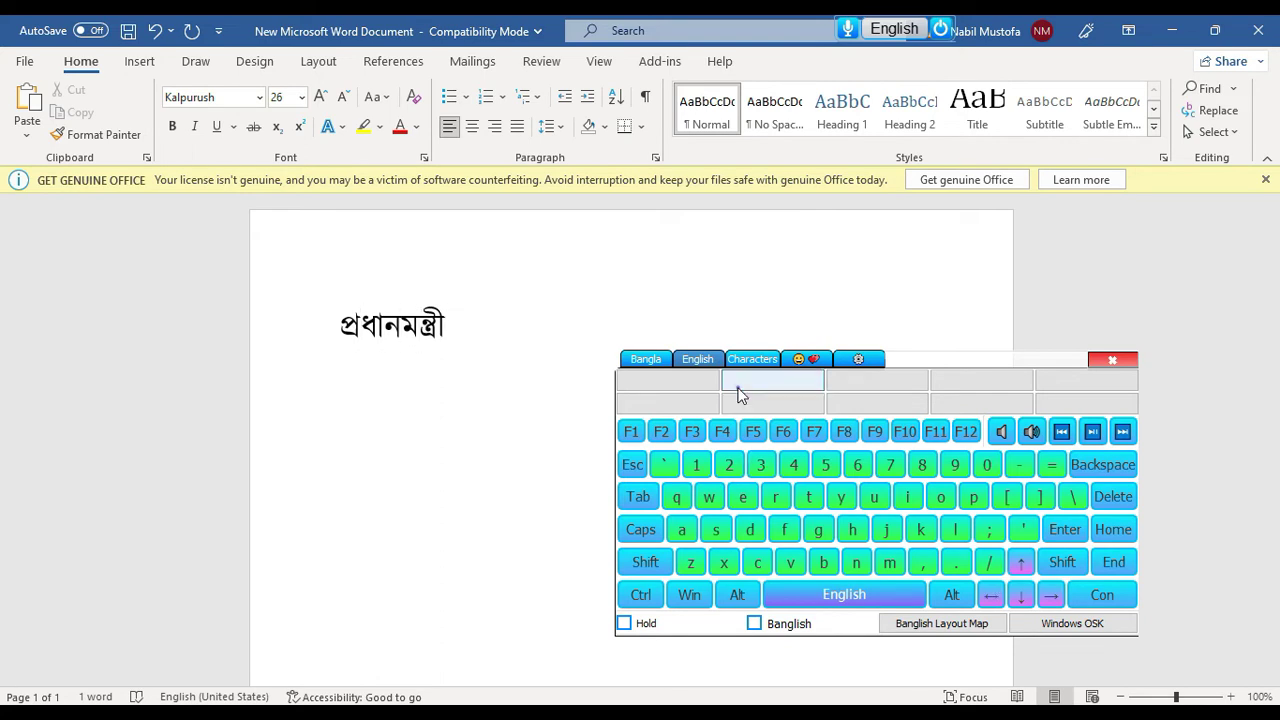
From the Characters grid, insert Ë and Î at the line end after প্রধানমন্ত্রী
click(748, 359)
click(553, 327)
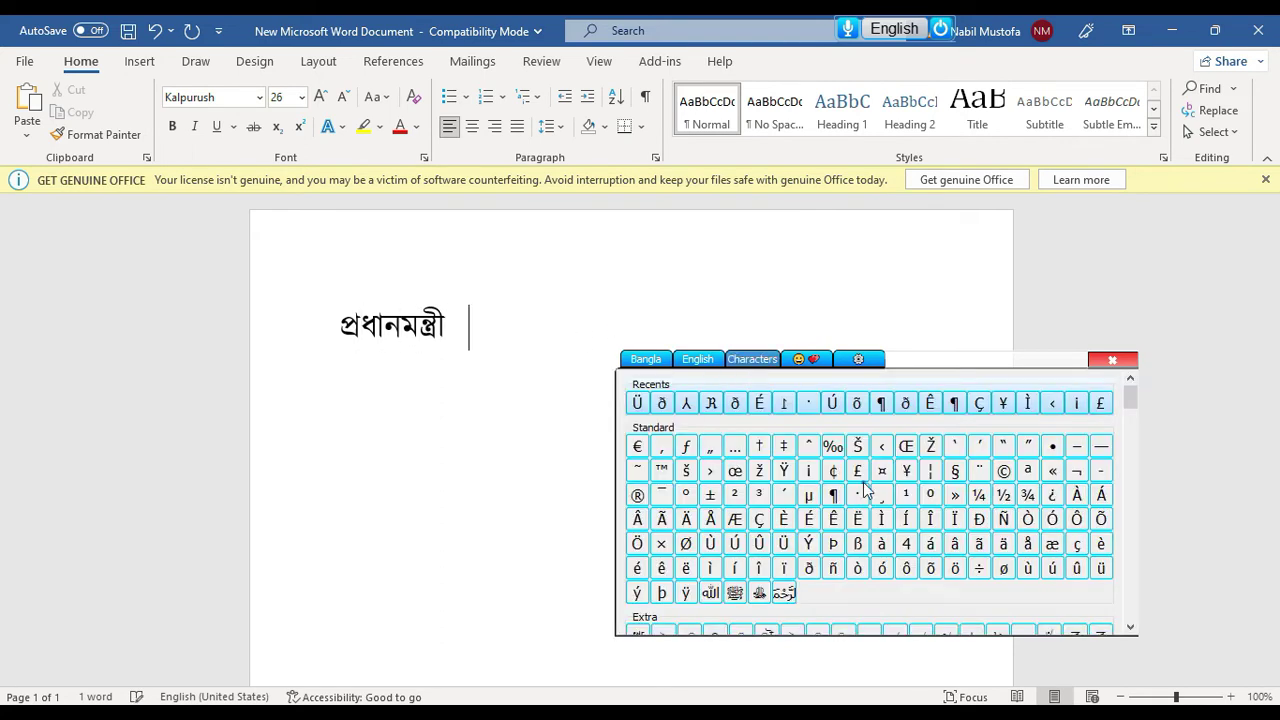
scroll(866, 490, down, 10)
scroll(866, 490, down, 10)
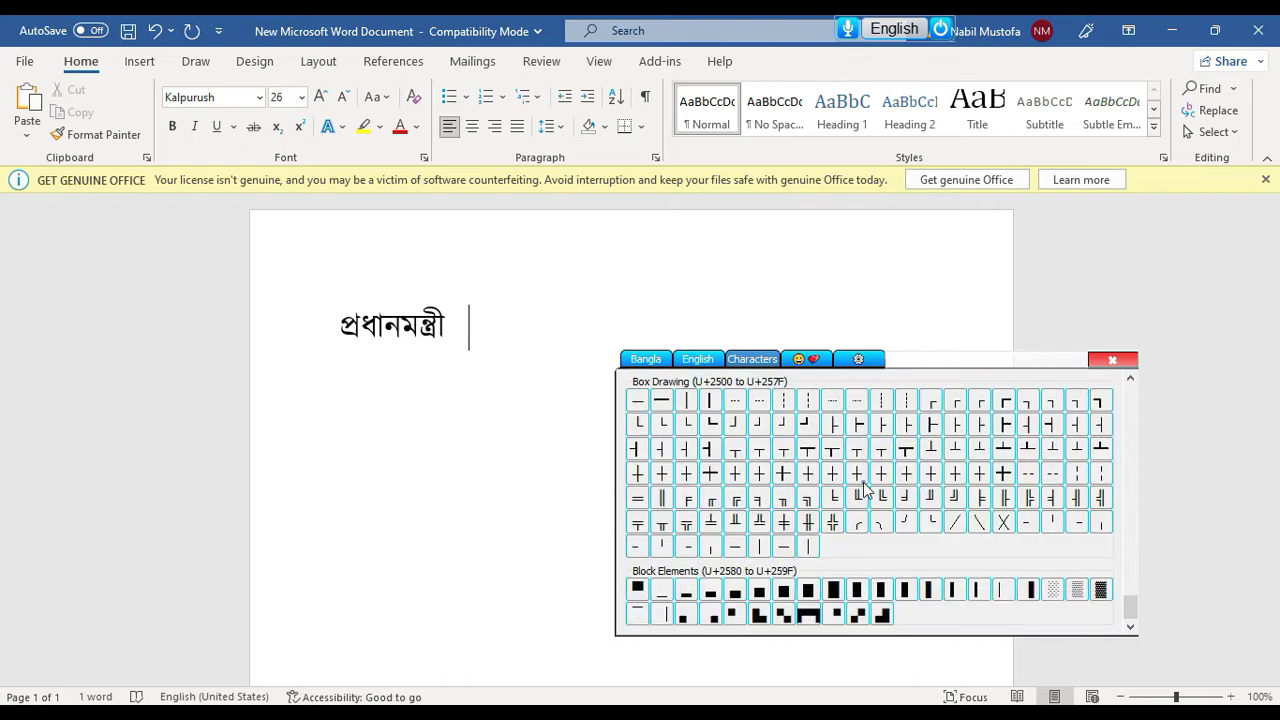
scroll(866, 490, up, 20)
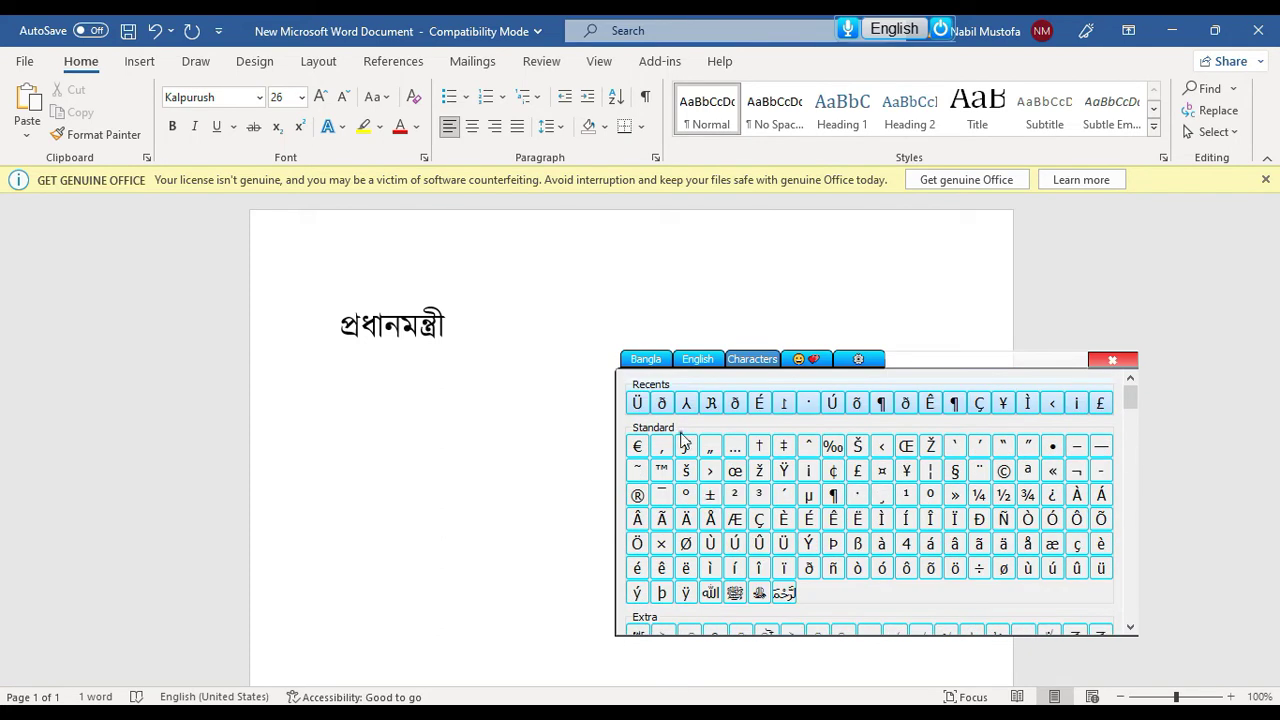
scroll(1130, 410, down, 1)
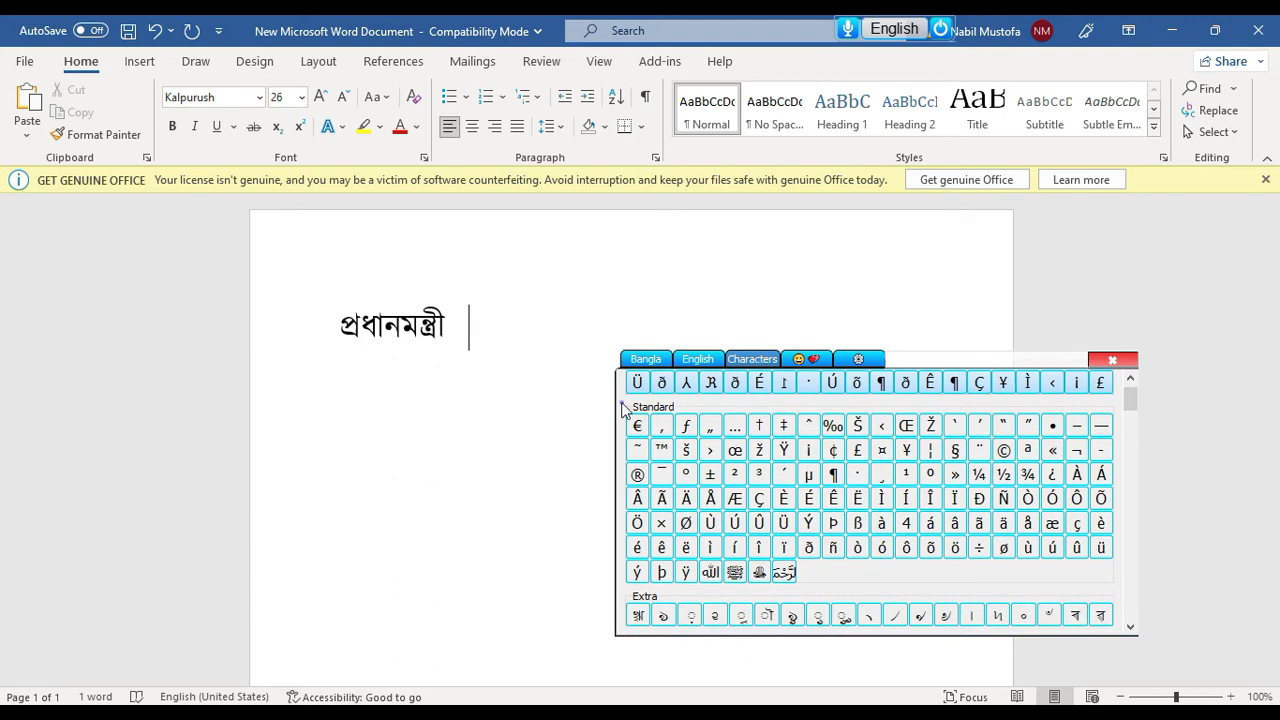
scroll(1129, 401, up, 1)
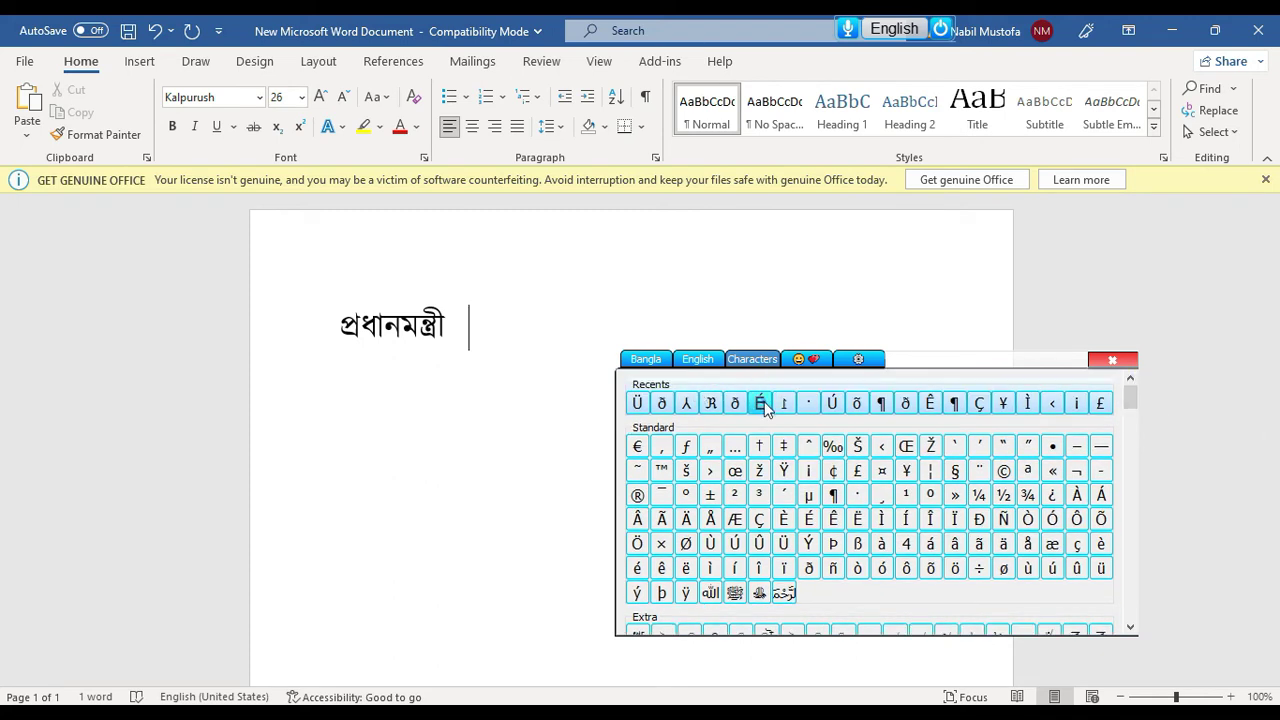
click(857, 518)
click(930, 518)
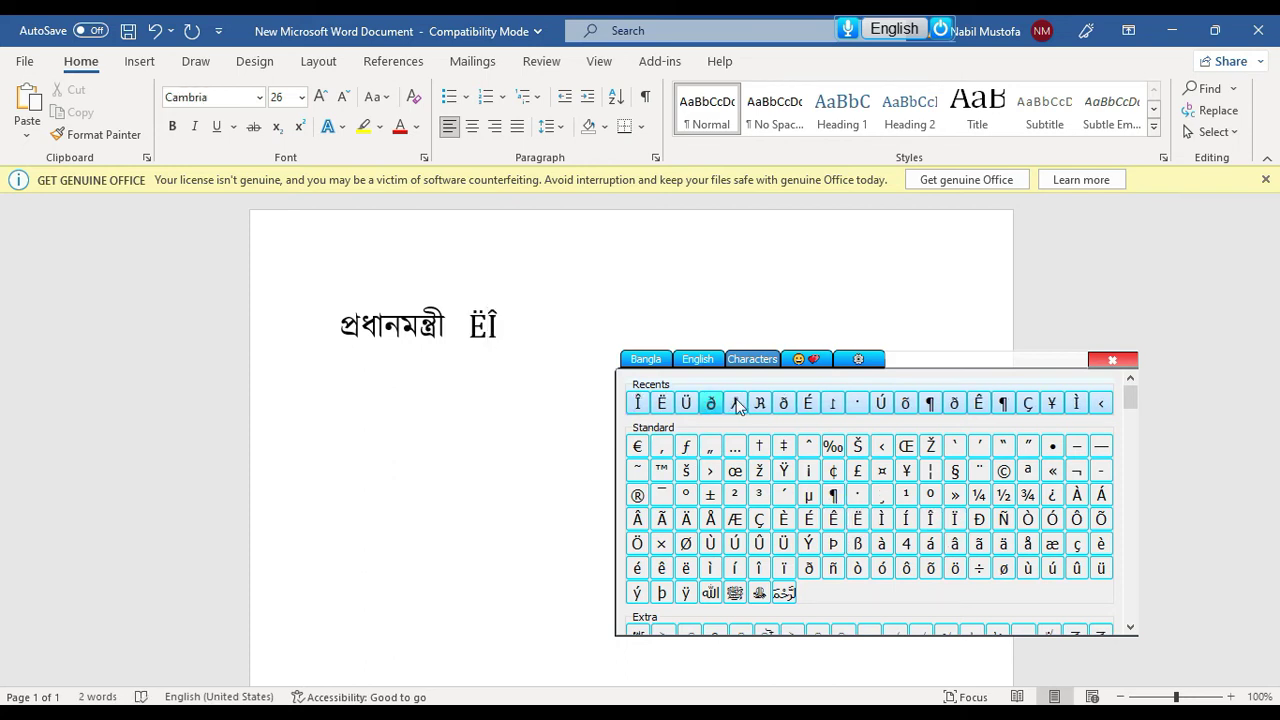
drag(1131, 411, 1131, 376)
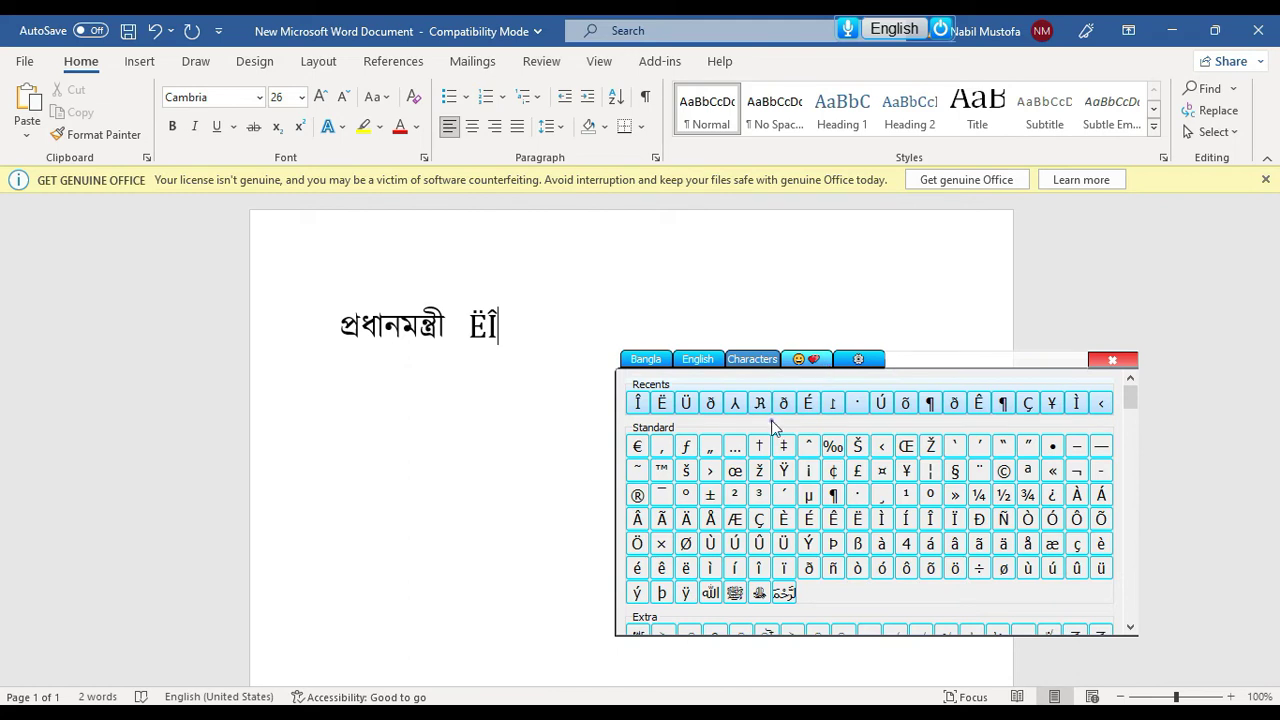
click(806, 359)
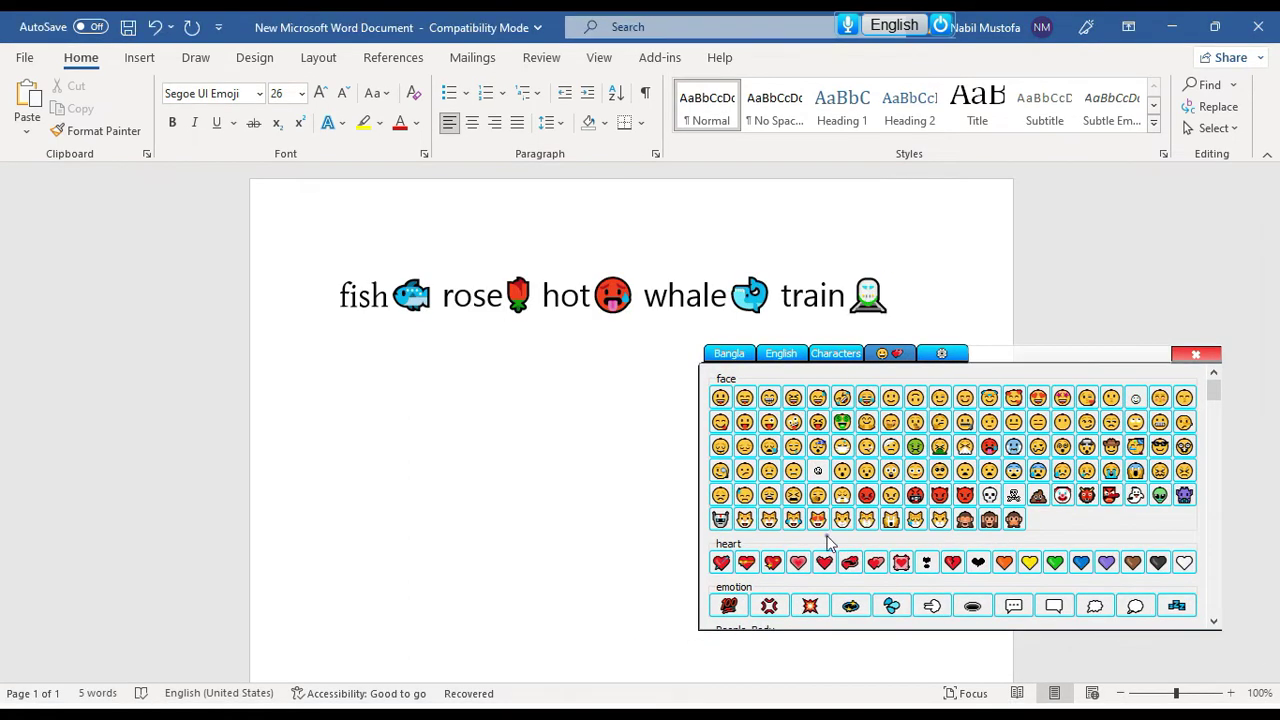
Insert angry face, devil face, goat and fried egg emoji on the second line
click(866, 494)
click(940, 494)
scroll(945, 500, down, 5)
click(989, 481)
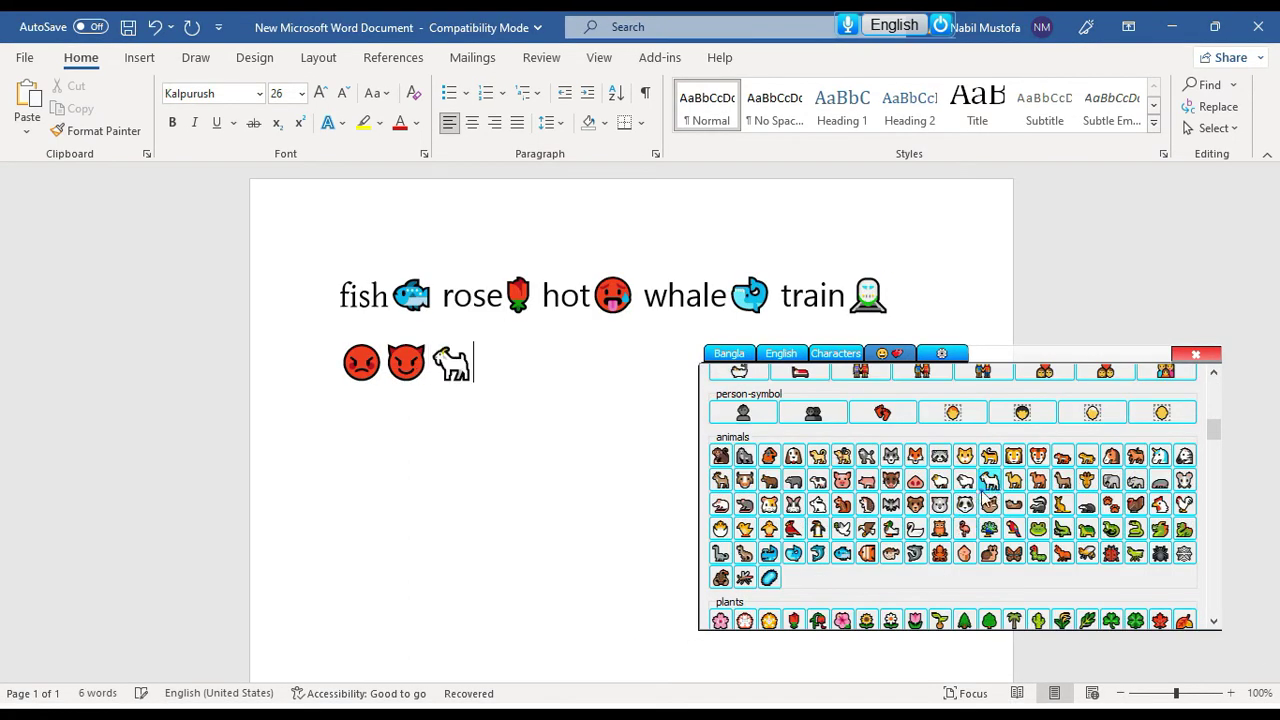
scroll(989, 481, down, 3)
click(915, 493)
Add red apple, tree, palm tree and two globe emoji
click(890, 443)
click(989, 377)
click(1014, 377)
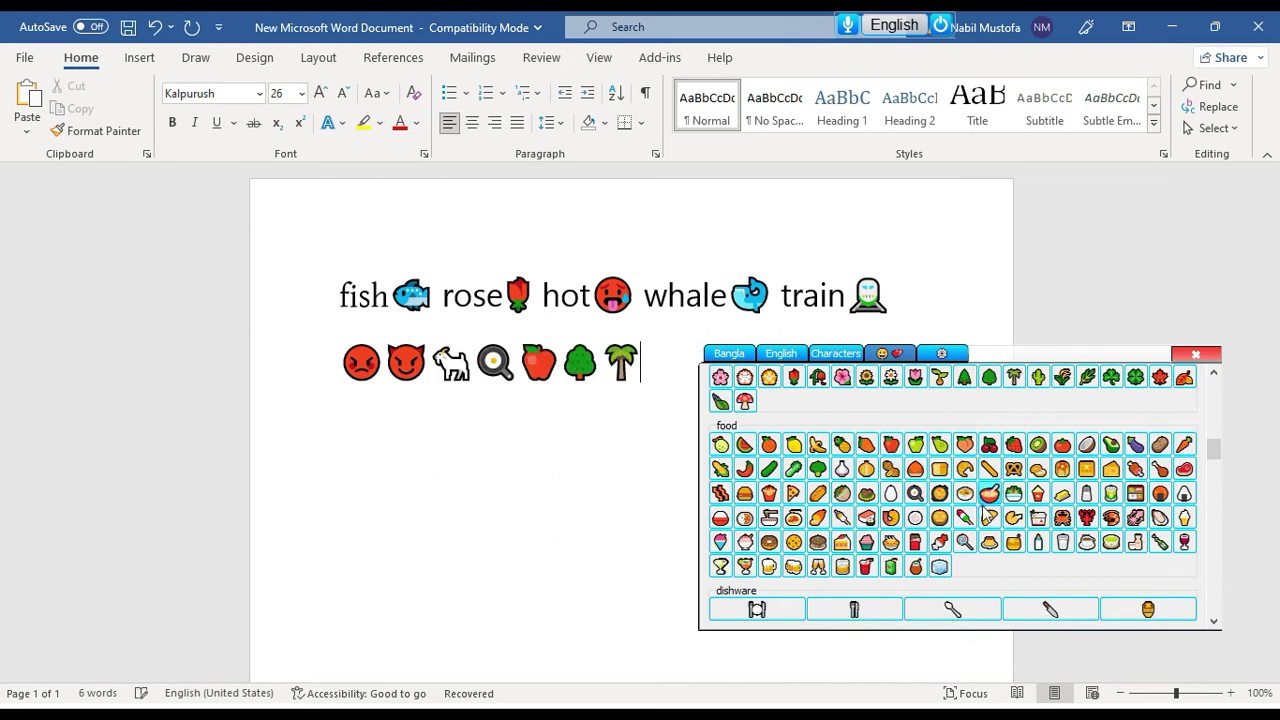
scroll(989, 500, down, 4)
click(720, 408)
click(770, 408)
Add a notebook emoji, then view the settings tab and switch to the English layout
drag(1034, 357, 1134, 378)
scroll(967, 500, down, 6)
click(967, 491)
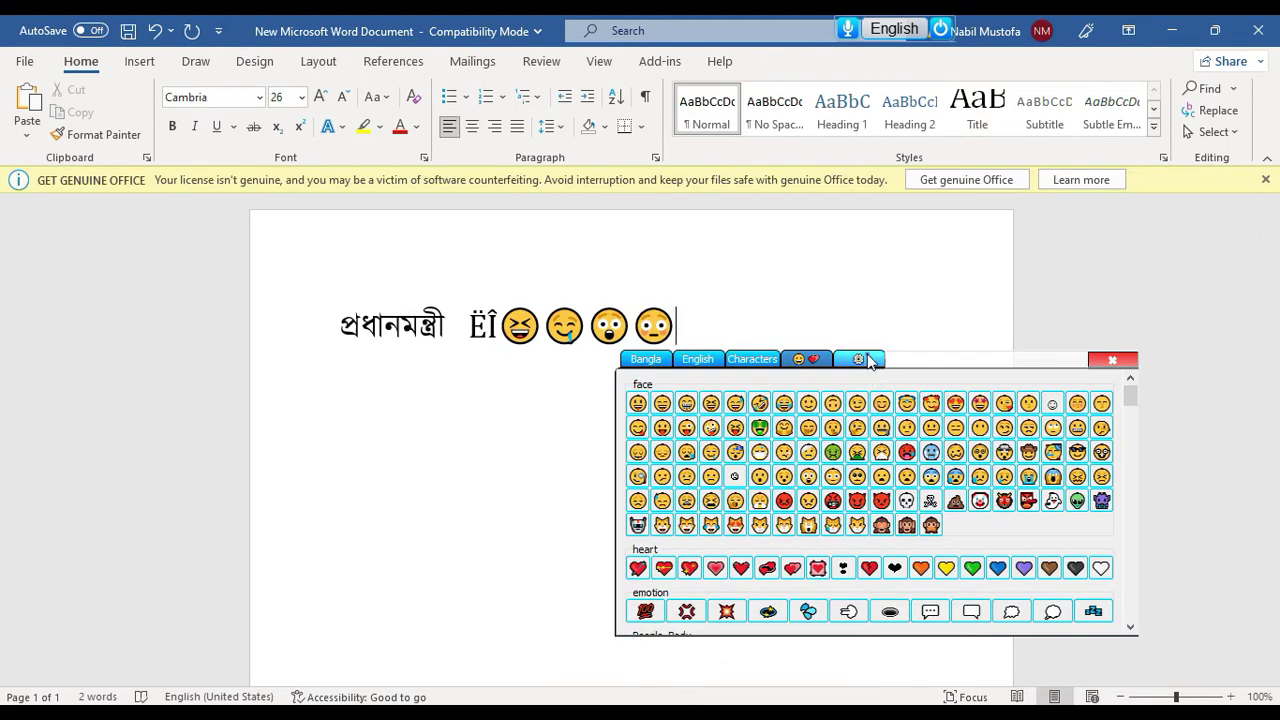
click(866, 360)
click(707, 360)
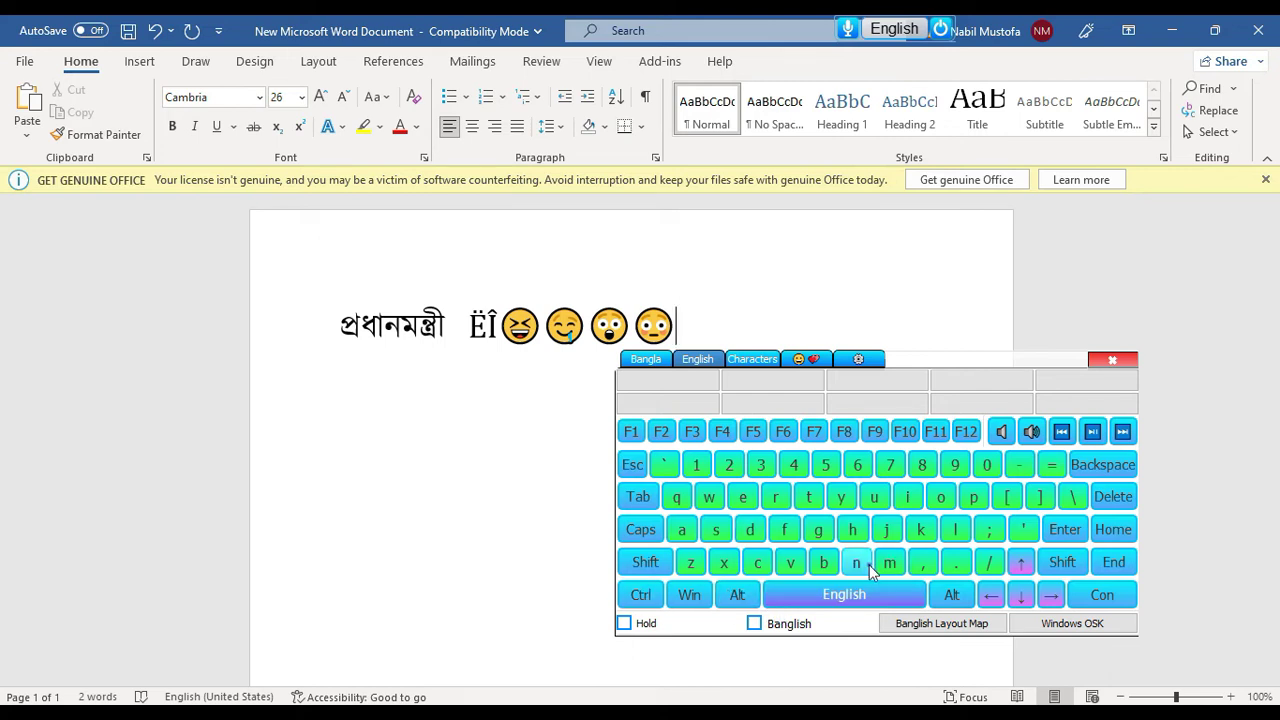
Pause the music, delete all text with Ctrl+A and Backspace, and close the on-screen keyboard
click(1033, 433)
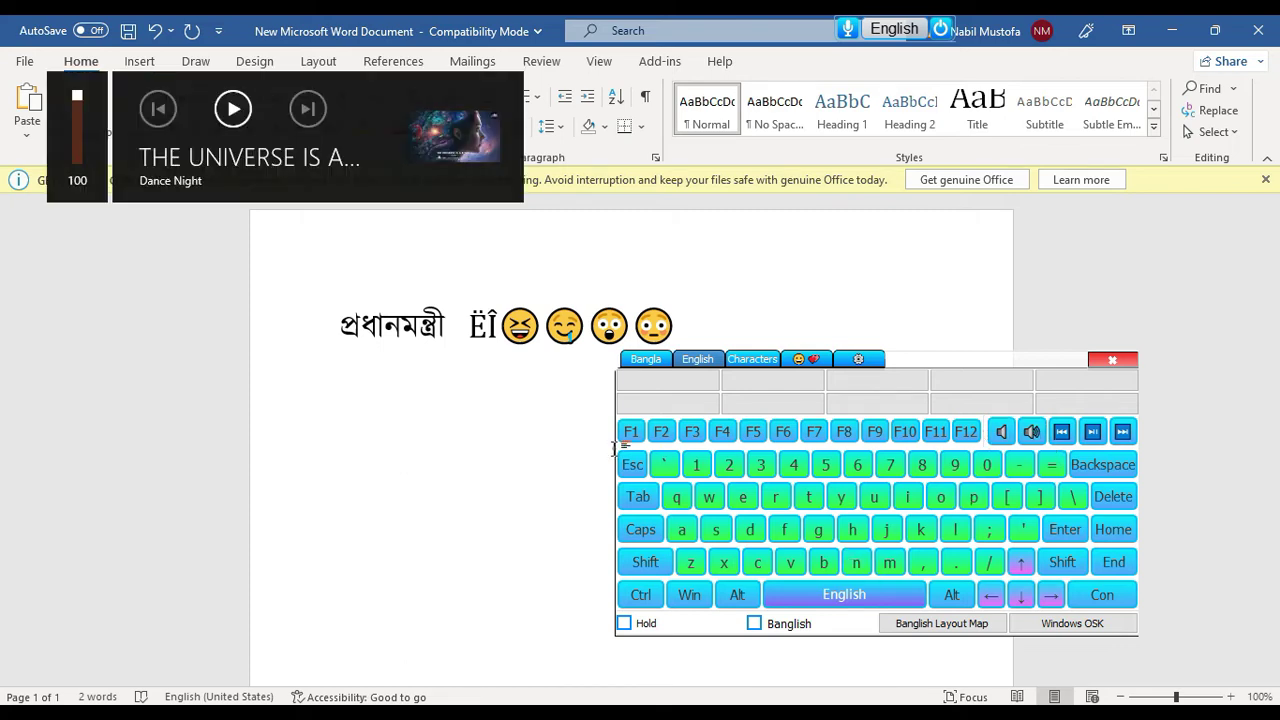
click(1092, 433)
click(640, 594)
click(681, 529)
click(1092, 465)
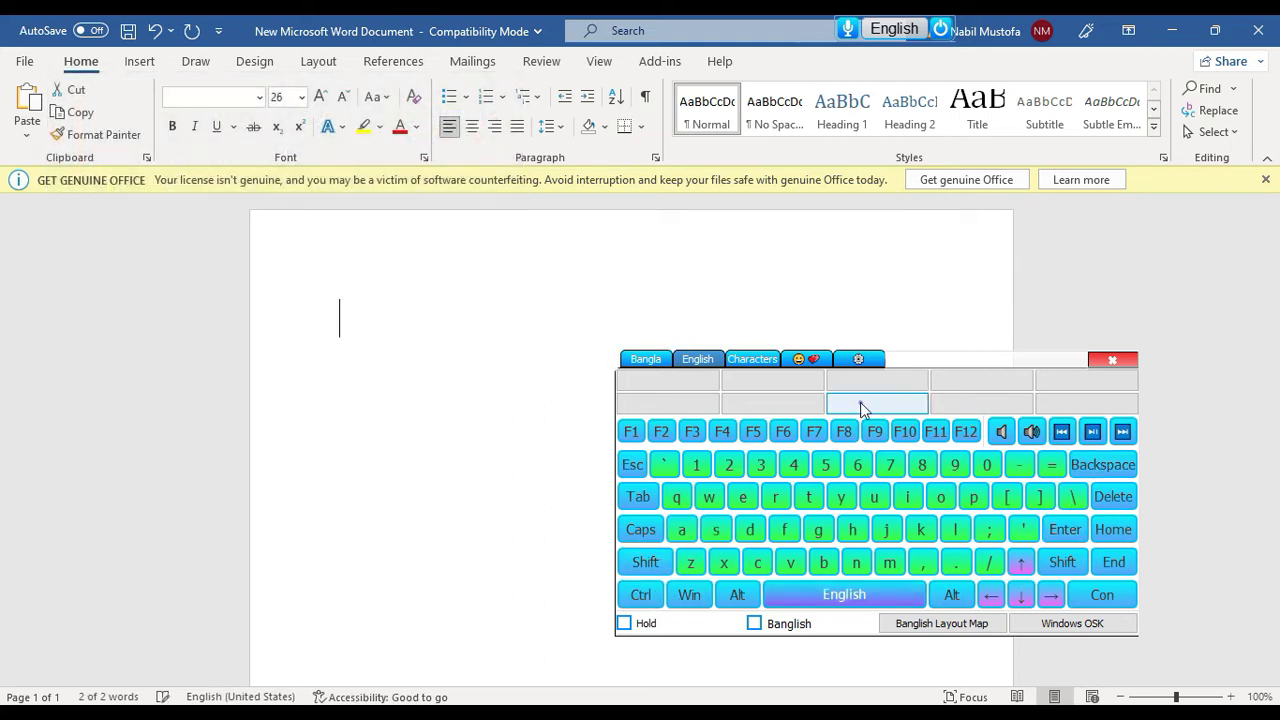
click(647, 360)
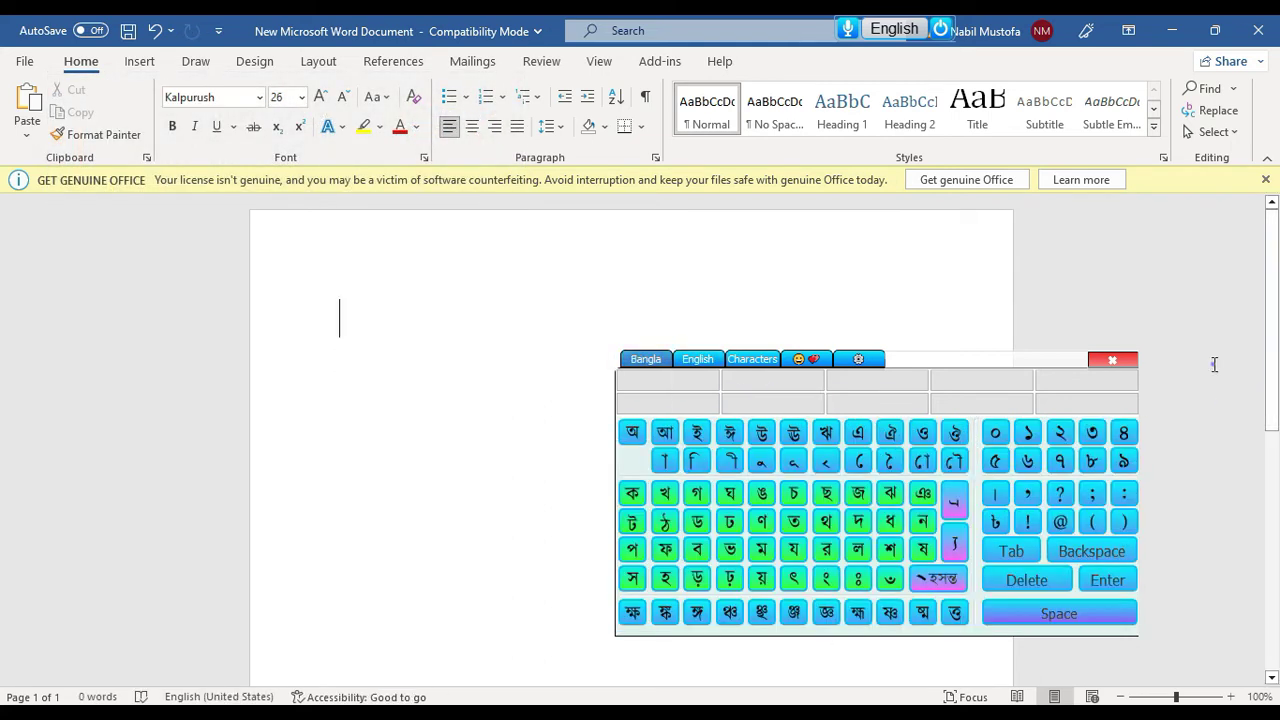
click(1112, 360)
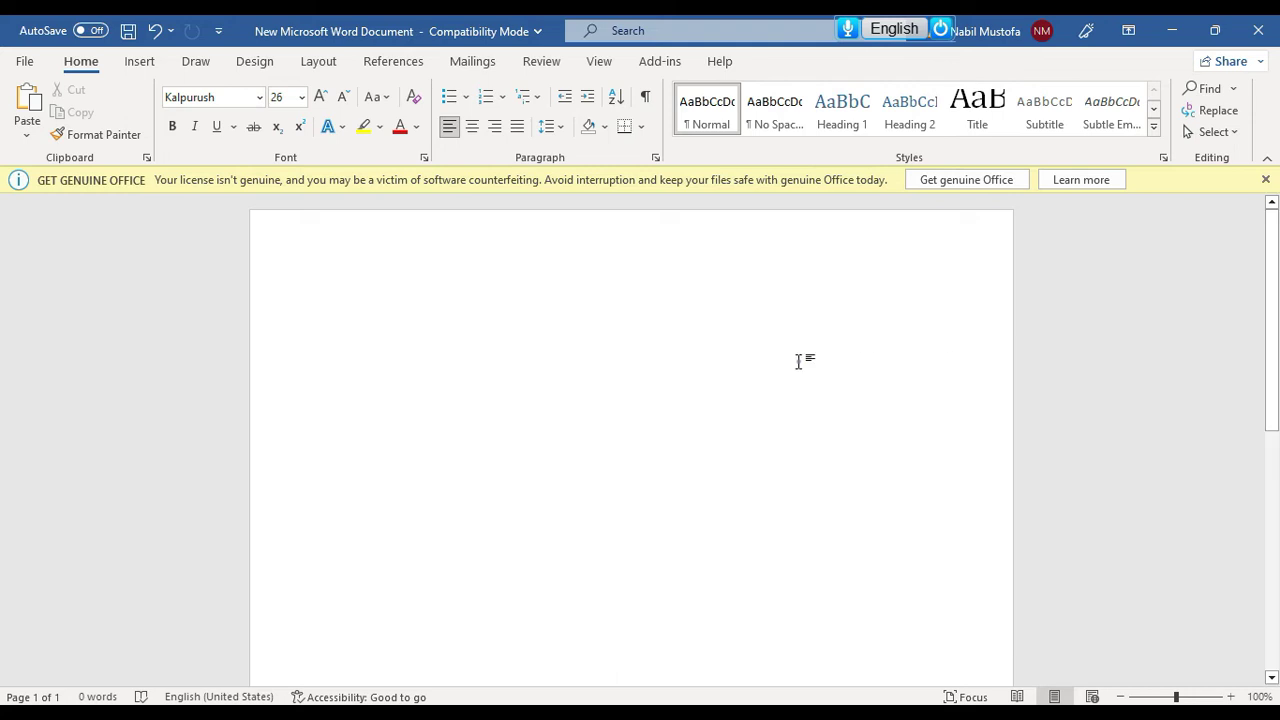
Switch to Bangla and dictate lines from আমার সোনার বাংলা through the হাট্টিমাটিম টিম rhyme
click(888, 38)
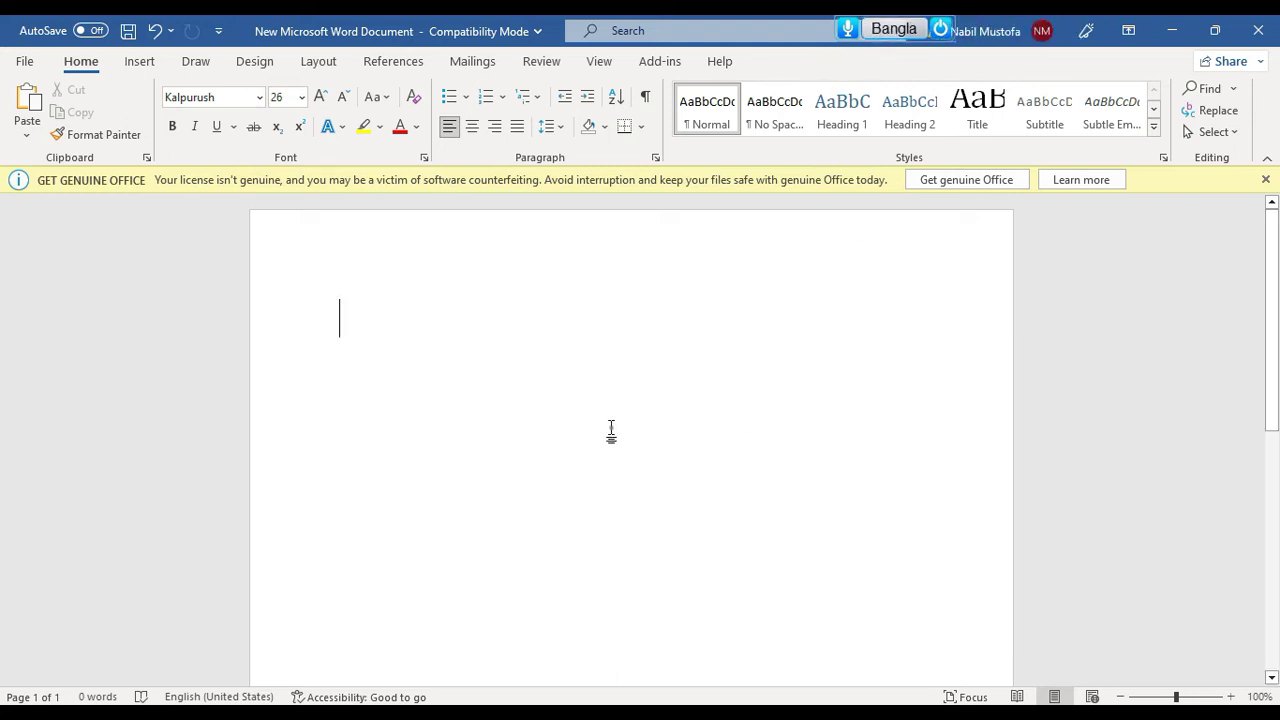
click(848, 32)
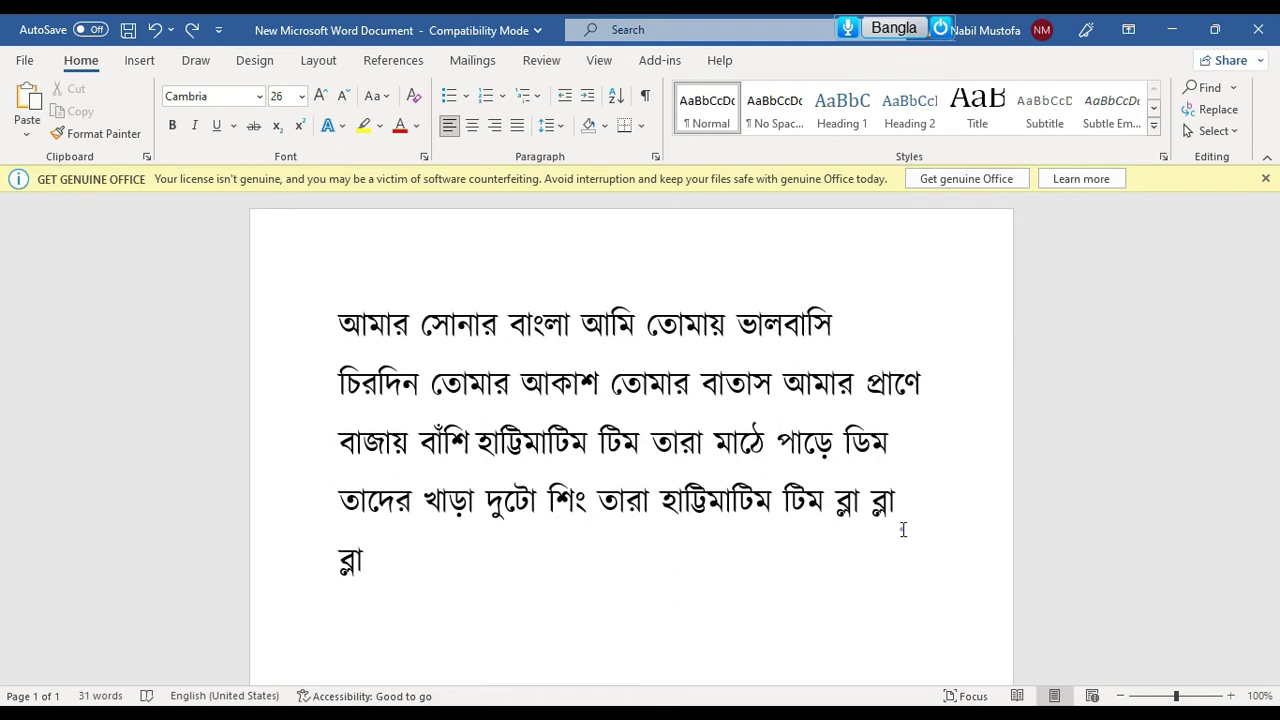
click(1018, 27)
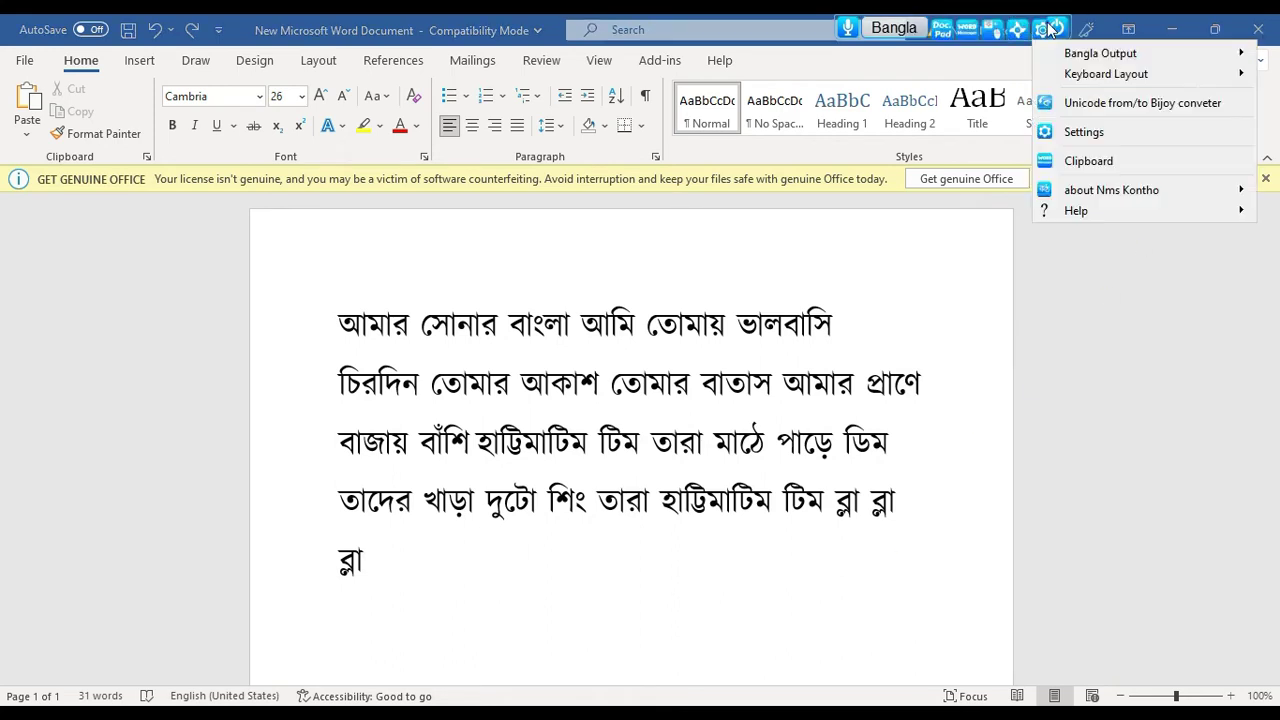
Set Nms Kontho's Bangla output to ANSI and delete all the page's text
mouse_move(1071, 52)
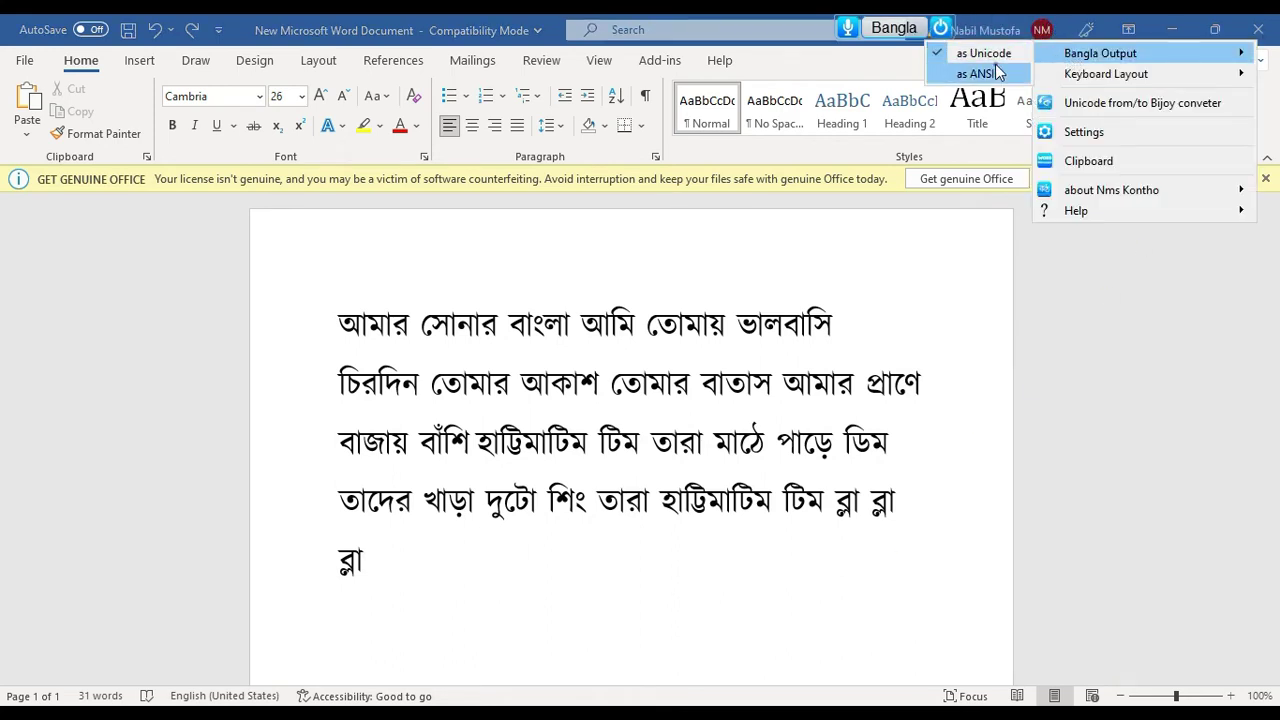
click(995, 73)
key(ctrl+a)
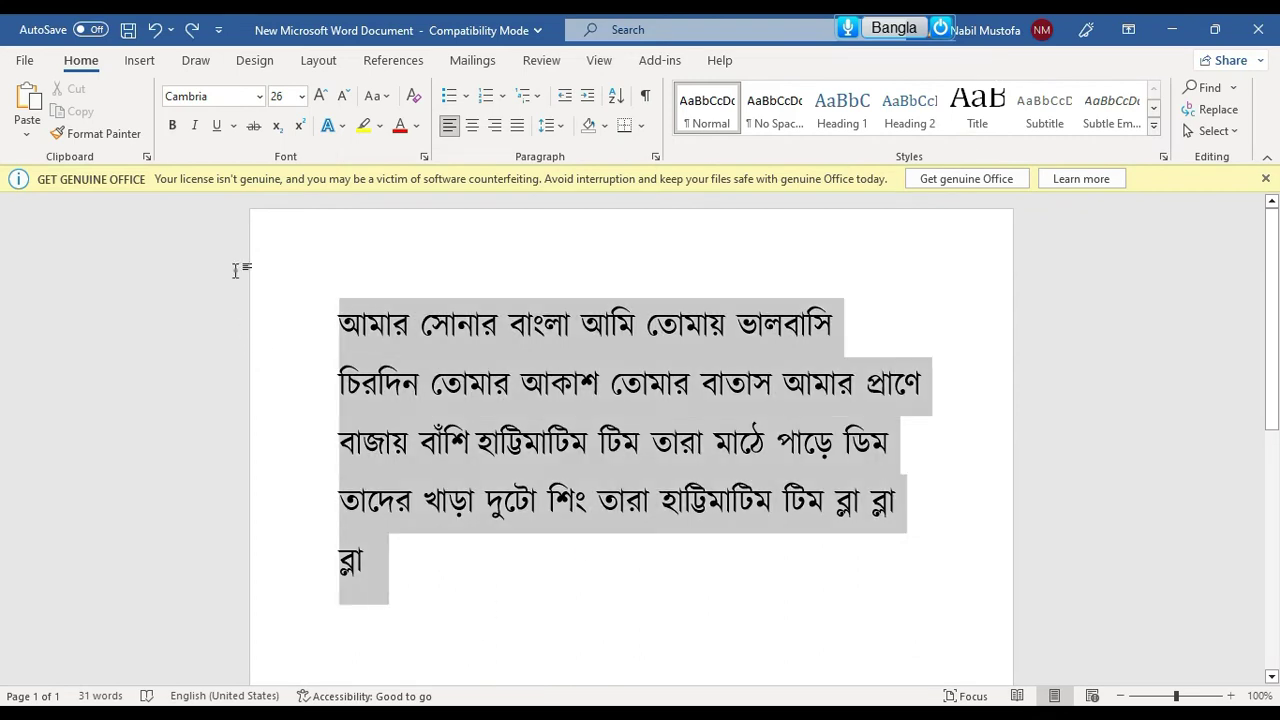
key(Delete)
Set the font to Kalpurush ANSI and switch typing back to Bangla
click(226, 97)
click(230, 100)
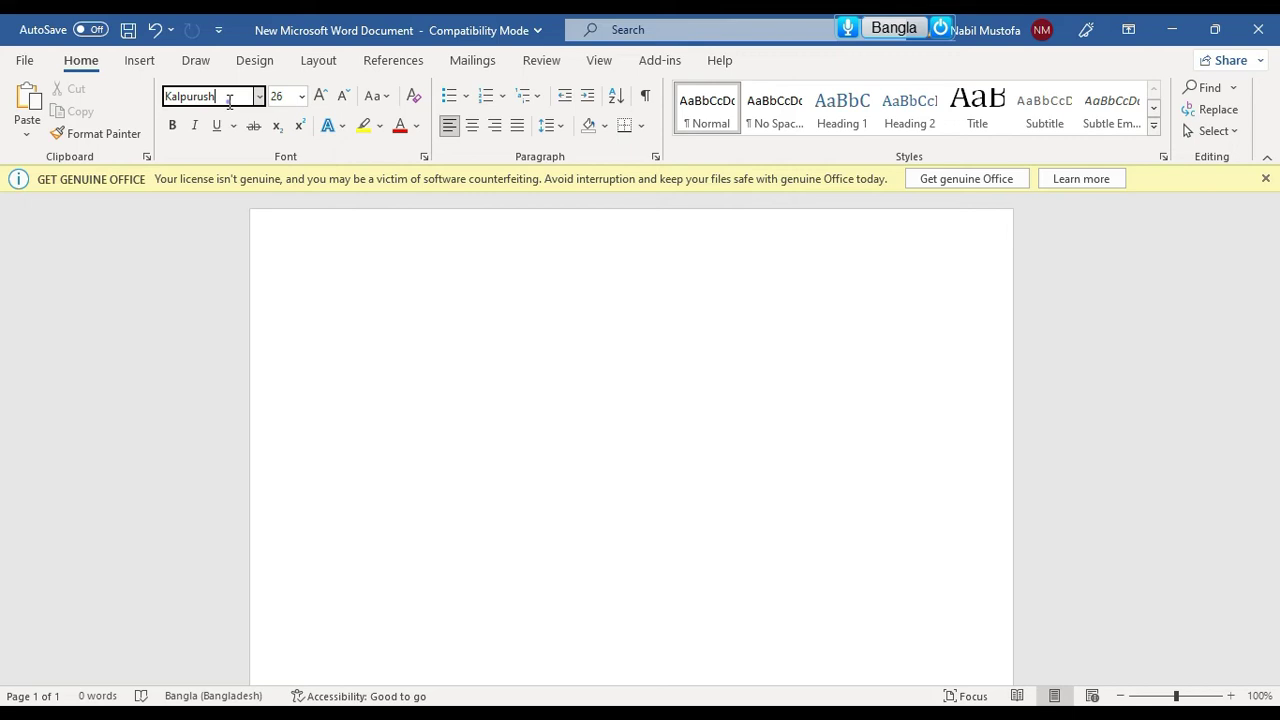
key(F12)
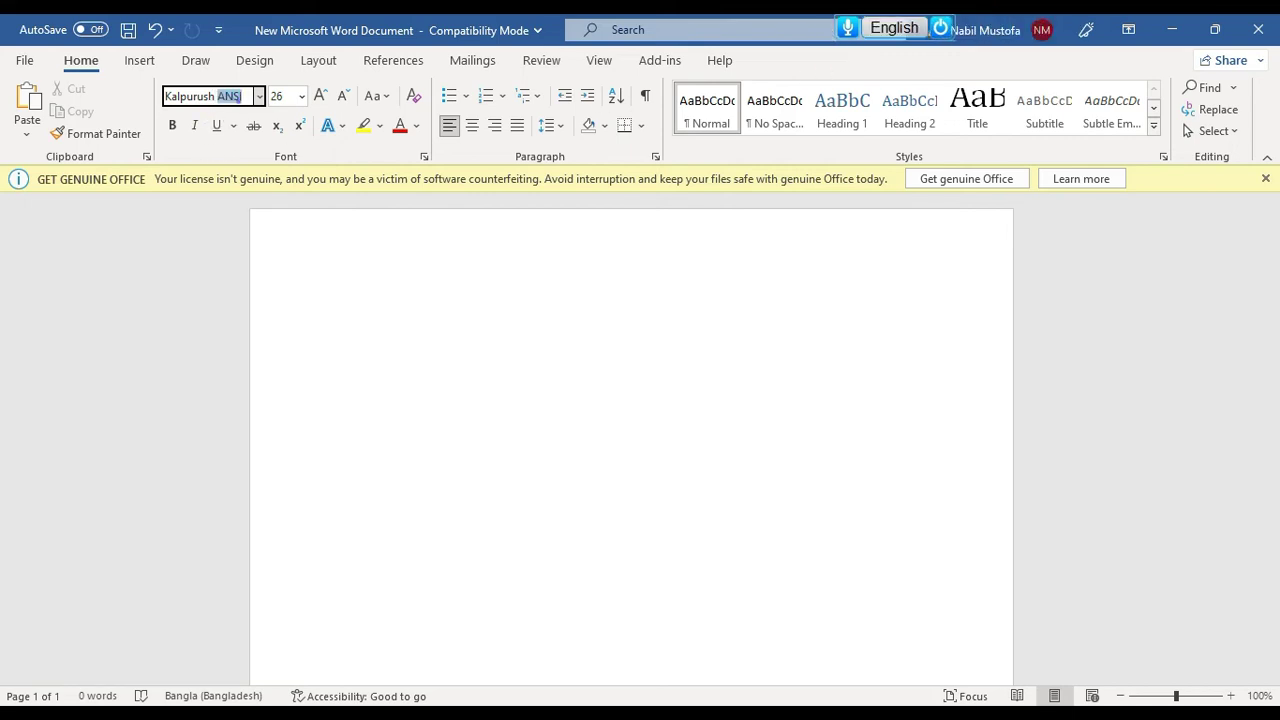
key(Return)
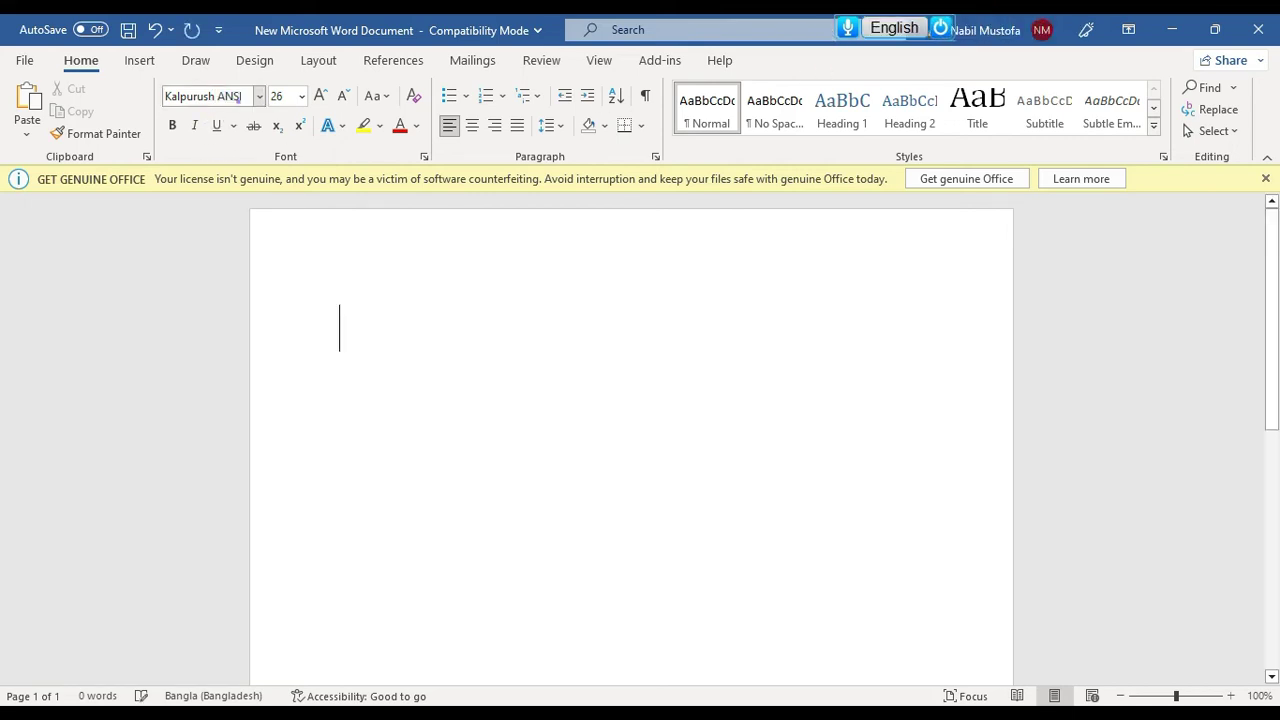
click(894, 27)
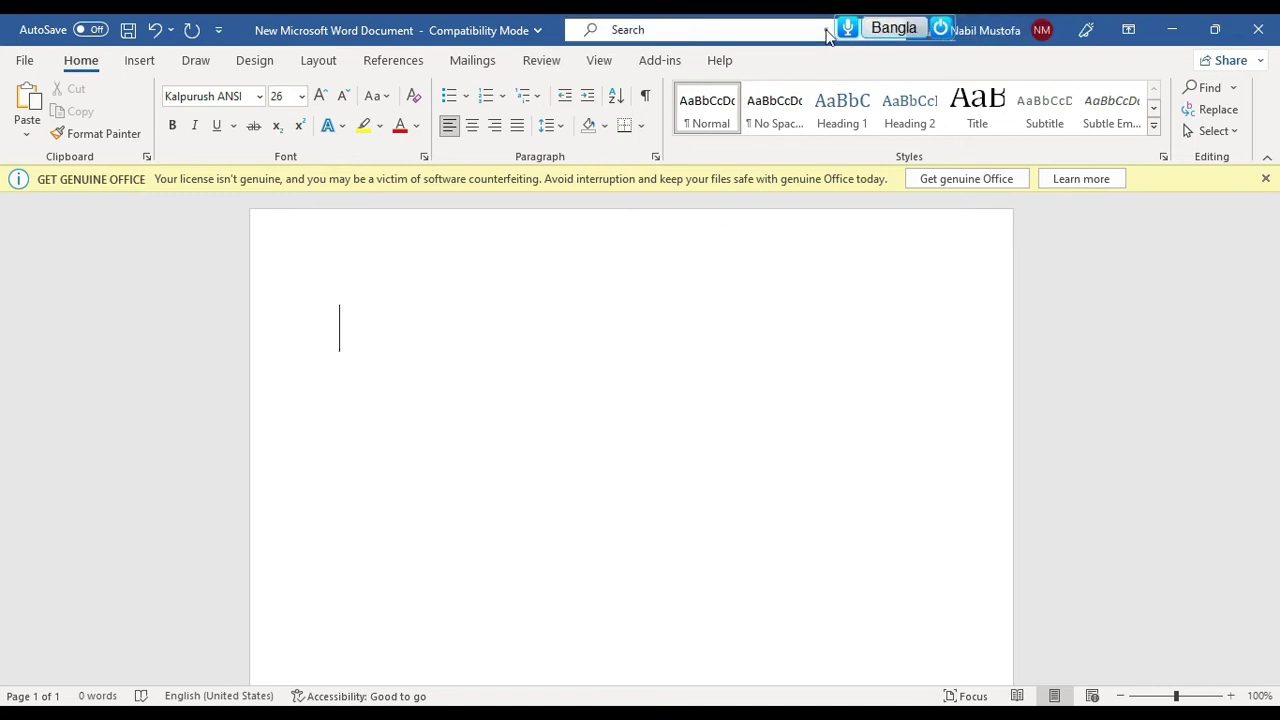
mouse_move(855, 30)
Dictate the rhyme আতা গাছে তোতা পাখি over three lines, pausing once, then stop listening
click(852, 28)
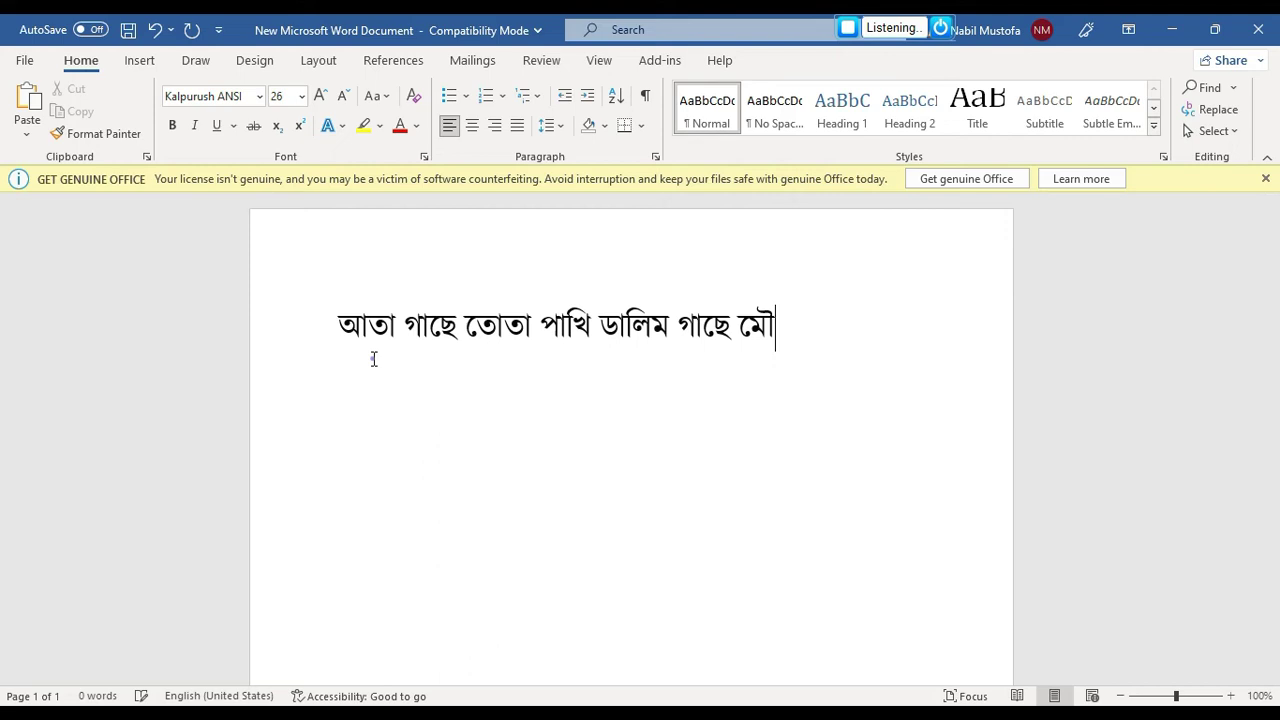
click(848, 28)
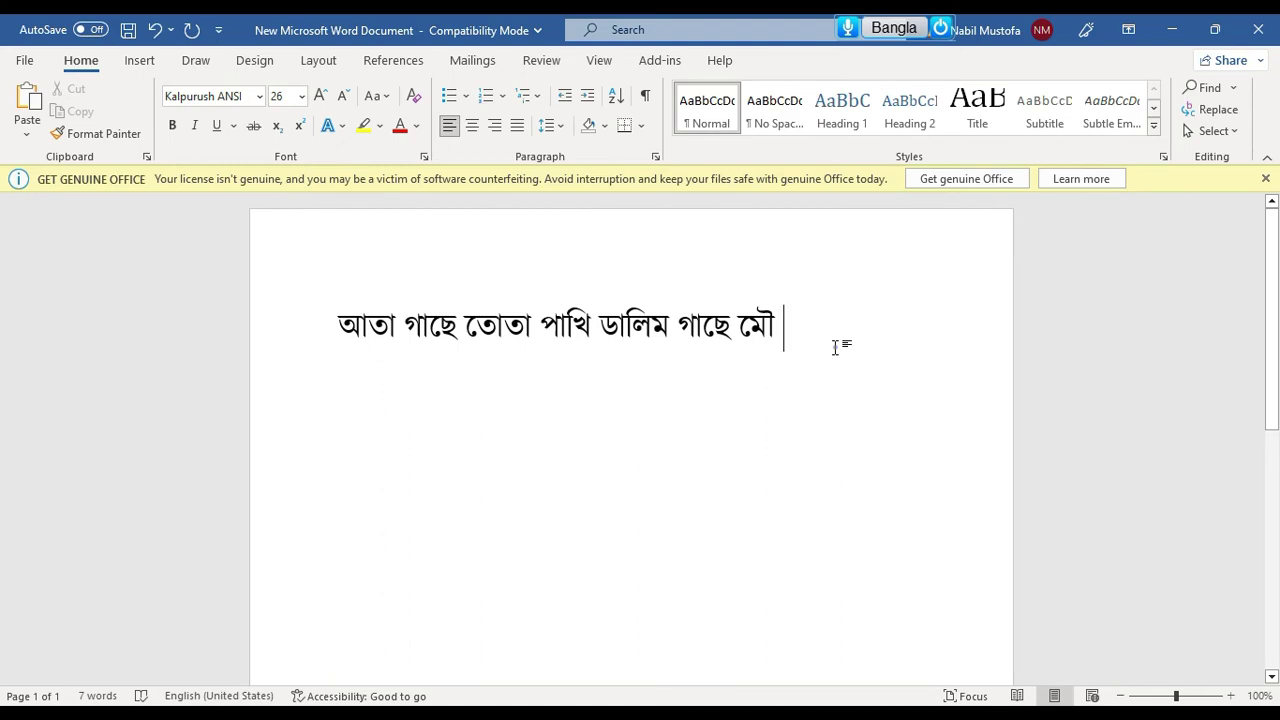
click(848, 28)
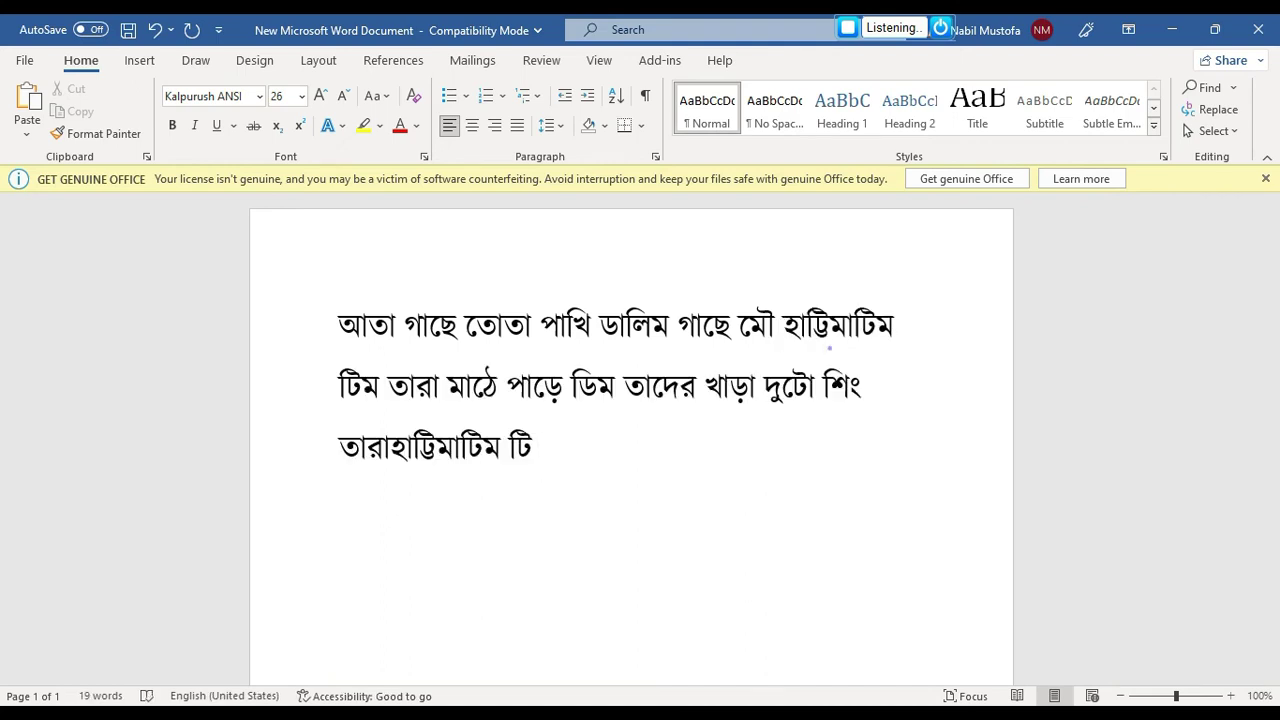
click(847, 28)
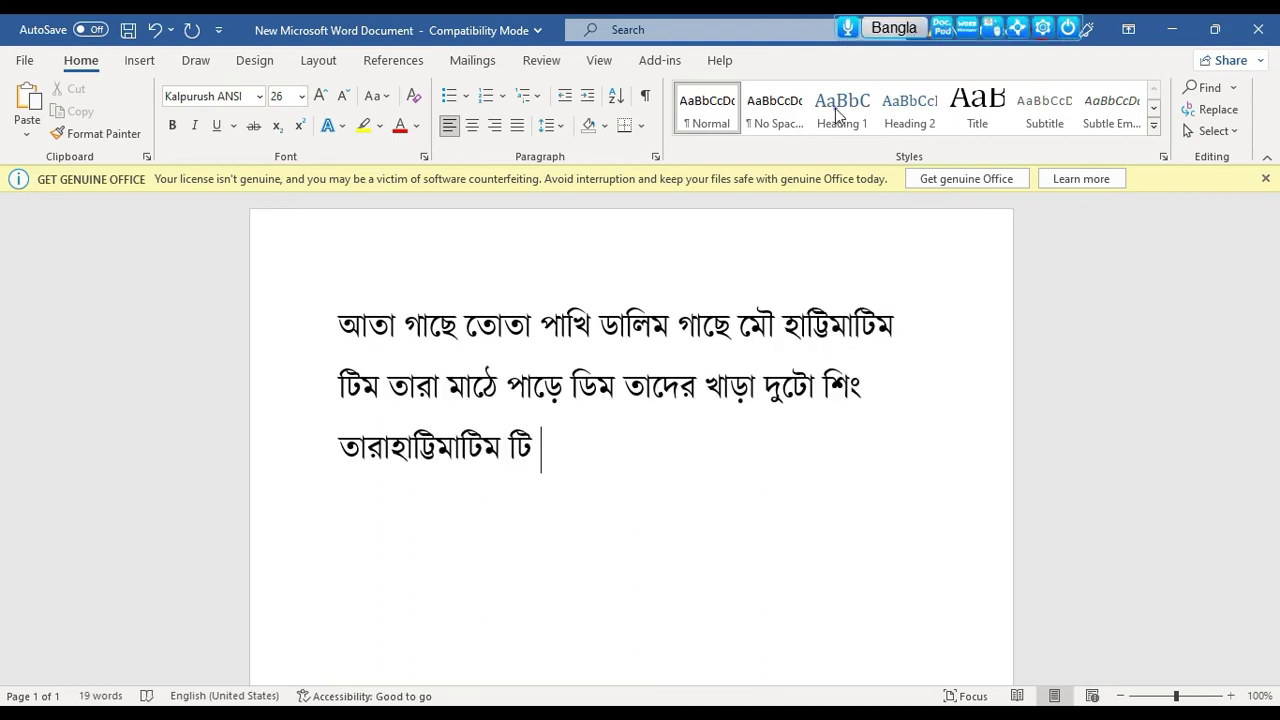
Delete the trailing word টি and apply the Algerian font to all three lines
double_click(512, 467)
key(BackSpace)
drag(463, 420, 331, 320)
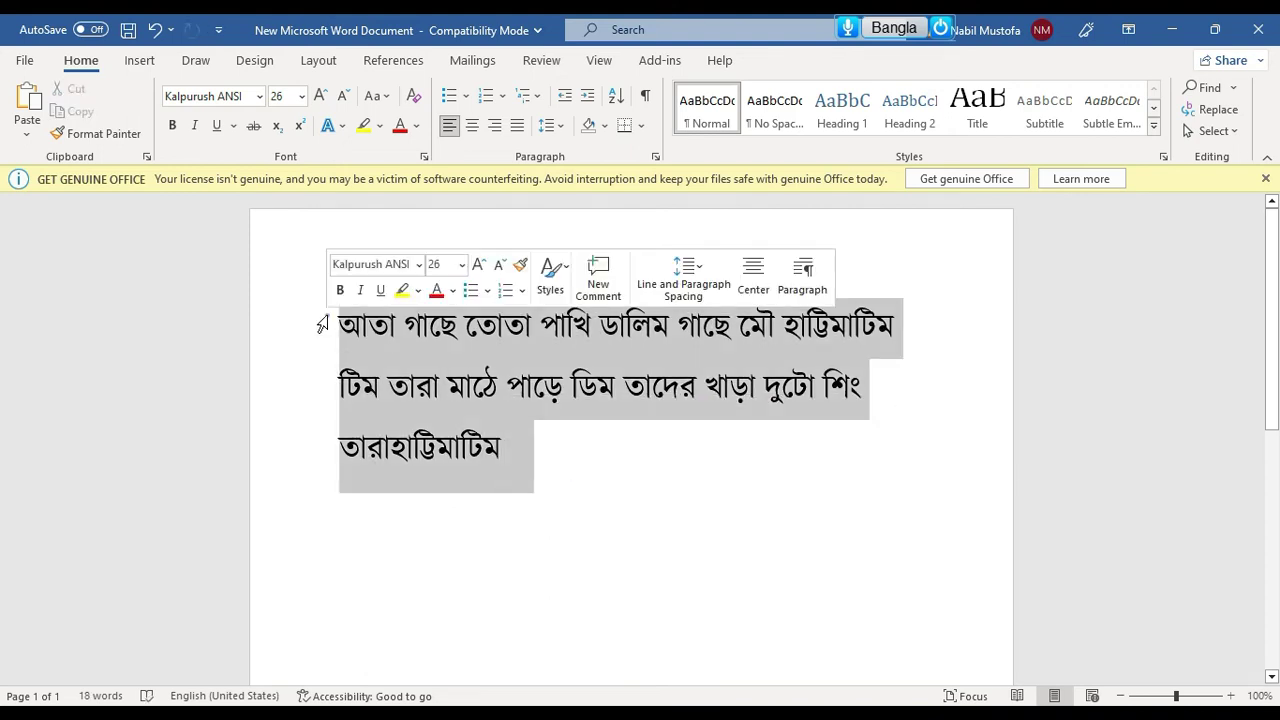
click(259, 96)
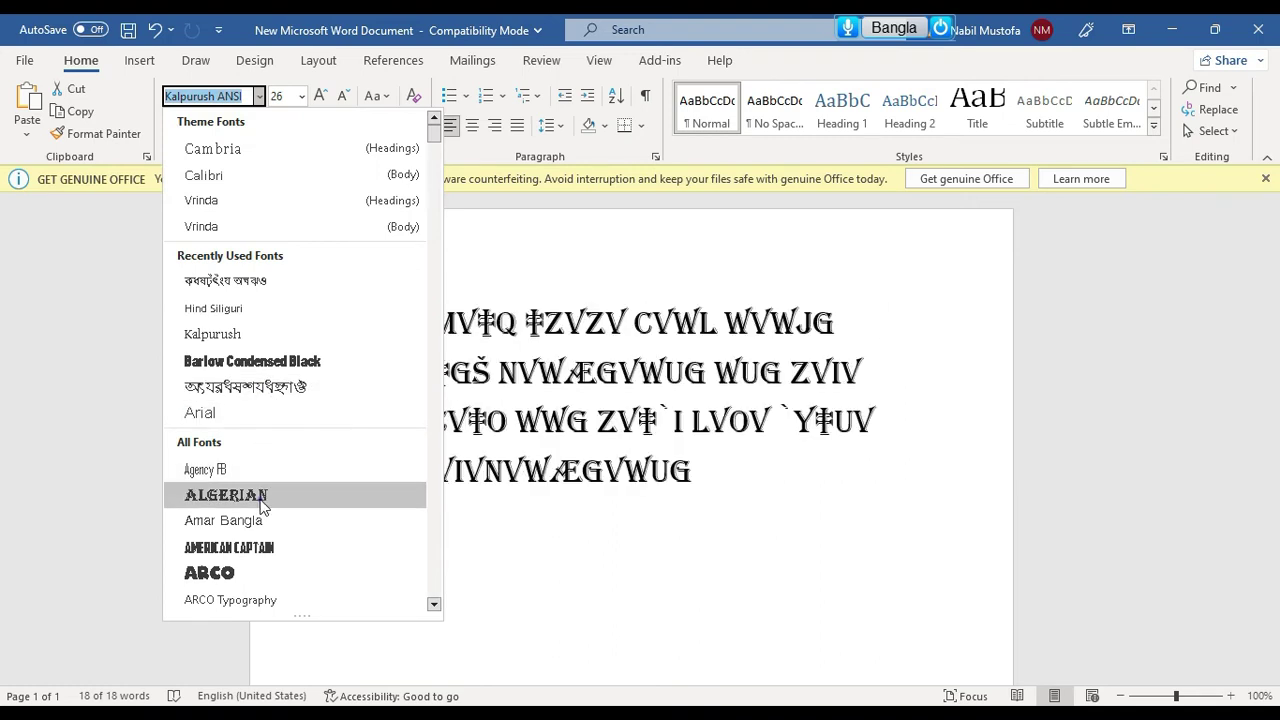
click(226, 495)
click(828, 499)
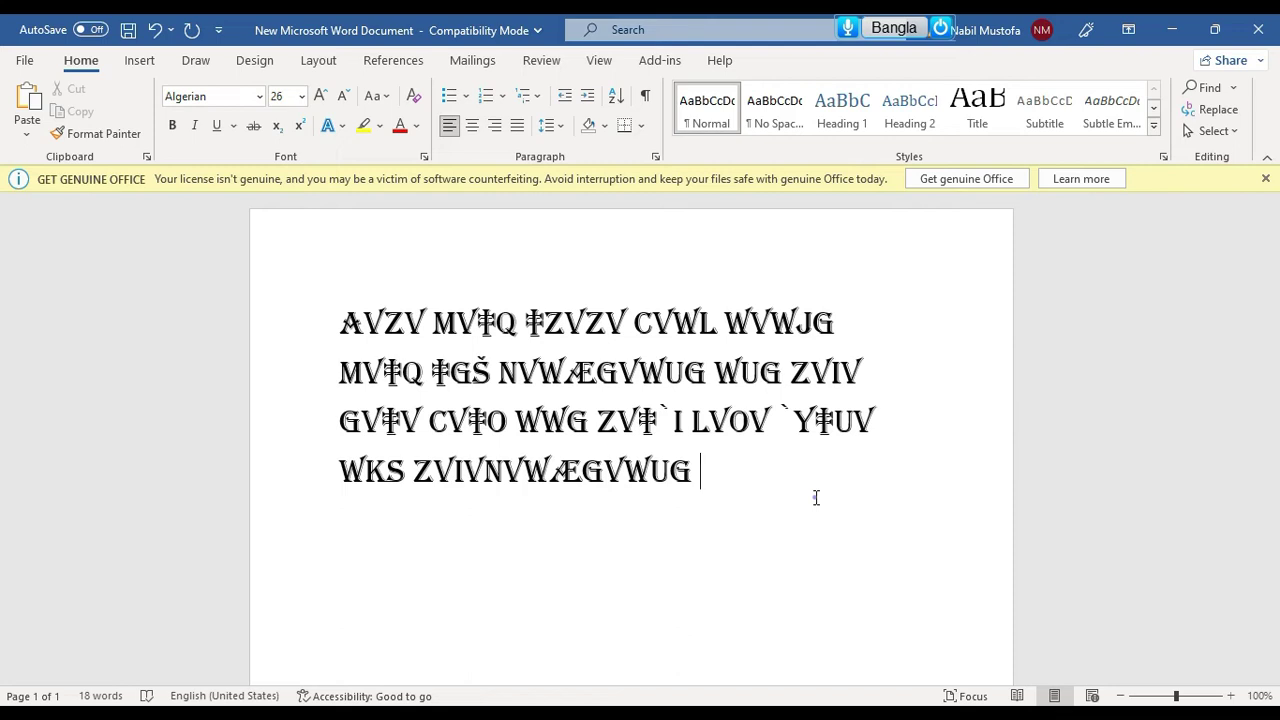
Reselect the rhyme and switch the Nms Kontho typing tool to English input
drag(695, 480, 338, 322)
click(218, 97)
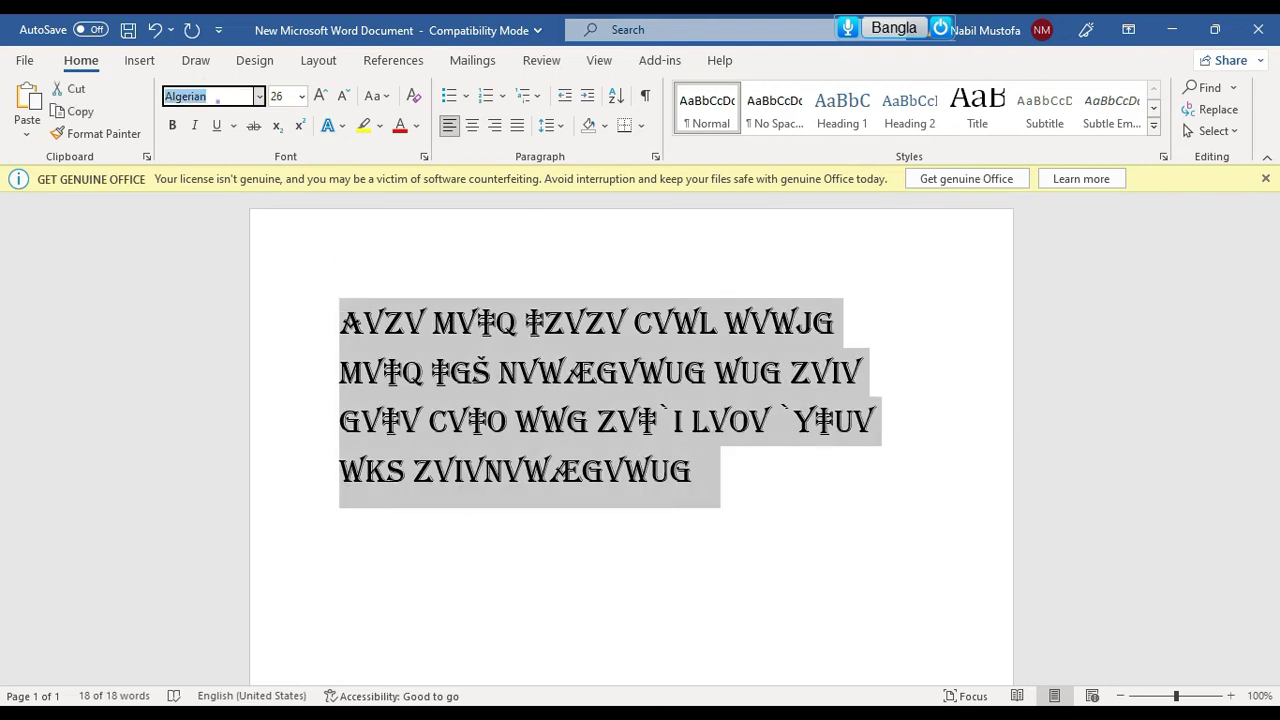
text(ka)
key(Escape)
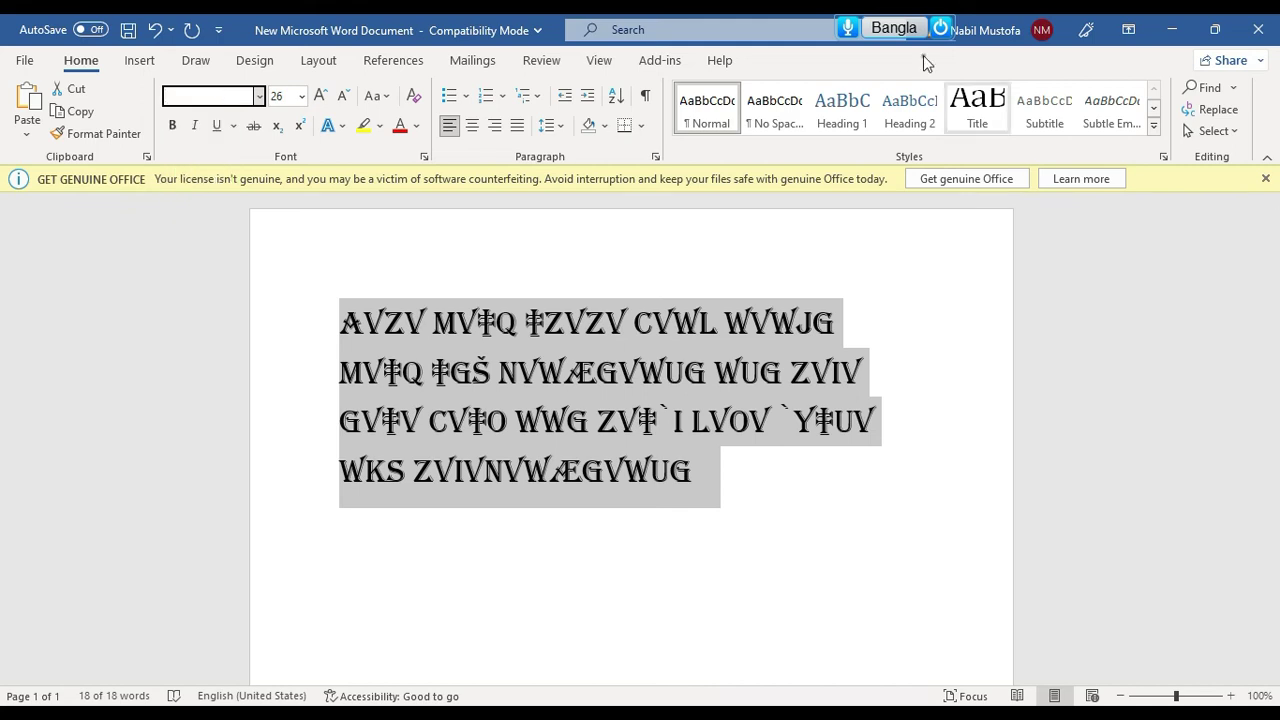
mouse_move(893, 28)
click(1040, 28)
click(1040, 28)
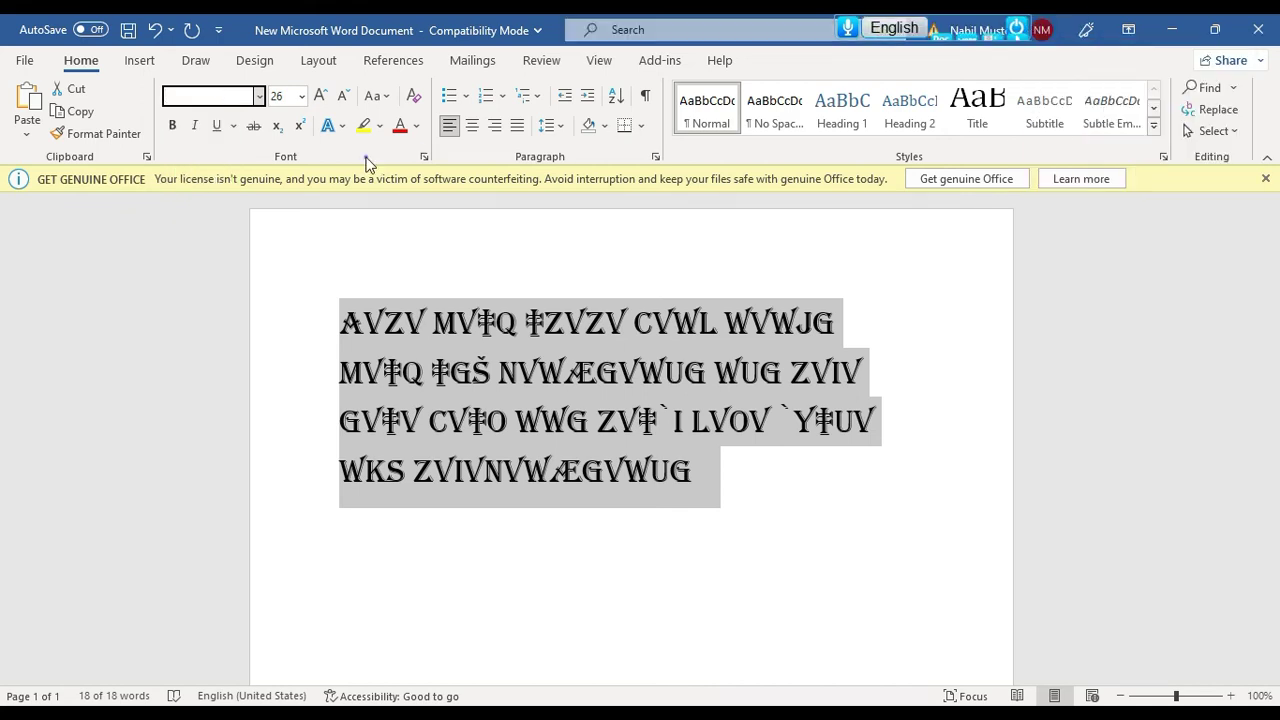
Apply Kalpurush ANSI to the rhyme, place the caret at its end, and switch back to Bangla
click(177, 91)
text(L)
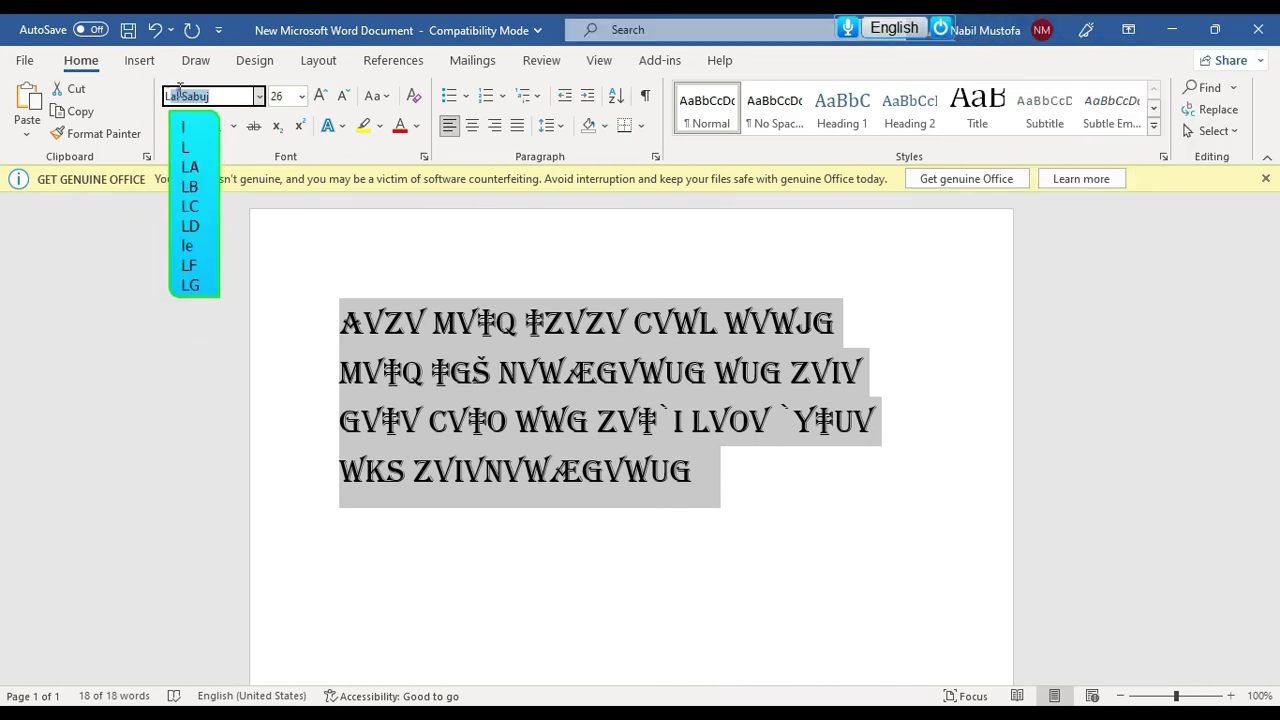
text(Kalpurush ANSI)
key(Return)
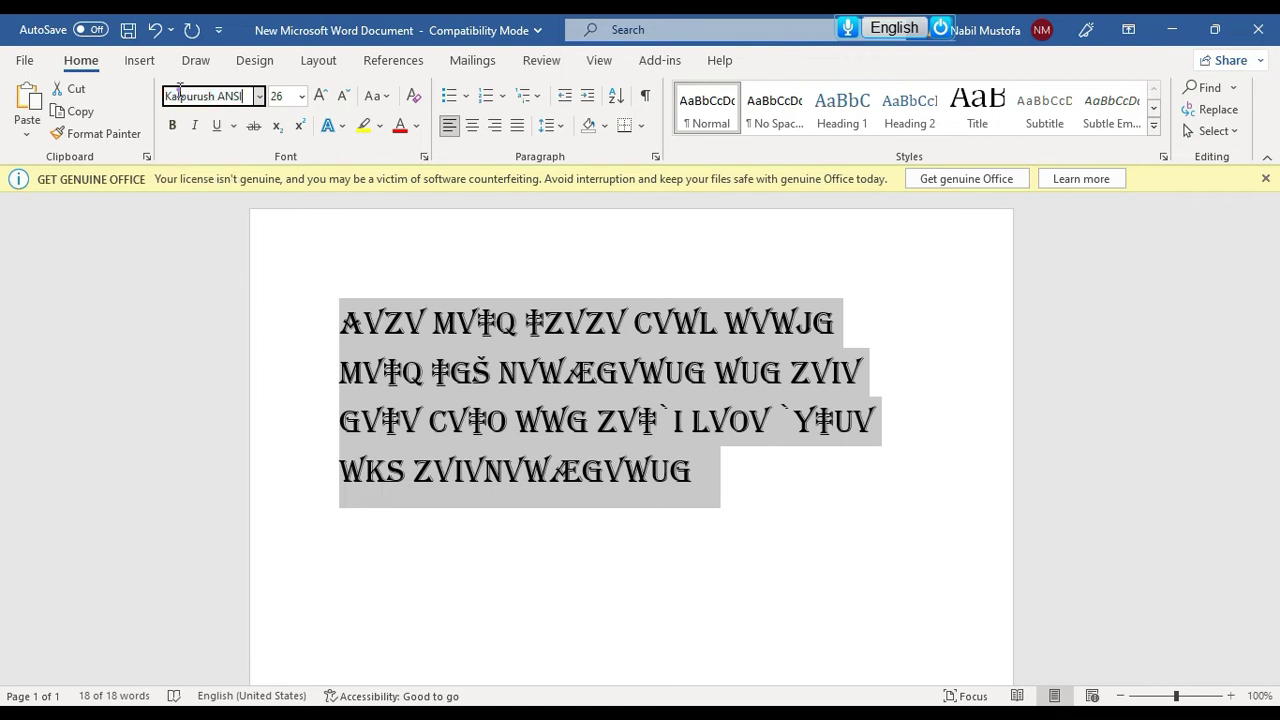
click(550, 446)
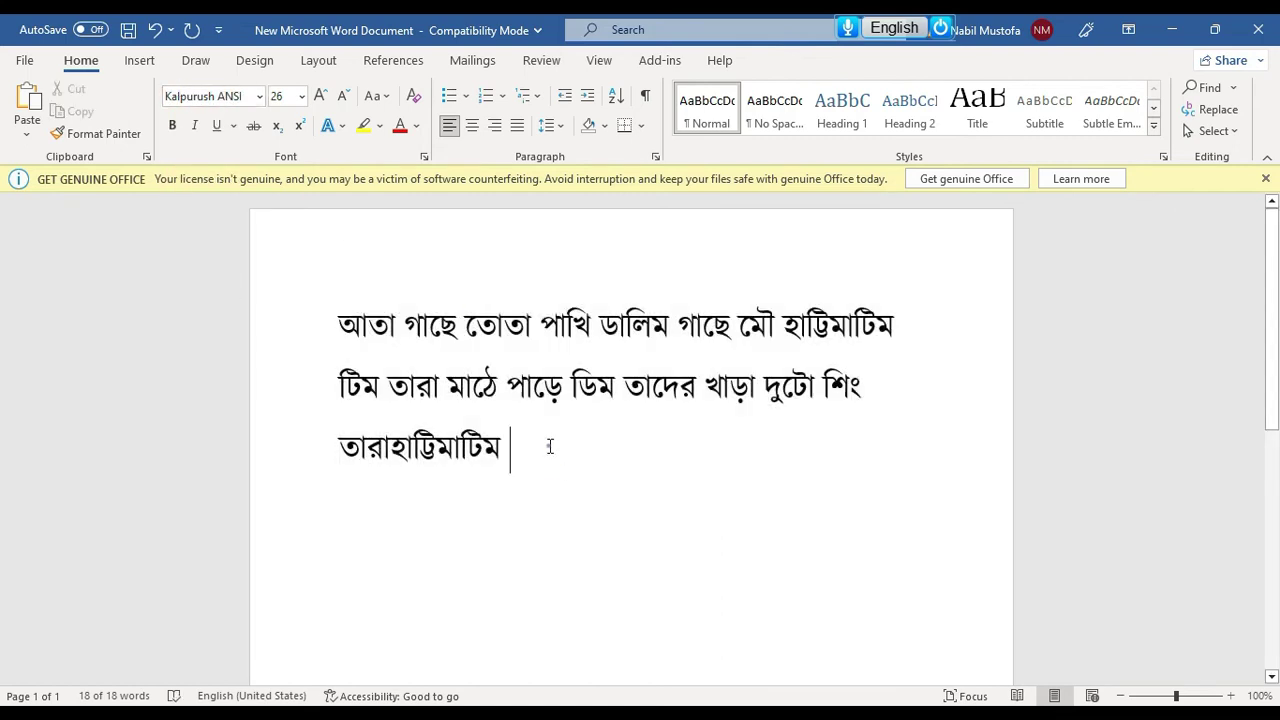
click(896, 32)
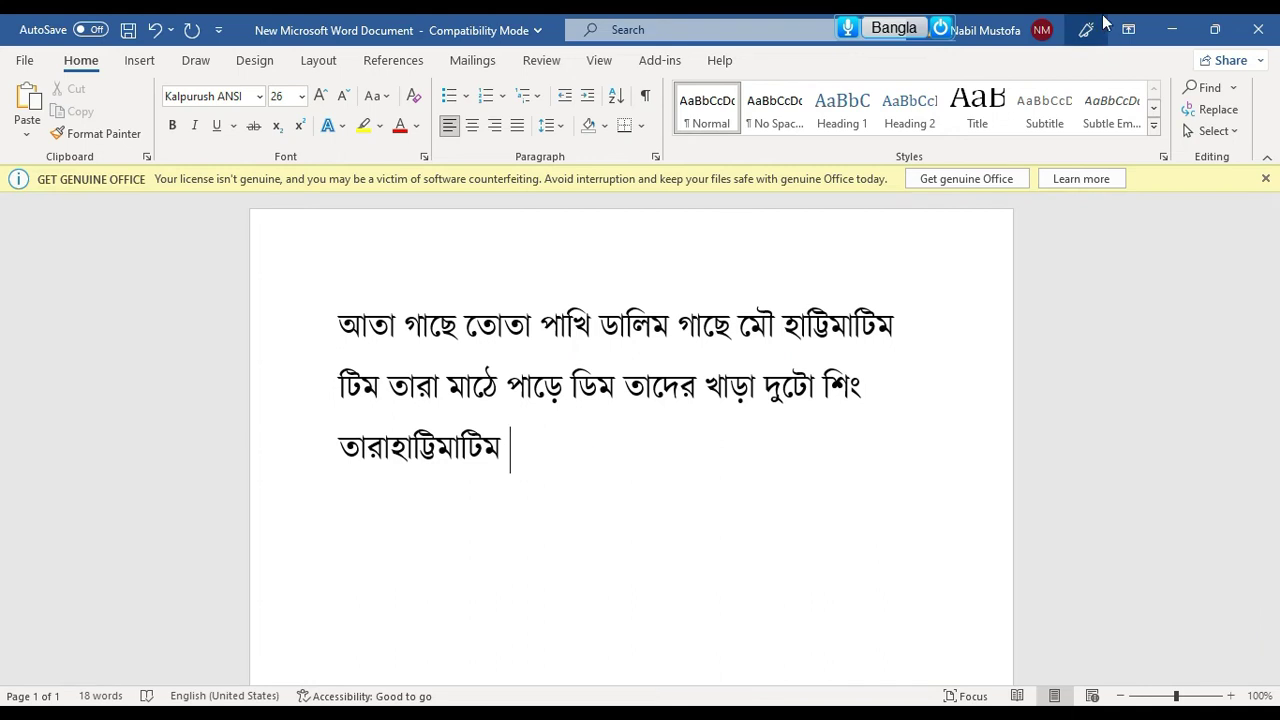
Check Bangla Output, then phonetically type 'amar nam' and the writer's name, accepting a suggested word
click(1043, 29)
mouse_move(1063, 52)
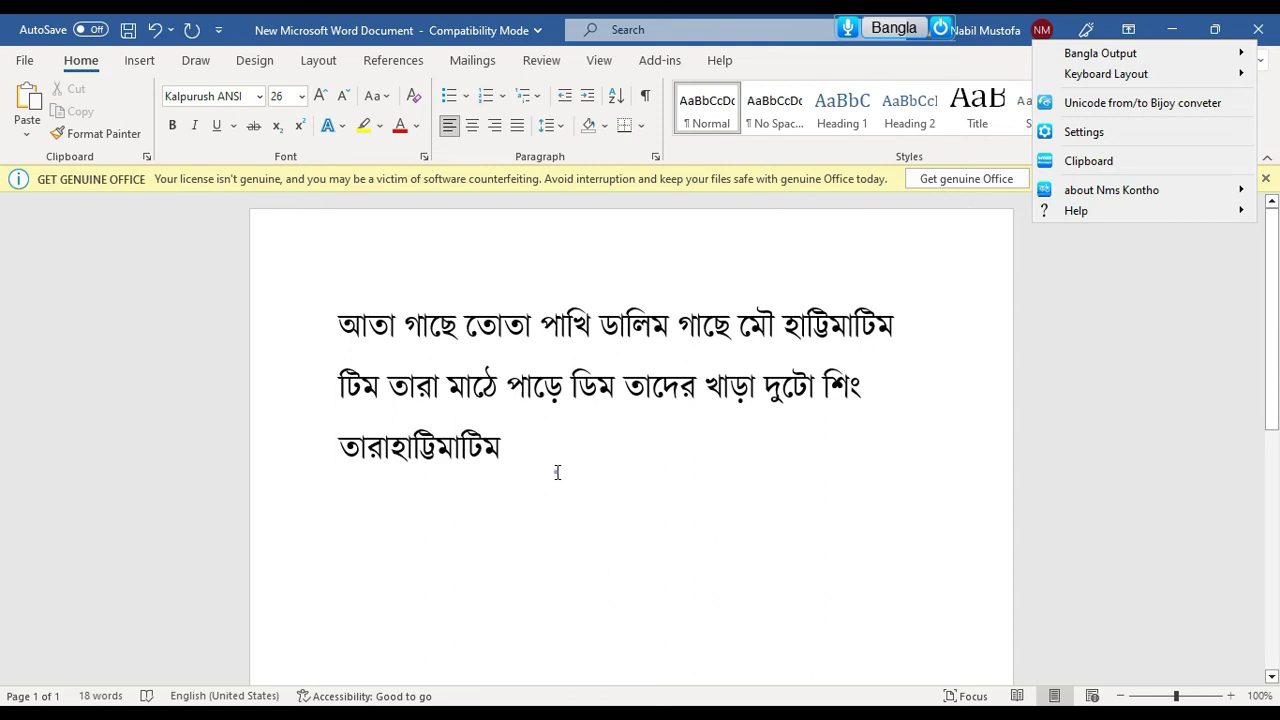
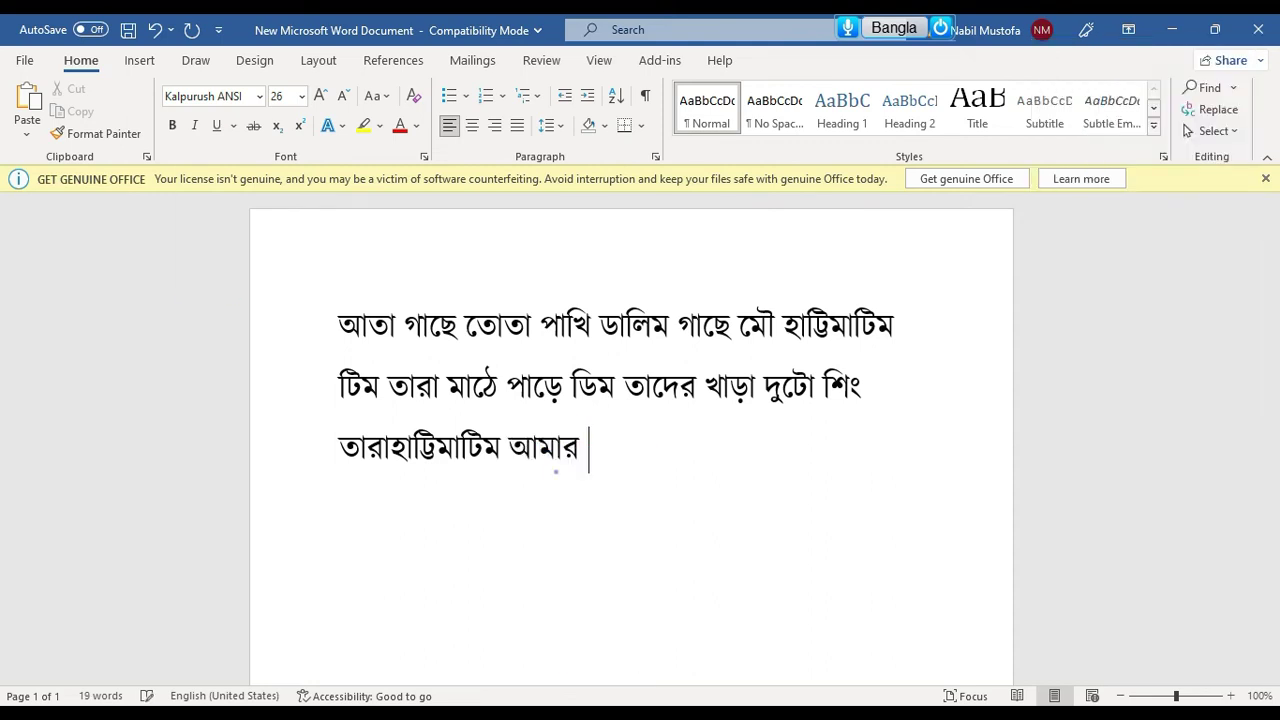
key(BackSpace)
key(BackSpace)
key(BackSpace)
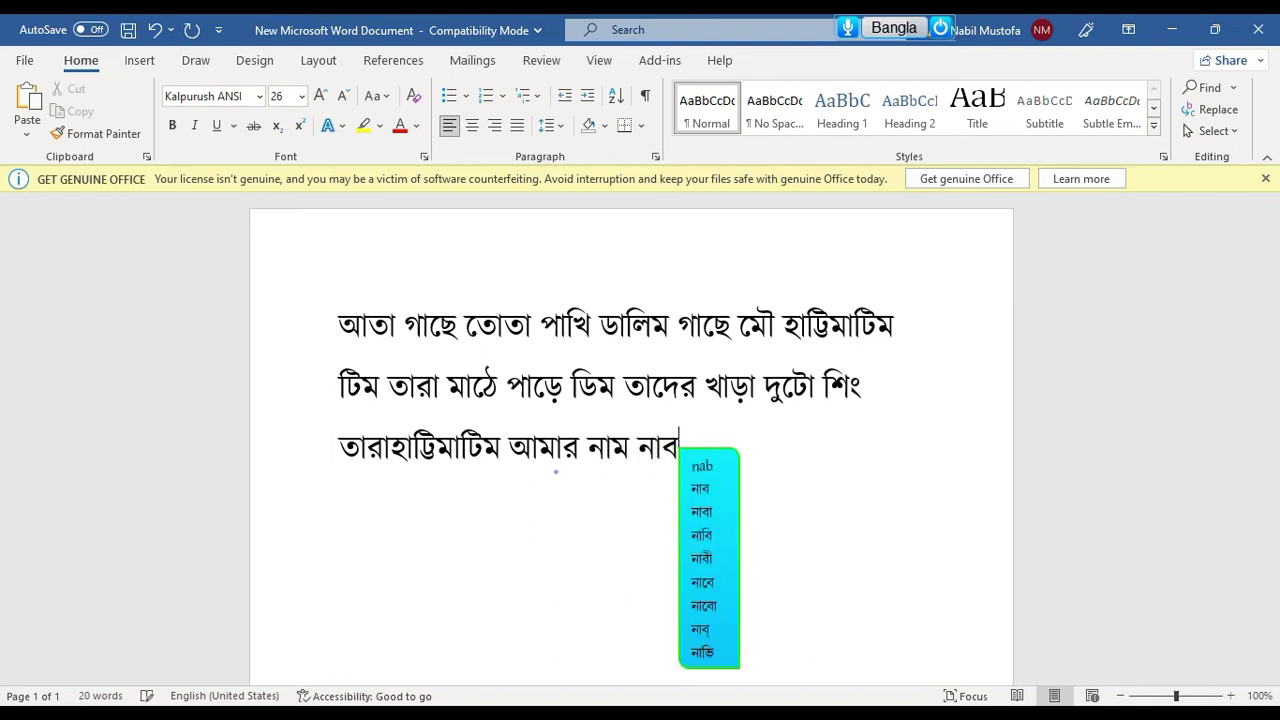
key(Down)
key(Down)
key(Return)
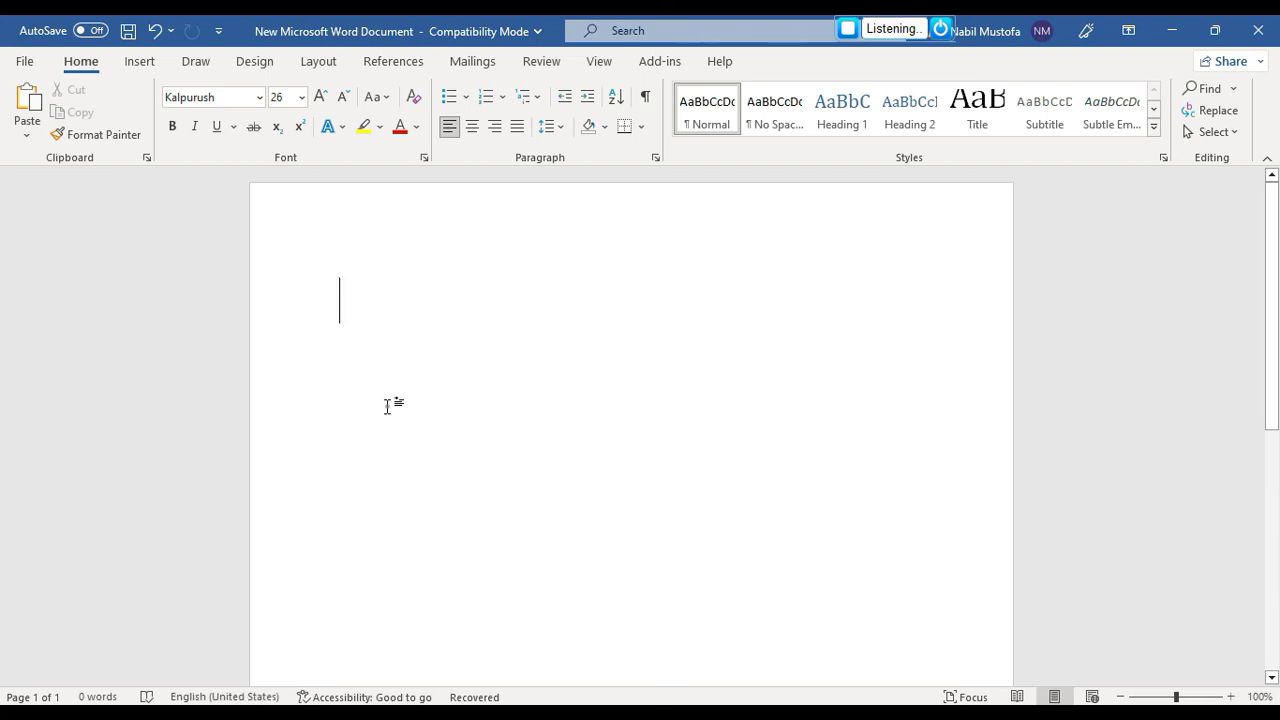
Dictate the Bangla phrase 'আরেকটা বিষয় কি' by voice, then turn off the microphone
text(আরেকটা বিষয় কি মানুষের গড় টাইপিং স্পিড ৪০-)
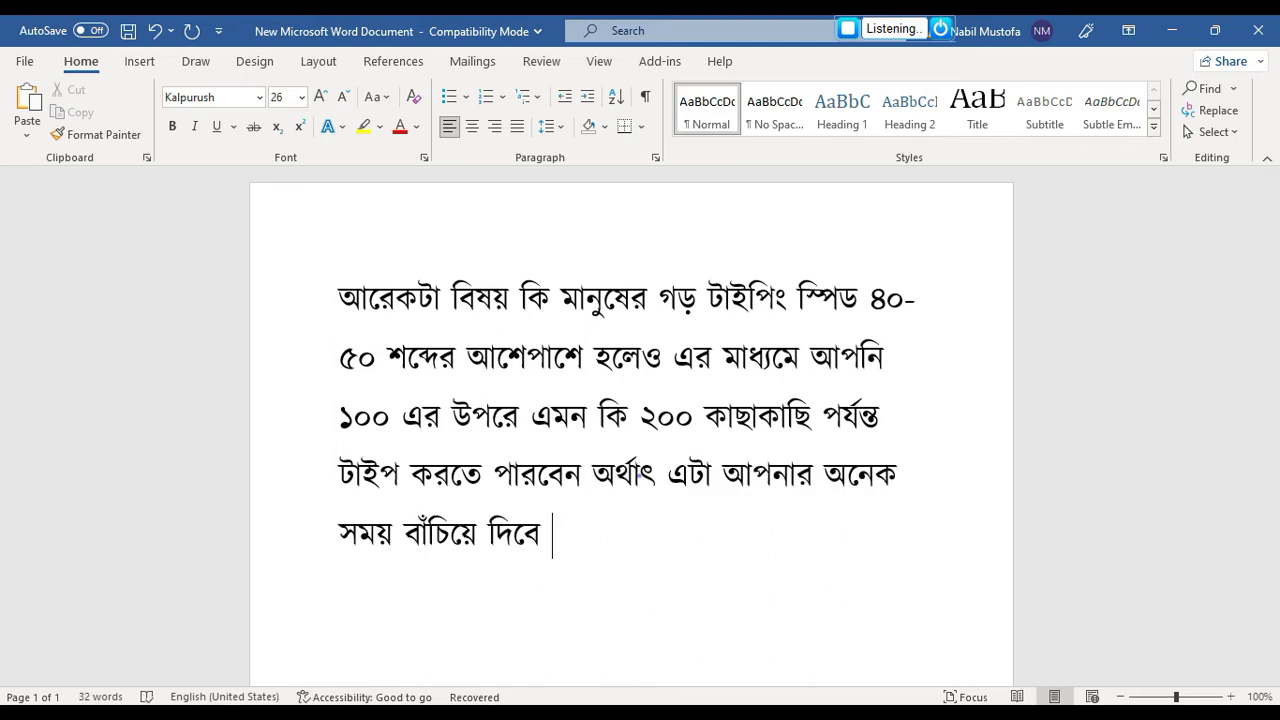
click(849, 34)
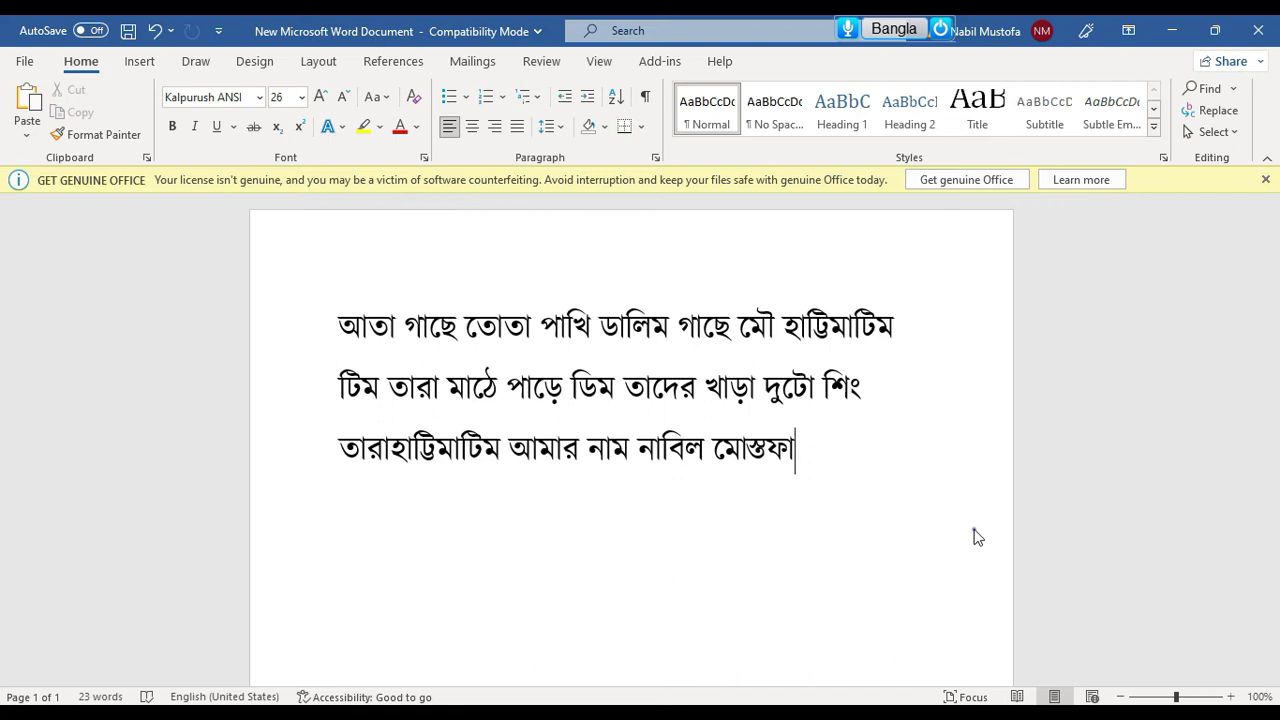
Open the Unicode-to-Bijoy converter from the Nms Kontho menu and move it off the Bangla text
mouse_move(970, 24)
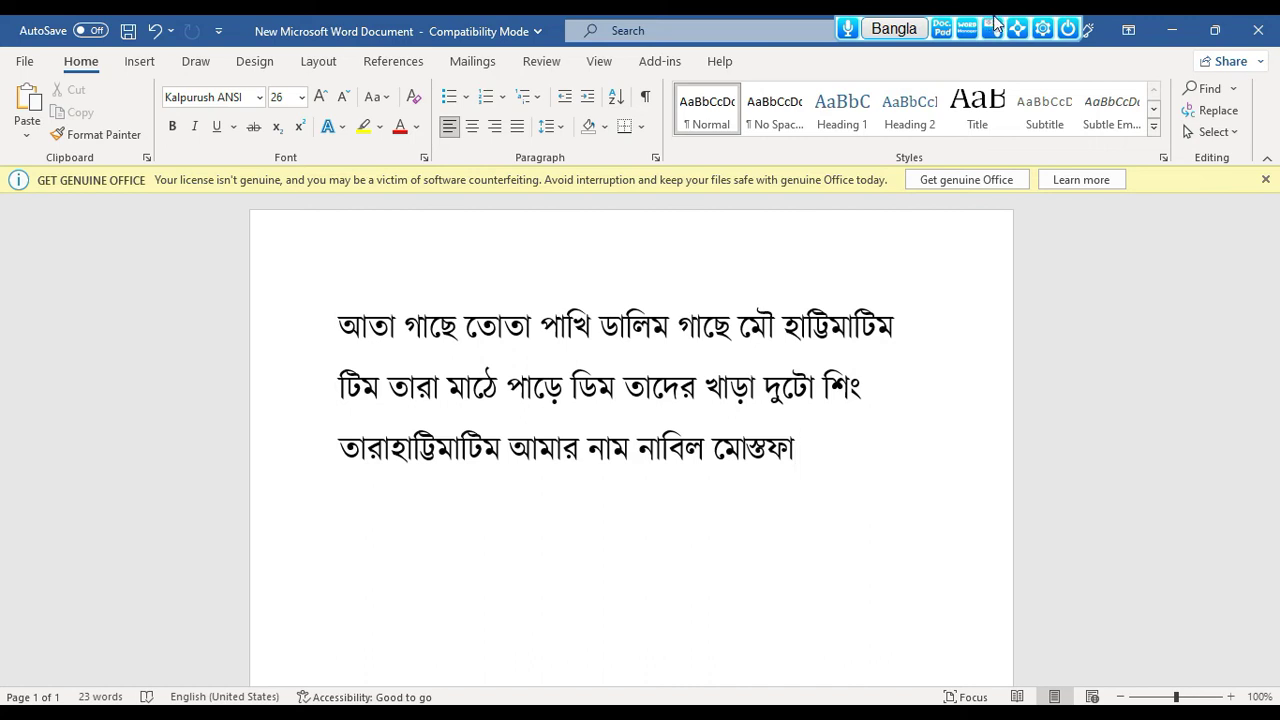
click(1042, 28)
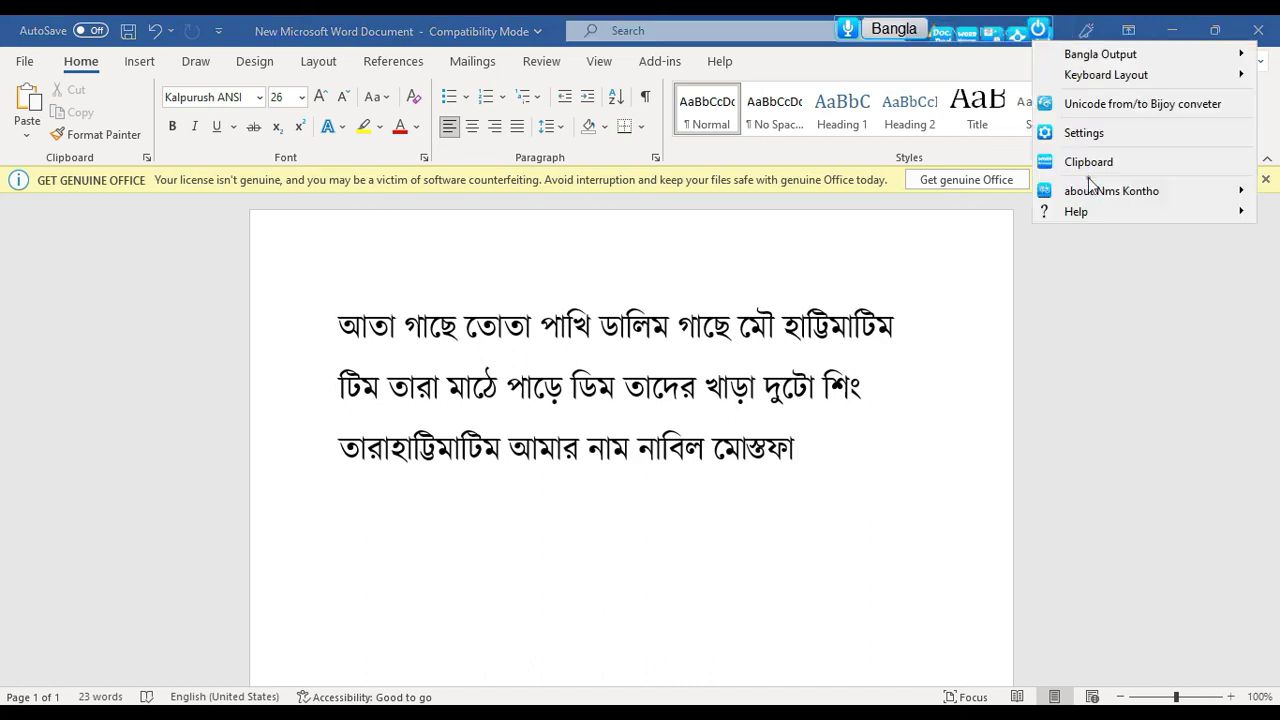
click(1100, 104)
drag(801, 199, 1007, 237)
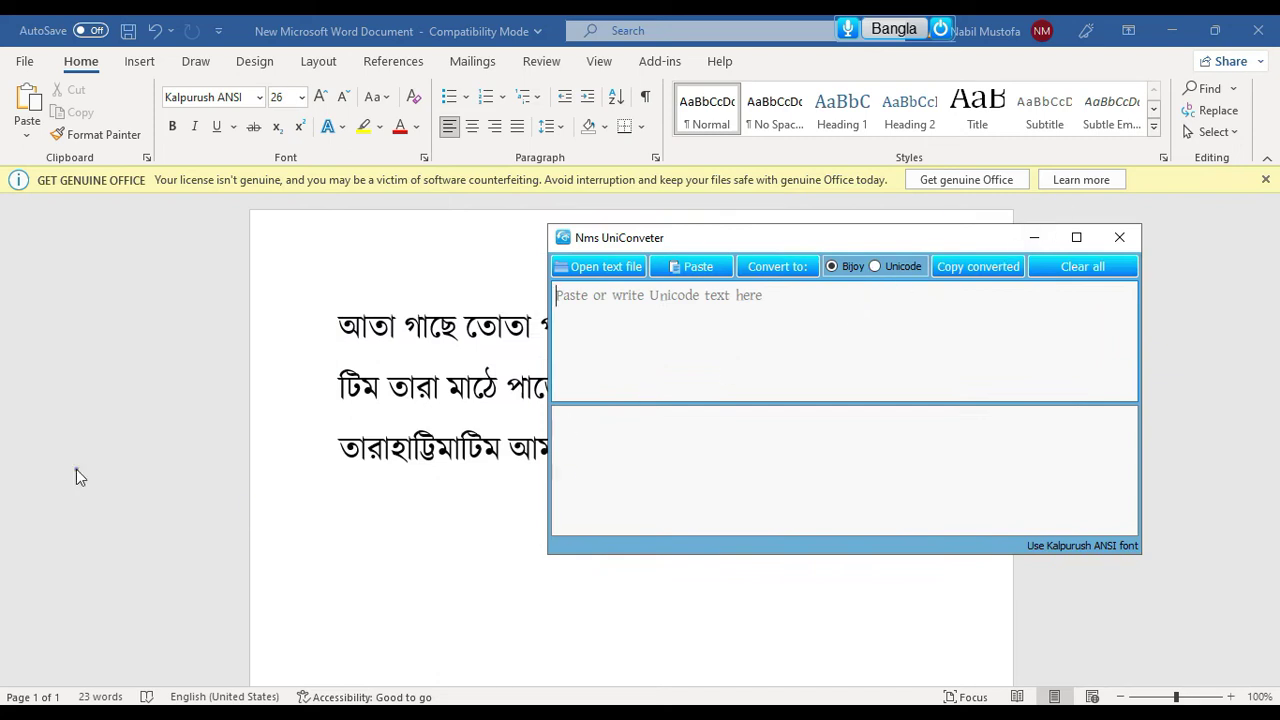
Copy the Prothom Alo paragraph on Bangladesh's fastest T20 fifty and return to Word
click(5, 454)
scroll(488, 430, up, 10)
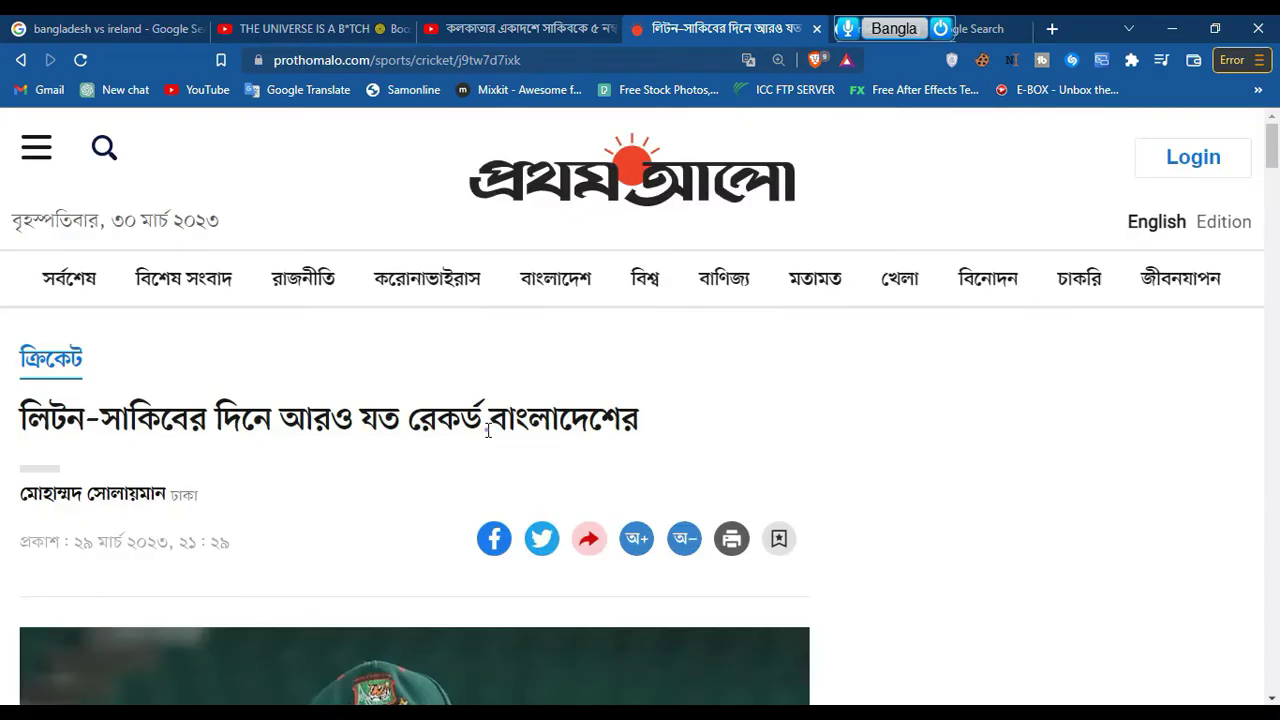
scroll(503, 314, down, 8)
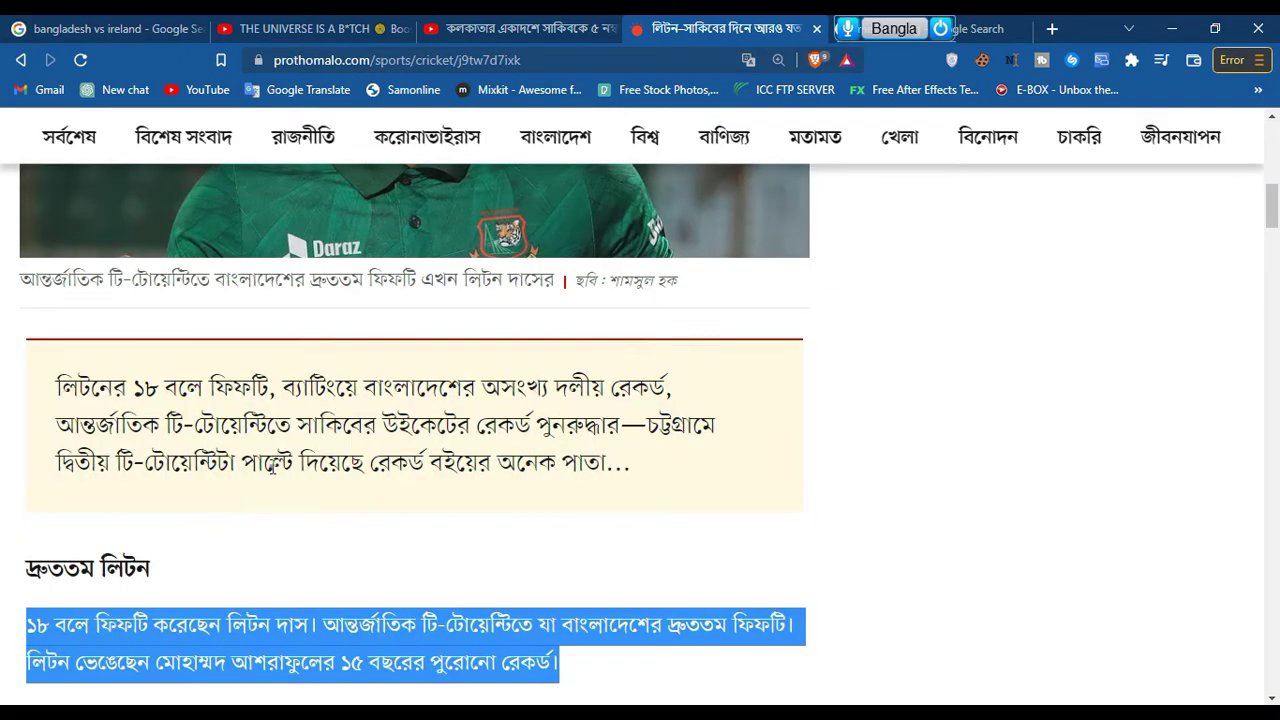
scroll(211, 452, down, 5)
scroll(211, 453, up, 15)
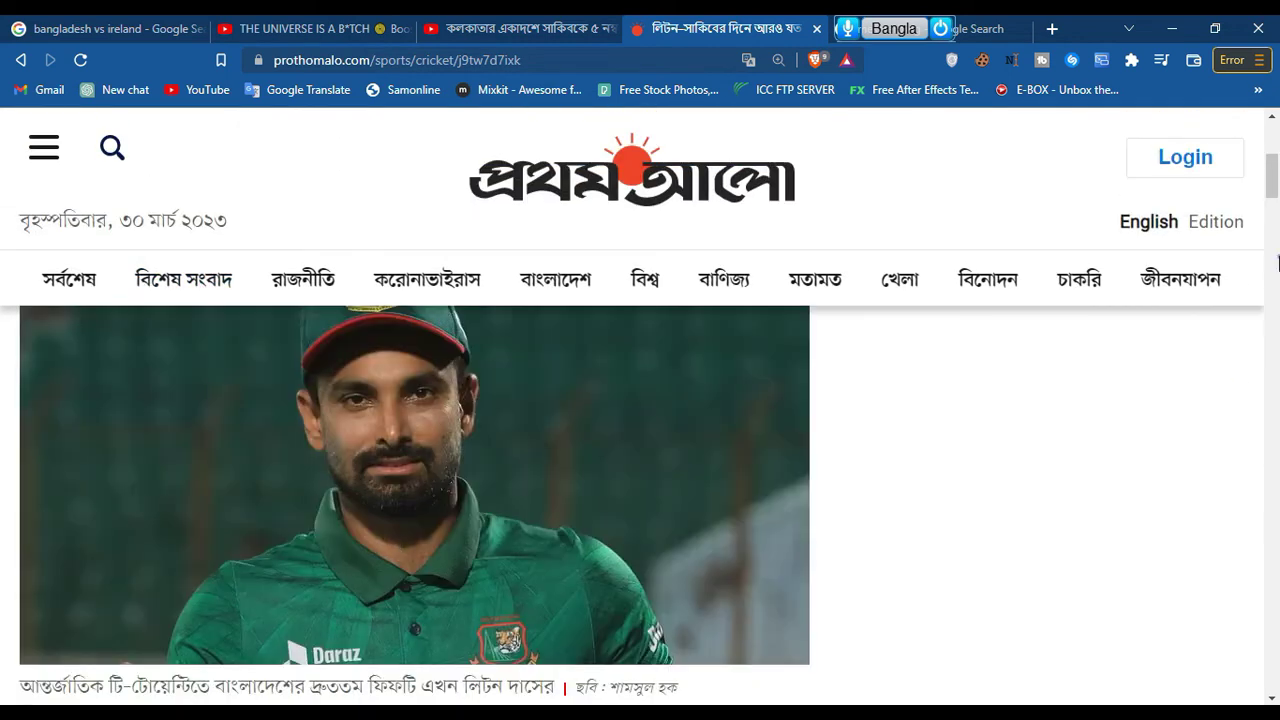
scroll(493, 418, up, 3)
scroll(493, 418, down, 10)
right_click(493, 418)
click(548, 432)
key(alt+Tab)
Paste the copied paragraph into the converter, convert it to Bijoy, and copy the output
click(652, 372)
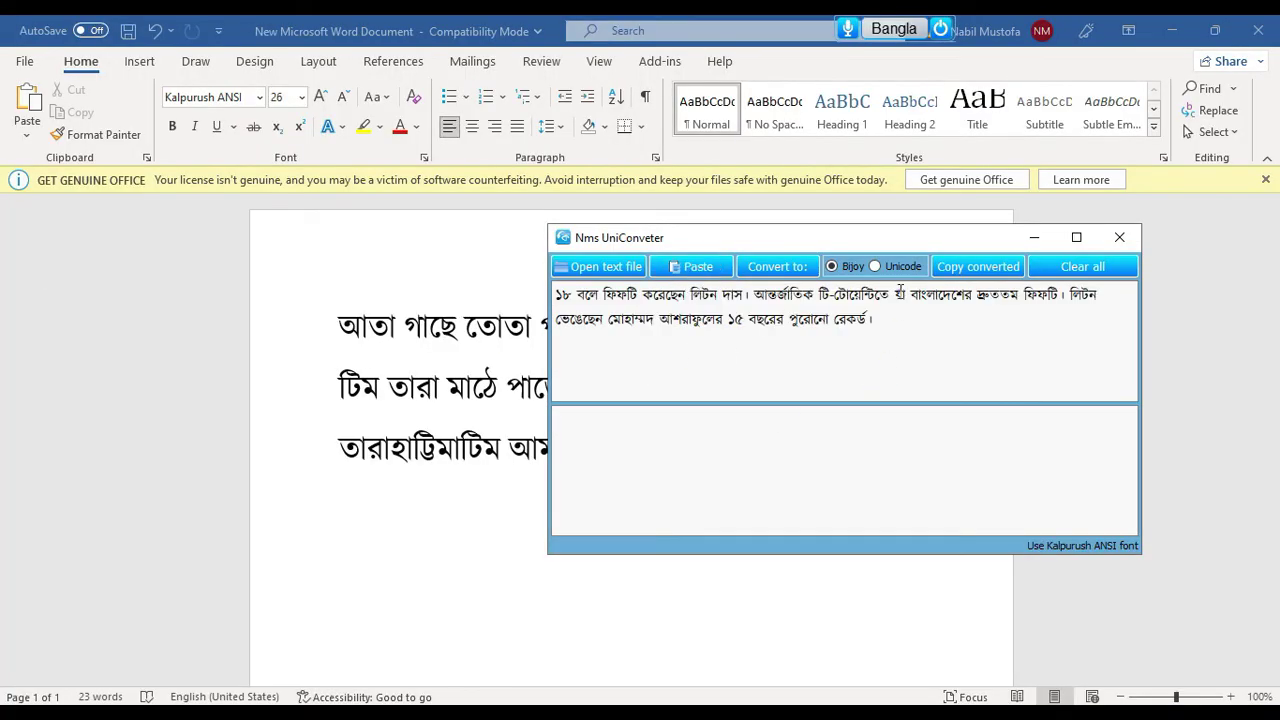
click(777, 266)
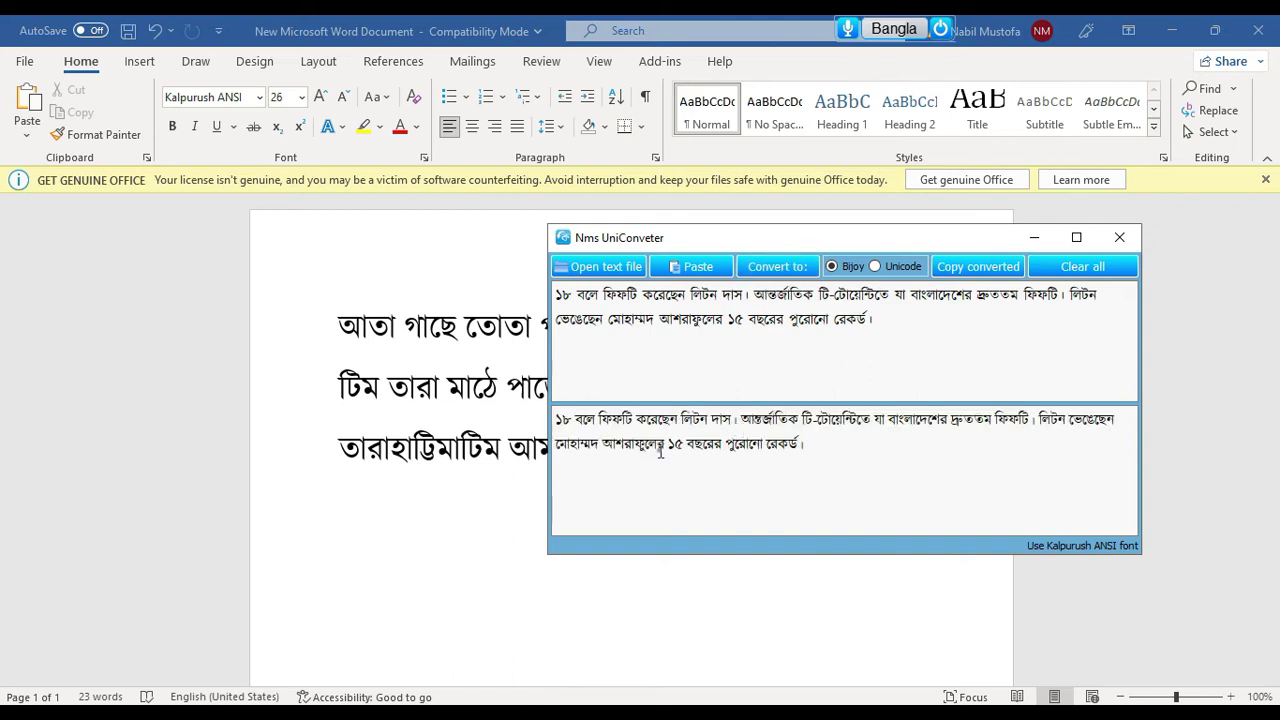
drag(846, 463, 533, 385)
drag(743, 240, 933, 133)
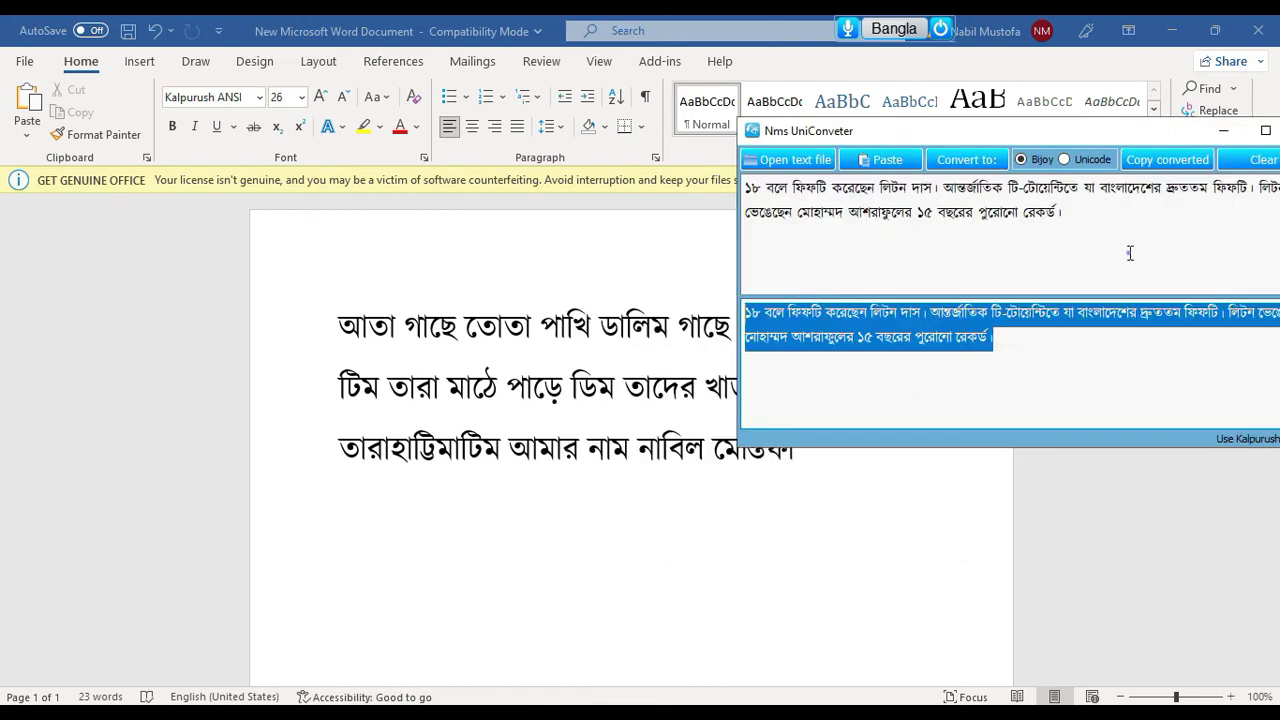
click(1165, 160)
Replace the three-line rhyme in Word with the converted Bijoy text and recentre the converter
click(651, 508)
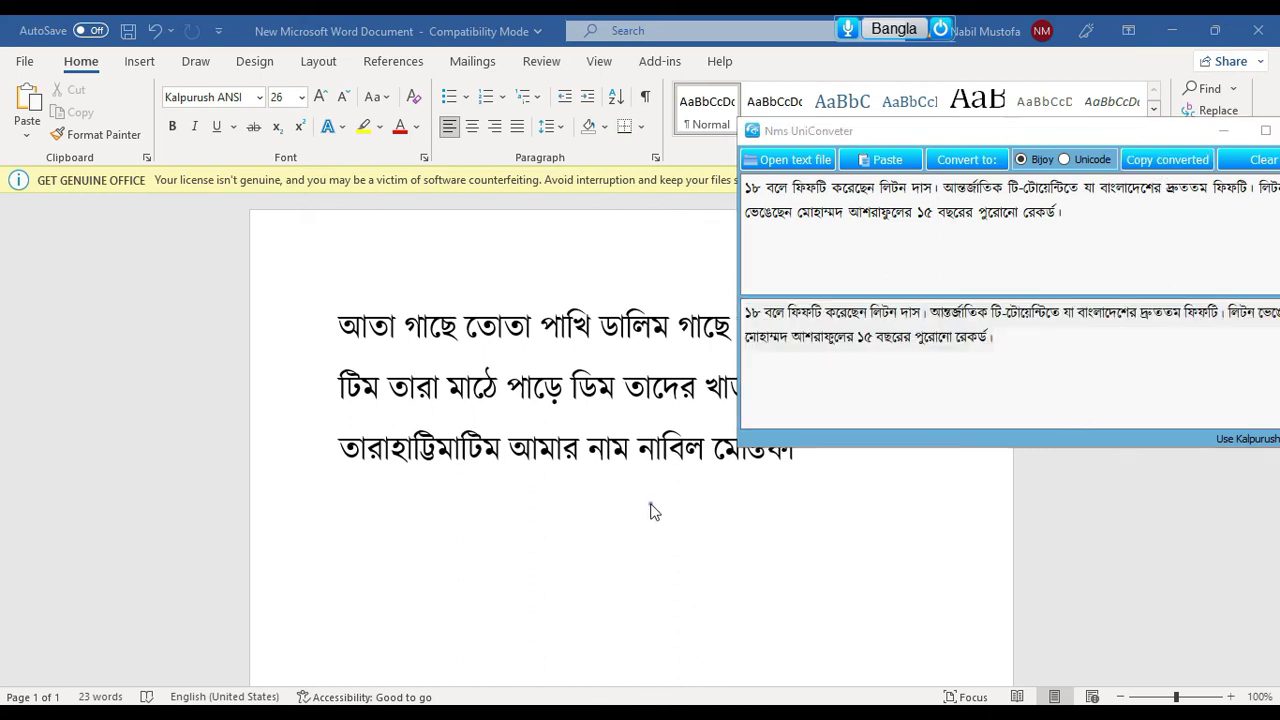
key(Return)
drag(786, 497, 334, 249)
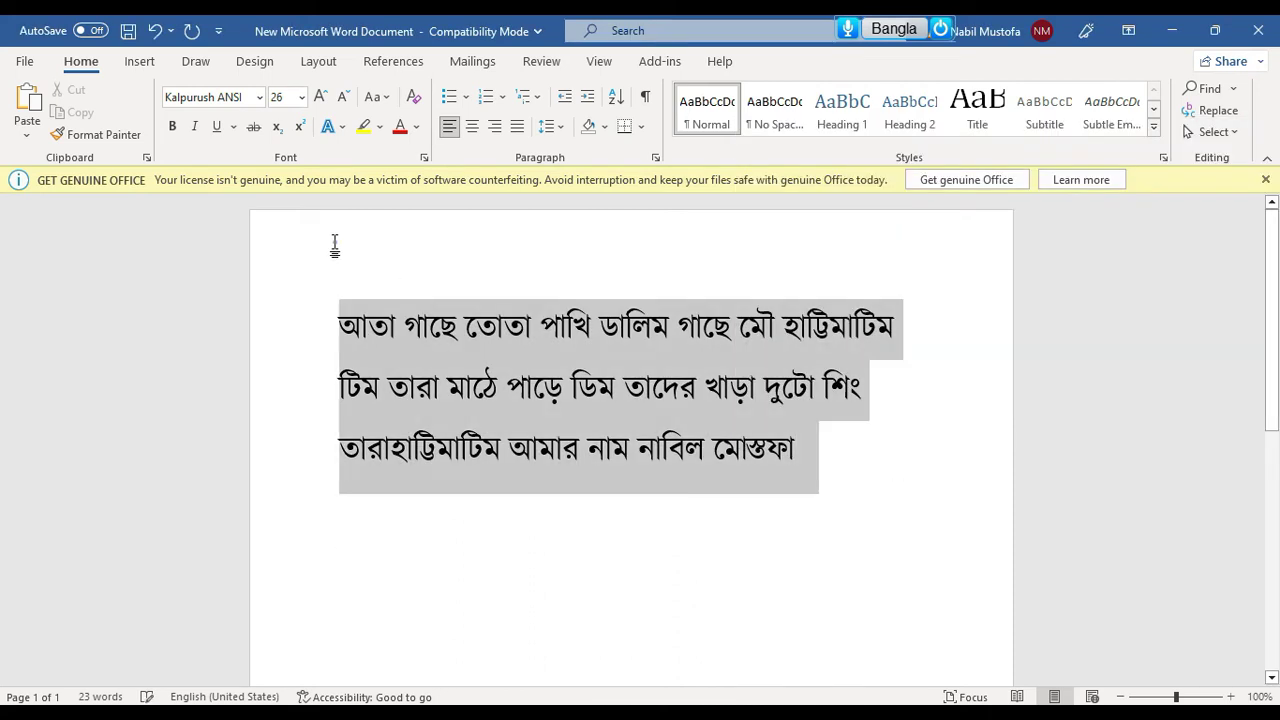
key(ctrl+v)
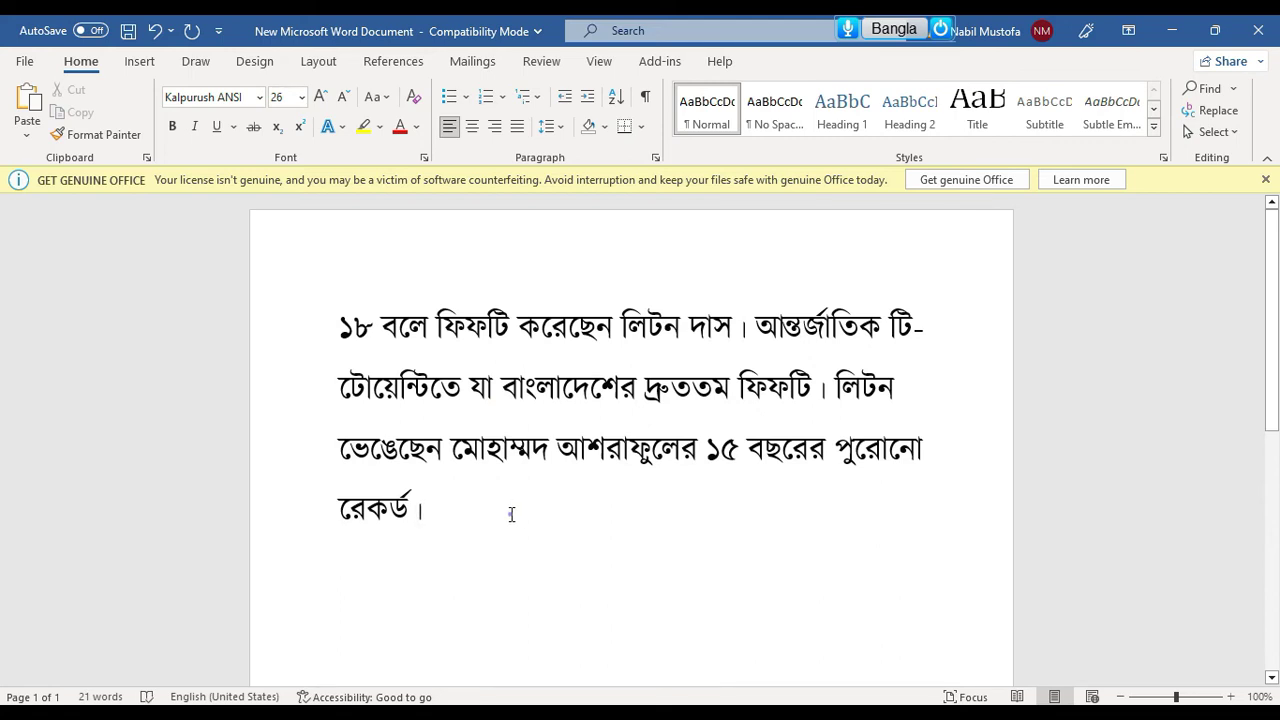
click(714, 697)
drag(985, 130, 604, 164)
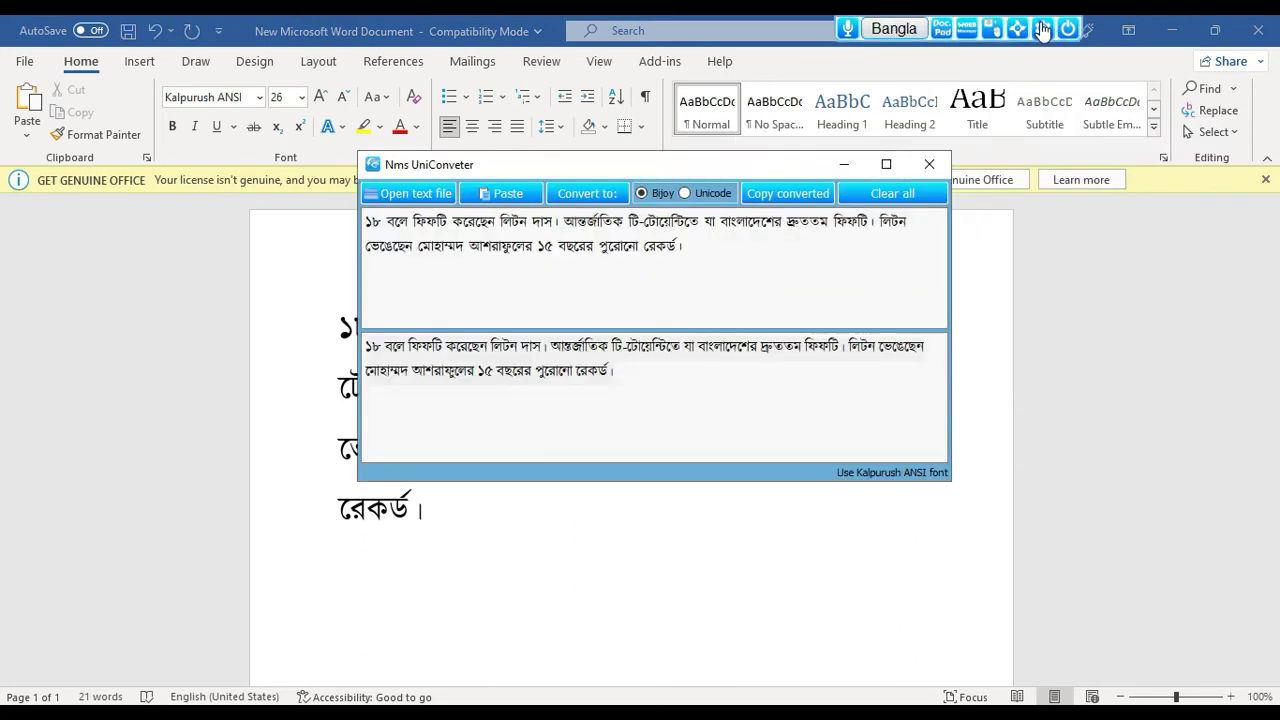
Close the converter and the open toolbar menus to return to the cricket paragraph
click(1040, 30)
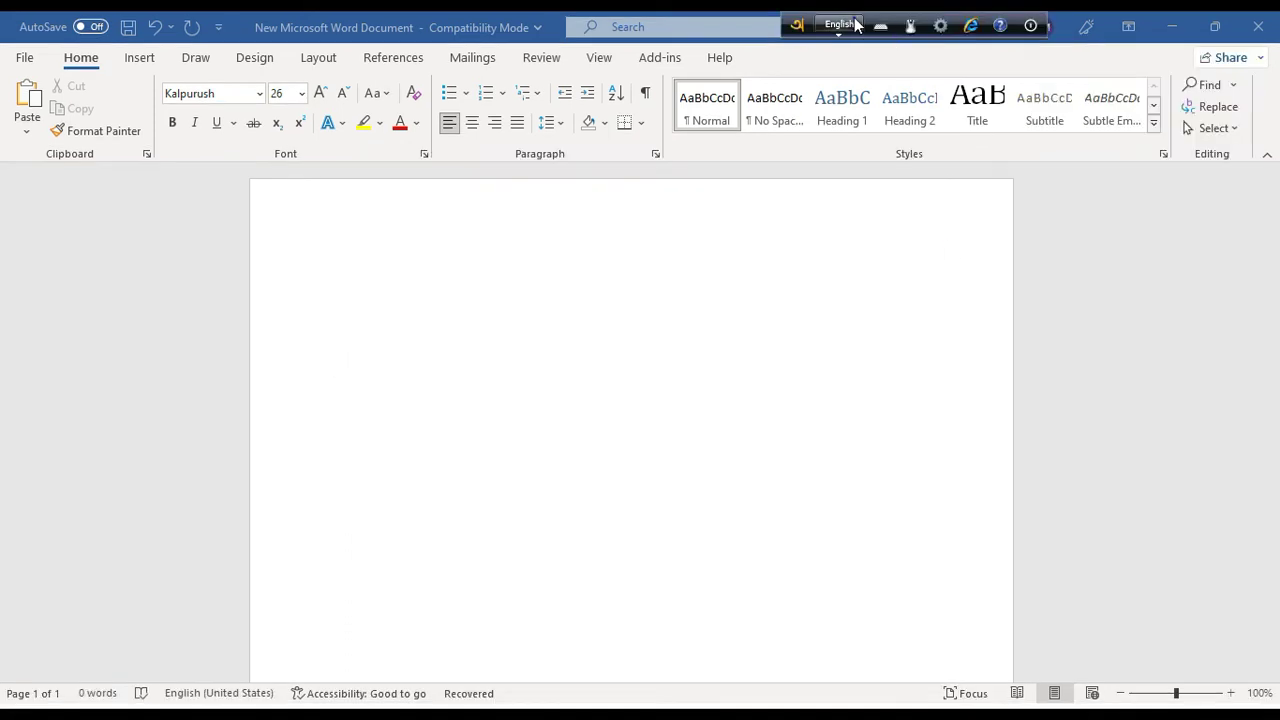
click(940, 25)
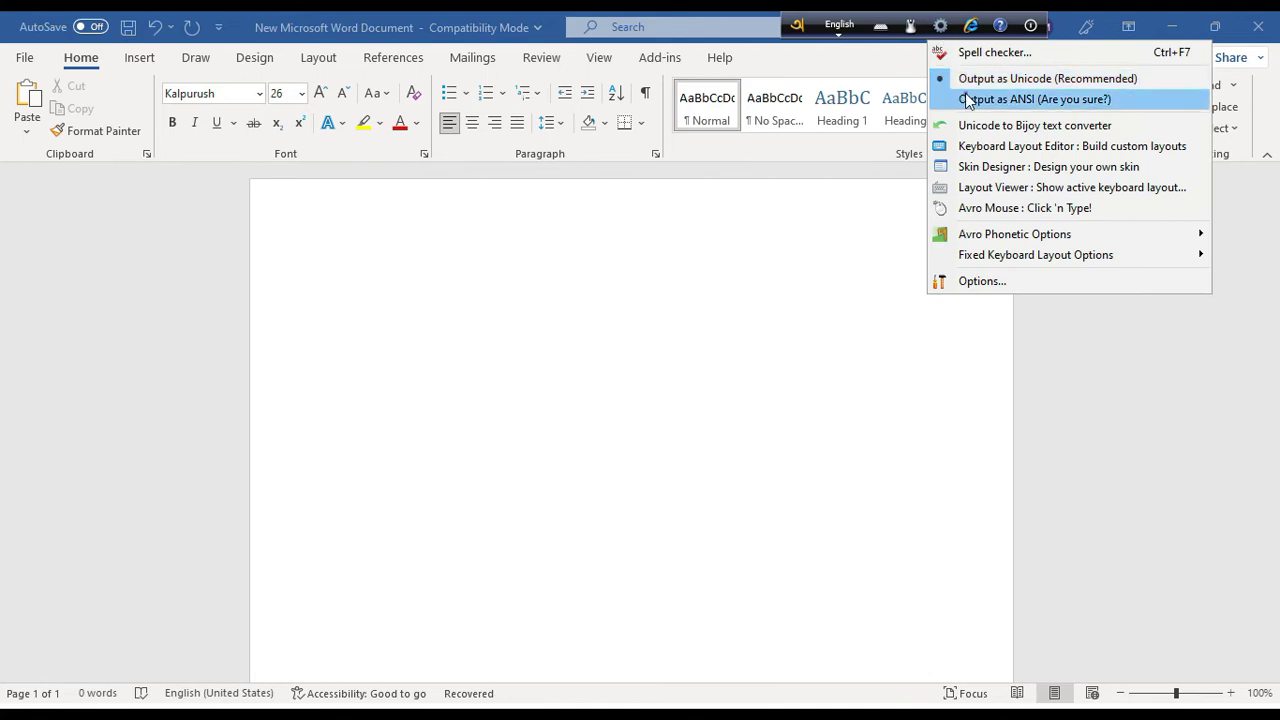
click(1063, 109)
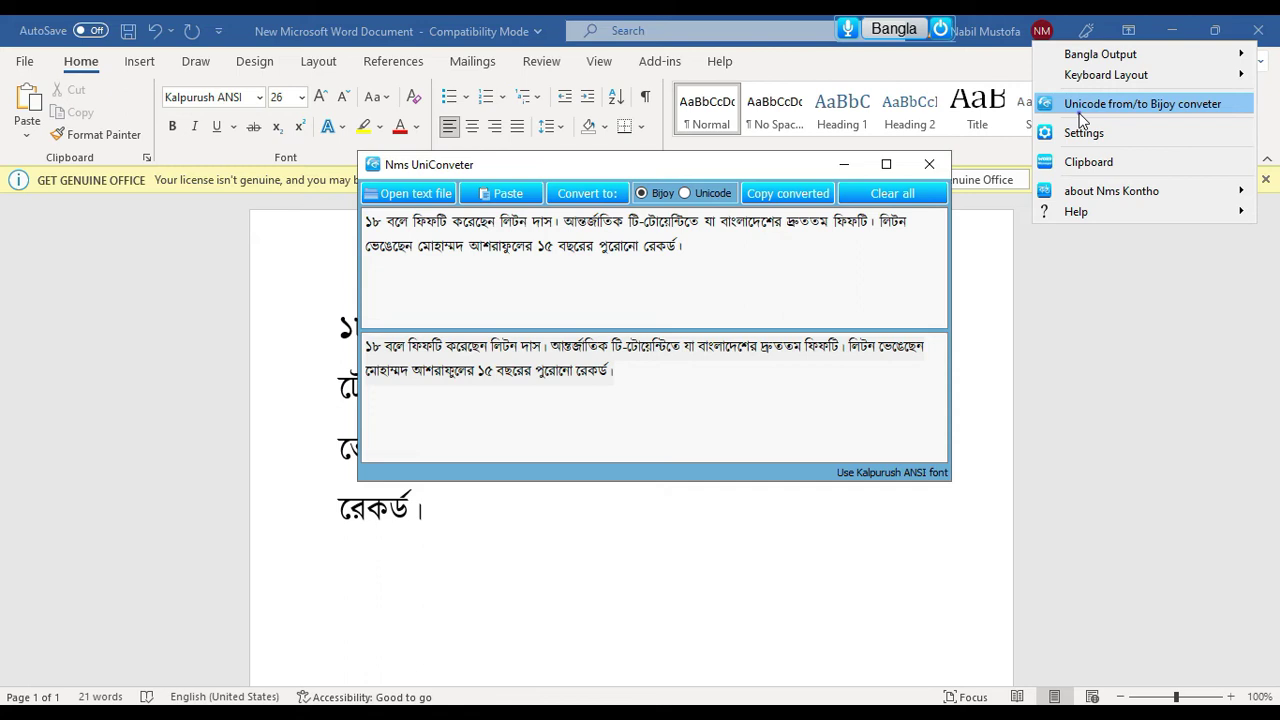
click(1079, 113)
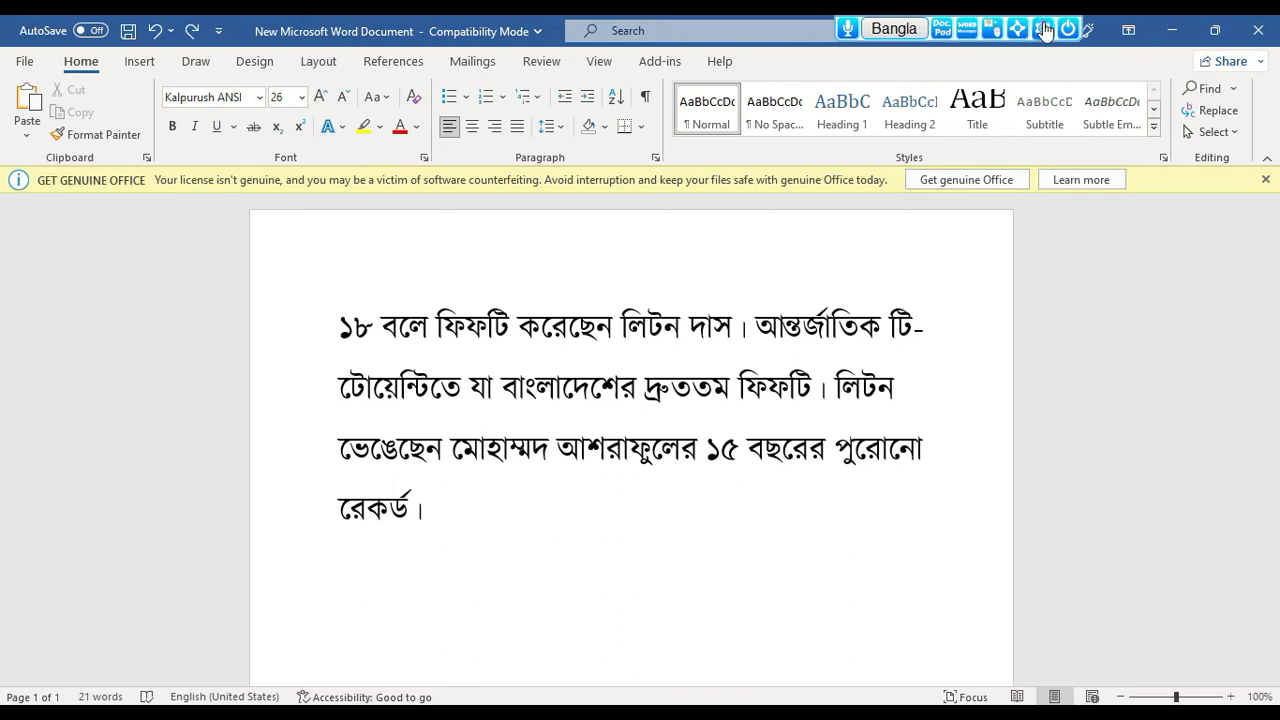
Show the Nms Kontho menu's Bangla Output and Keyboard Layout submenus
click(1043, 27)
mouse_move(1072, 52)
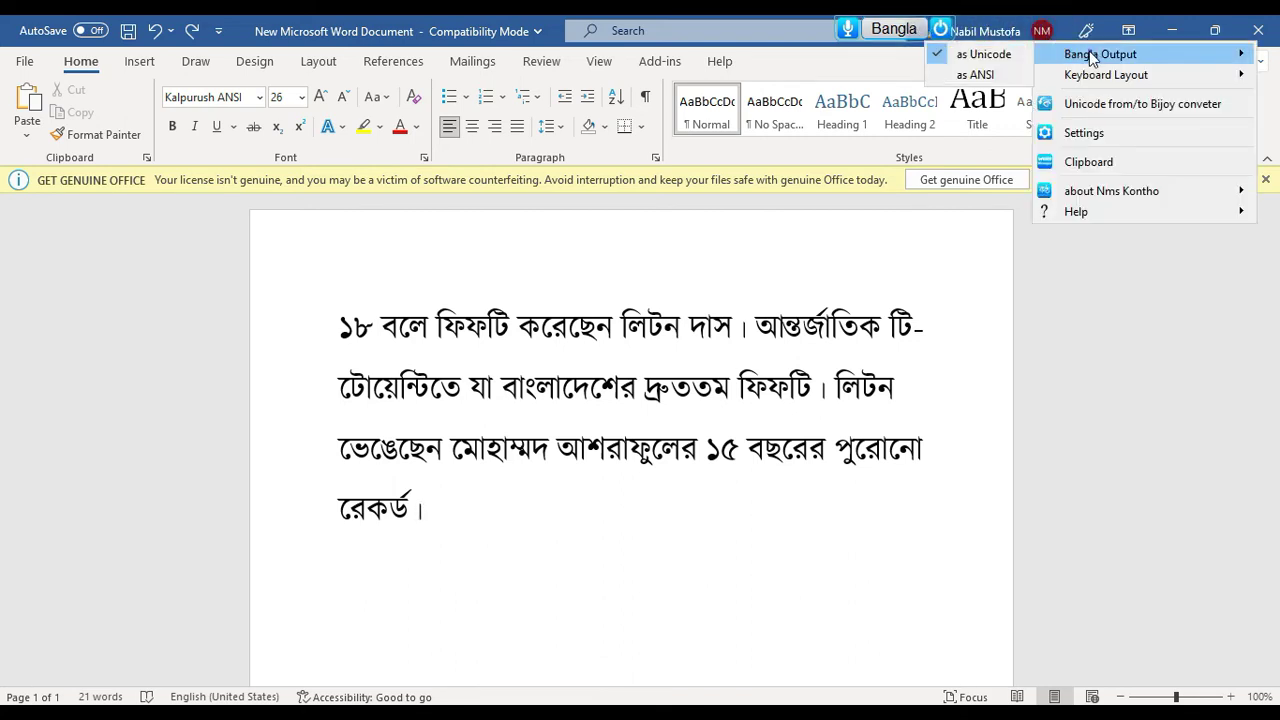
mouse_move(1103, 70)
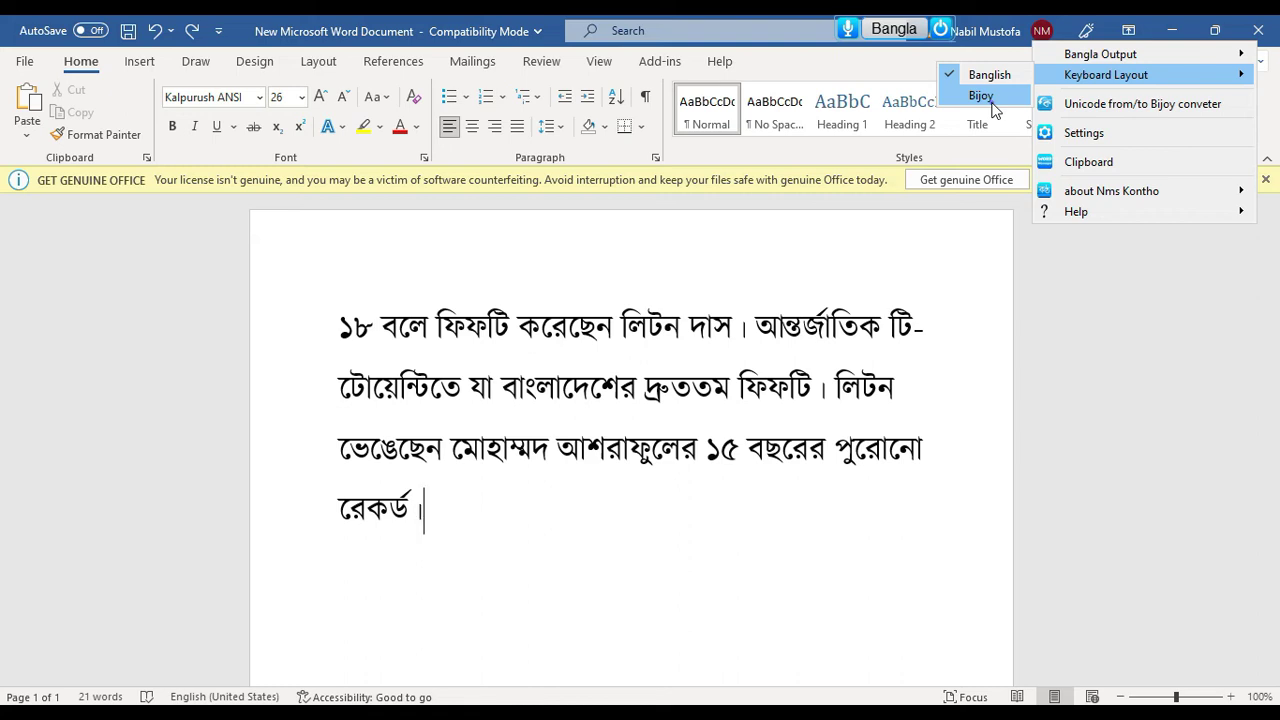
Open the clipboard history and turn on Track clipboard in Nms Kontho settings
click(1103, 163)
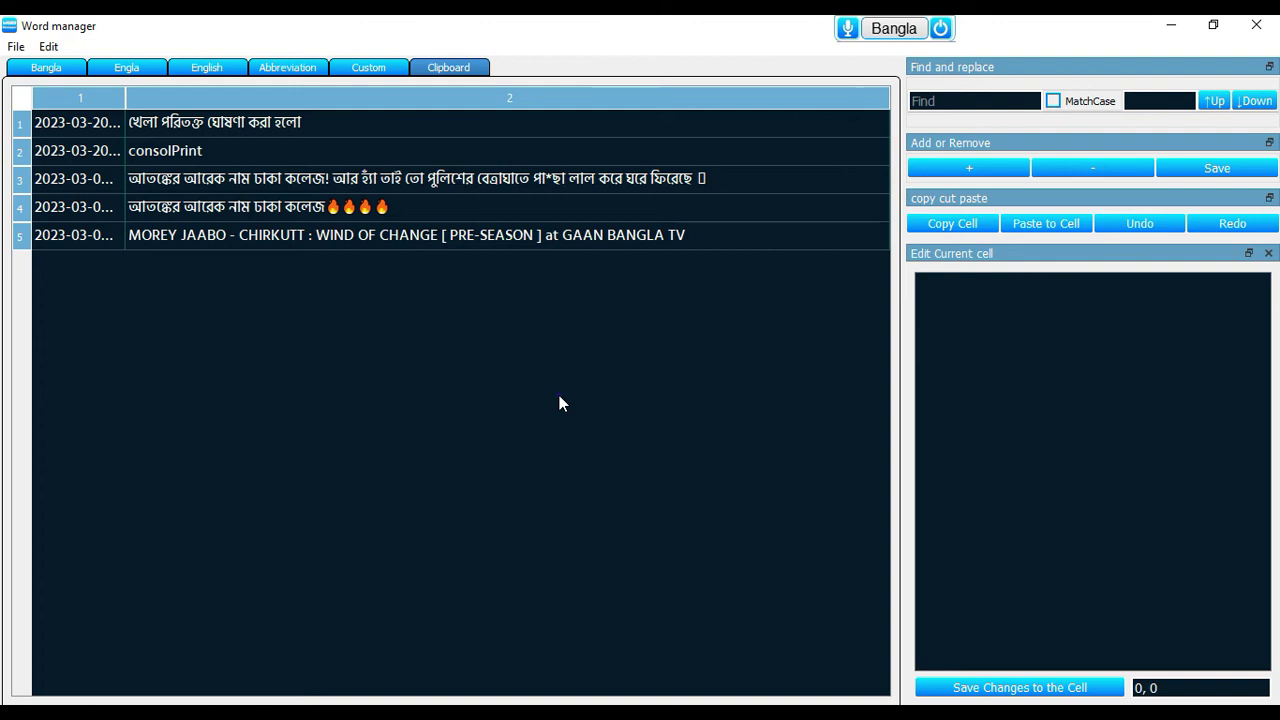
click(1024, 28)
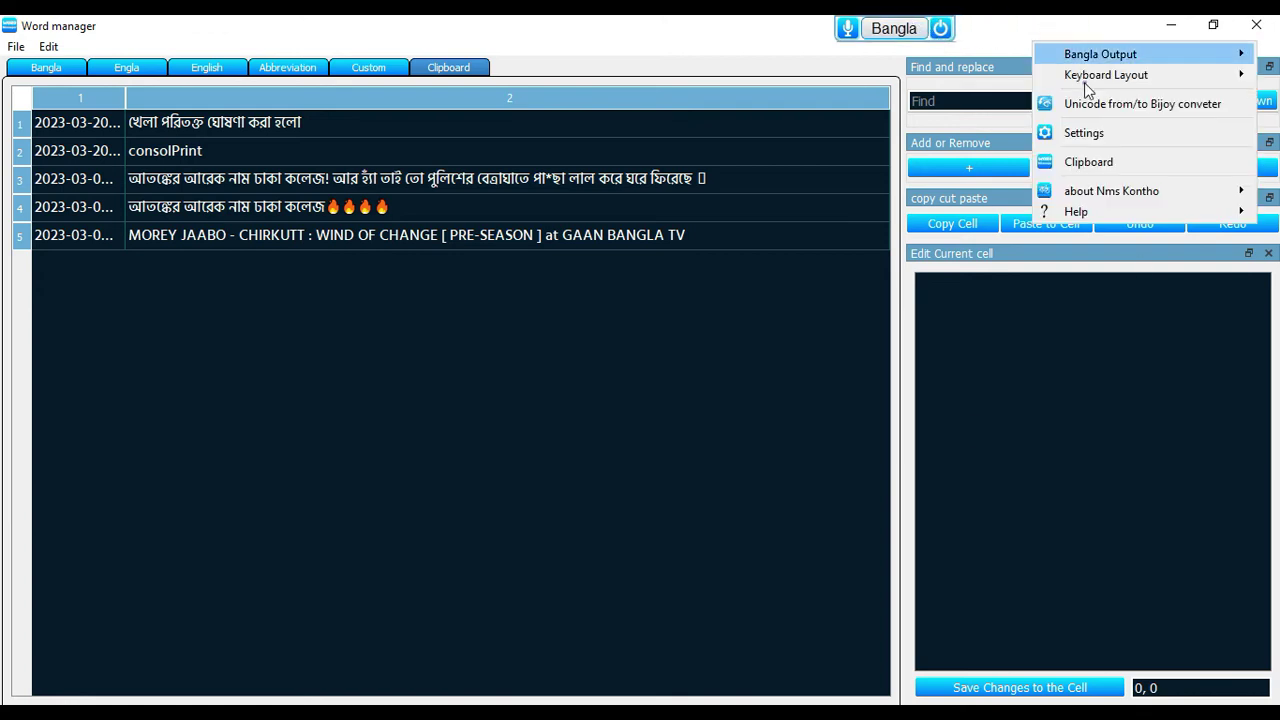
click(1085, 133)
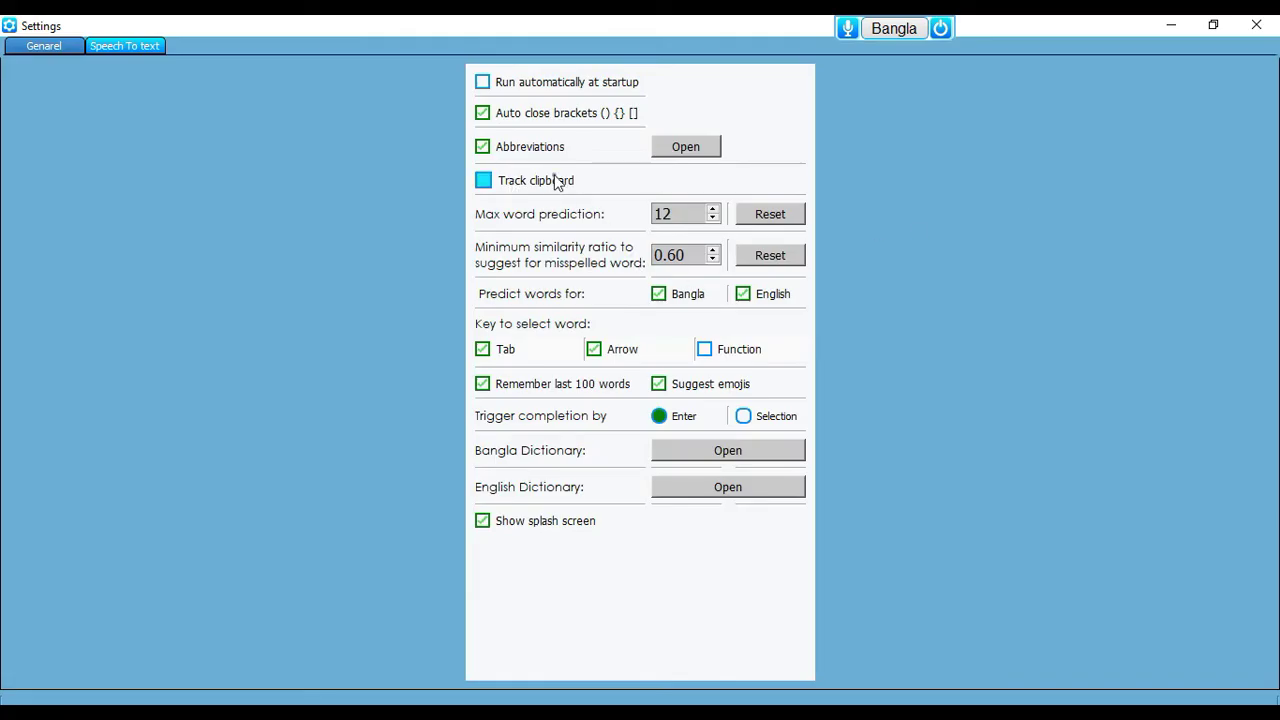
click(490, 183)
click(1171, 25)
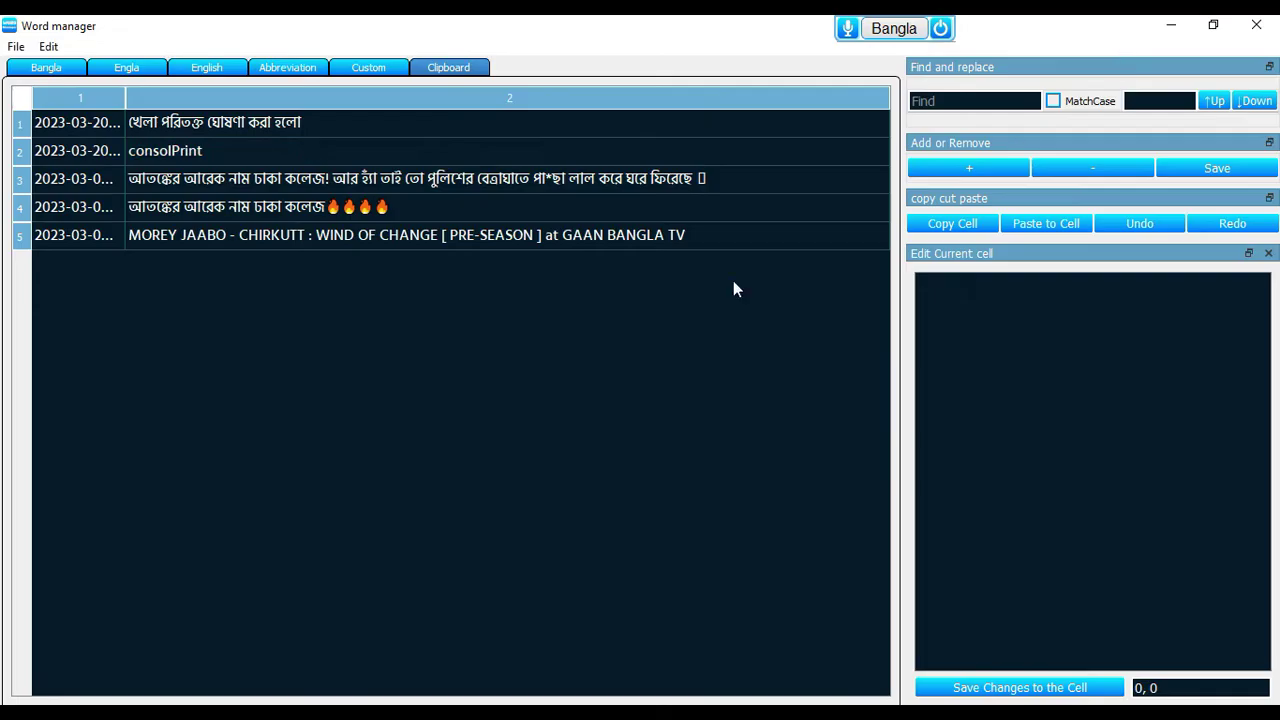
Copy the long Bangla line in clipboard history row 3 and close Word manager
click(219, 183)
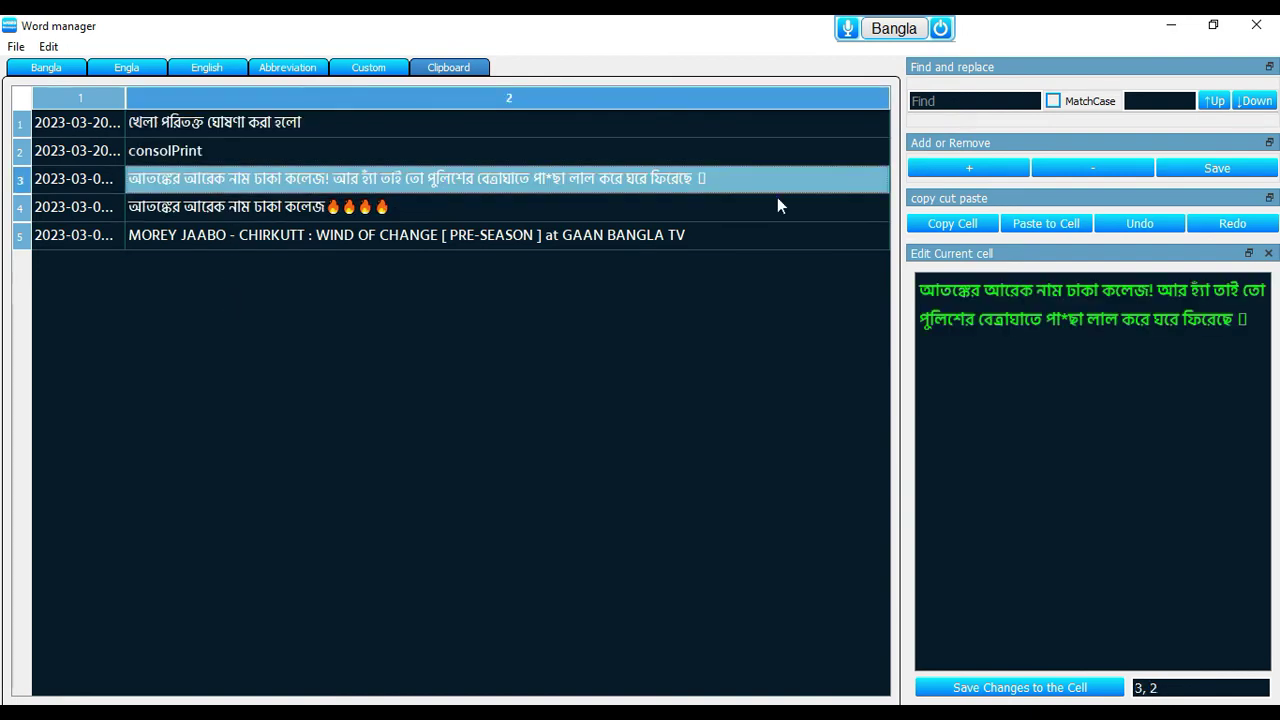
double_click(383, 190)
key(ctrl+c)
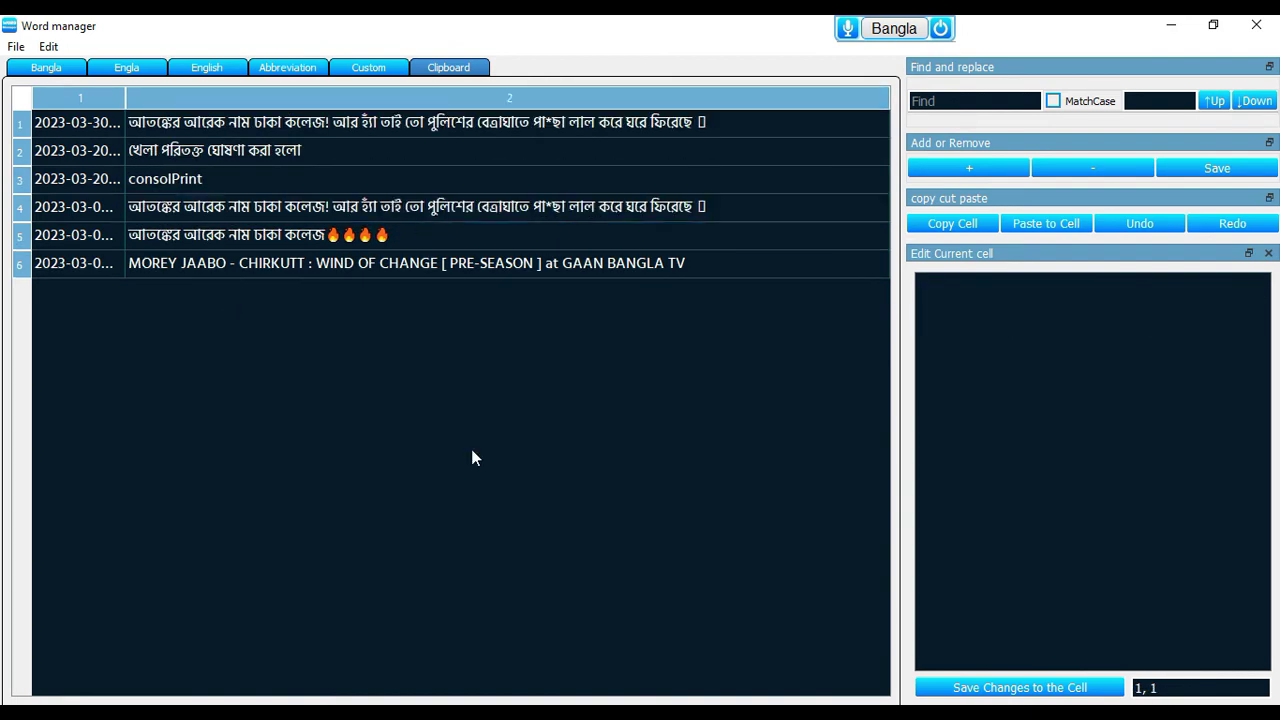
click(1275, 22)
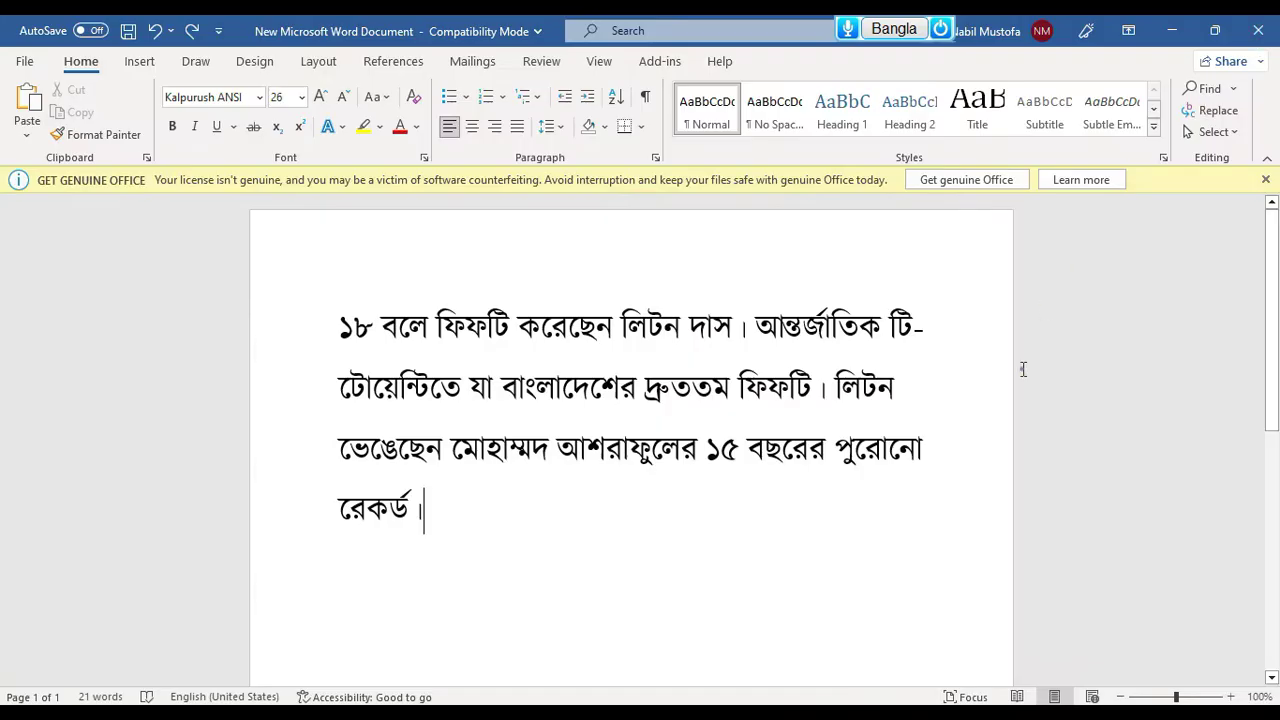
Paste and then delete the Bangla line in Word, and switch typing to English with F12
key(ctrl+v)
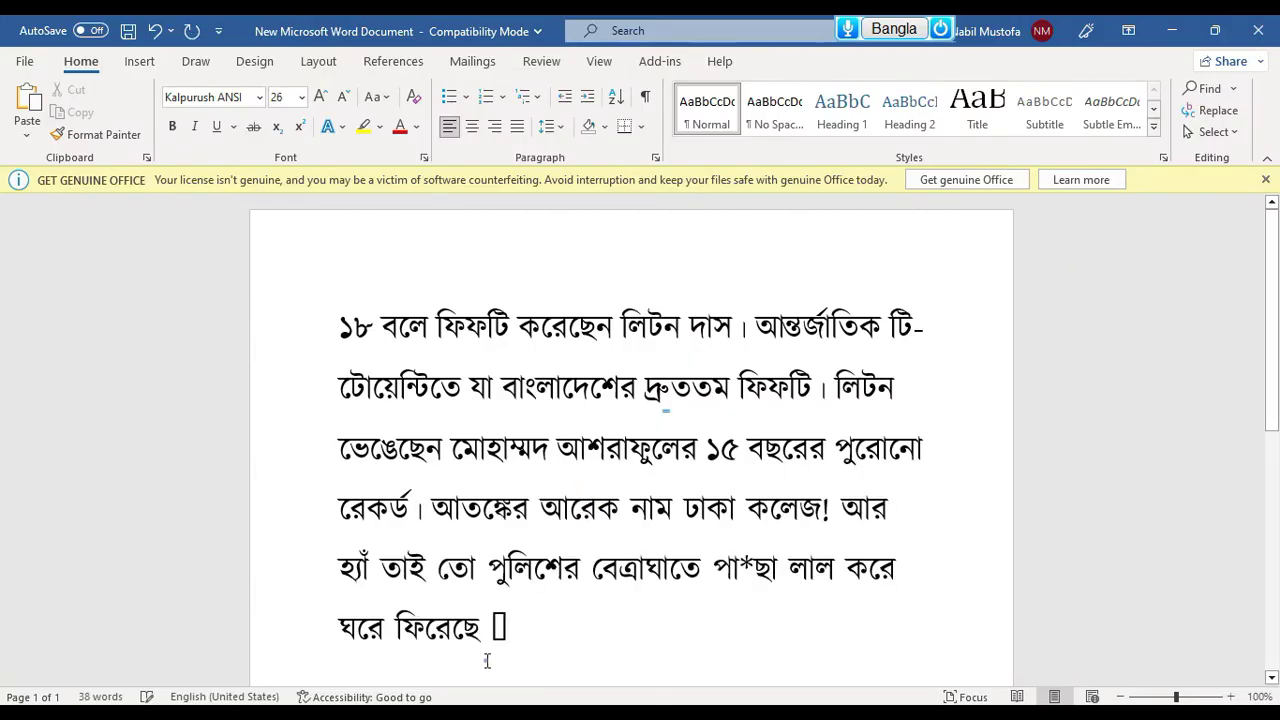
shift+click(435, 518)
key(Delete)
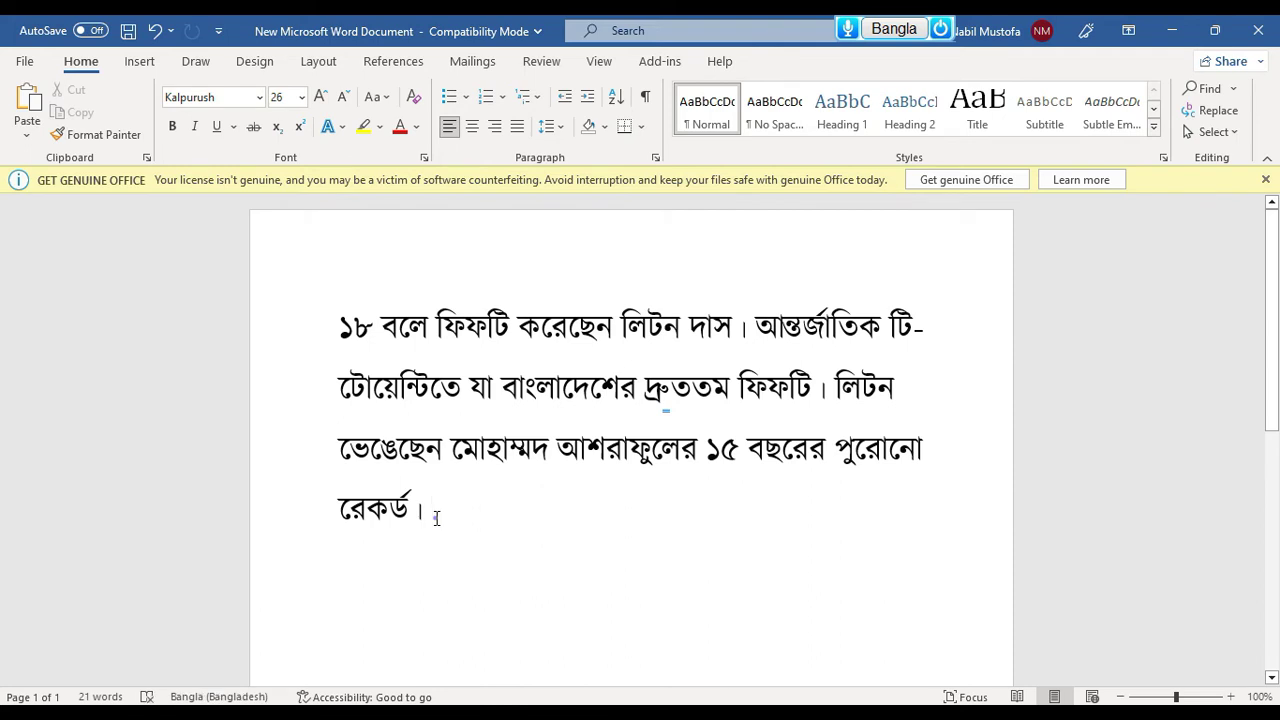
key(F12)
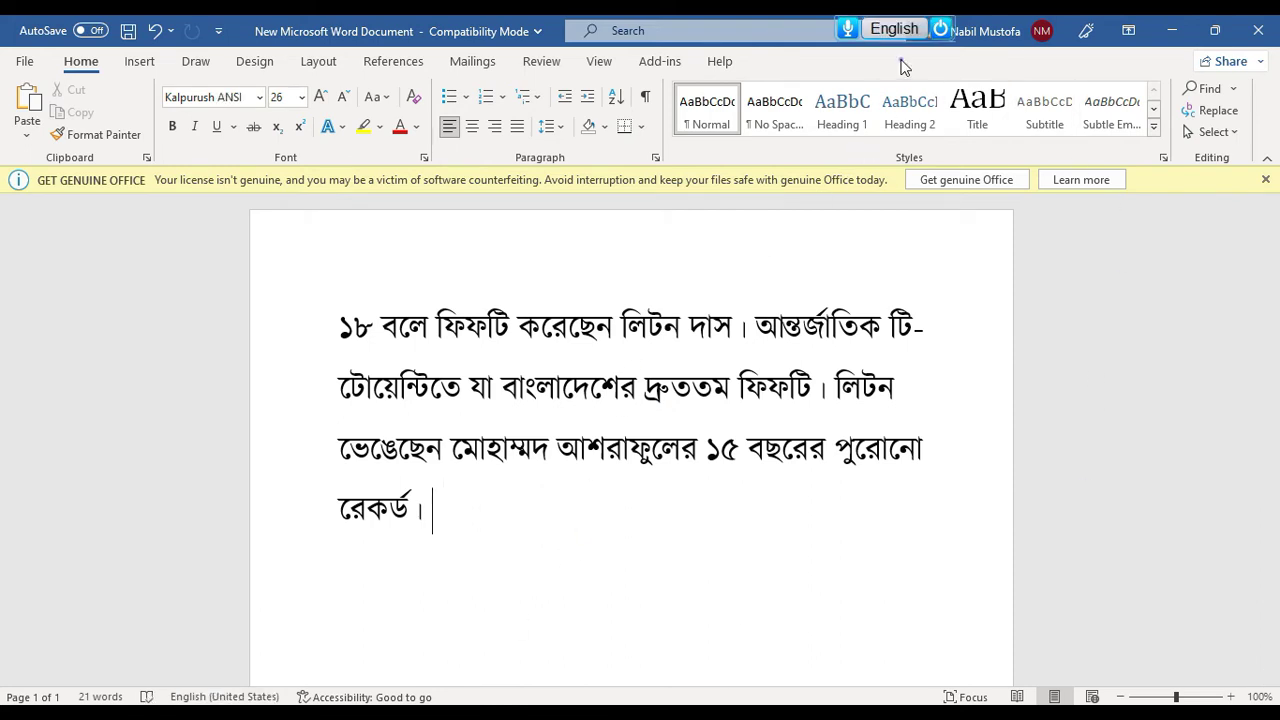
Open Nms Doc Pad, move it aside, and type the test text dfds
click(942, 29)
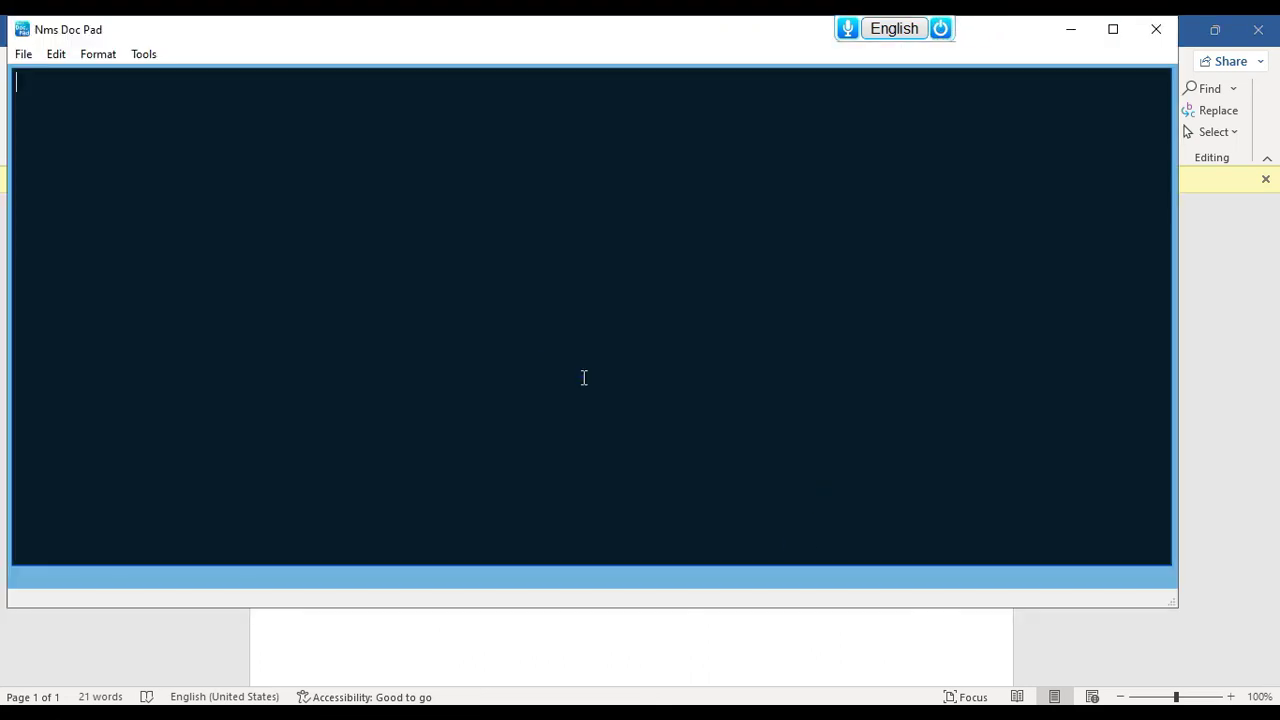
drag(326, 37, 603, 196)
mouse_move(952, 33)
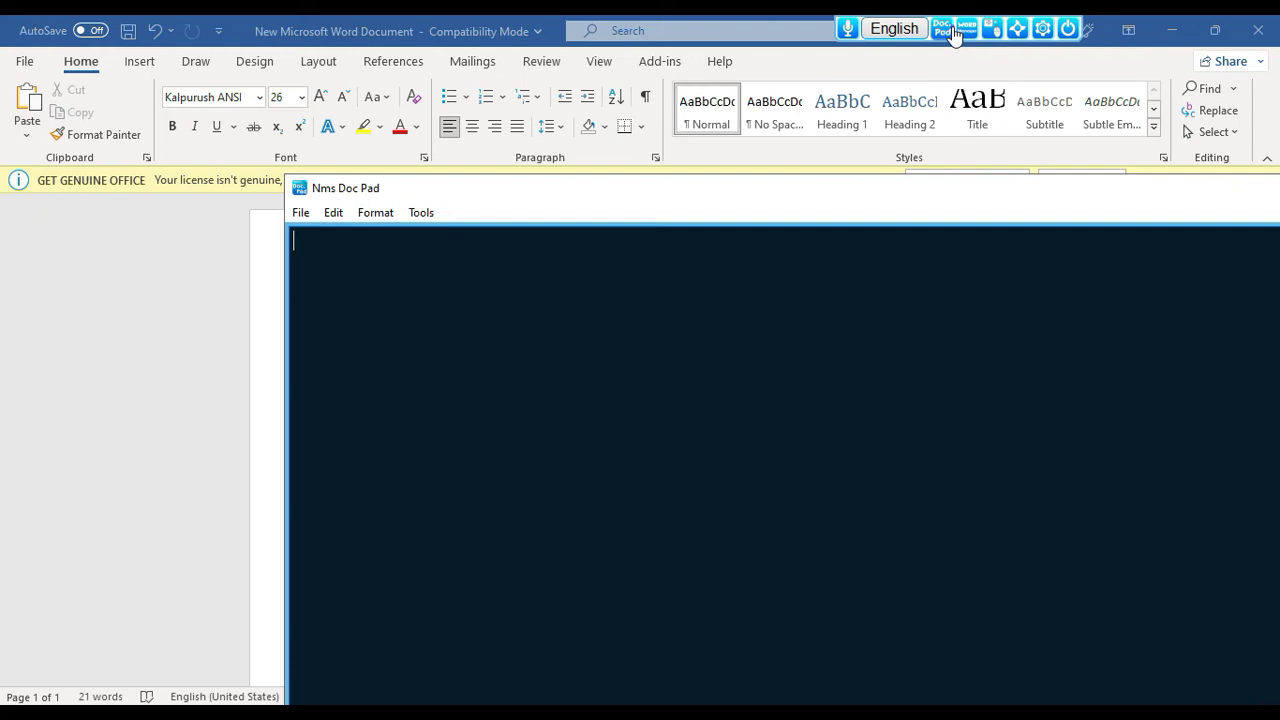
text(dfds)
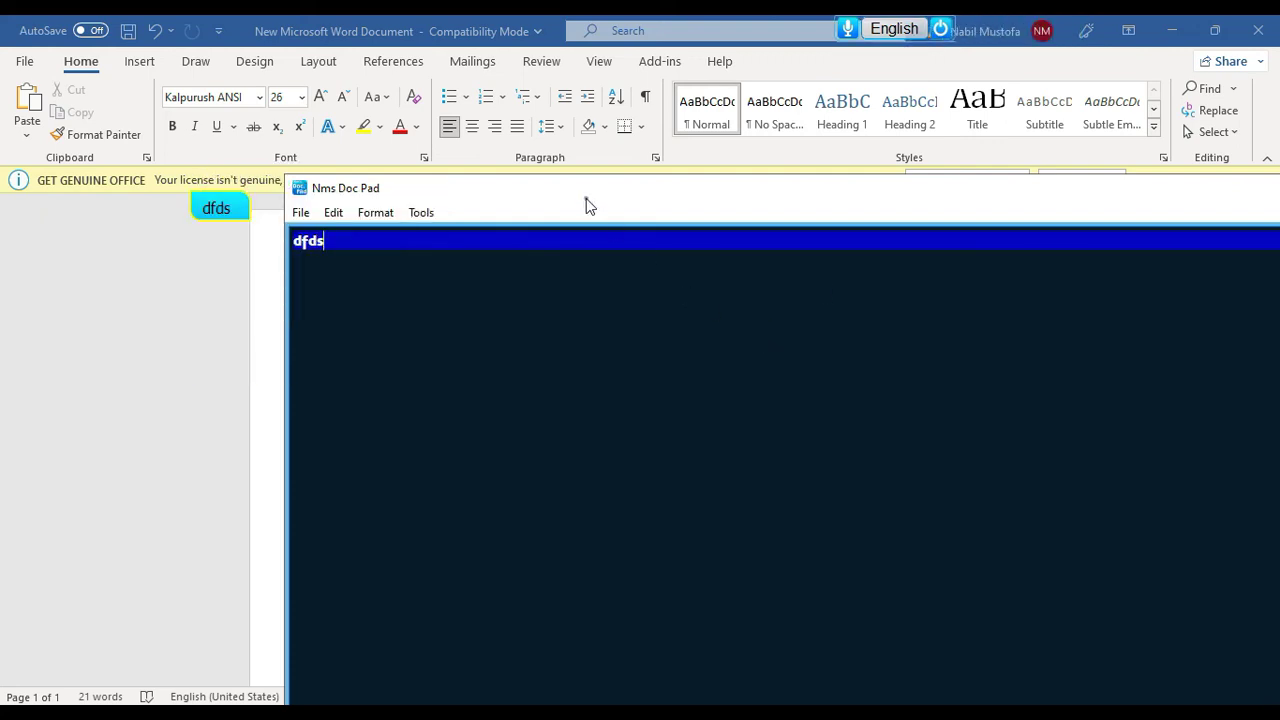
Set the Doc Pad font to MS Shell Dlg 2 at size 32
click(375, 212)
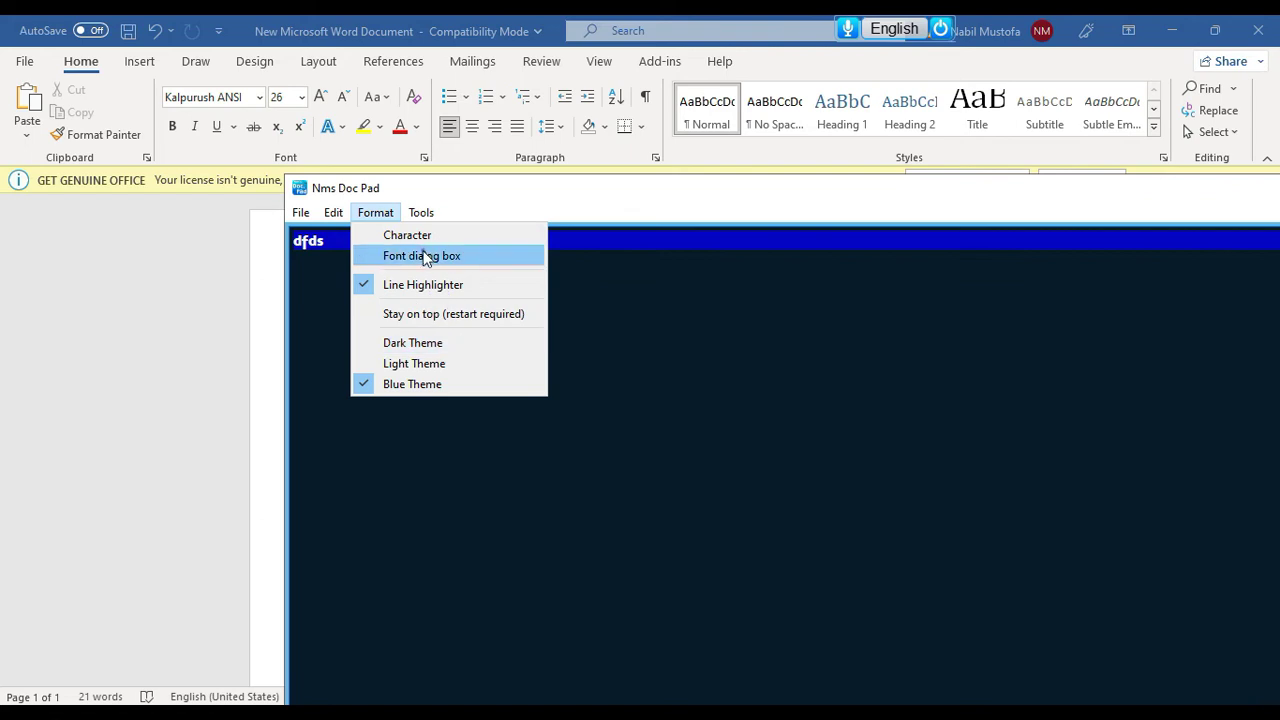
click(419, 240)
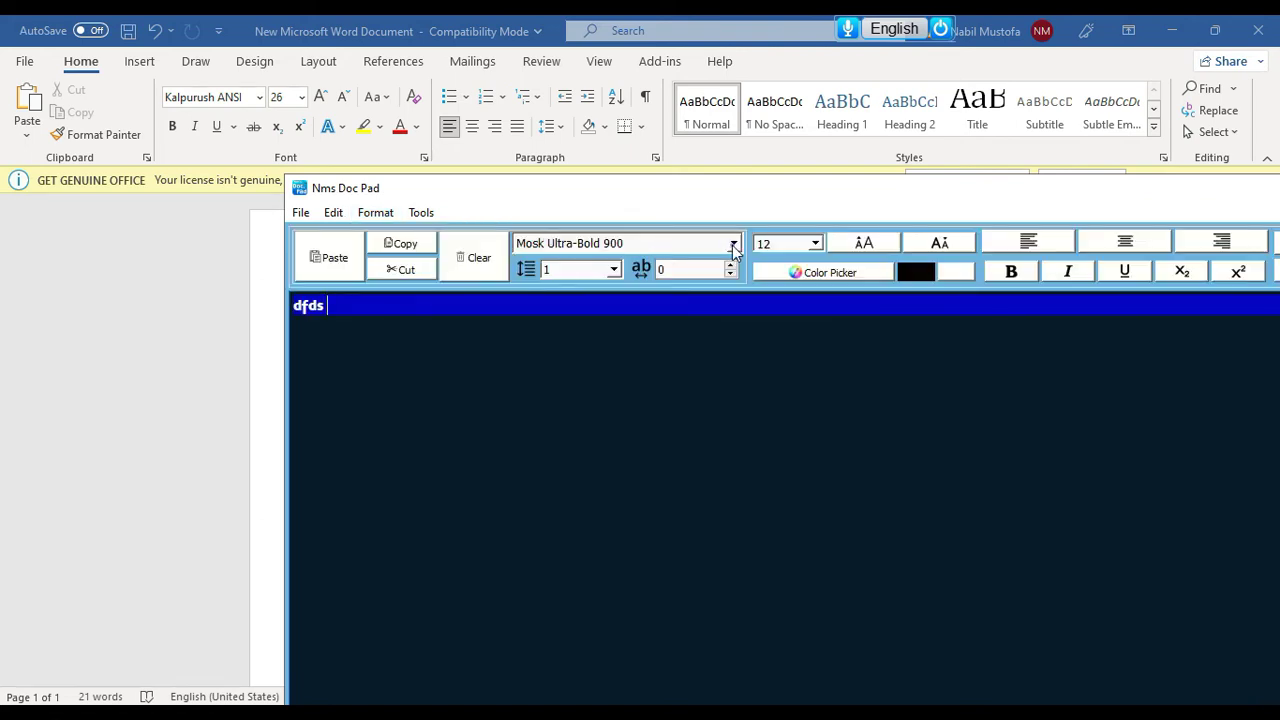
click(733, 243)
click(600, 466)
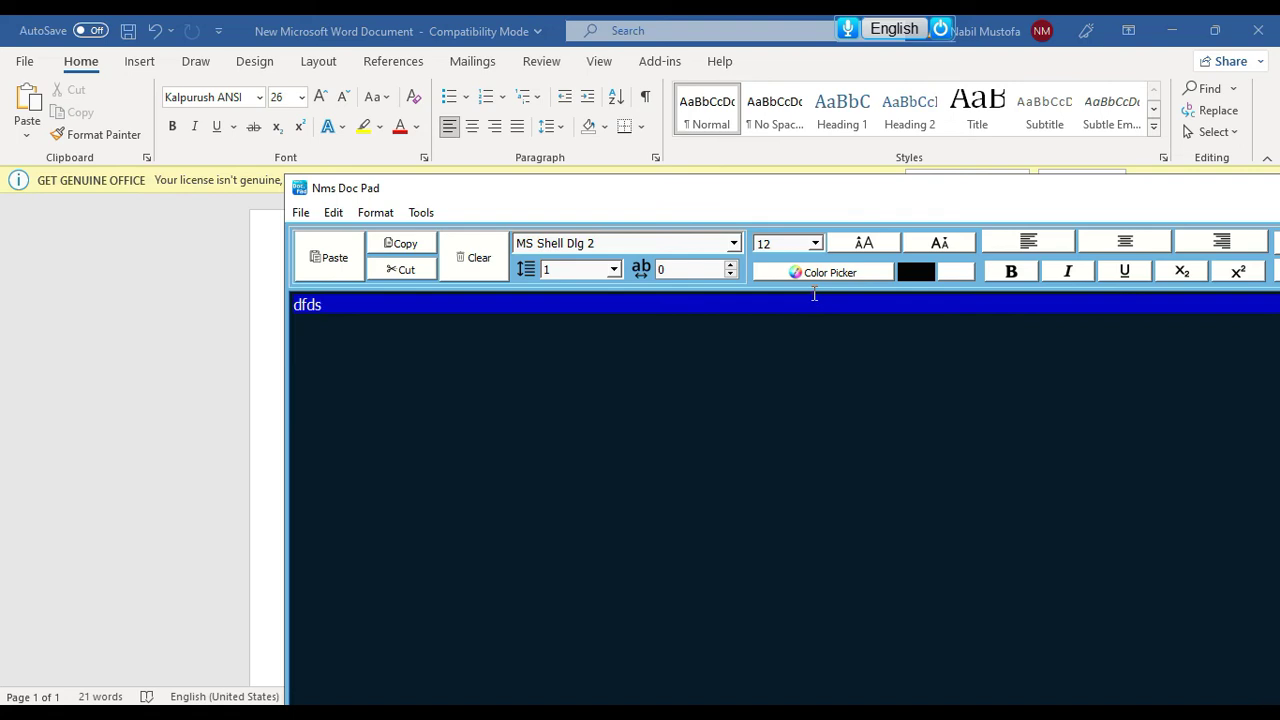
click(815, 243)
click(785, 382)
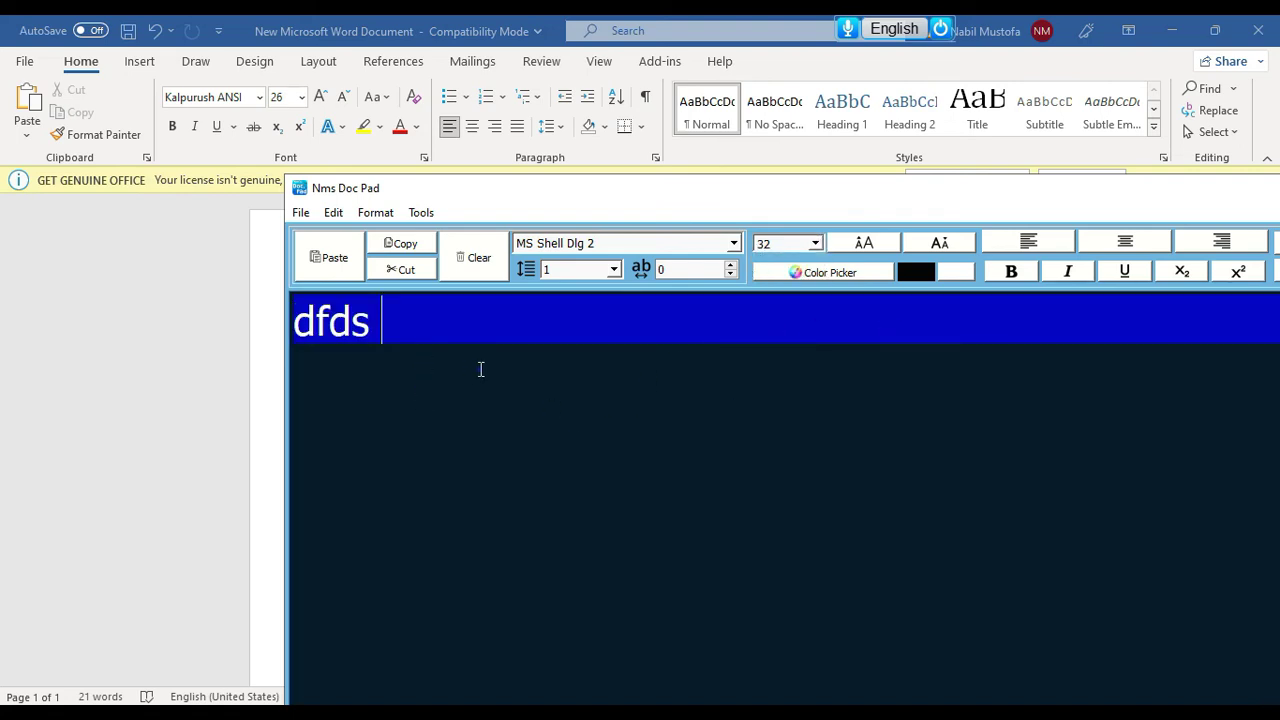
Clear the test text and maximize the Doc Pad window
key(BackSpace)
key(BackSpace)
key(BackSpace)
key(BackSpace)
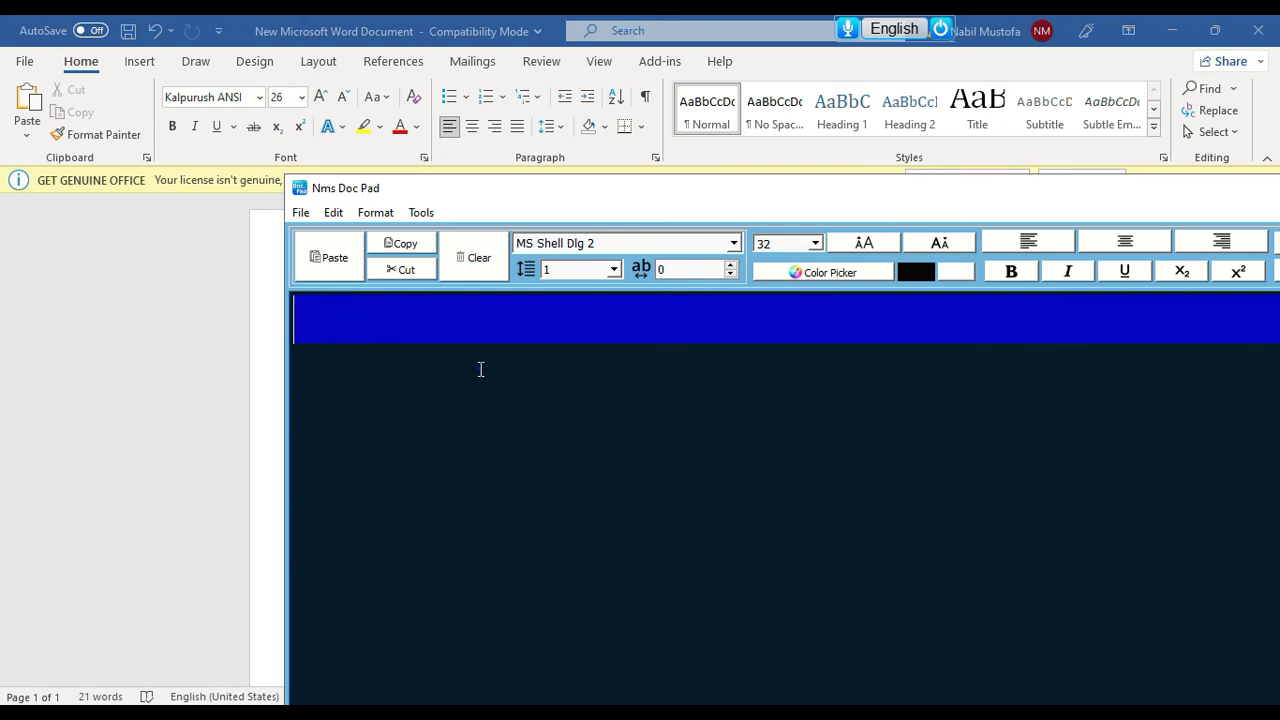
text(f)
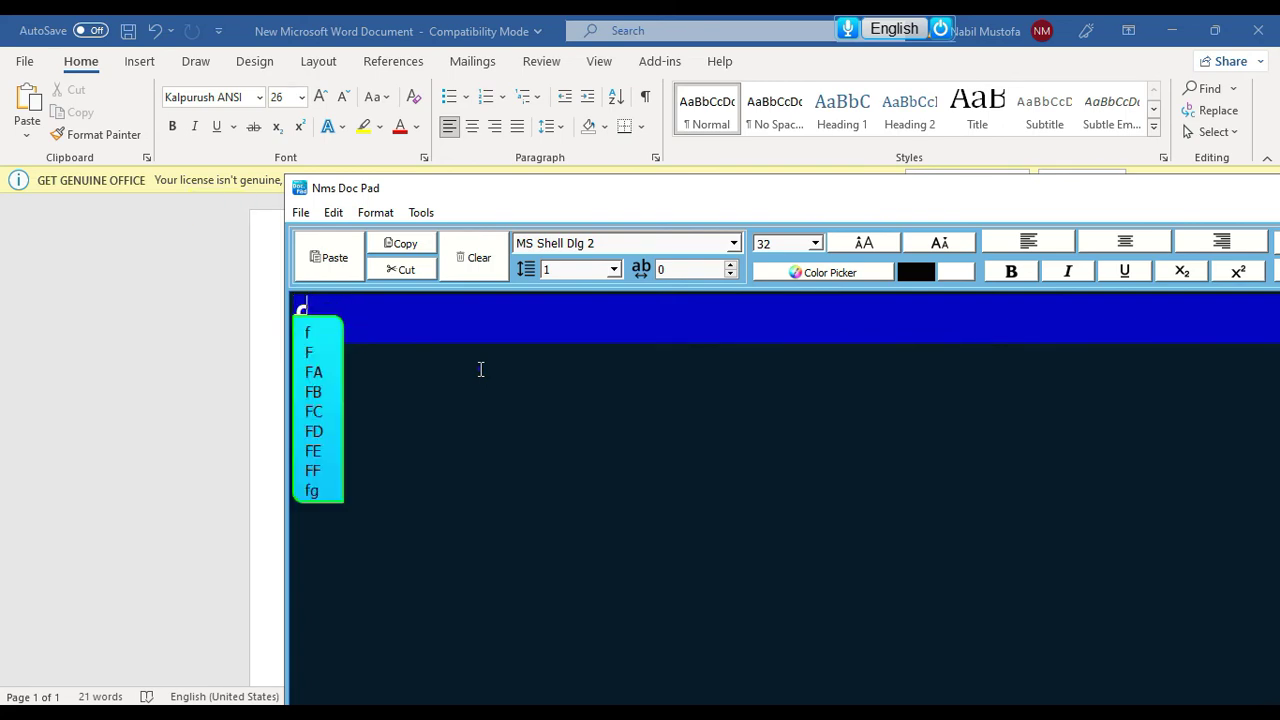
double_click(800, 194)
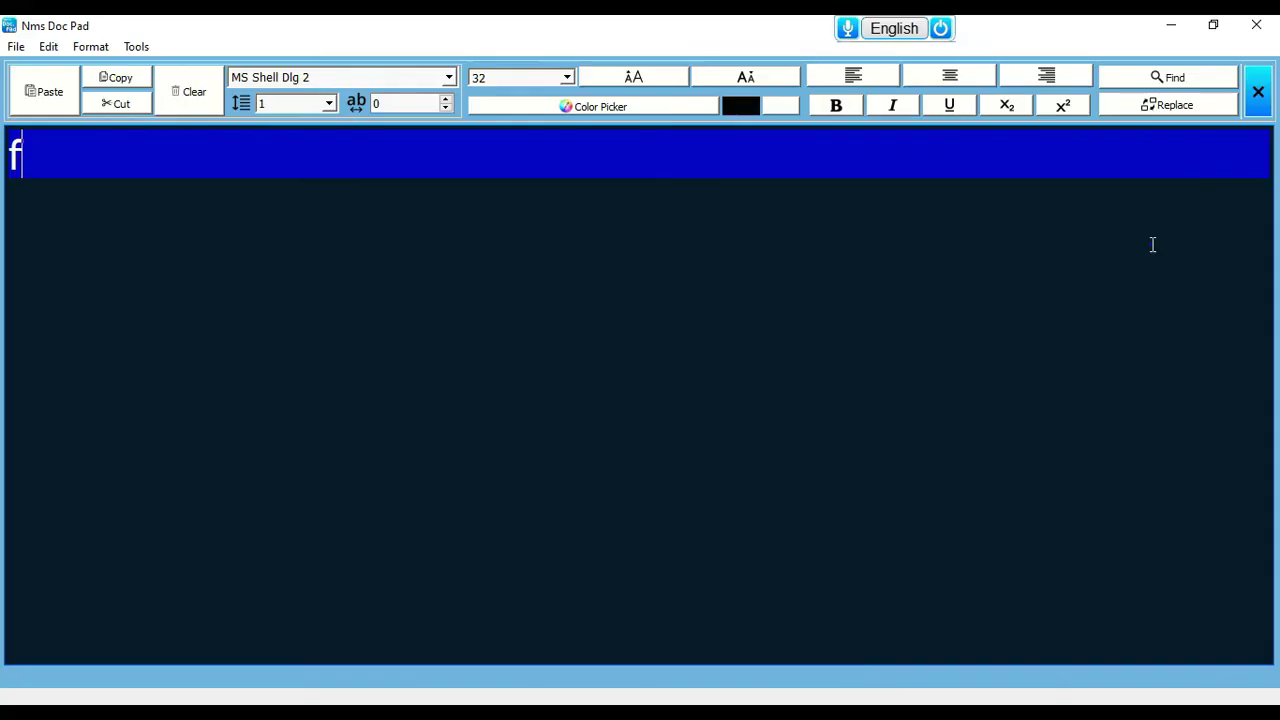
key(BackSpace)
Type fire, monkey and rocket, each followed by its suggested emoji 🔥 🐒 🚀
text(fire)
key(Down)
key(Return)
text(monkey)
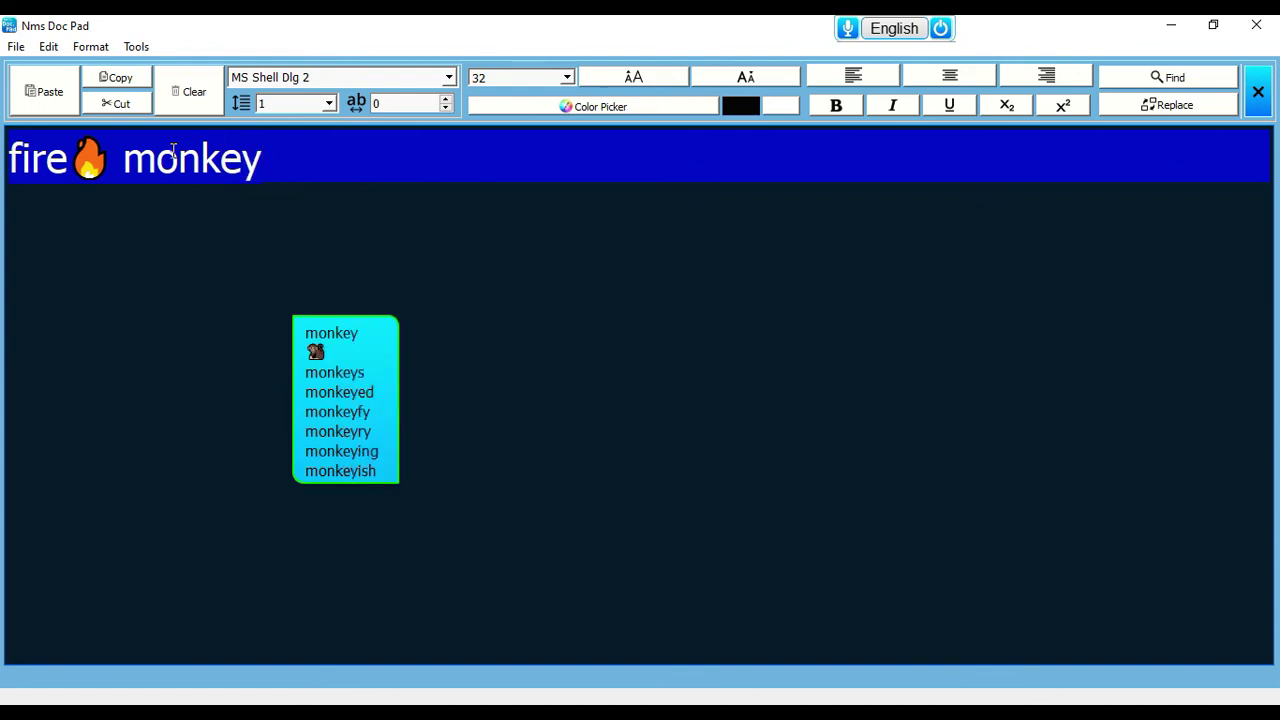
key(Down)
key(Down)
key(Return)
text(ro)
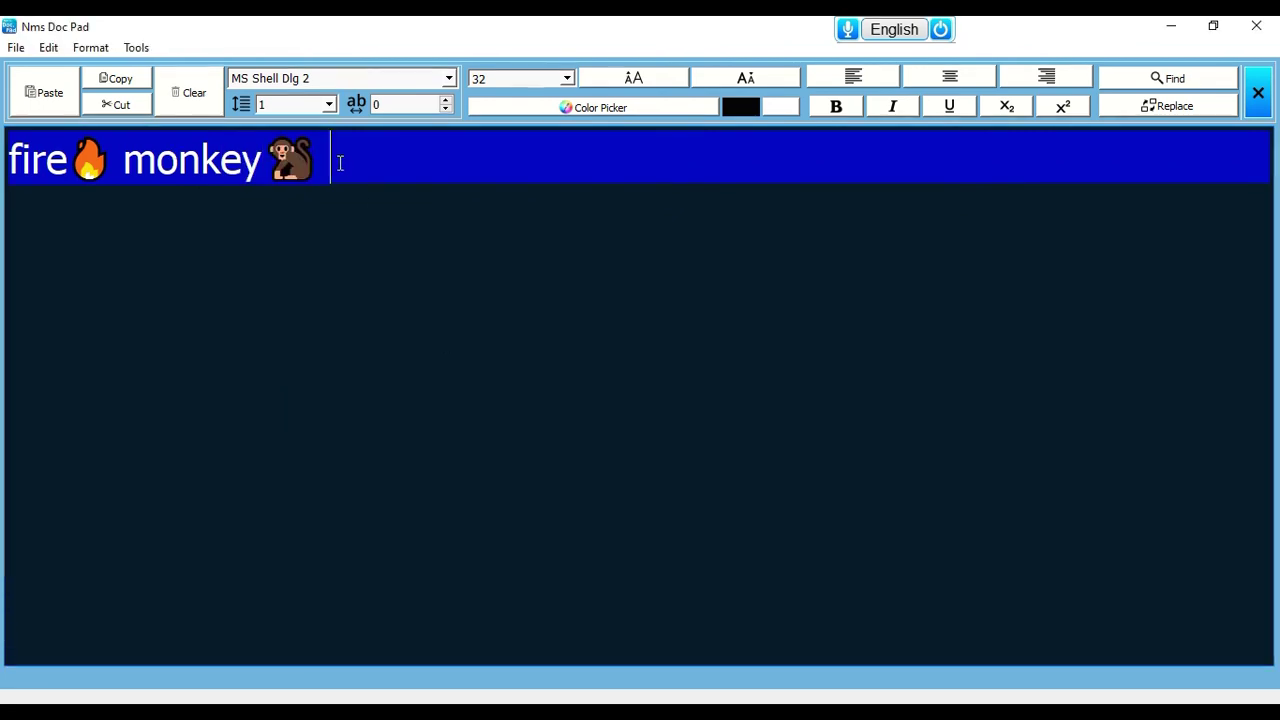
text(cket)
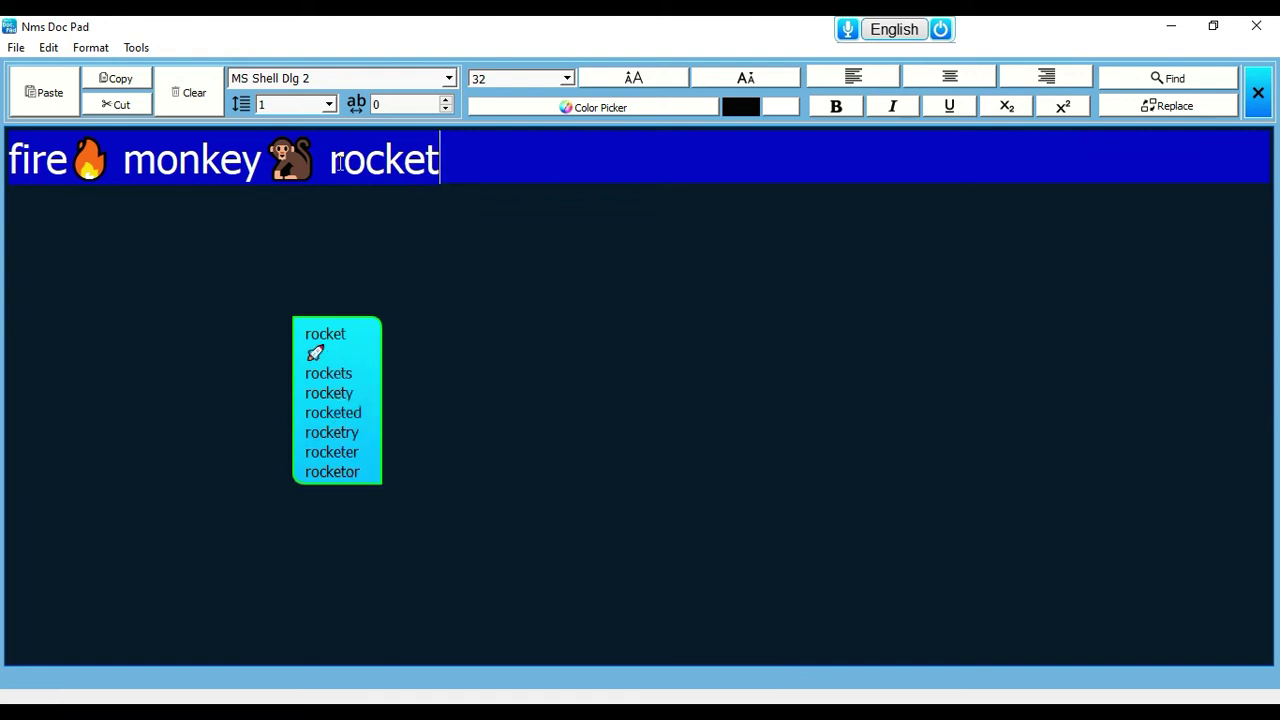
key(Down)
key(Down)
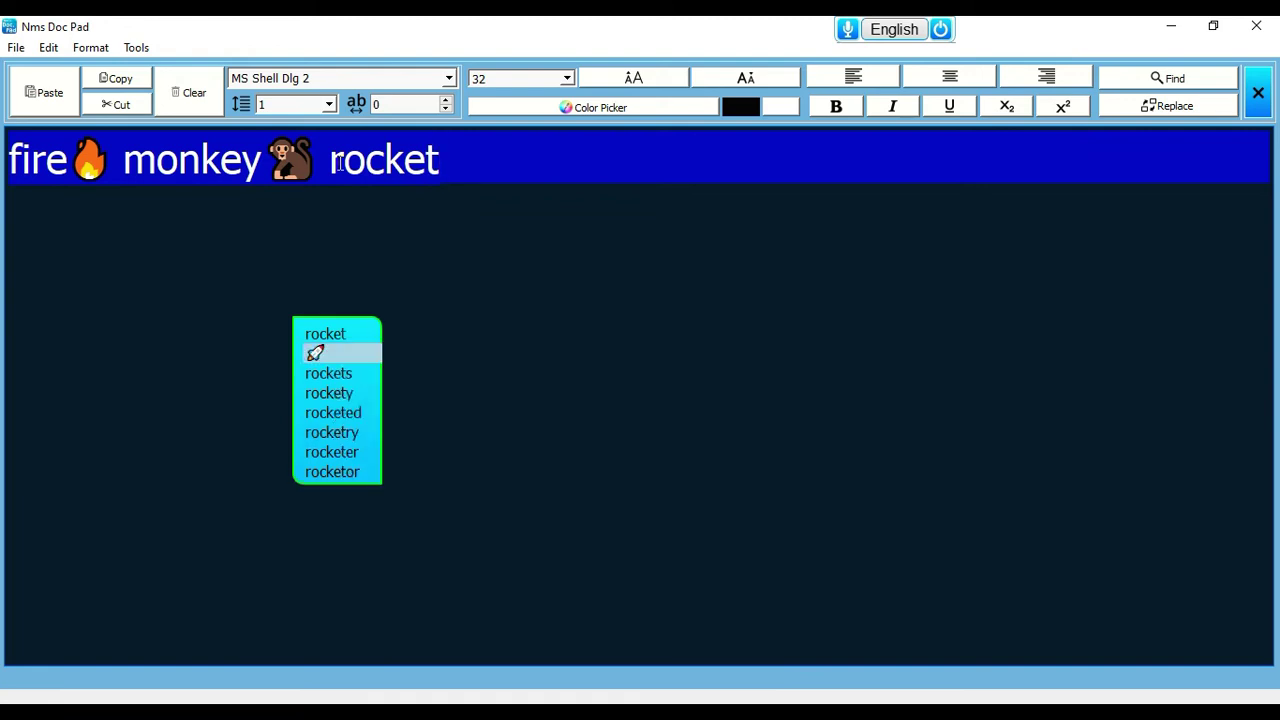
key(Return)
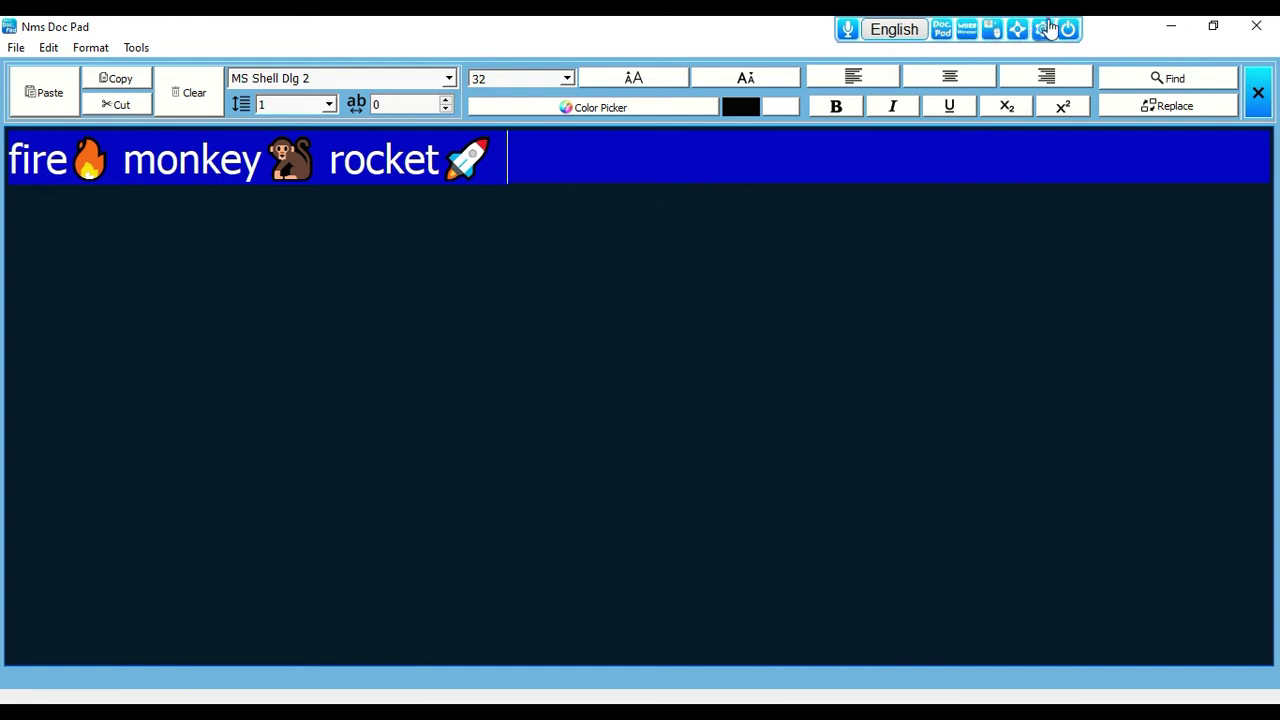
click(1047, 28)
mouse_move(1063, 213)
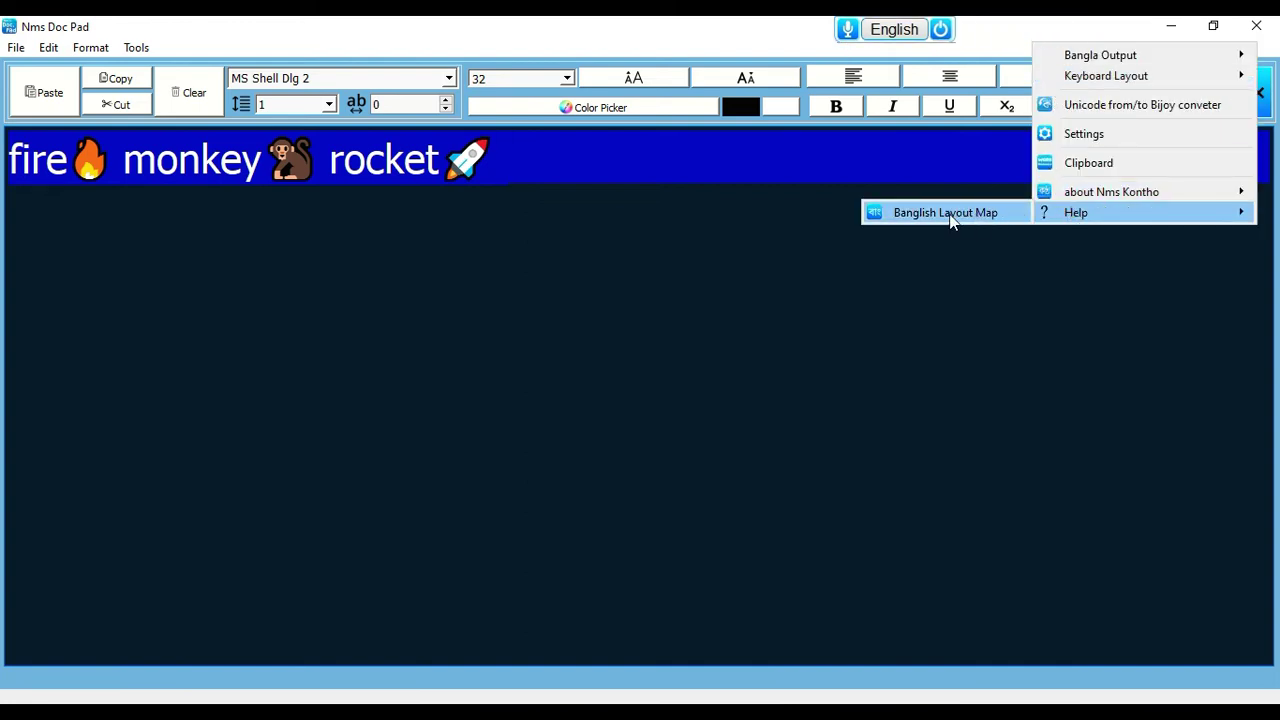
Open the Banglish Layout Map PDF and dock it on the right side
click(945, 213)
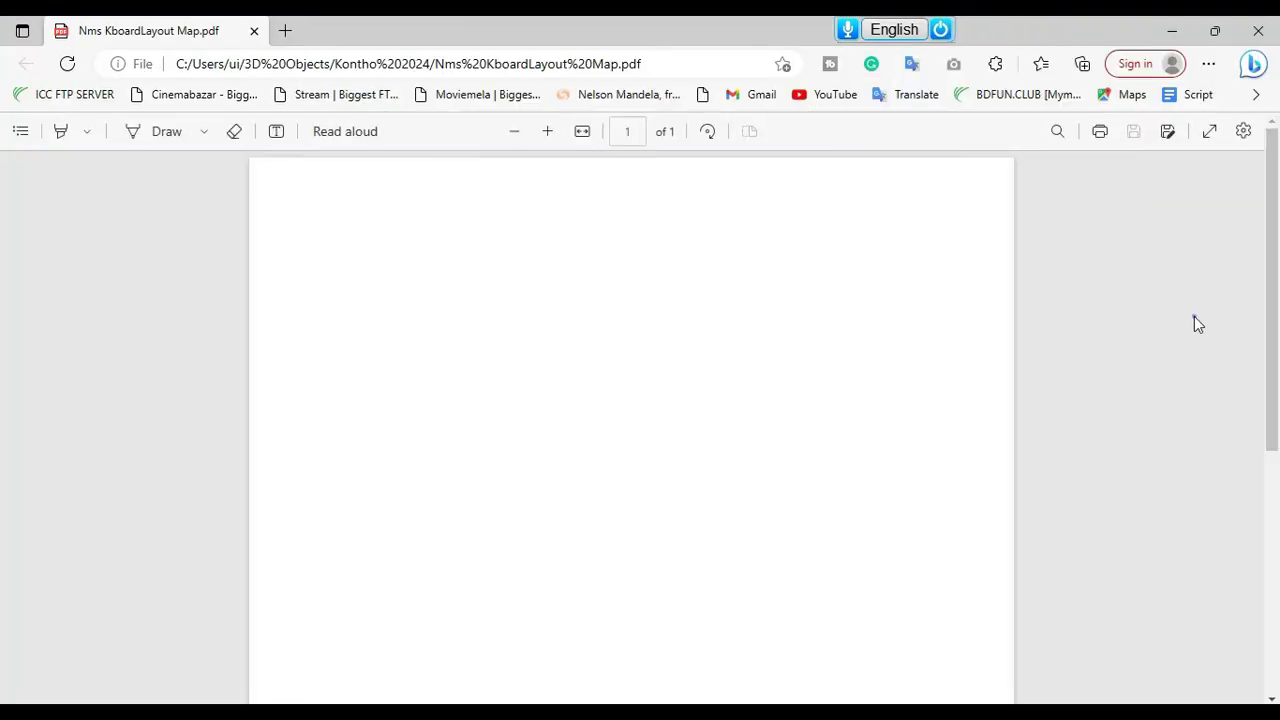
scroll(1234, 449, up, 5)
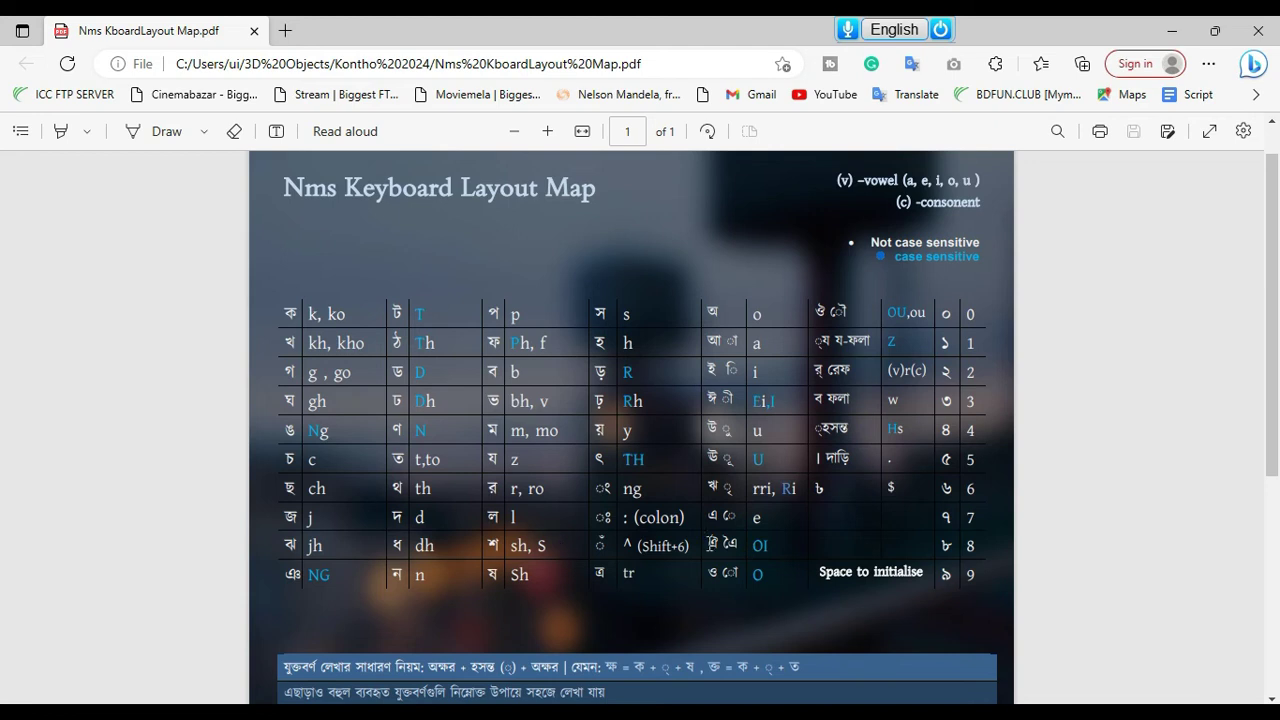
scroll(1277, 412, down, 4)
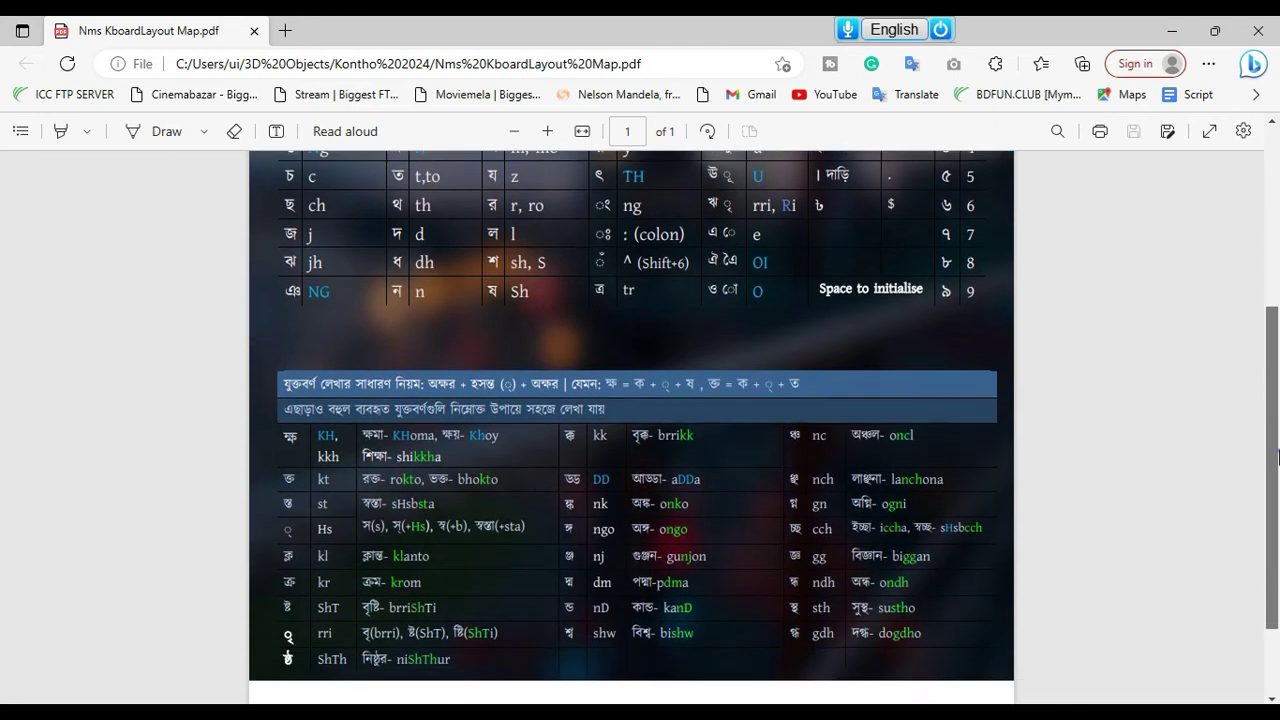
scroll(1277, 515, up, 3)
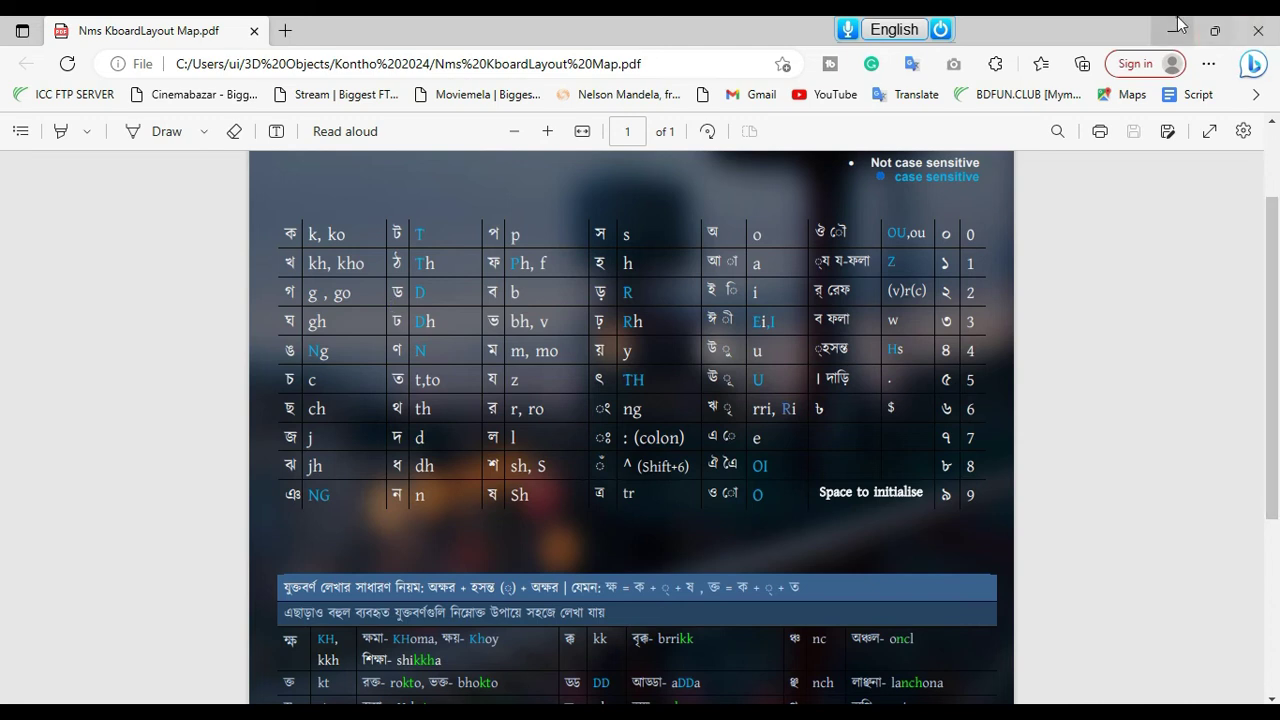
drag(557, 23, 988, 57)
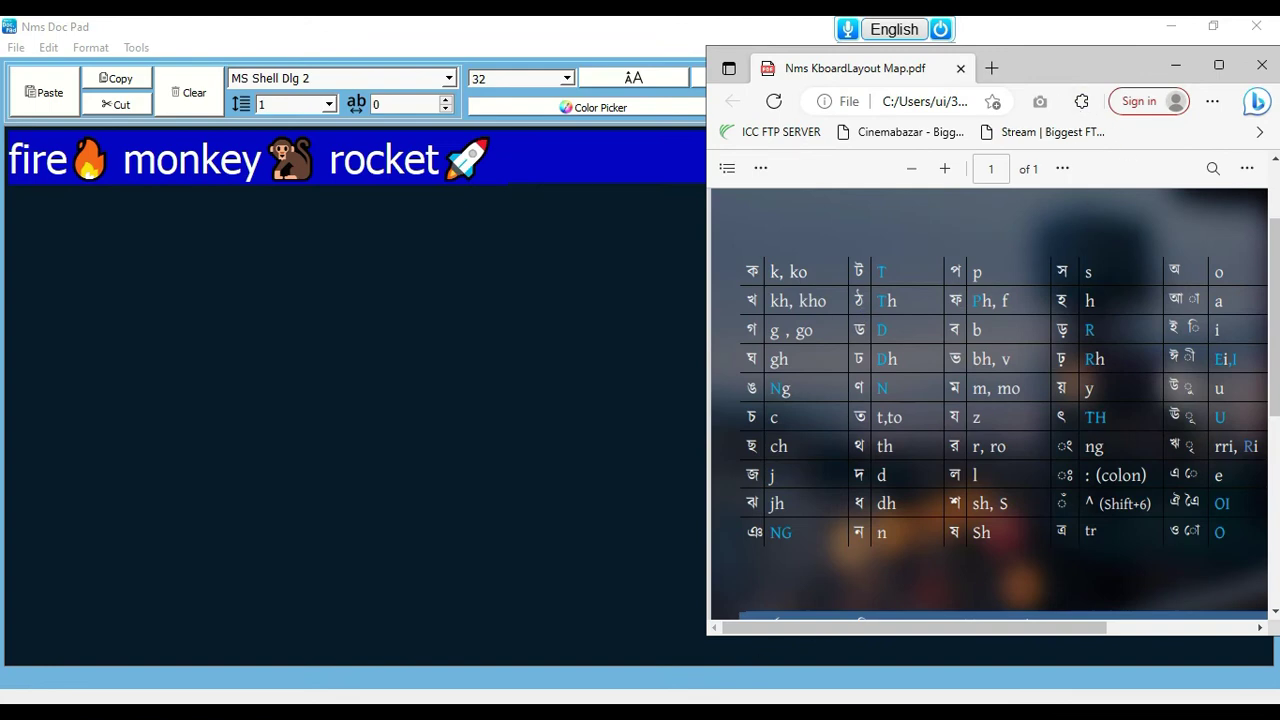
Place the Word cursor before আশরাফুলের and nudge the layout map to the upper right
click(686, 700)
mouse_move(745, 702)
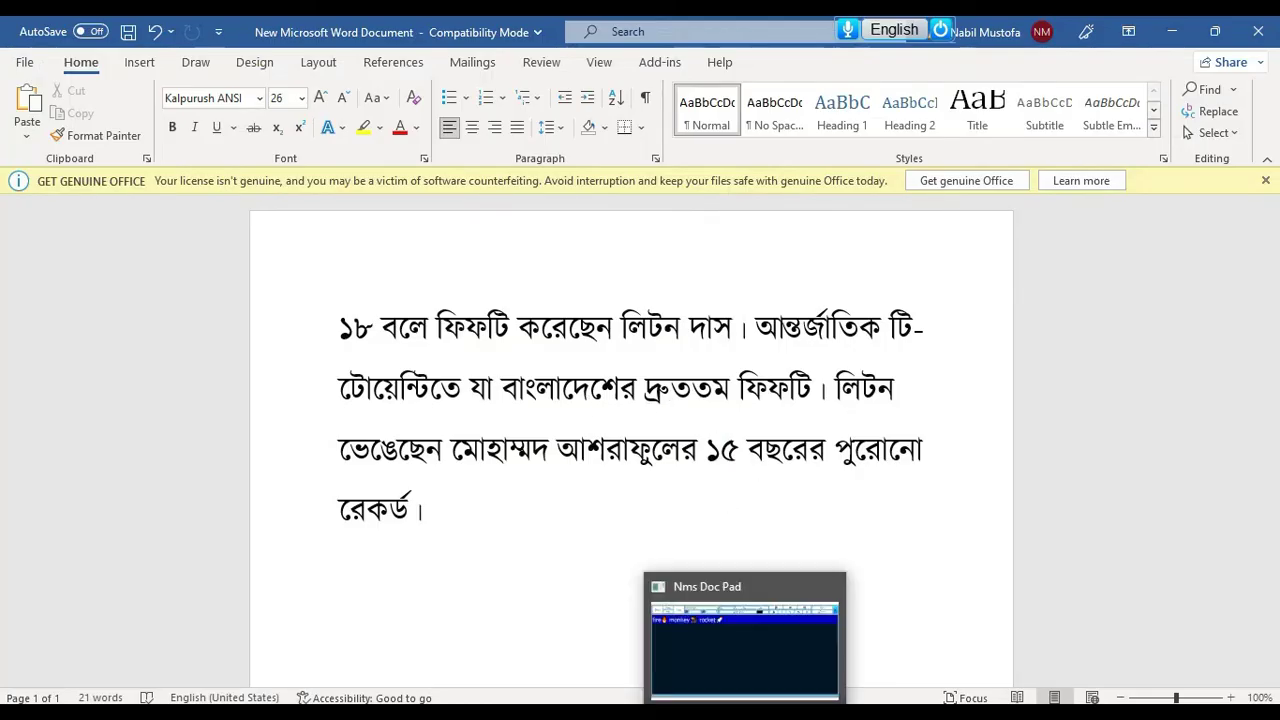
click(557, 445)
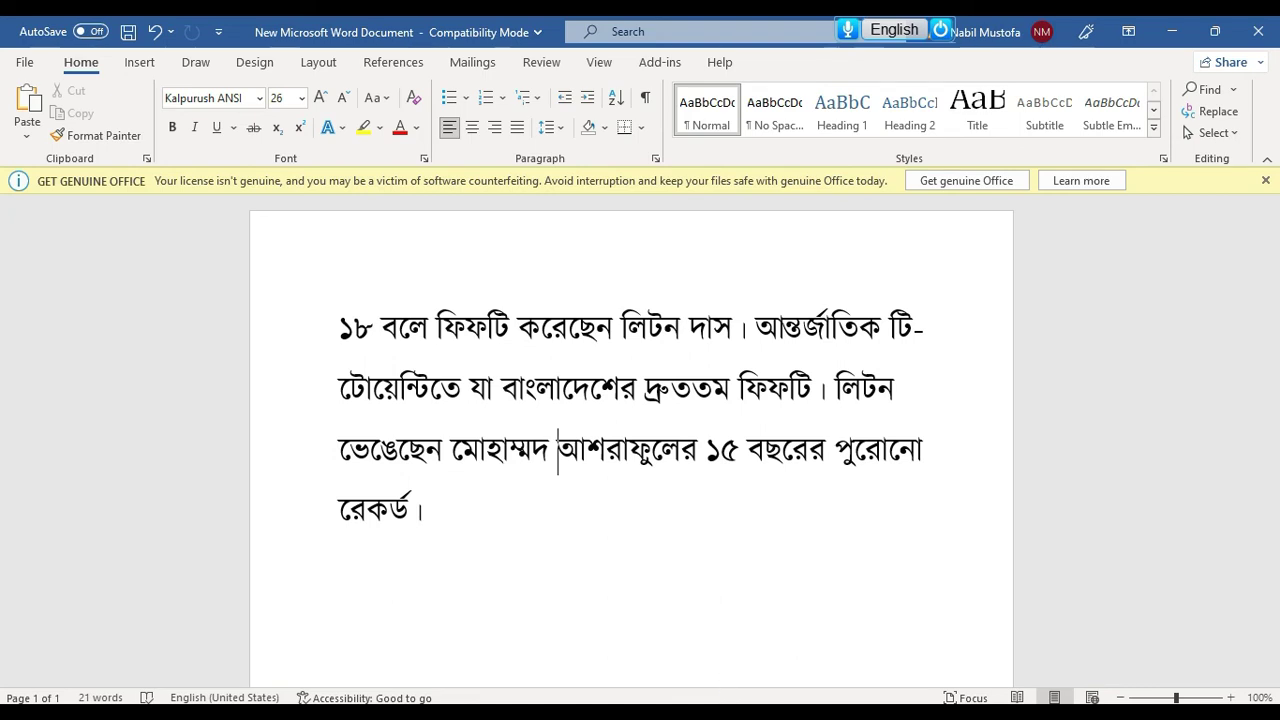
key(alt+Tab)
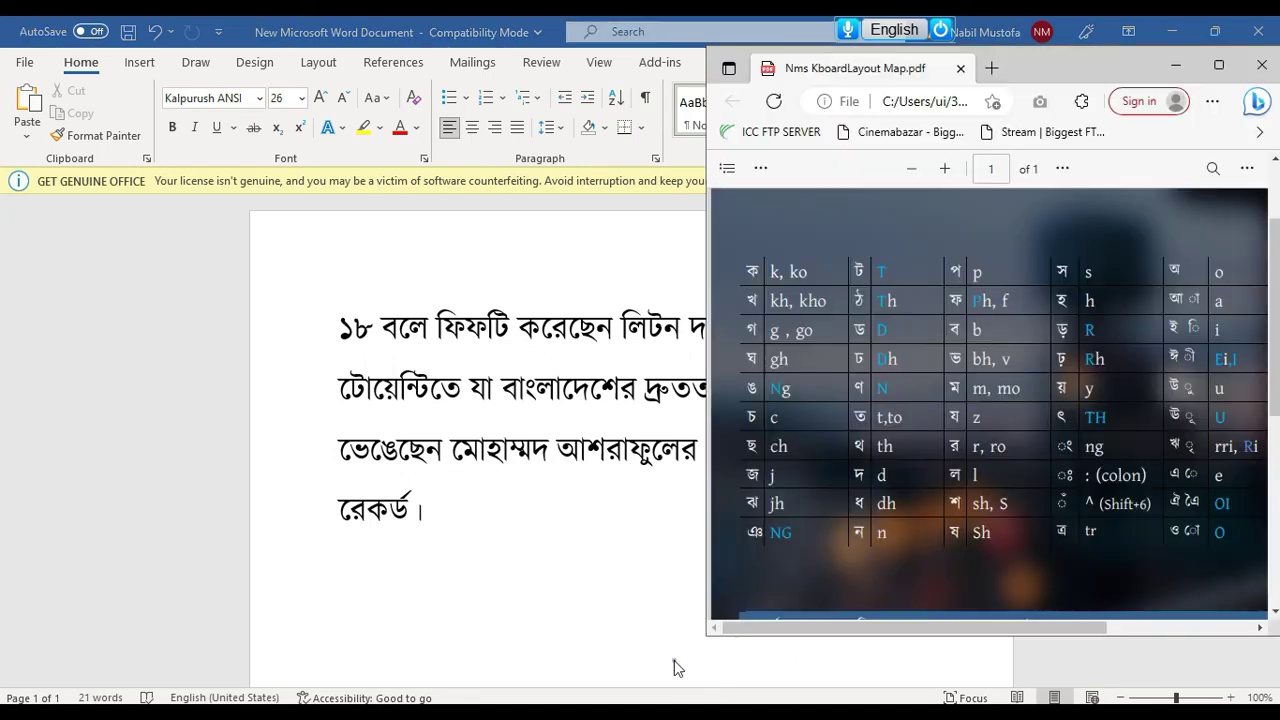
drag(1090, 50, 1053, 103)
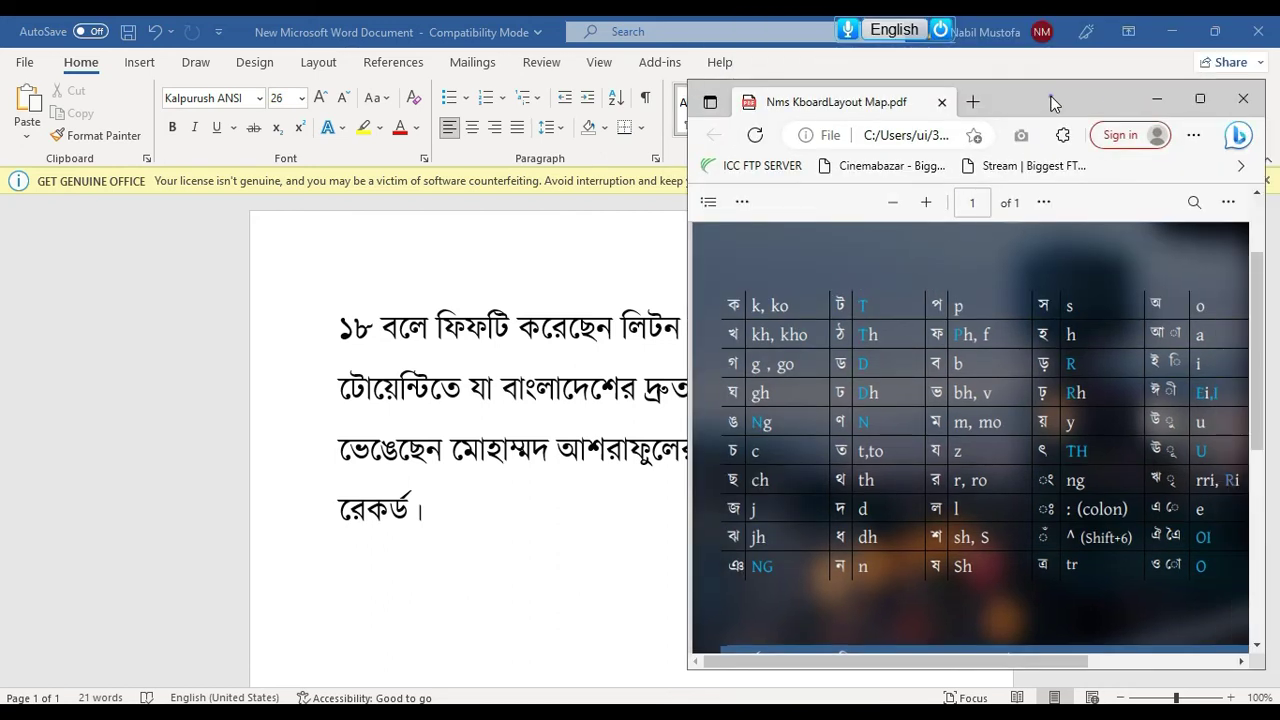
drag(1006, 96, 1026, 97)
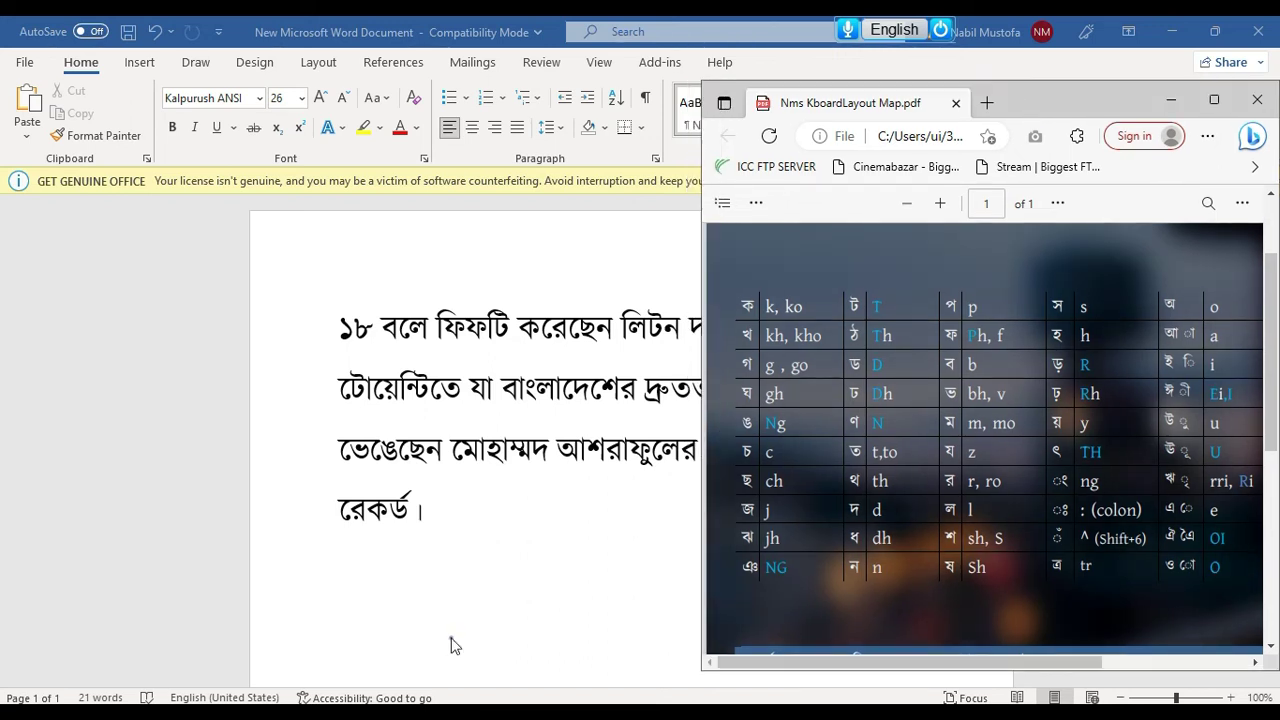
click(512, 511)
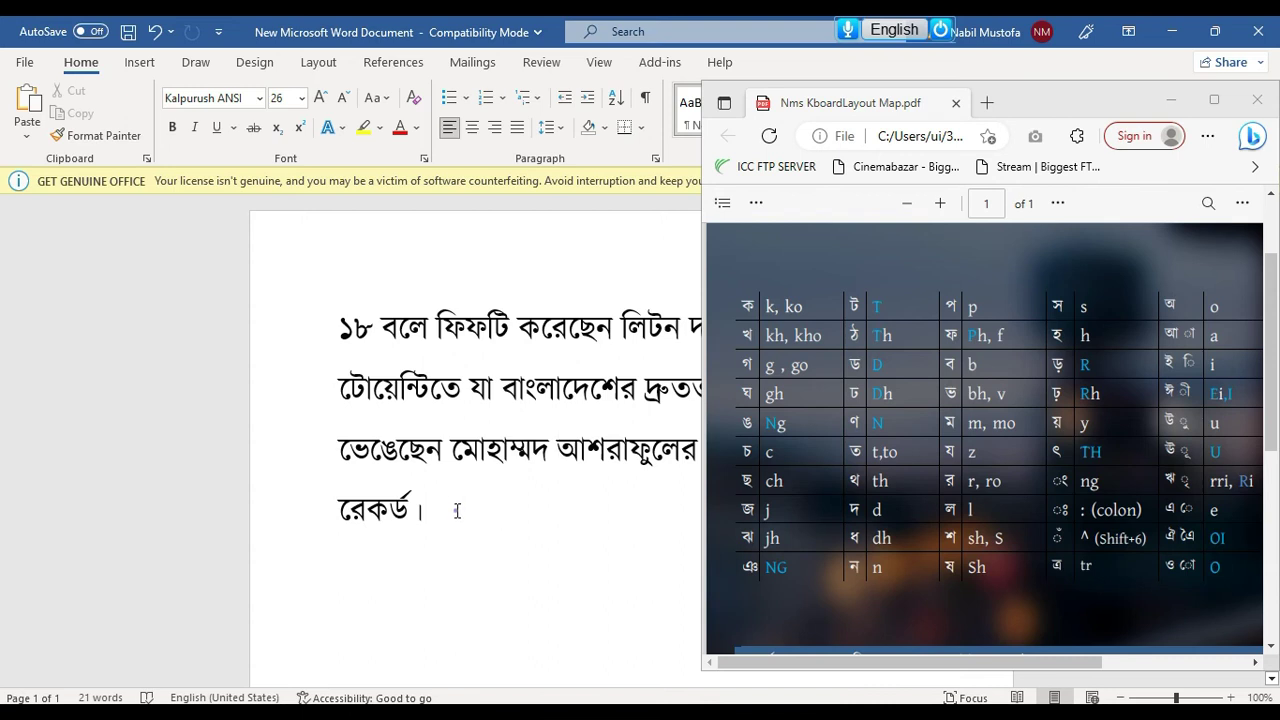
Type dfd after রেকর্ড।, set its last letters in Barlow Condensed, and close the layout map PDF
text(dfd)
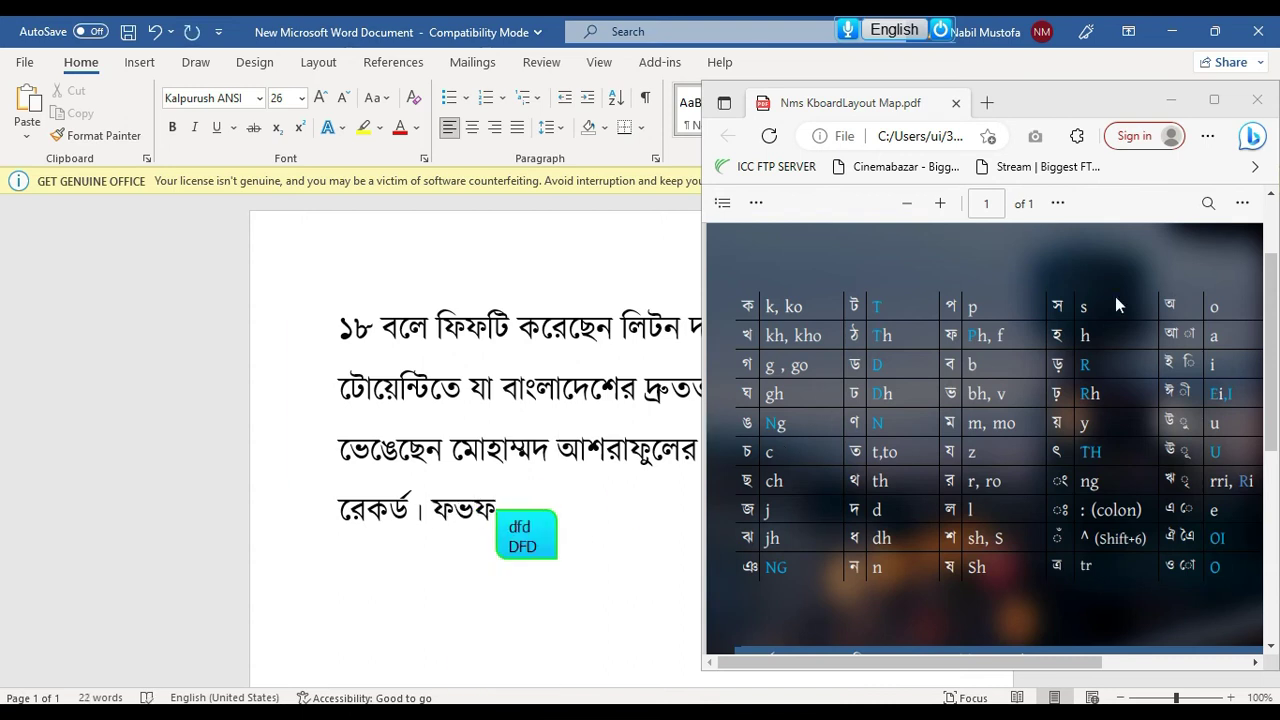
key(shift+Left)
key(shift+Left)
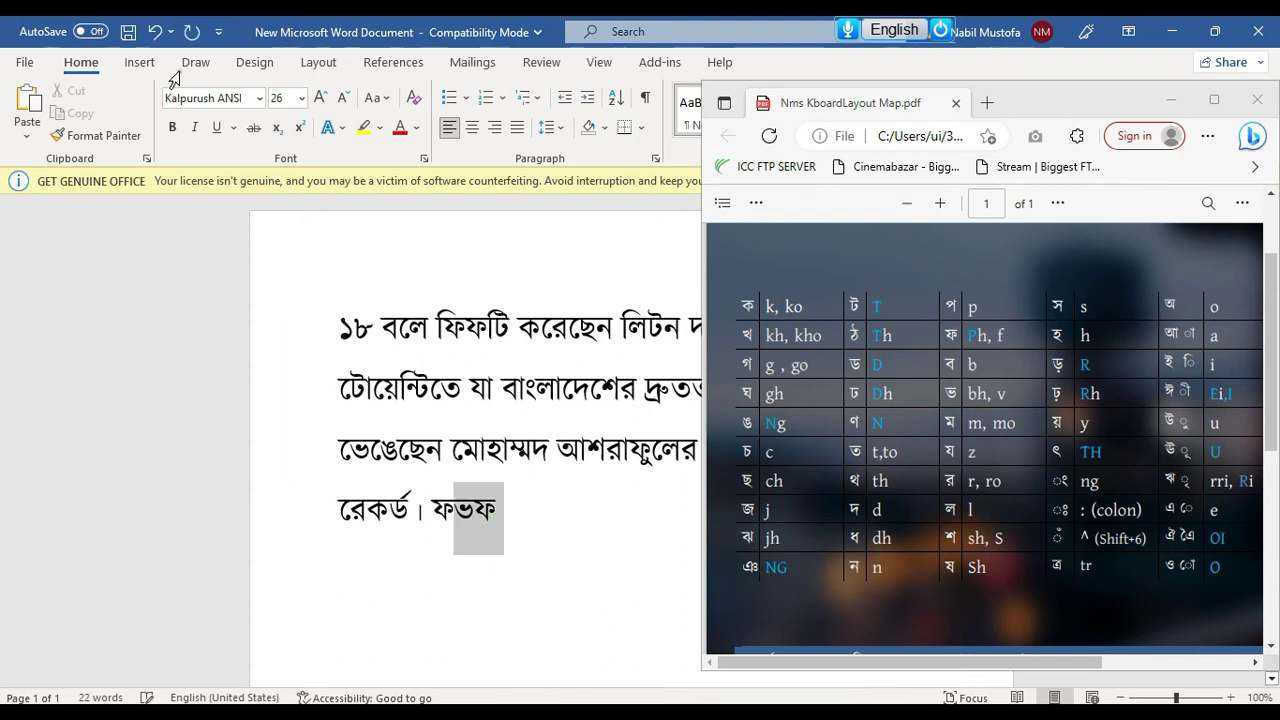
click(259, 98)
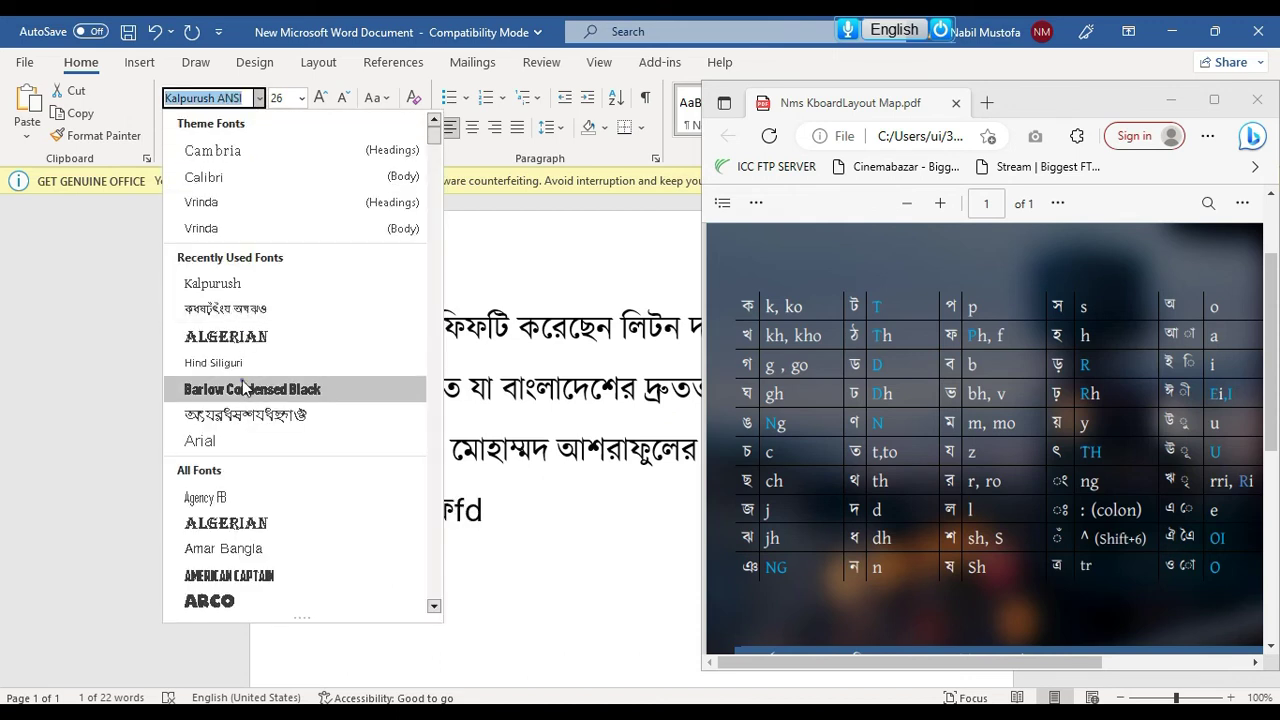
click(244, 388)
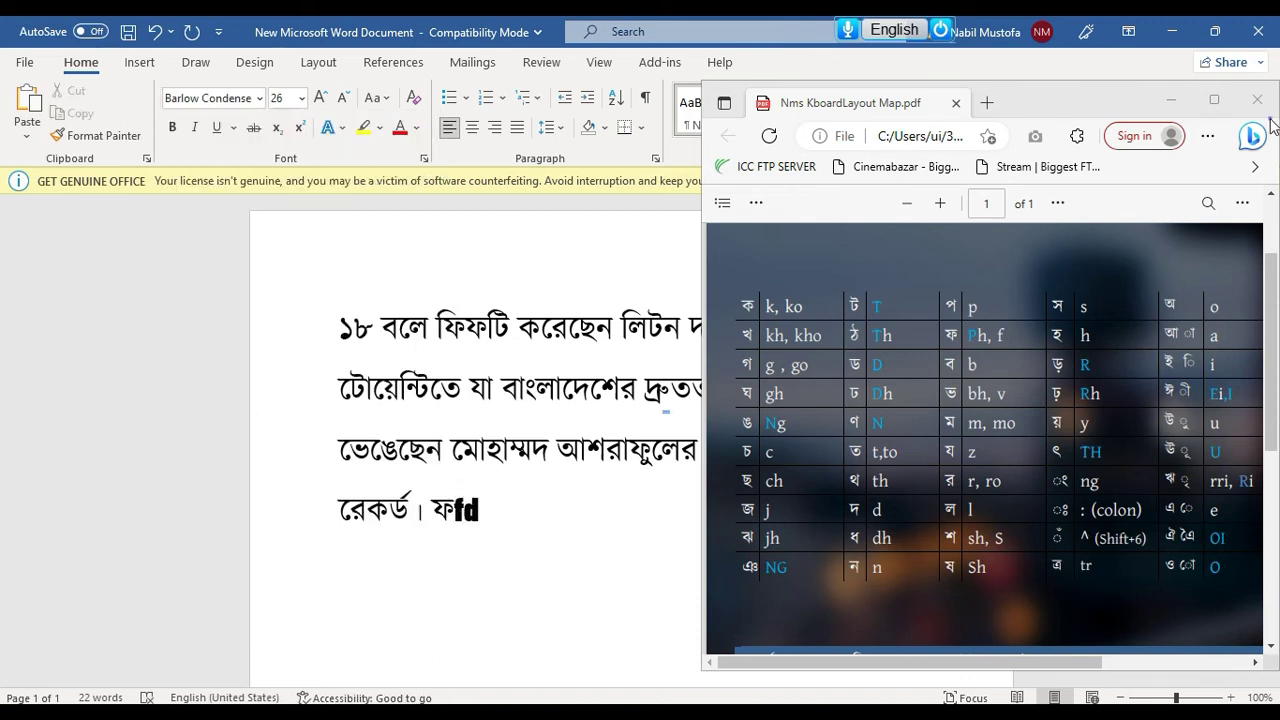
click(1063, 106)
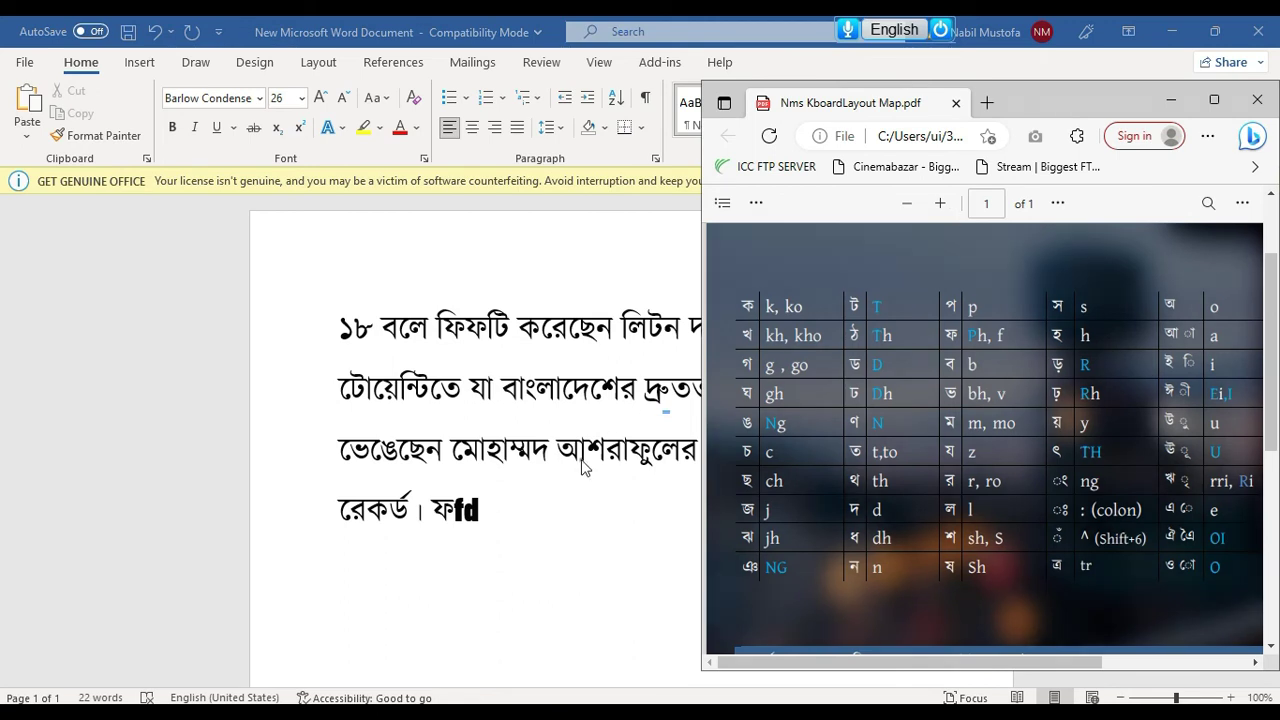
click(929, 66)
Launch Window Inspector from the Nms Kontho tools menu and move it right
mouse_move(940, 30)
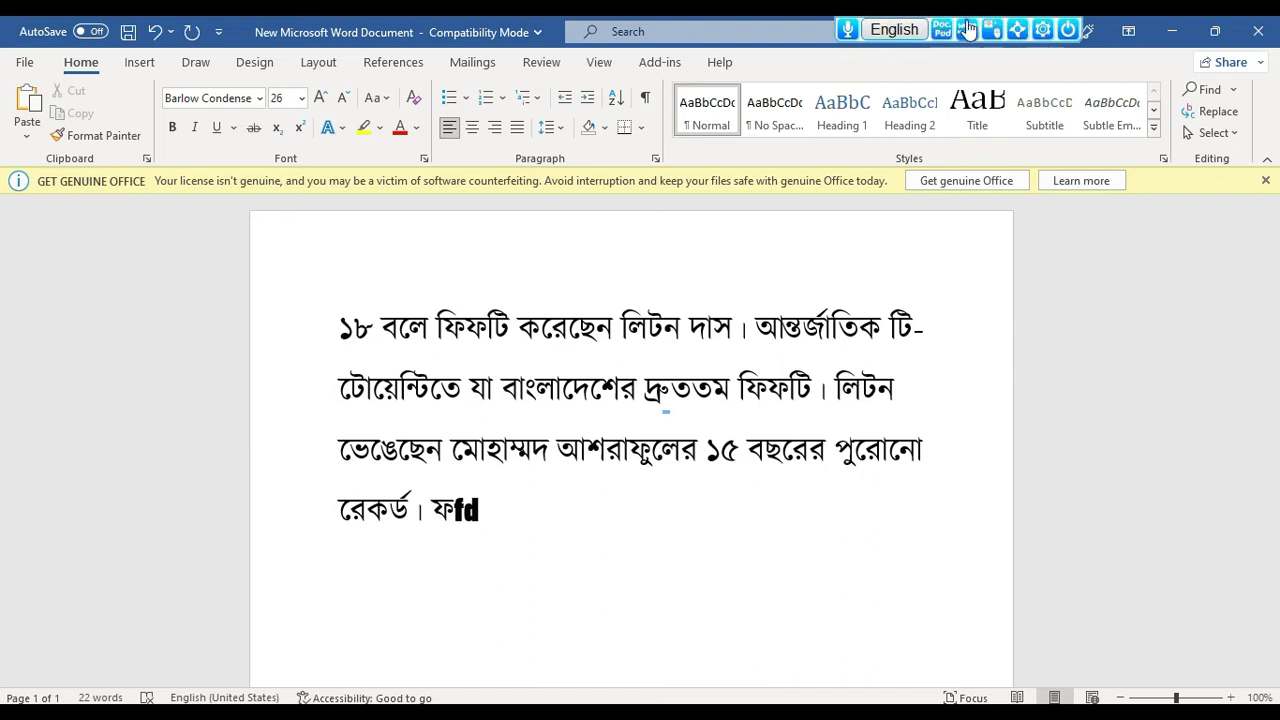
click(1042, 30)
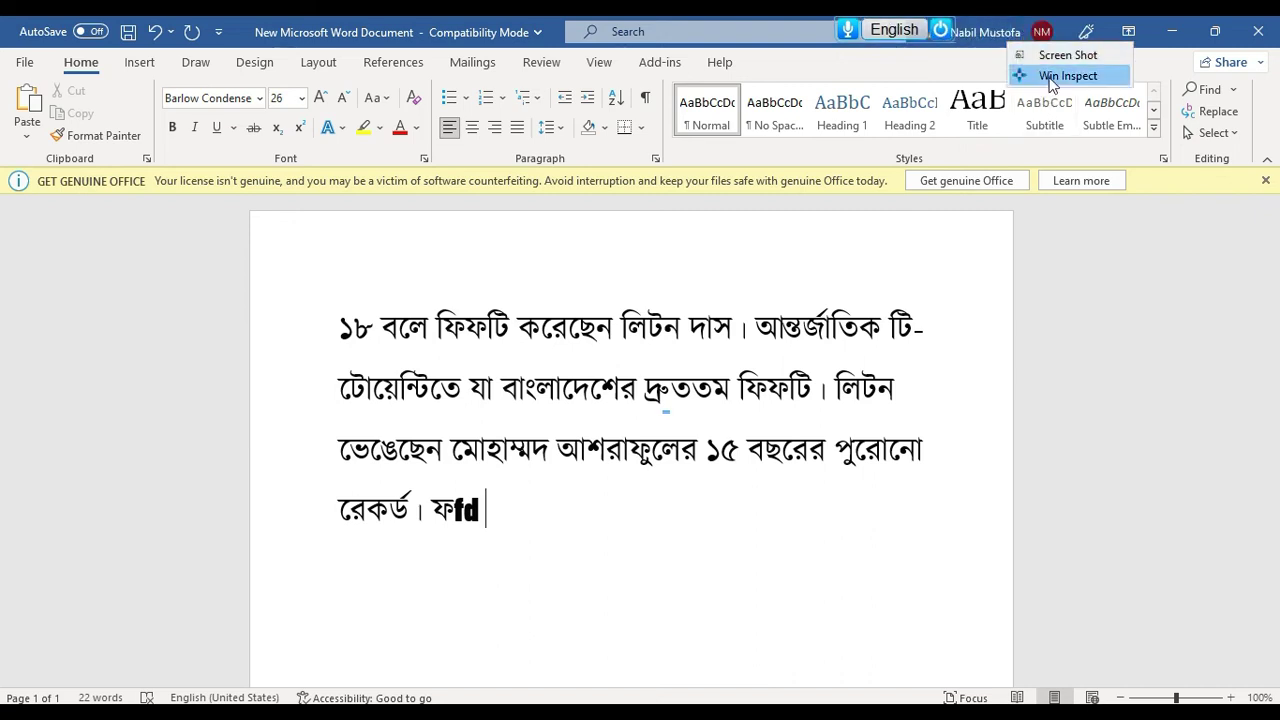
click(1050, 84)
drag(608, 252, 888, 276)
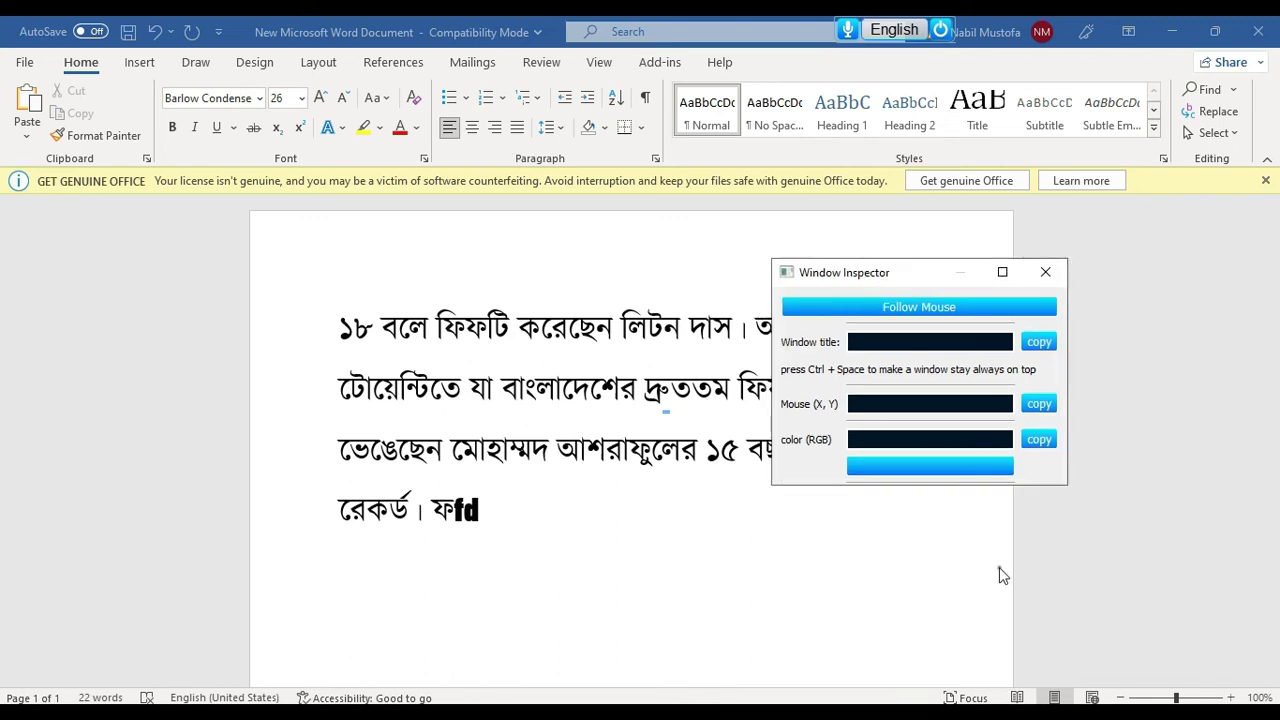
Track the YouTube space-art video with Follow Mouse and freeze the readings with Ctrl
key(alt+Tab)
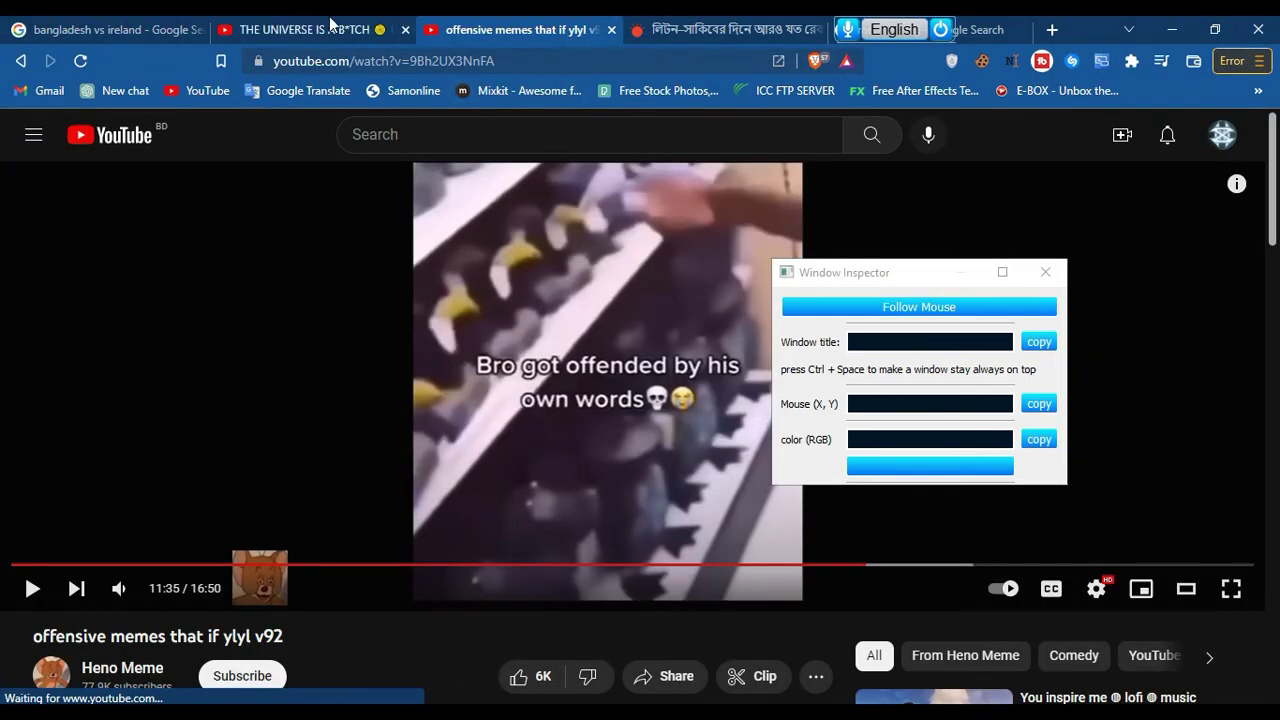
key(ctrl+shift+Tab)
drag(920, 275, 1010, 325)
click(1003, 351)
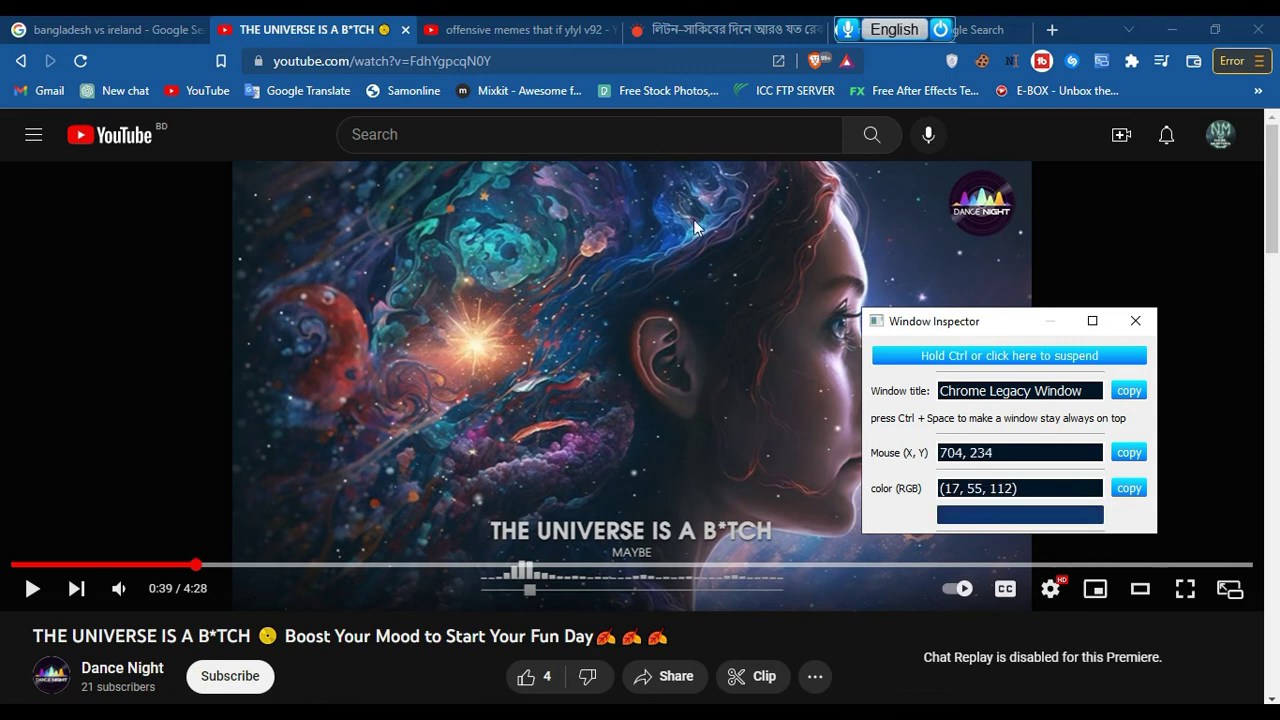
key(ctrl)
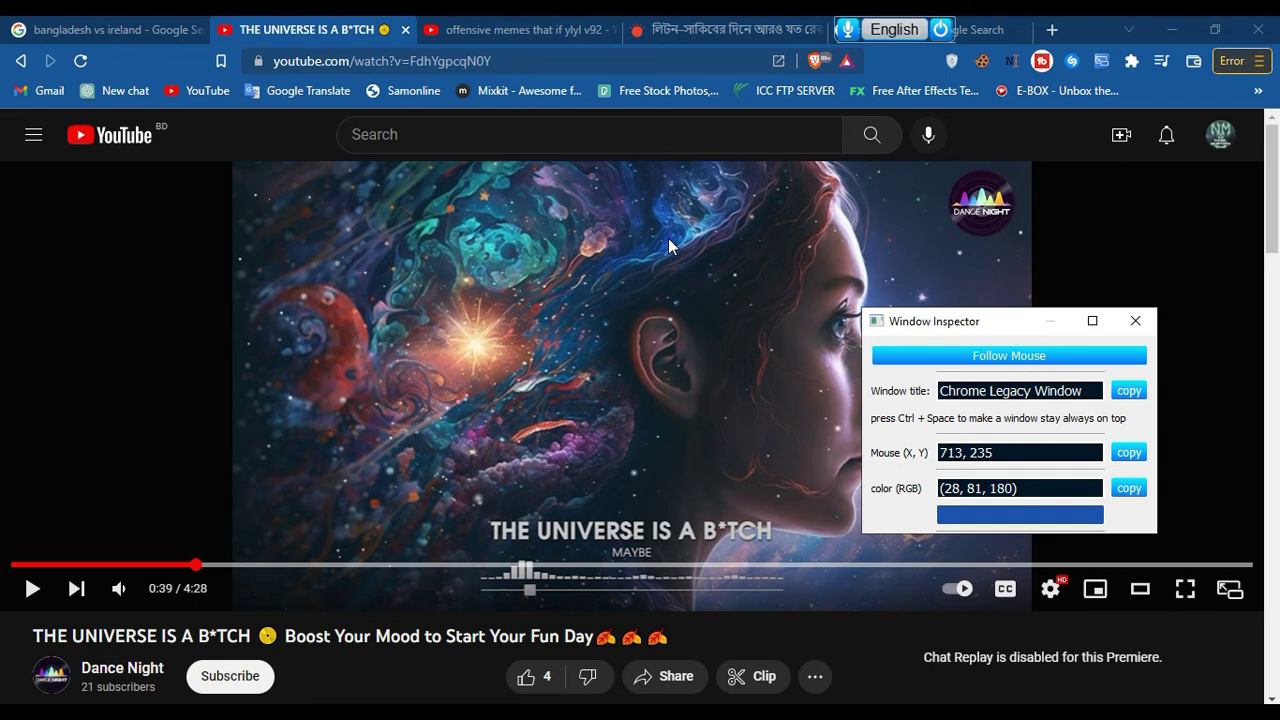
drag(936, 322, 947, 225)
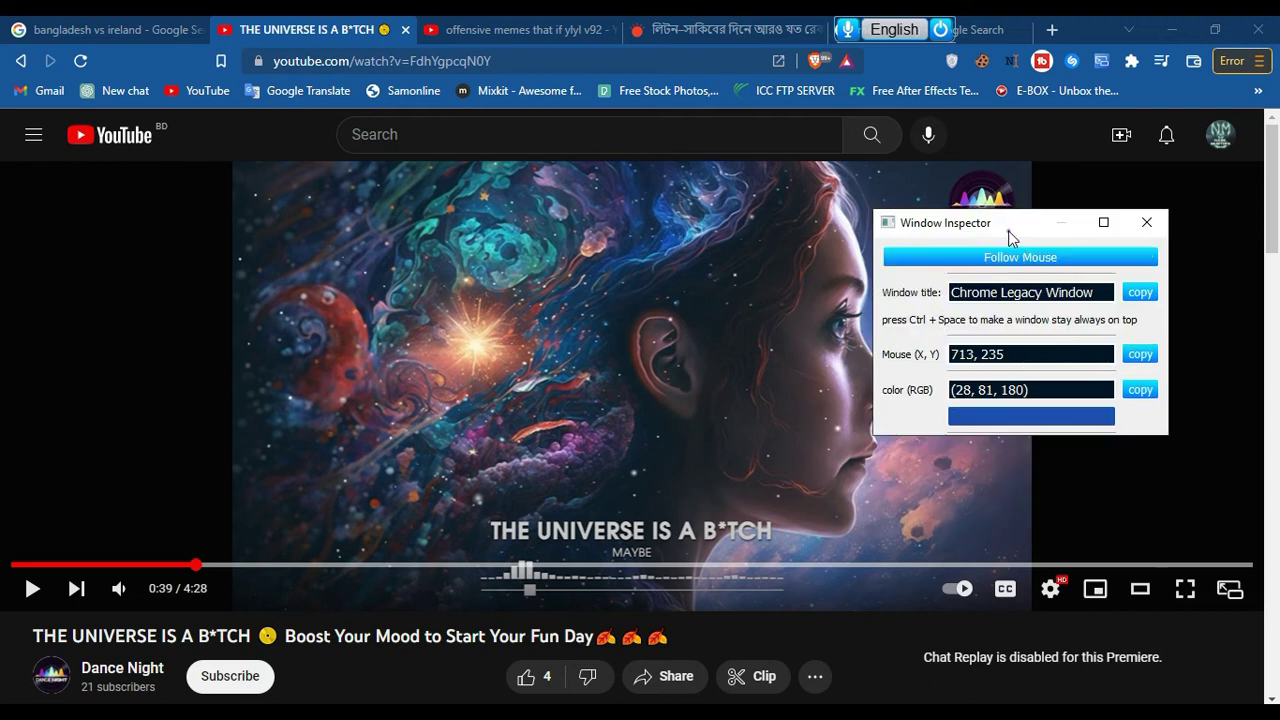
Copy the sampled colour (28, 81, 180) and open it in the Select Color dialog
click(1020, 371)
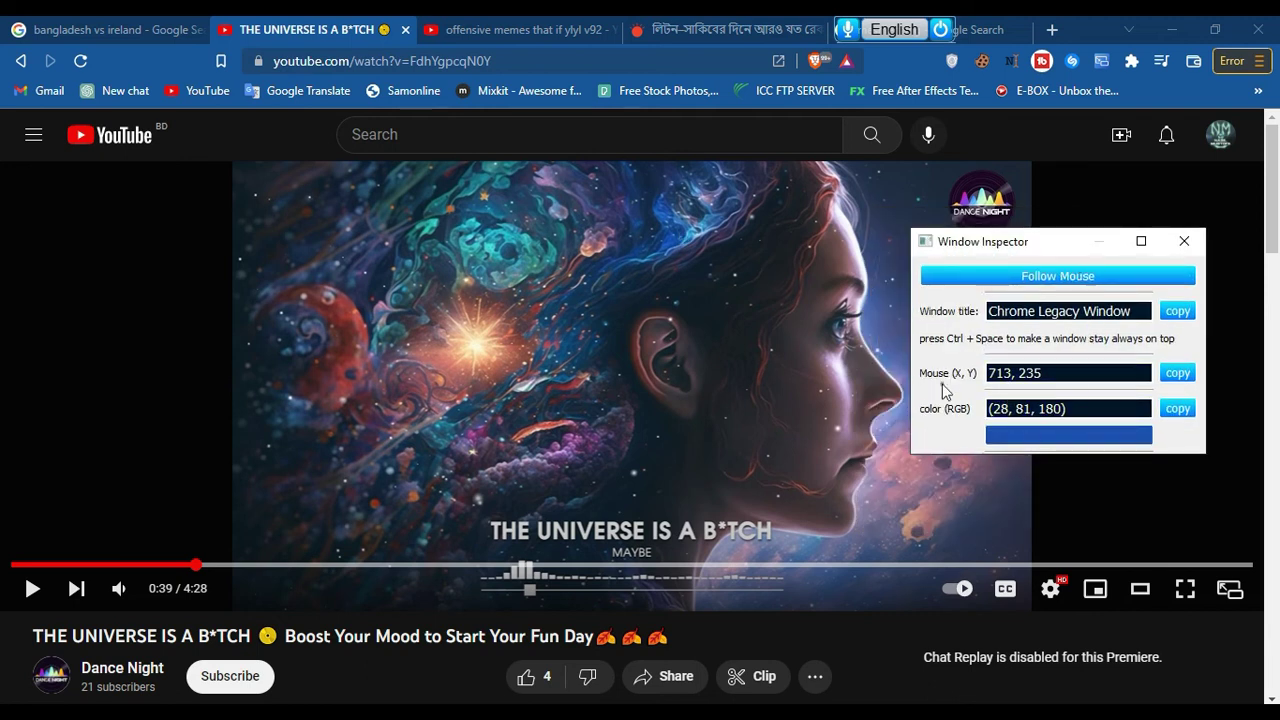
click(988, 413)
click(1170, 412)
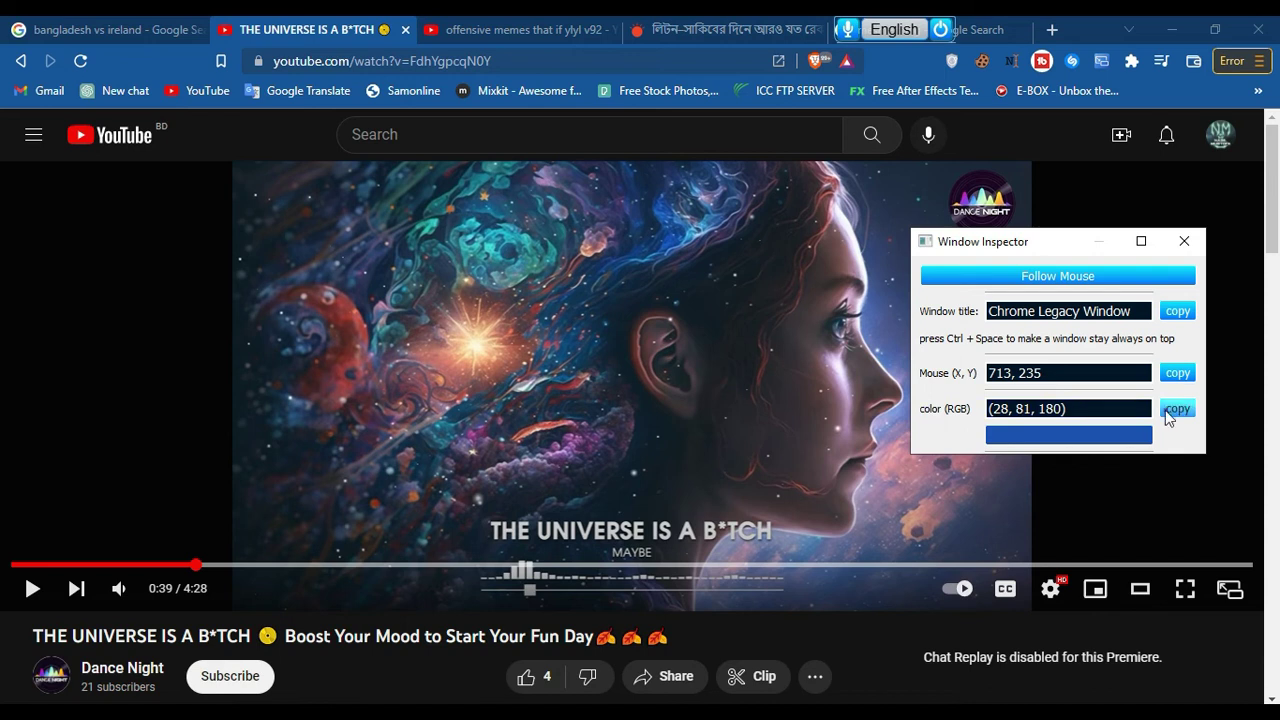
click(1050, 448)
Lower the colour's value to 161, copy the resulting hex #1949a1, accept it and close the inspector
drag(862, 258, 865, 275)
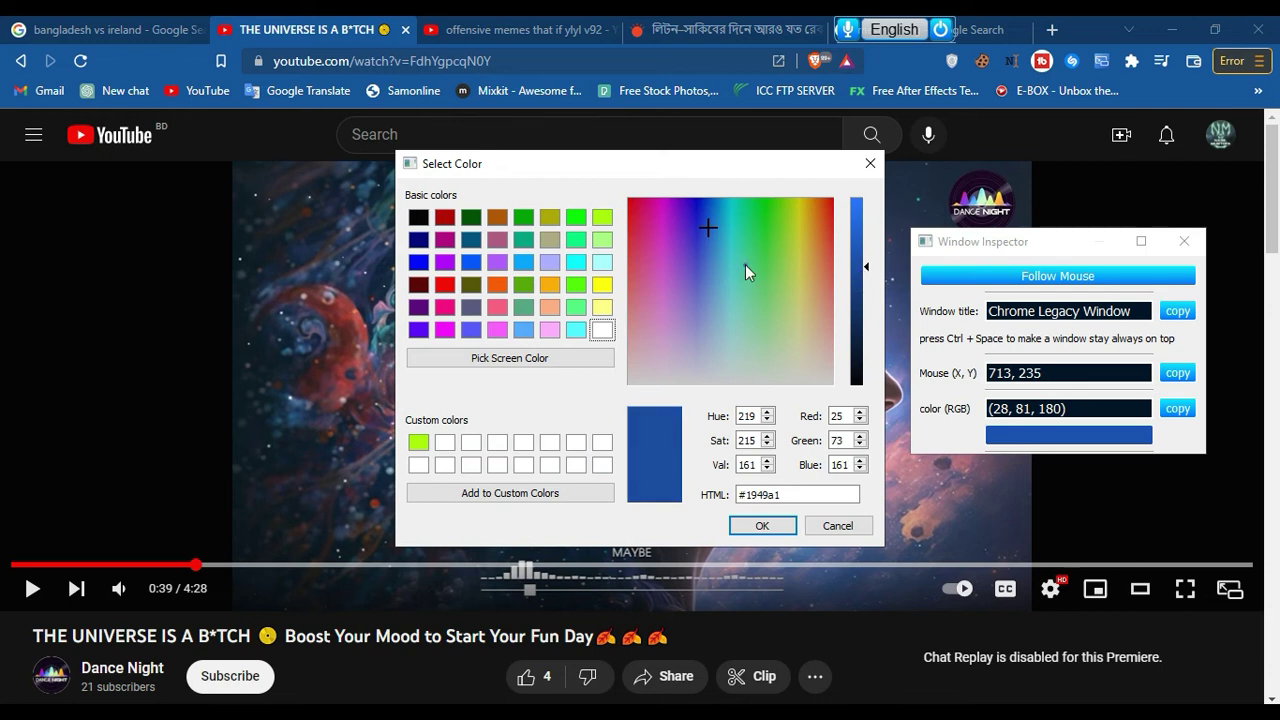
drag(800, 494, 718, 494)
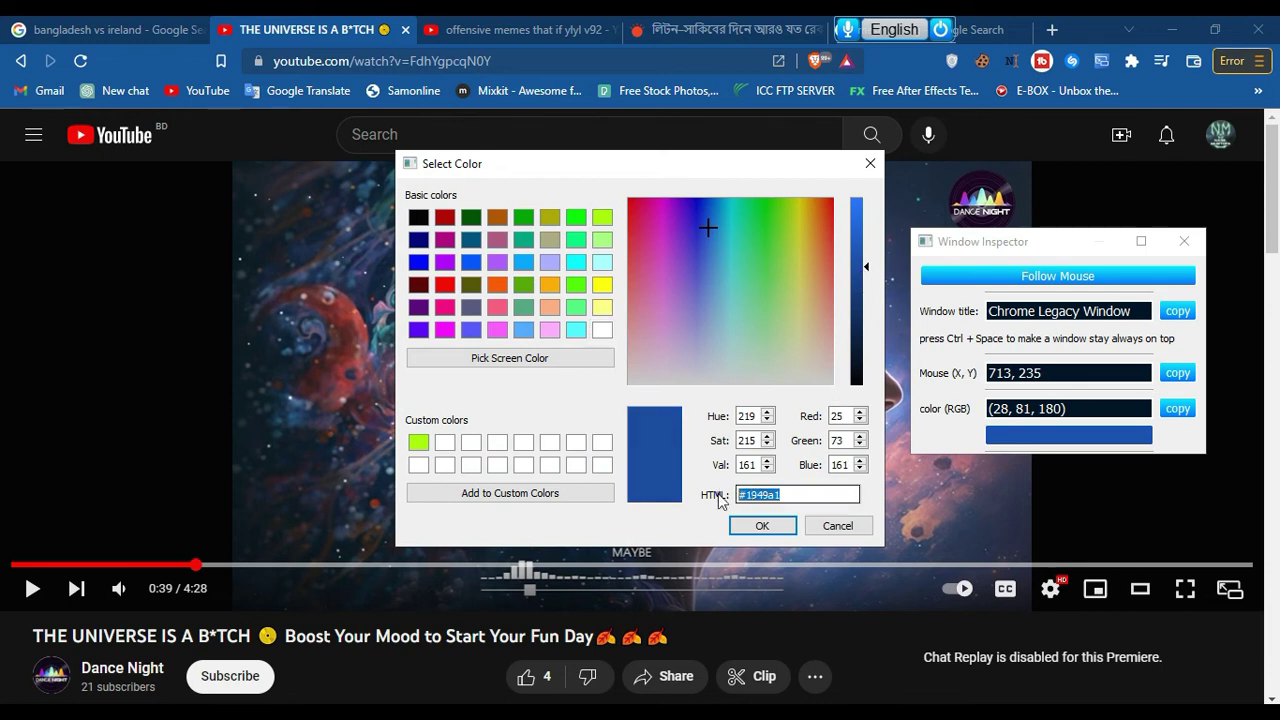
right_click(770, 497)
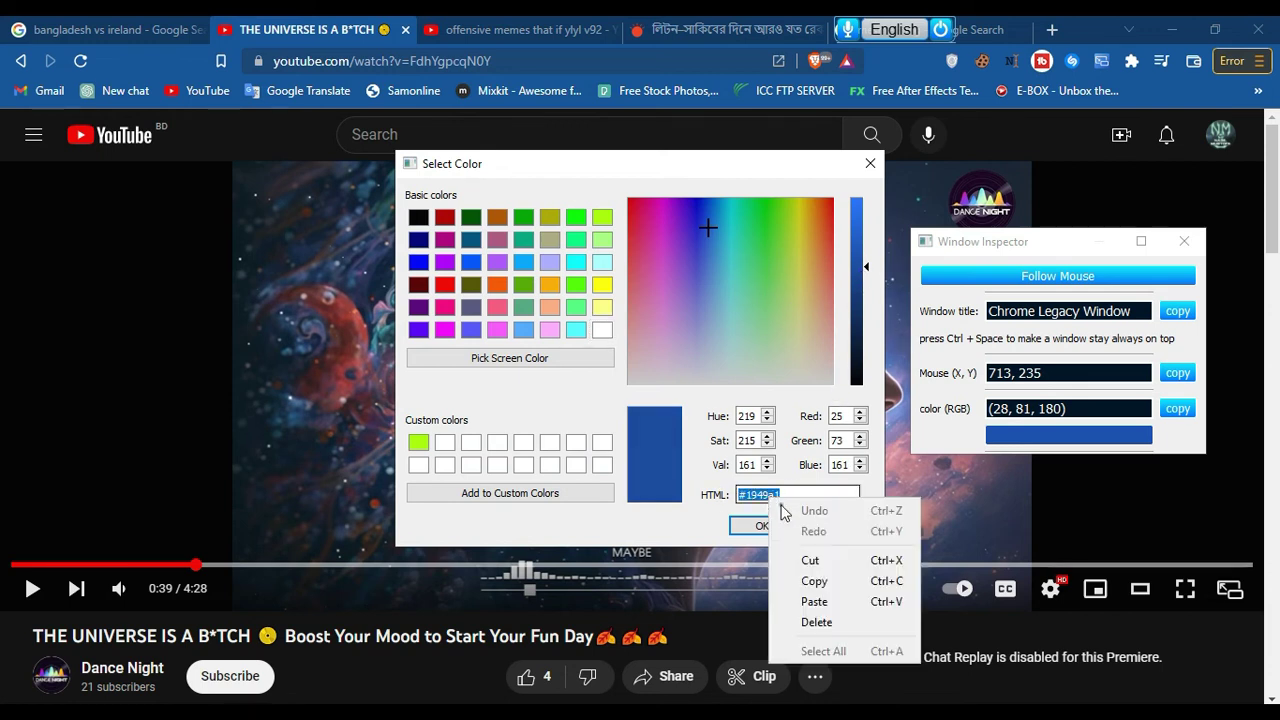
click(809, 577)
click(747, 527)
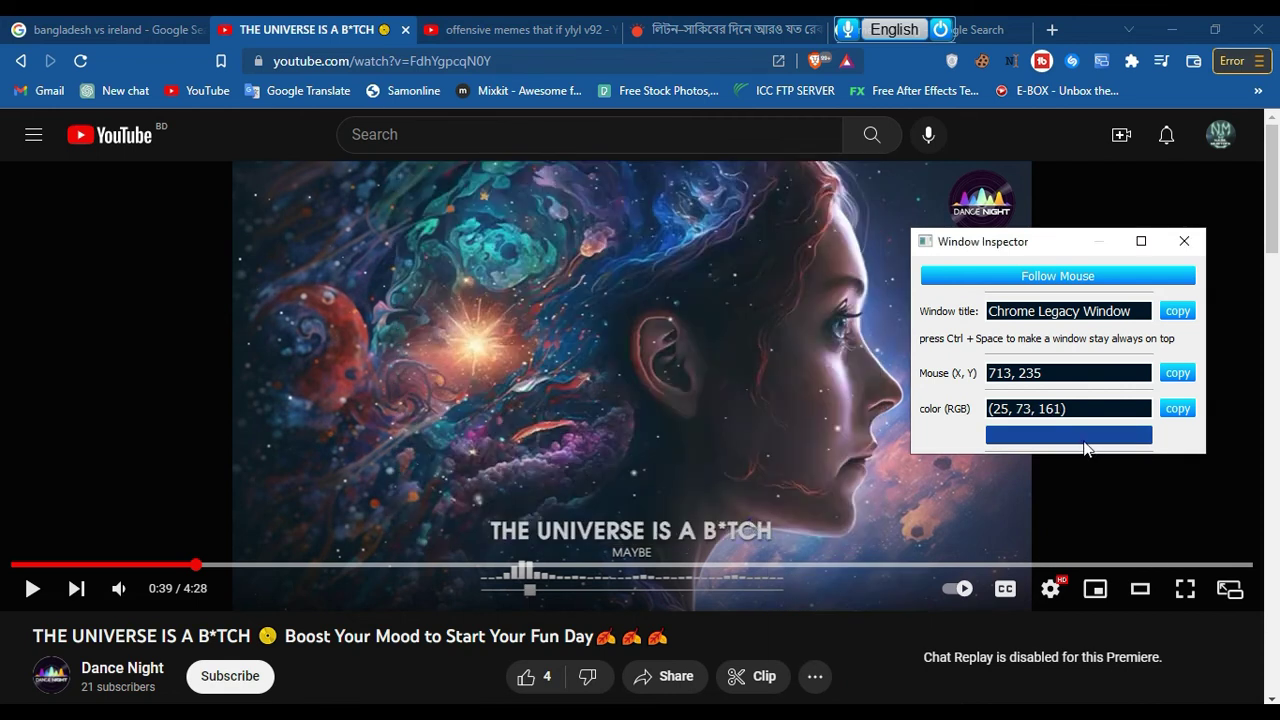
click(1184, 241)
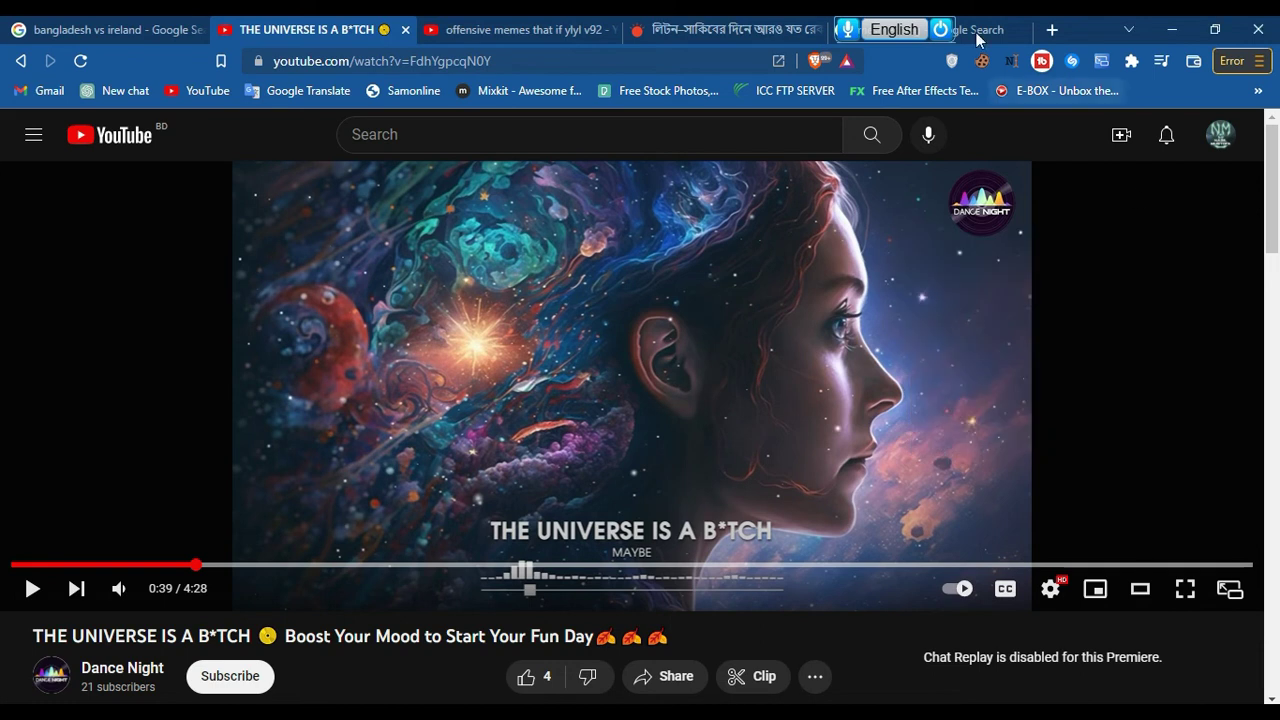
Start and cancel a Nms Kontho screen capture, then open Settings from the gear menu
click(1034, 42)
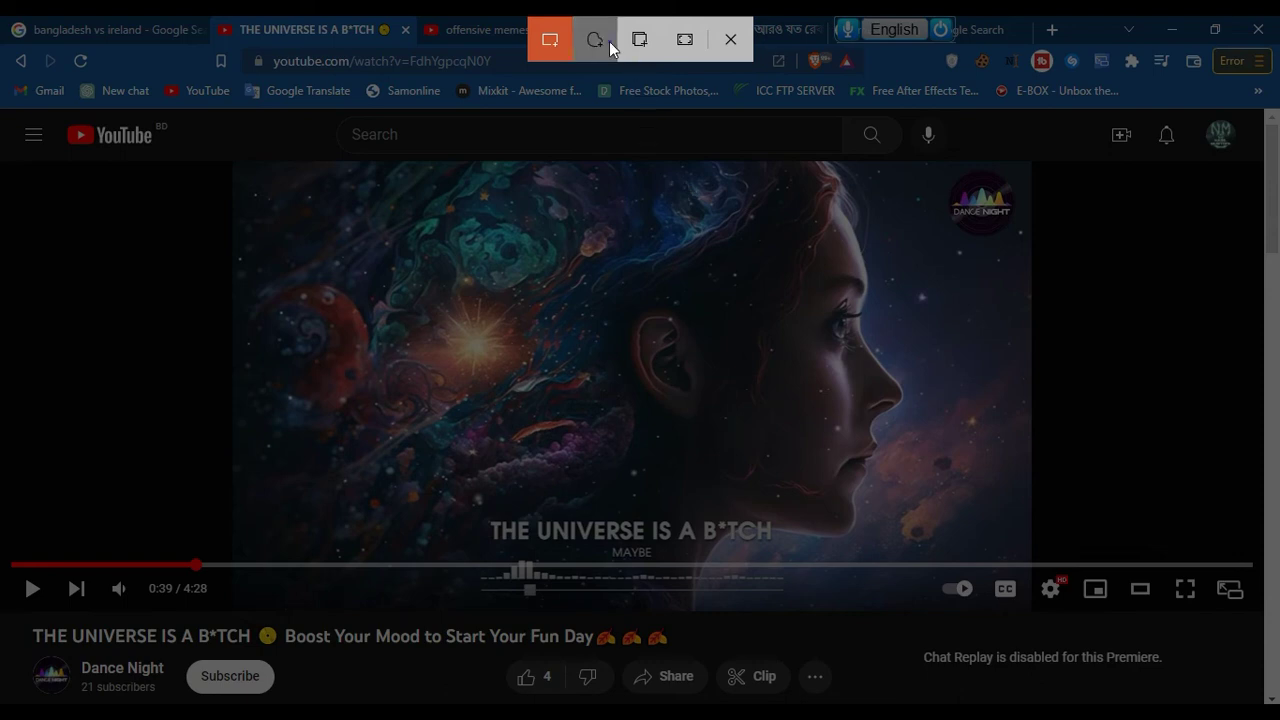
click(751, 51)
mouse_move(1013, 35)
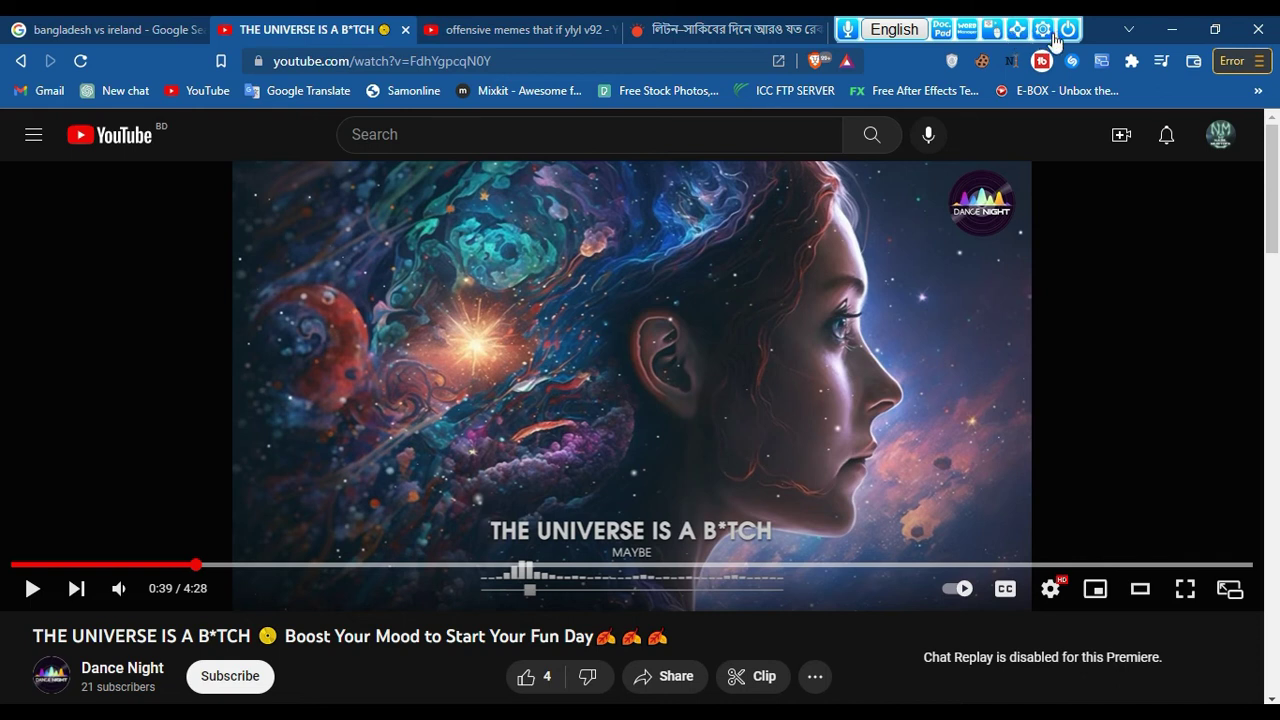
click(1043, 29)
click(1070, 133)
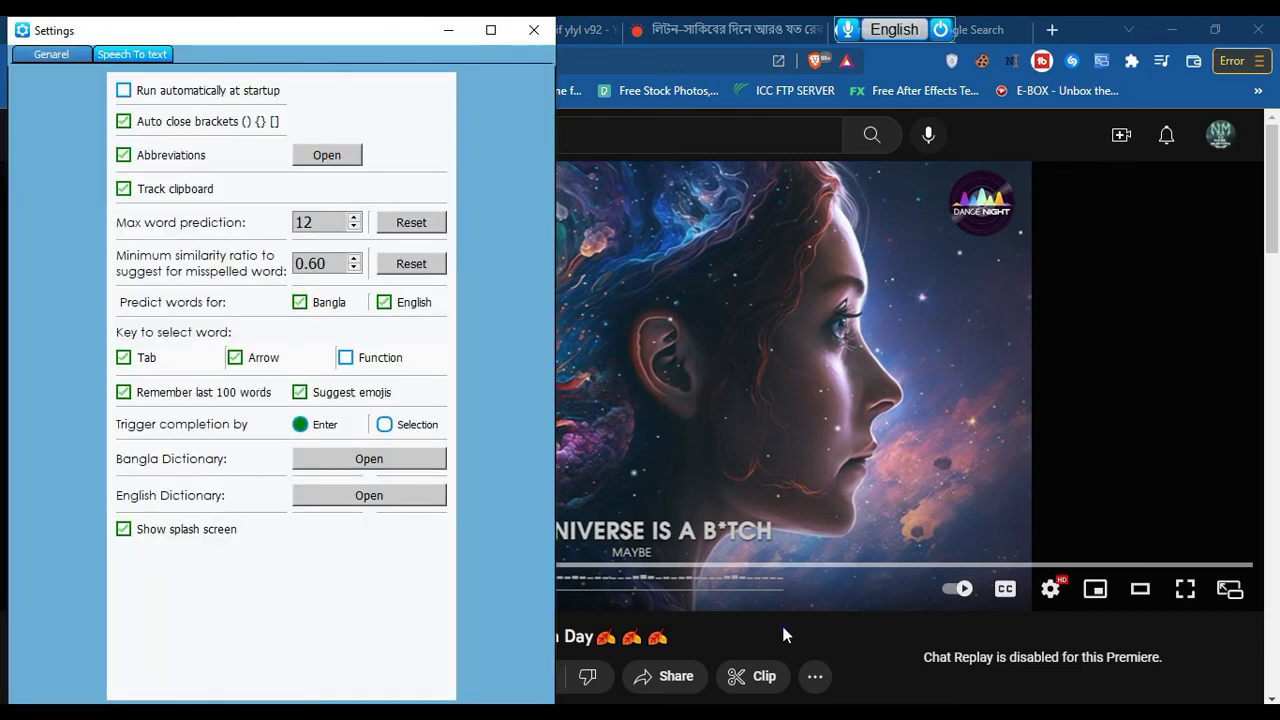
Return to the Word document and delete all of its existing text
key(alt+Tab)
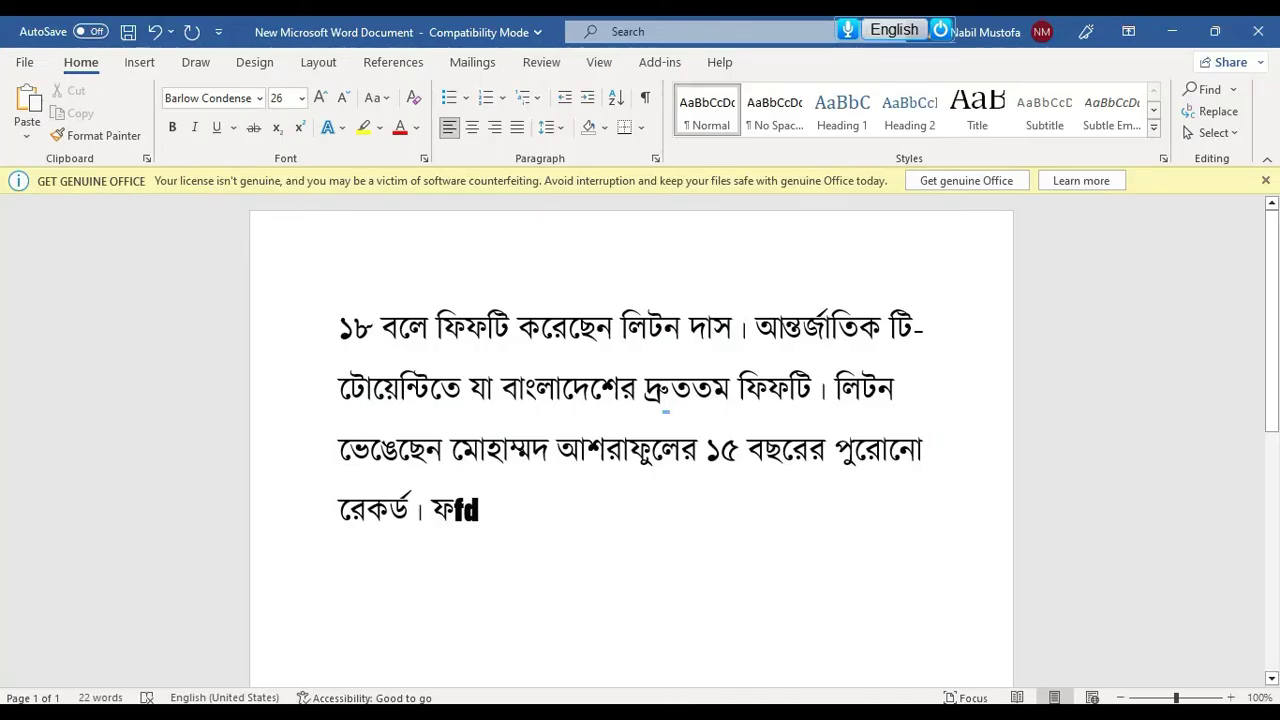
mouse_move(726, 637)
click(848, 645)
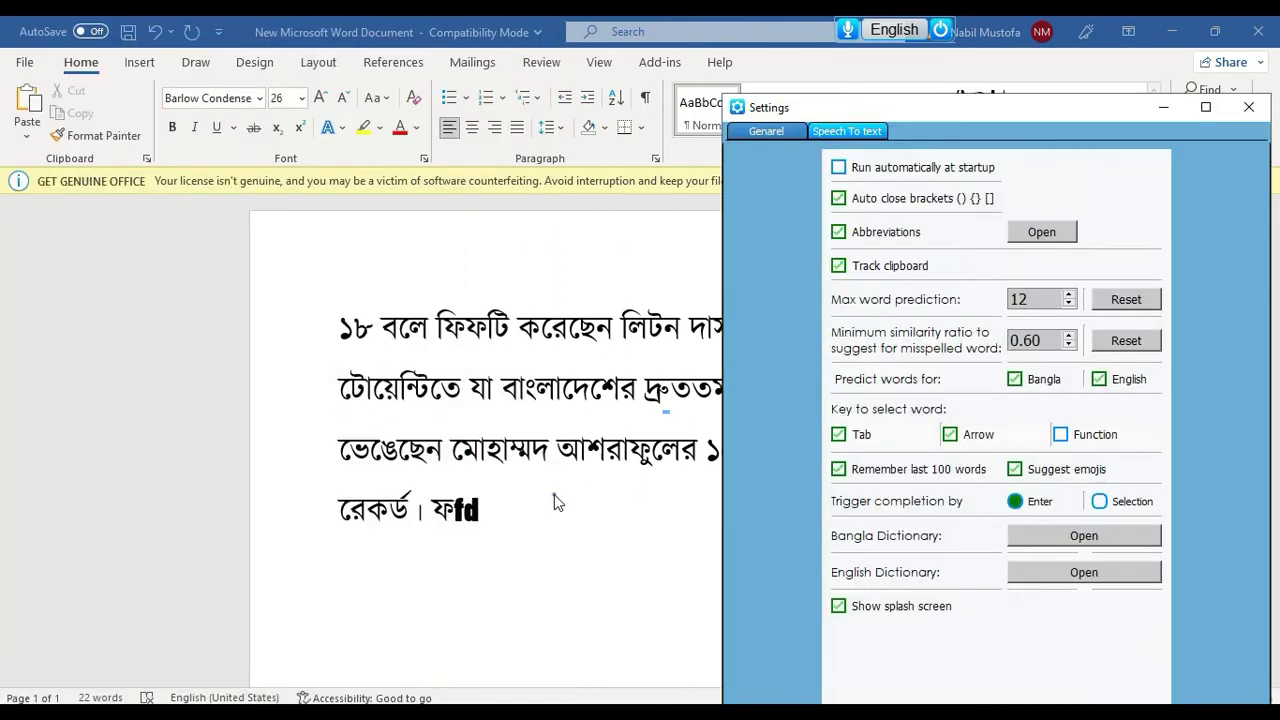
click(554, 494)
key(ctrl+a)
key(BackSpace)
Switch to Bangla, type 'anondo' and browse its suggestions, keeping আনন্দ
key(F12)
text(a)
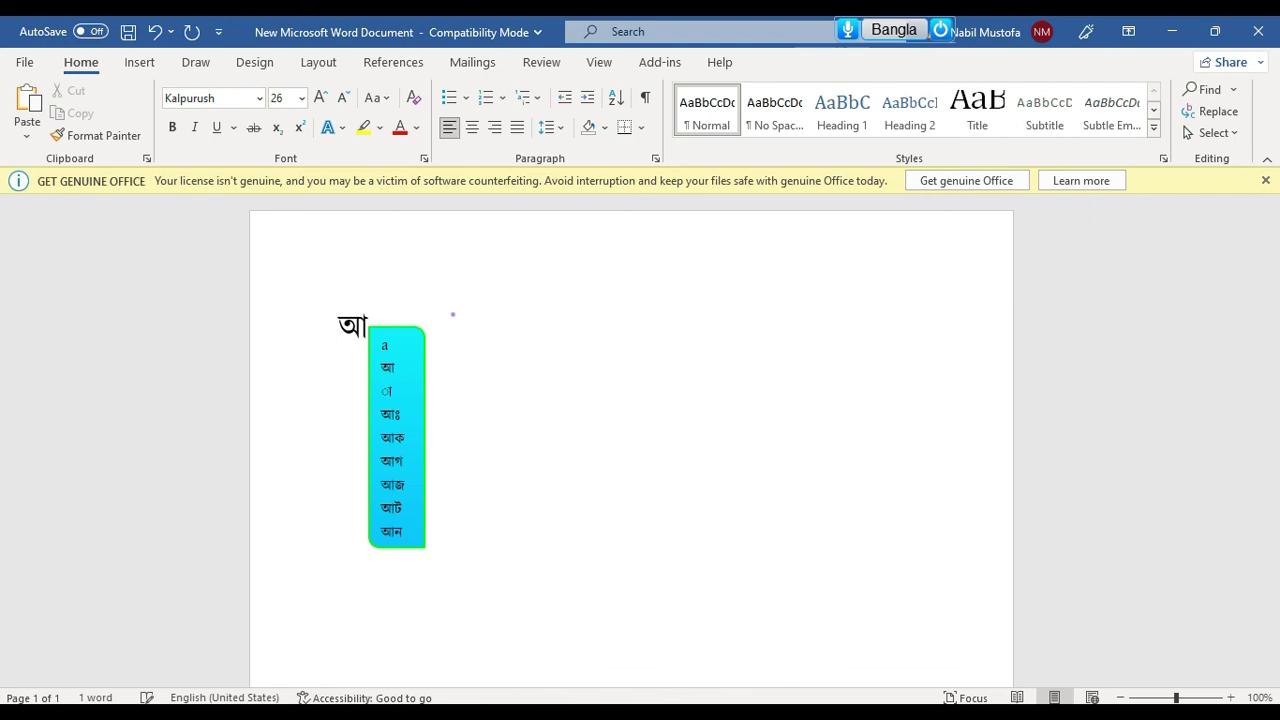
text(nondo)
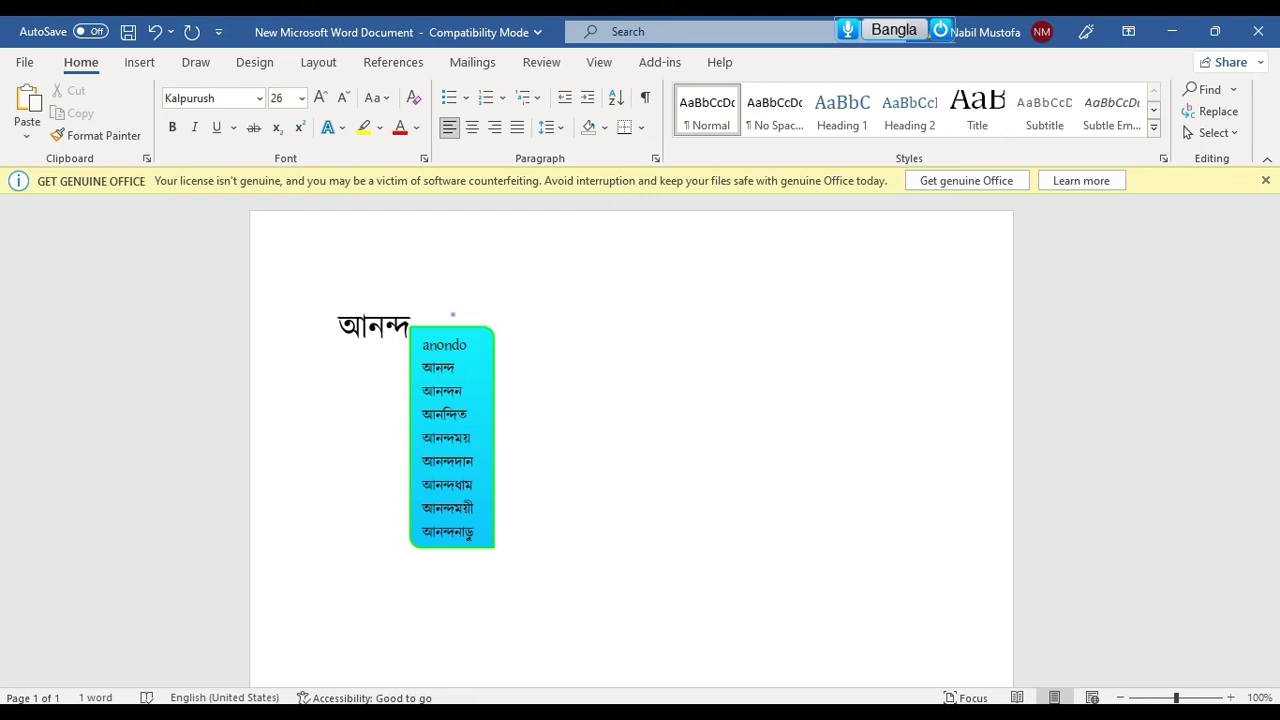
key(Down)
key(Down)
key(Down)
key(Down)
key(Down)
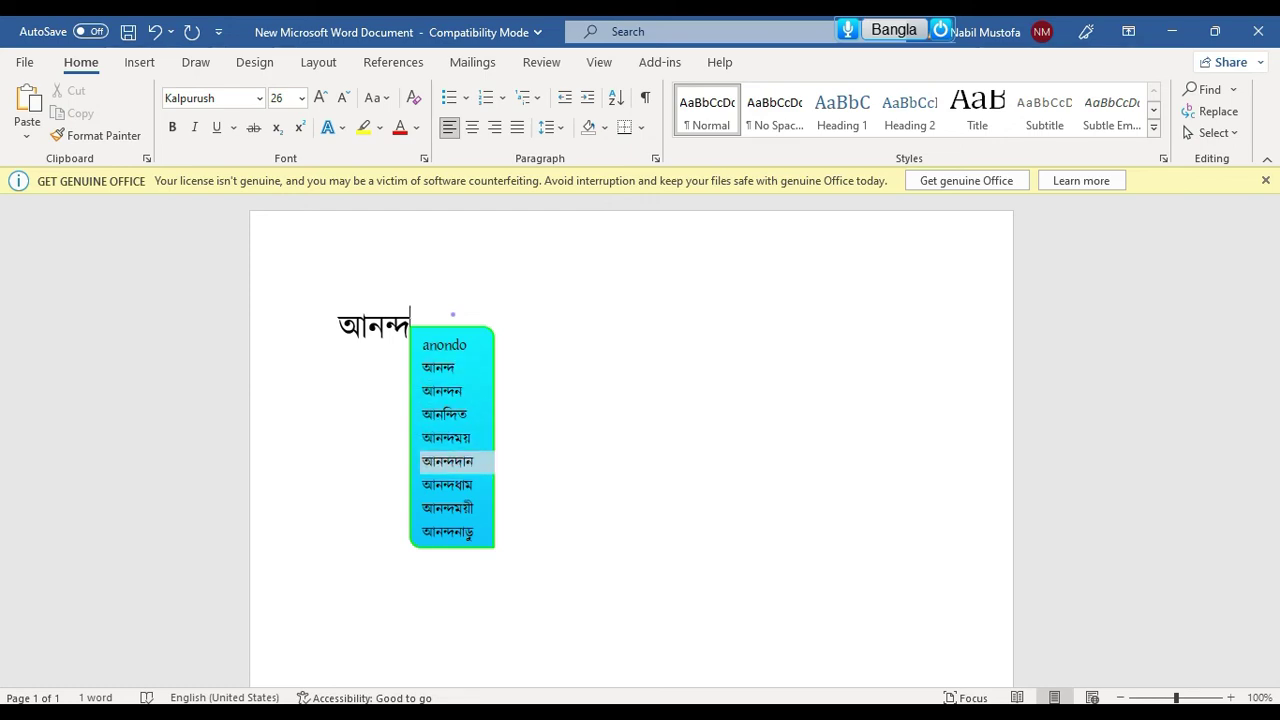
key(Up)
key(Up)
key(Up)
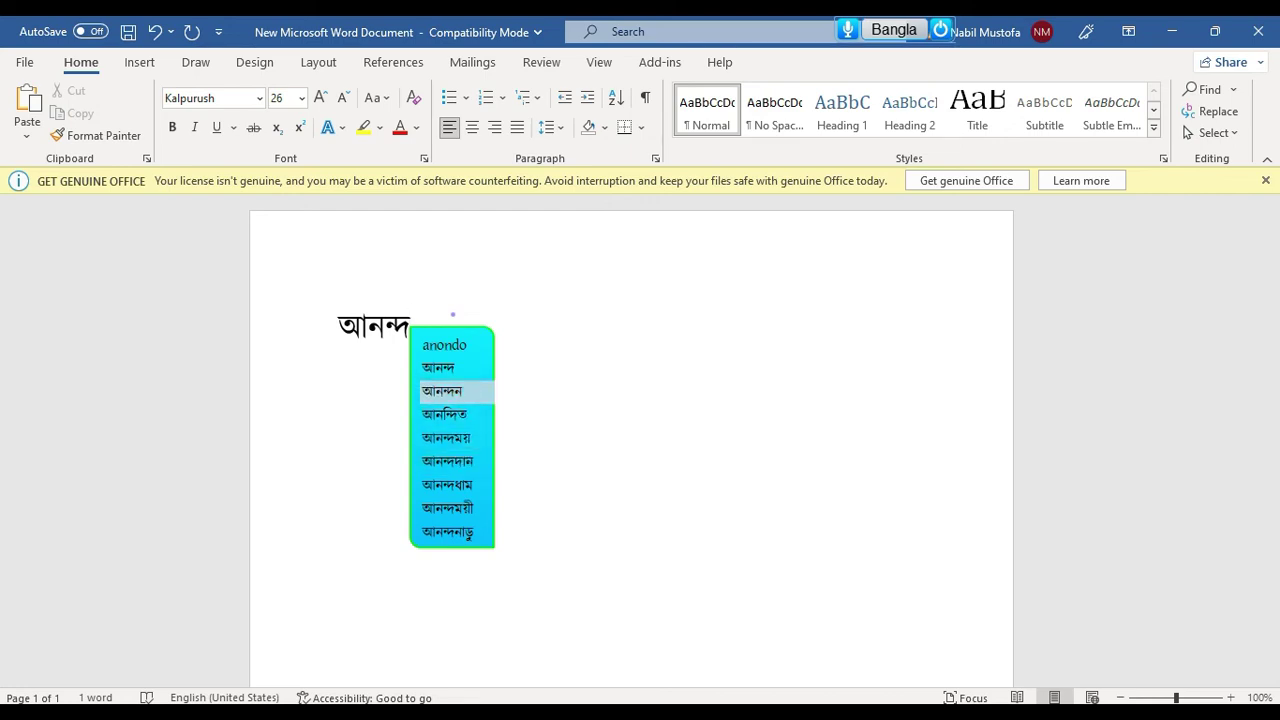
key(Down)
key(Down)
key(Down)
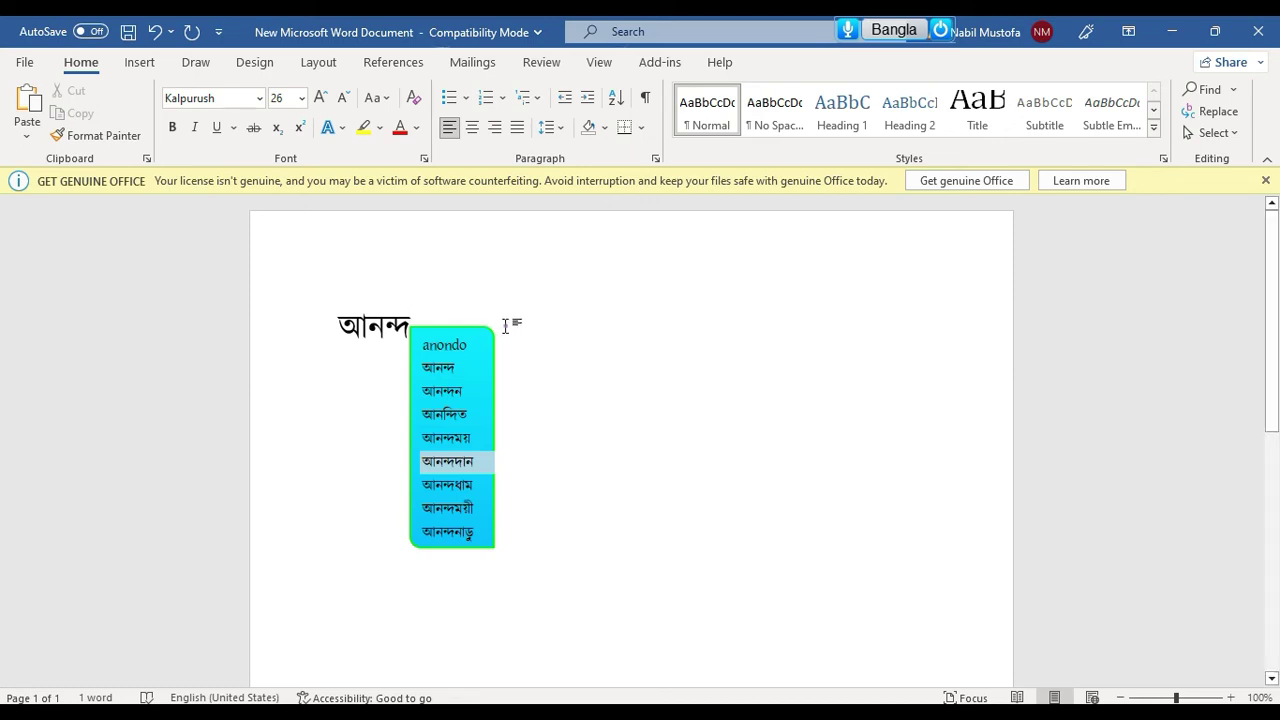
Open Nms Kontho Settings, maximize and restore it, close it, then switch to Nms Doc Pad
mouse_move(1015, 45)
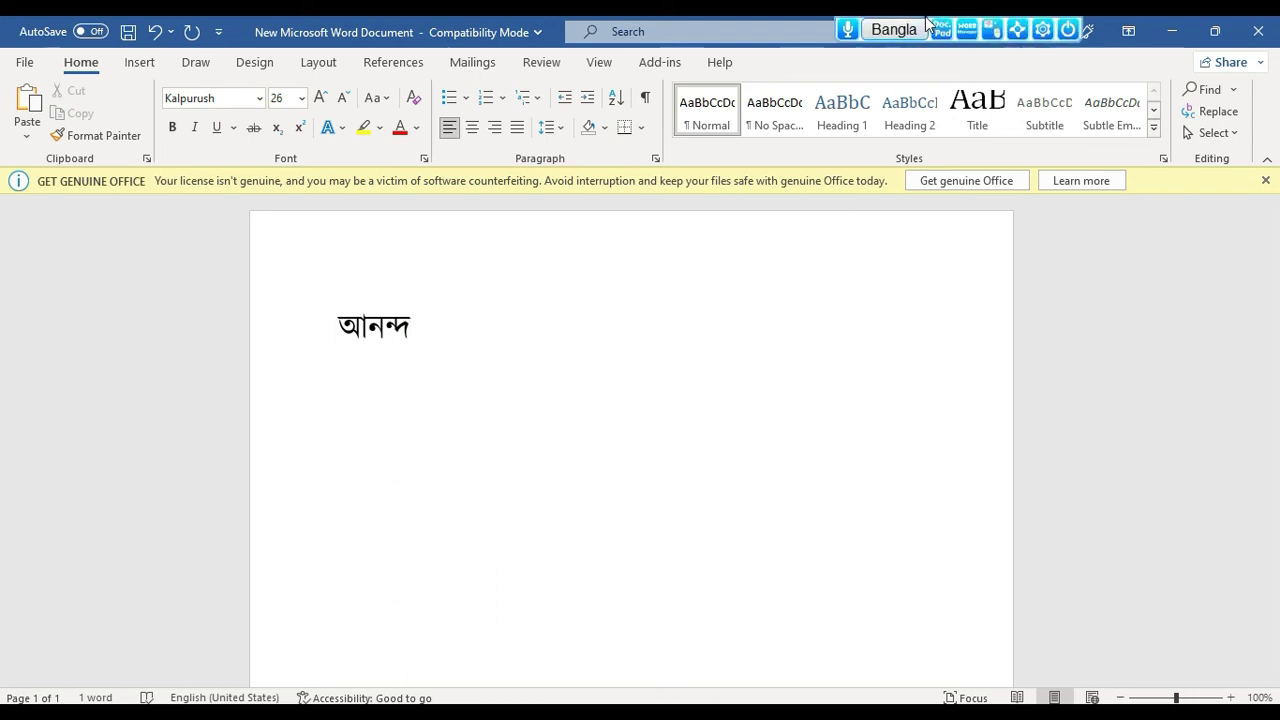
click(1046, 42)
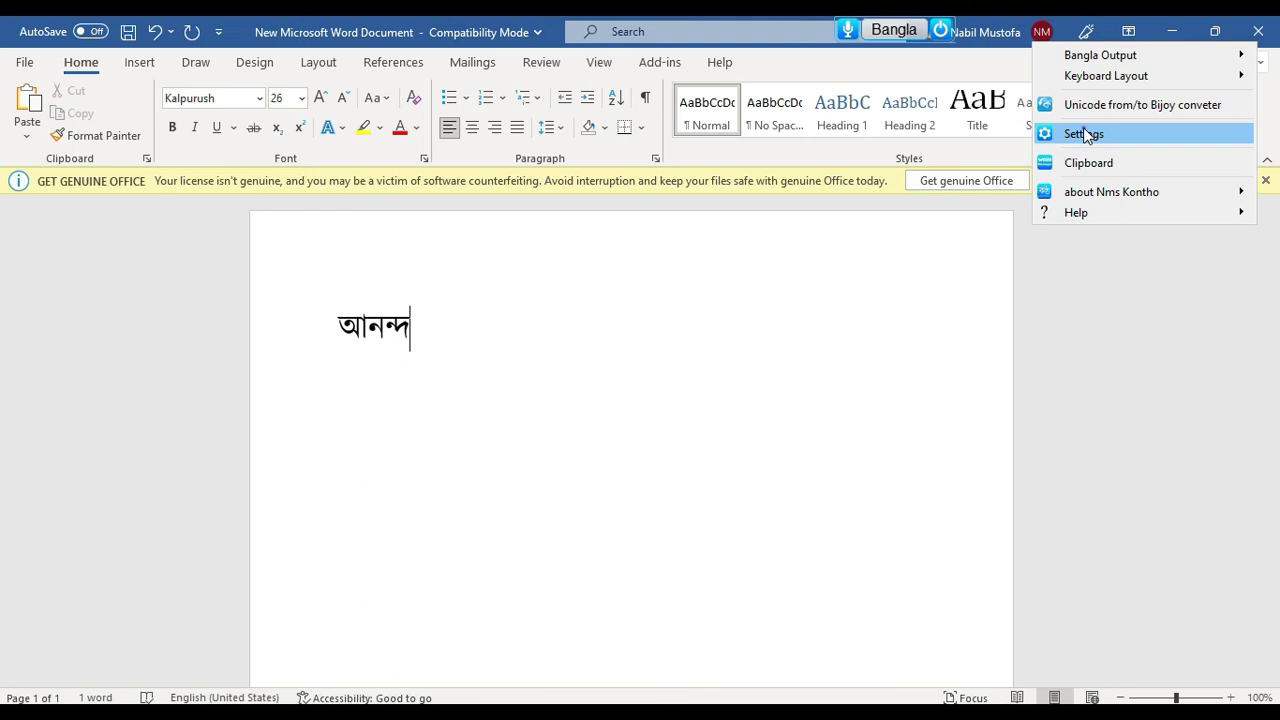
click(1085, 135)
double_click(923, 110)
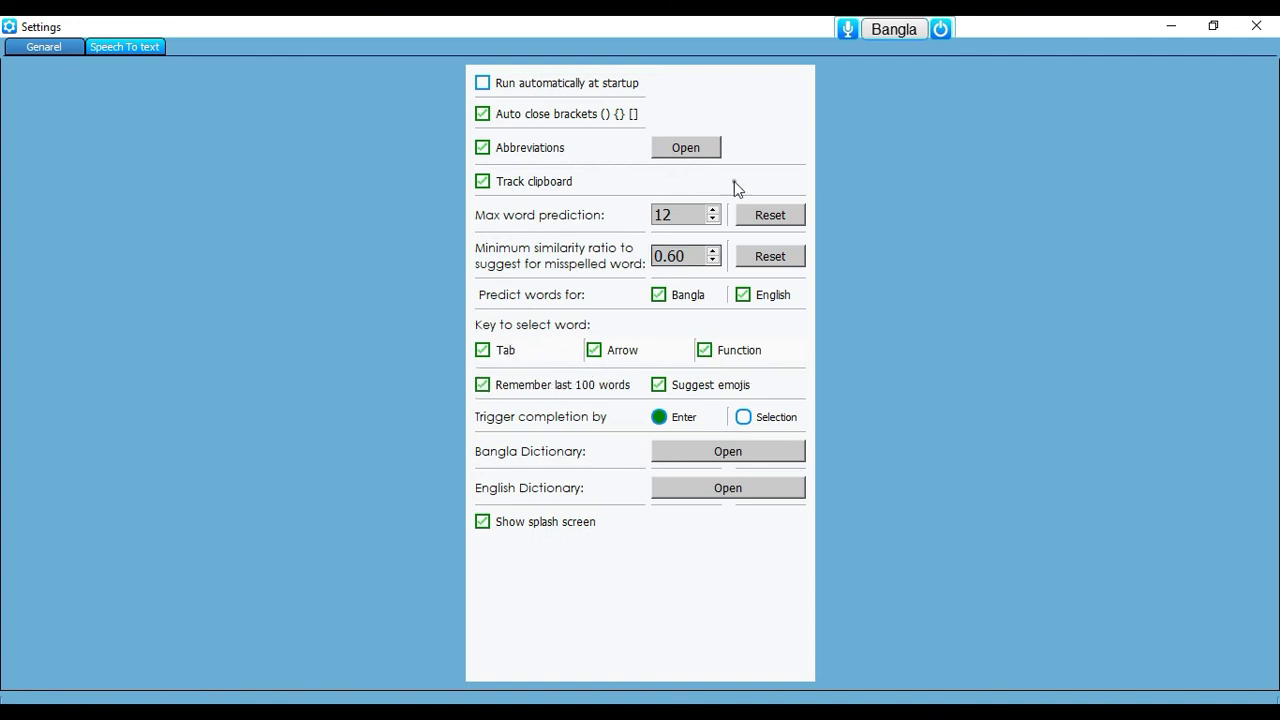
drag(800, 24, 826, 72)
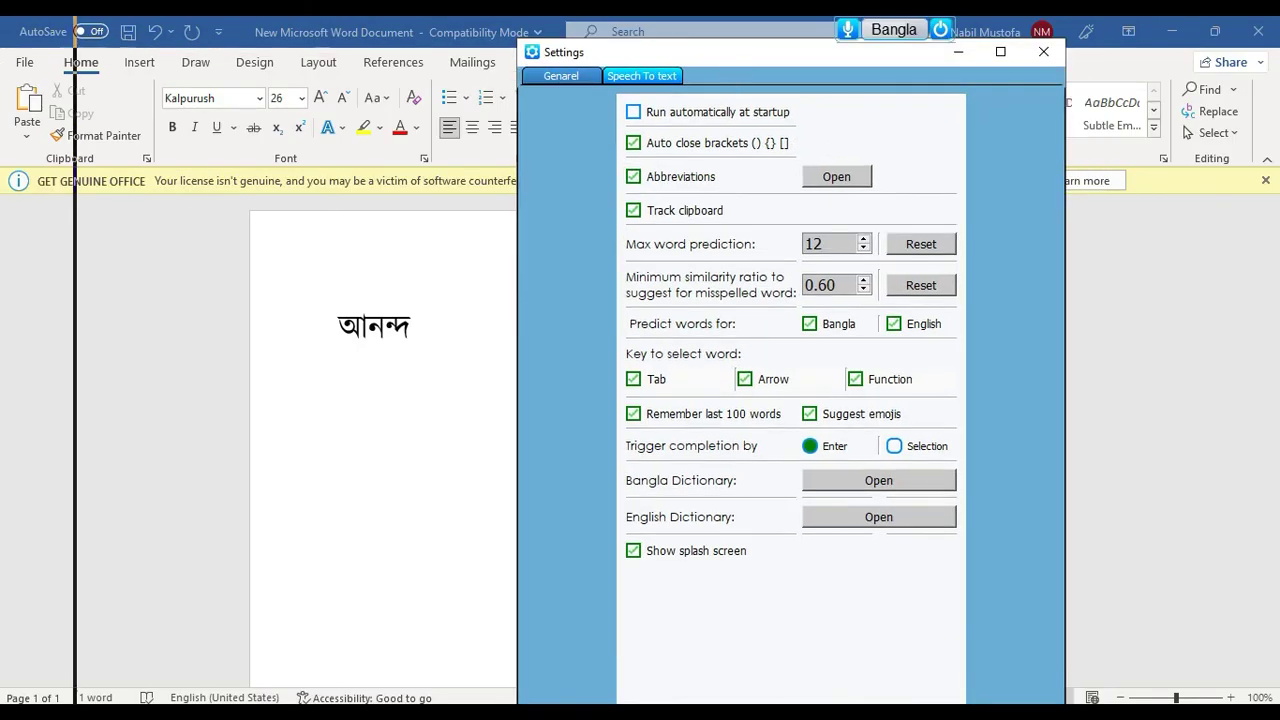
click(1046, 52)
mouse_move(746, 712)
click(640, 640)
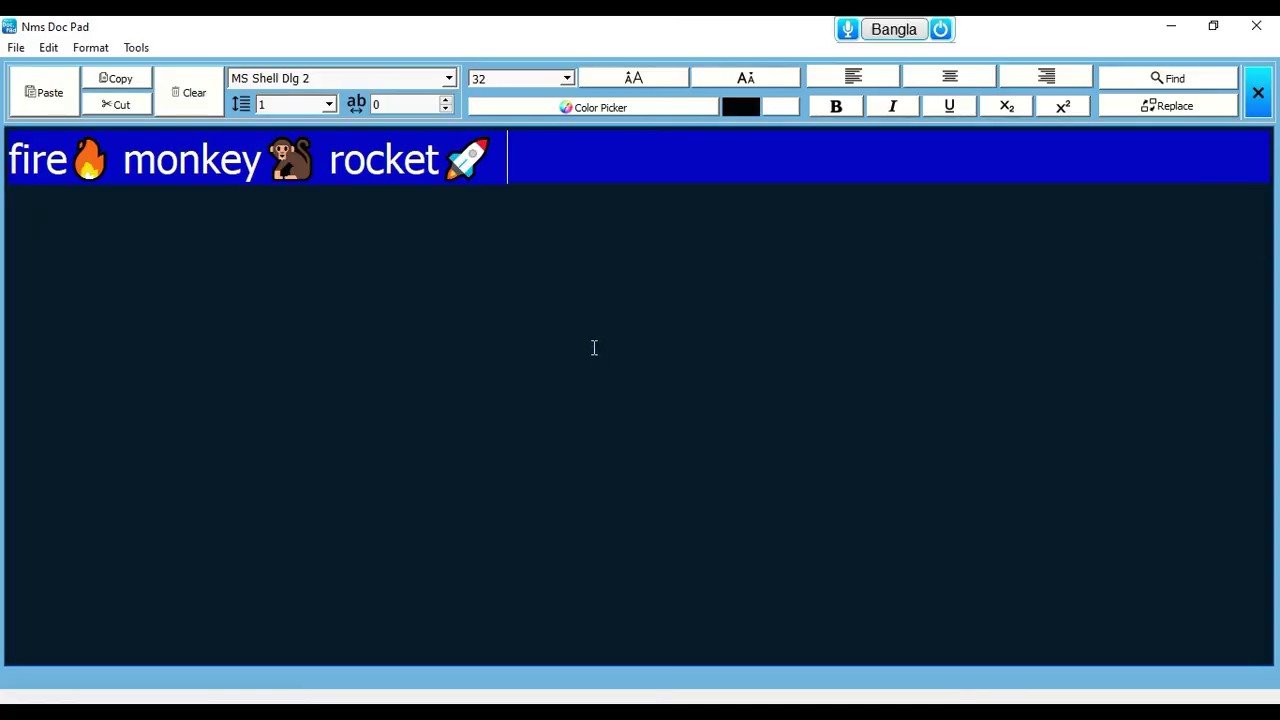
Type 'anonn' and 'এ', picking candidates আটন and এম after the rocket emoji
text(ano)
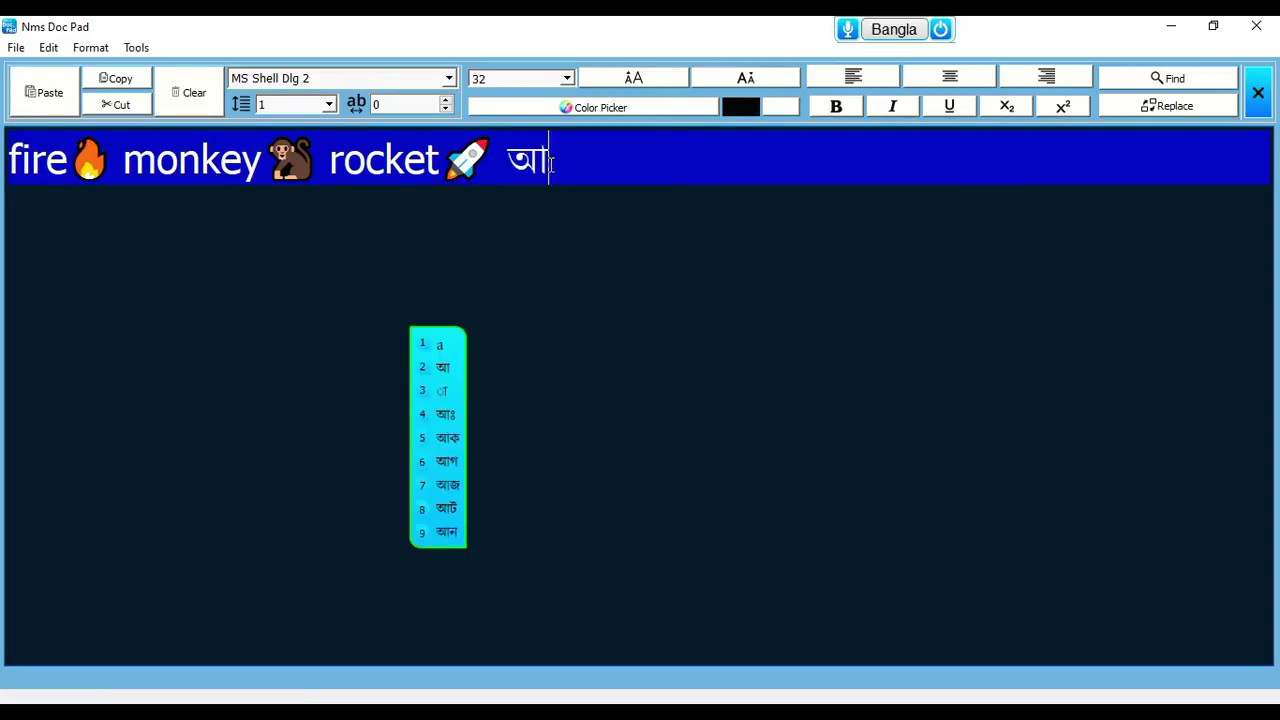
text(nn)
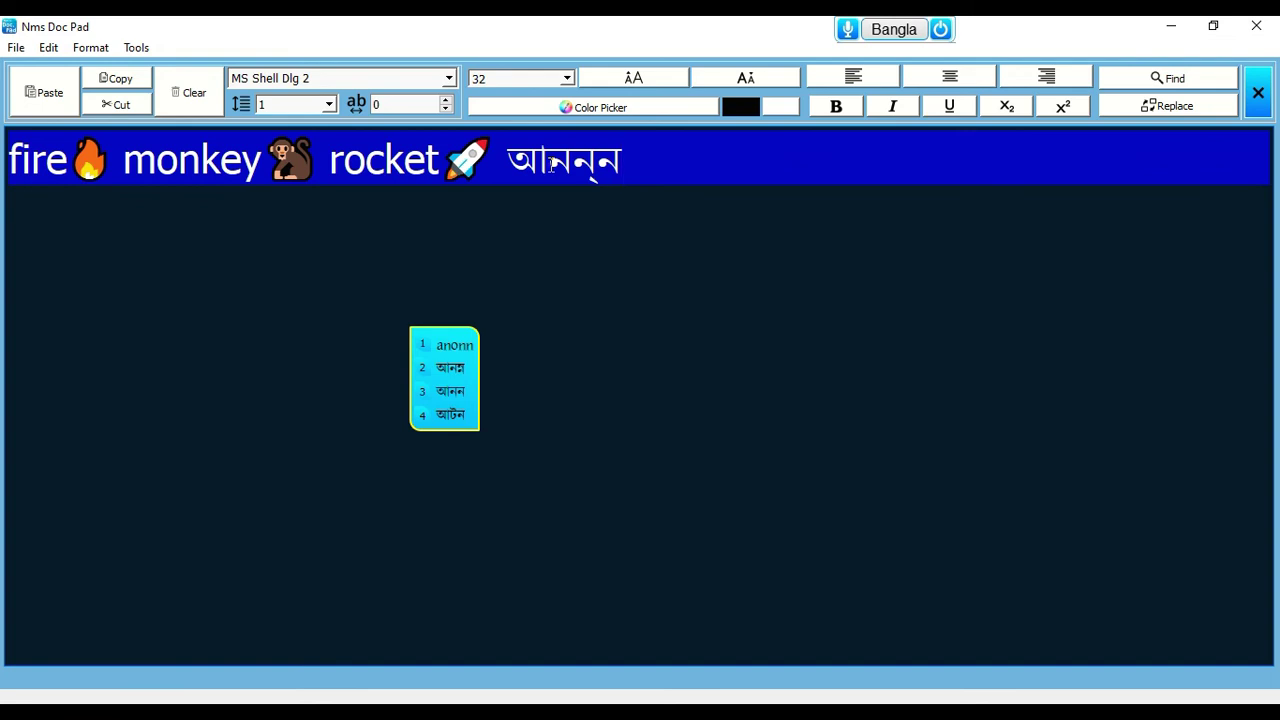
mouse_move(440, 350)
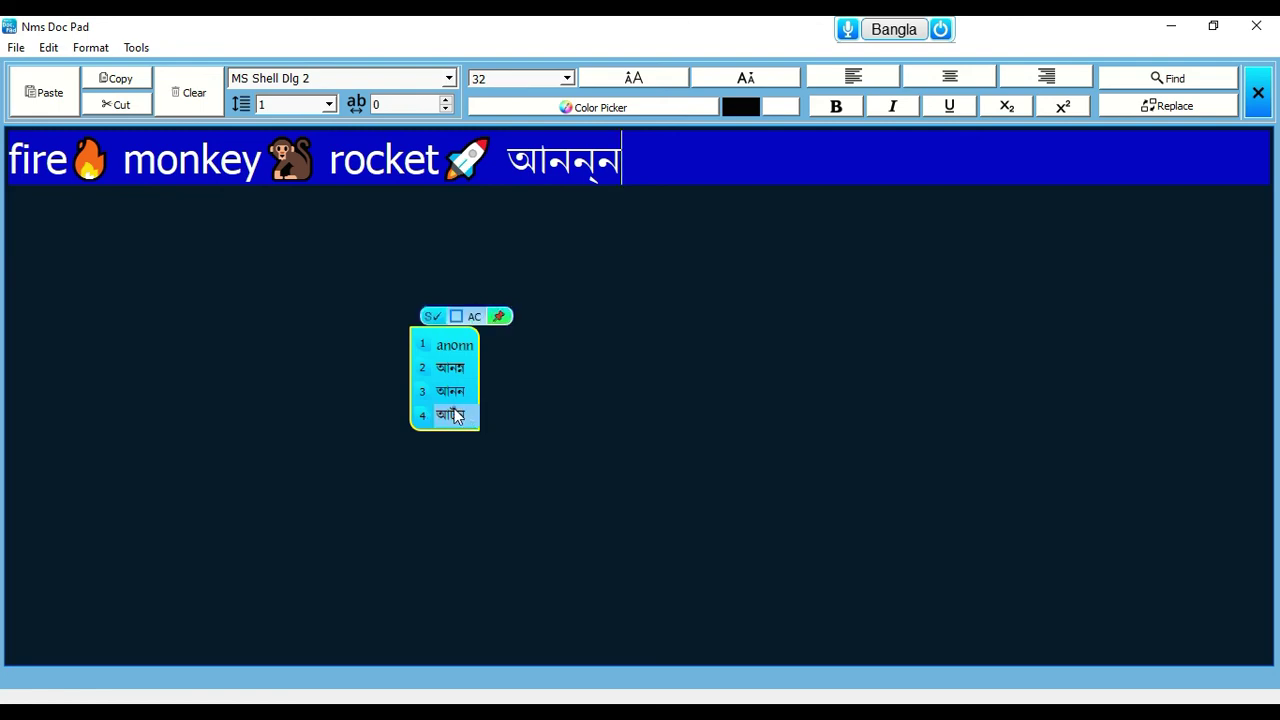
click(452, 414)
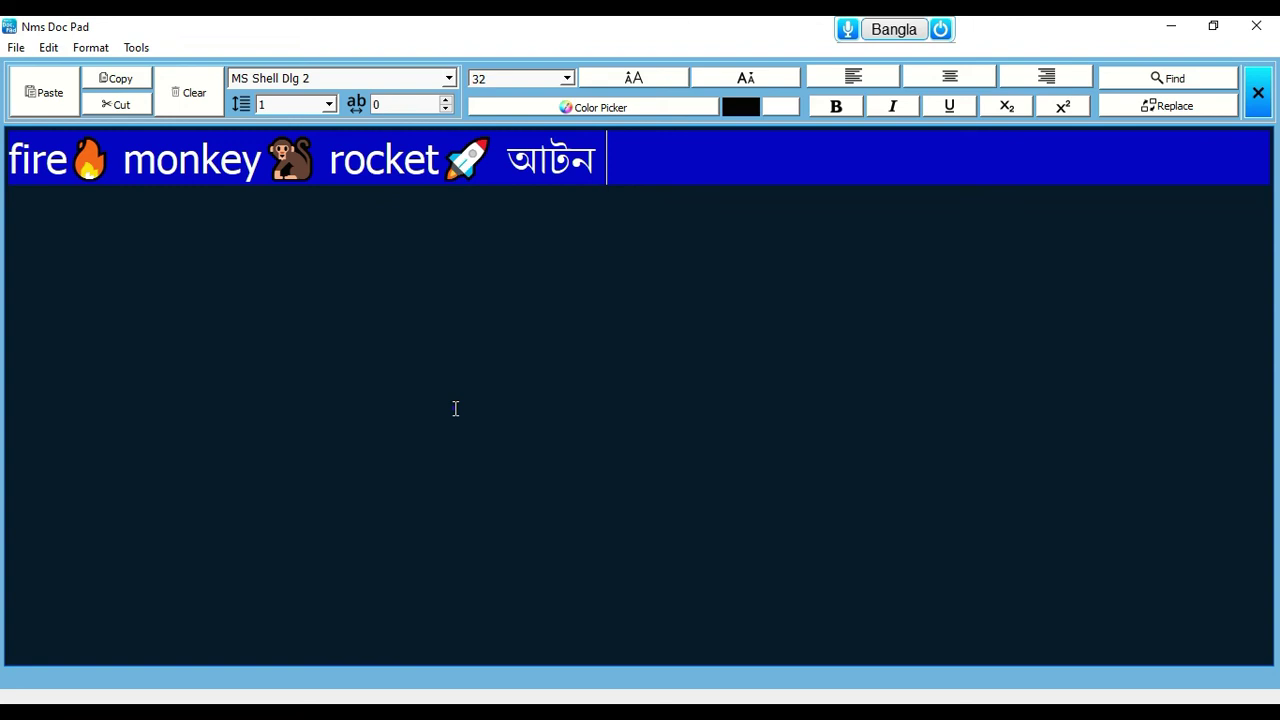
text(এ)
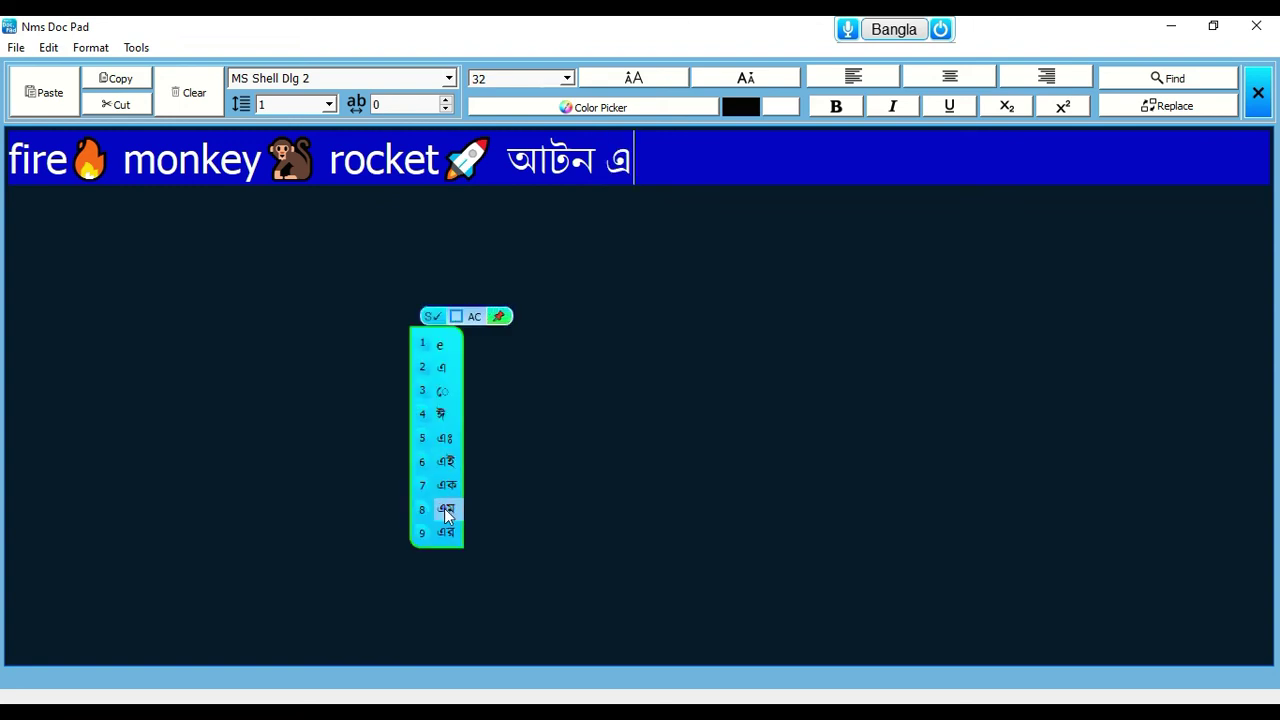
click(447, 509)
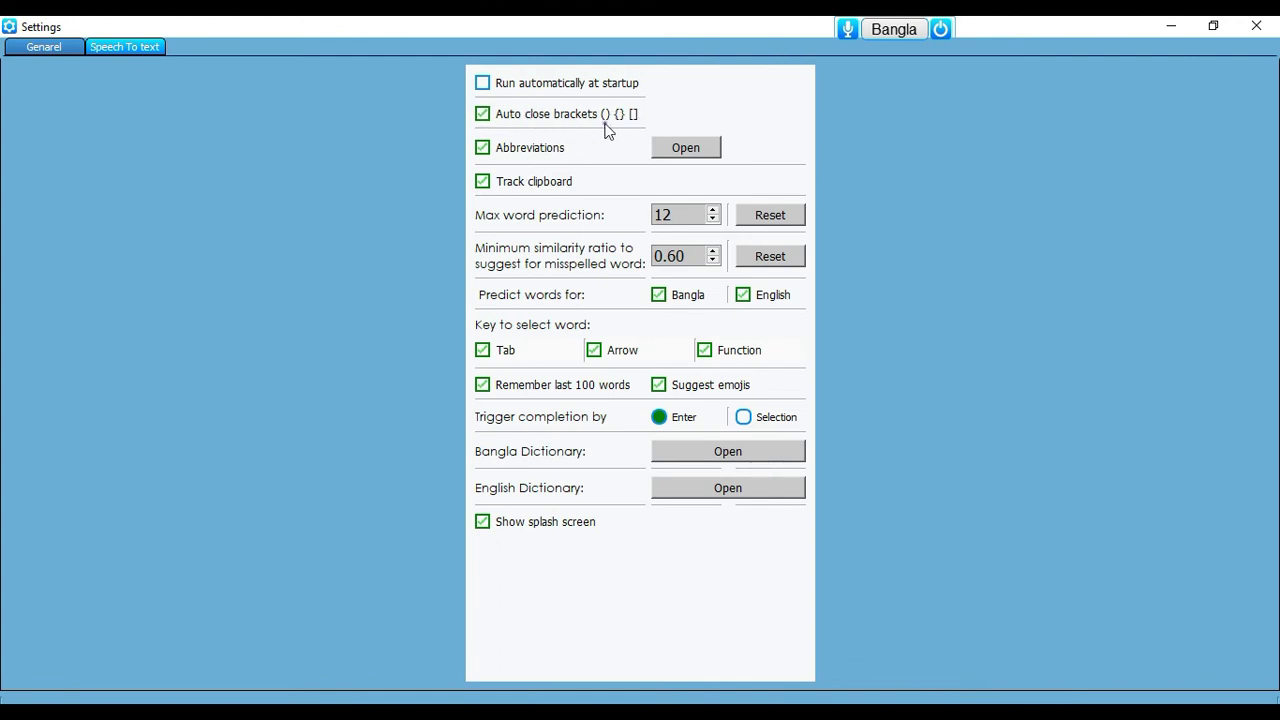
Type auto-closing () and {} pairs with 'kichu lekha', then [] at the line end
key(Escape)
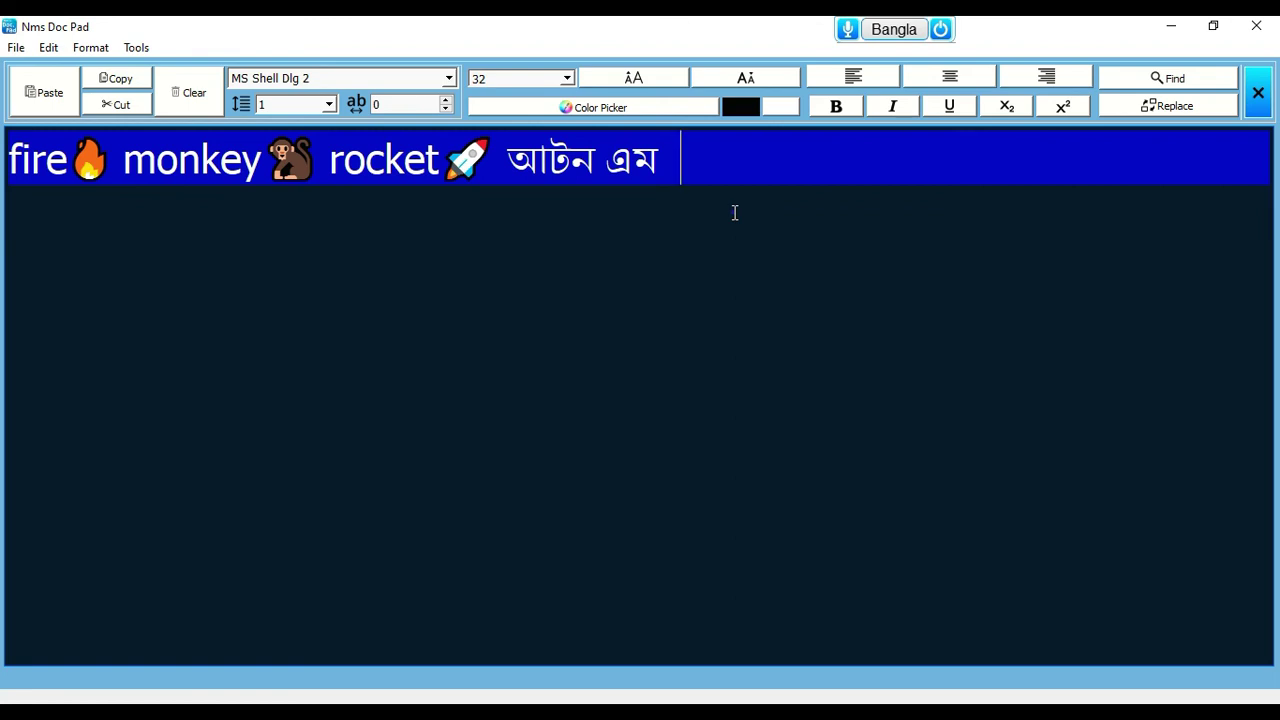
text(())
key(Left)
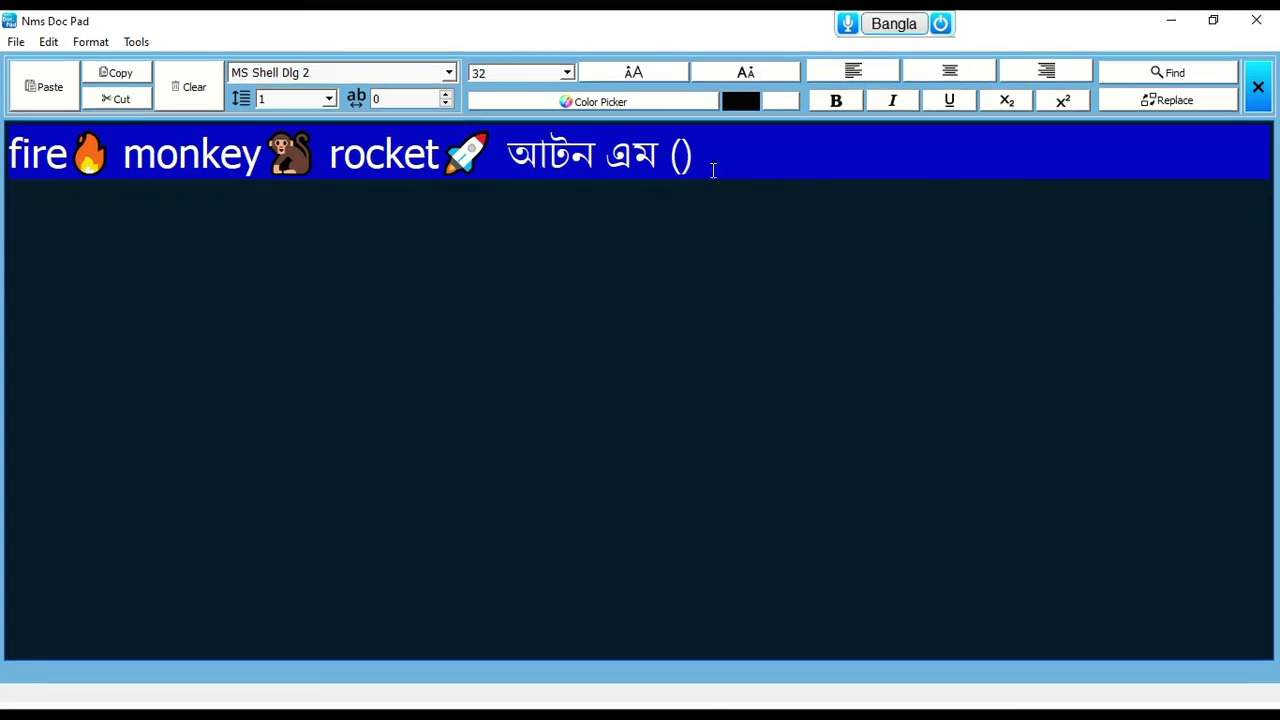
text(kichu le)
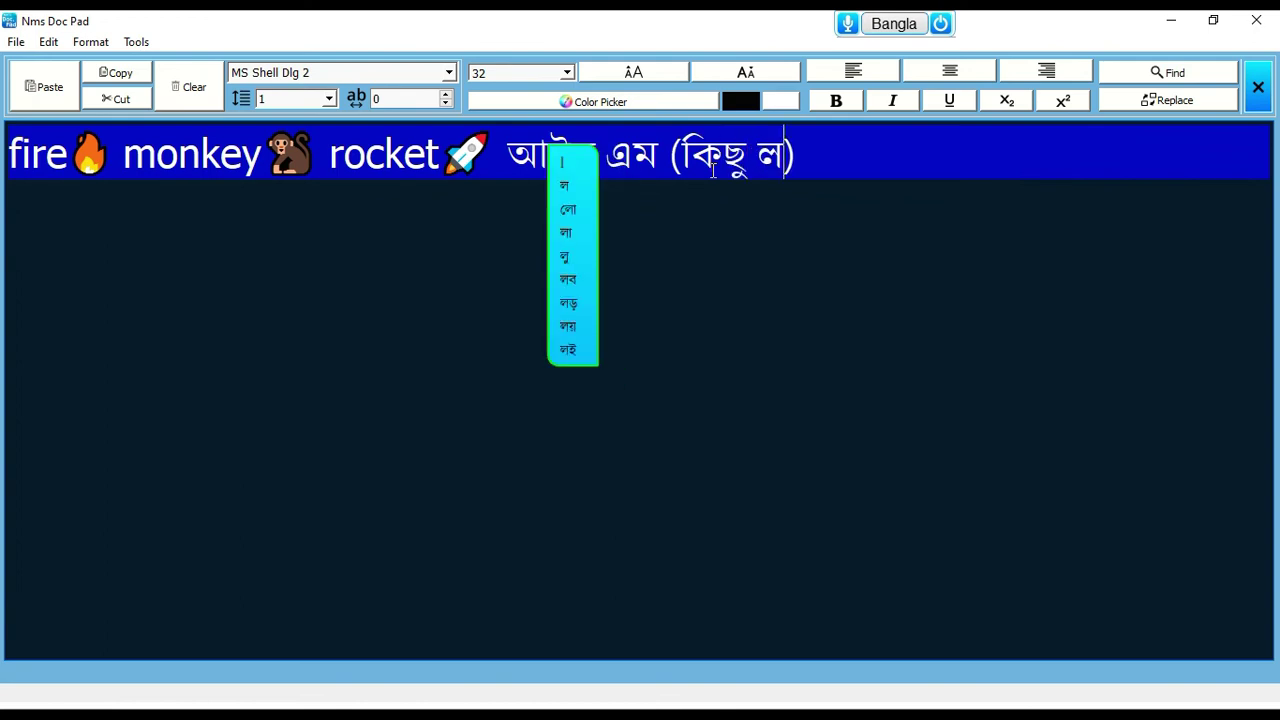
text(kha)
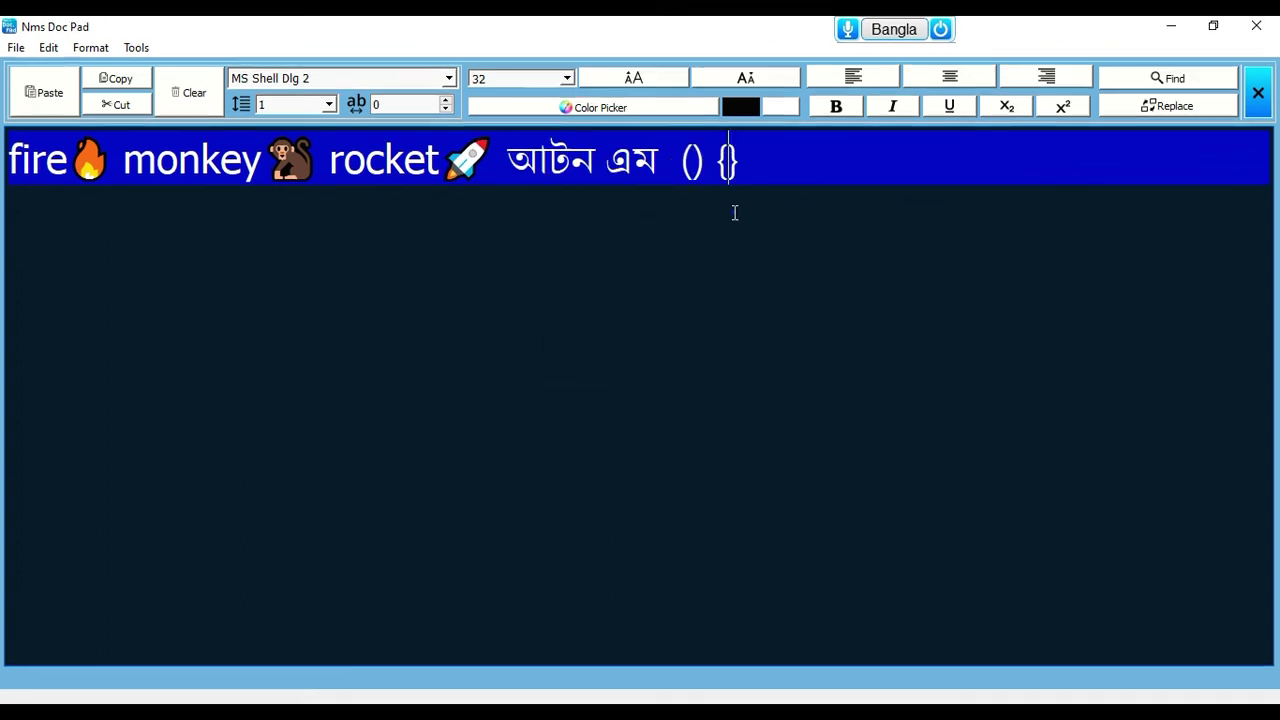
key(End)
text([])
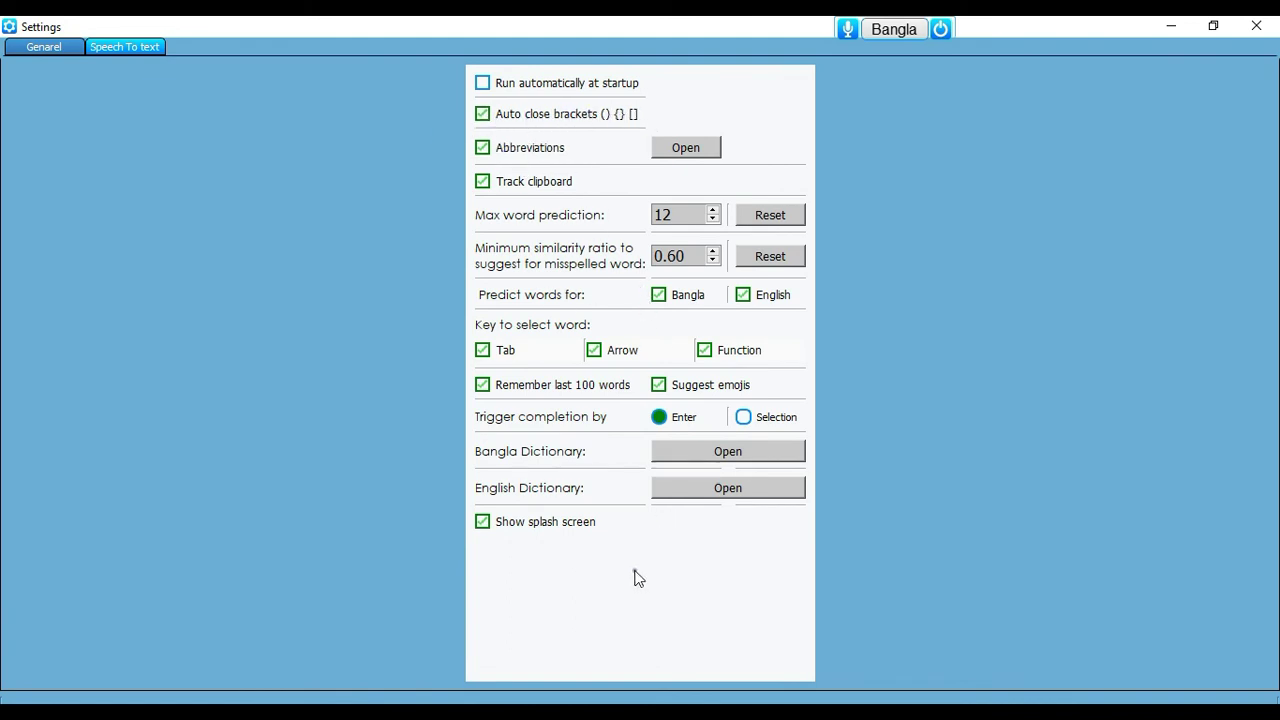
Turn off the startup splash screen and close Word's Proofing pane
click(506, 528)
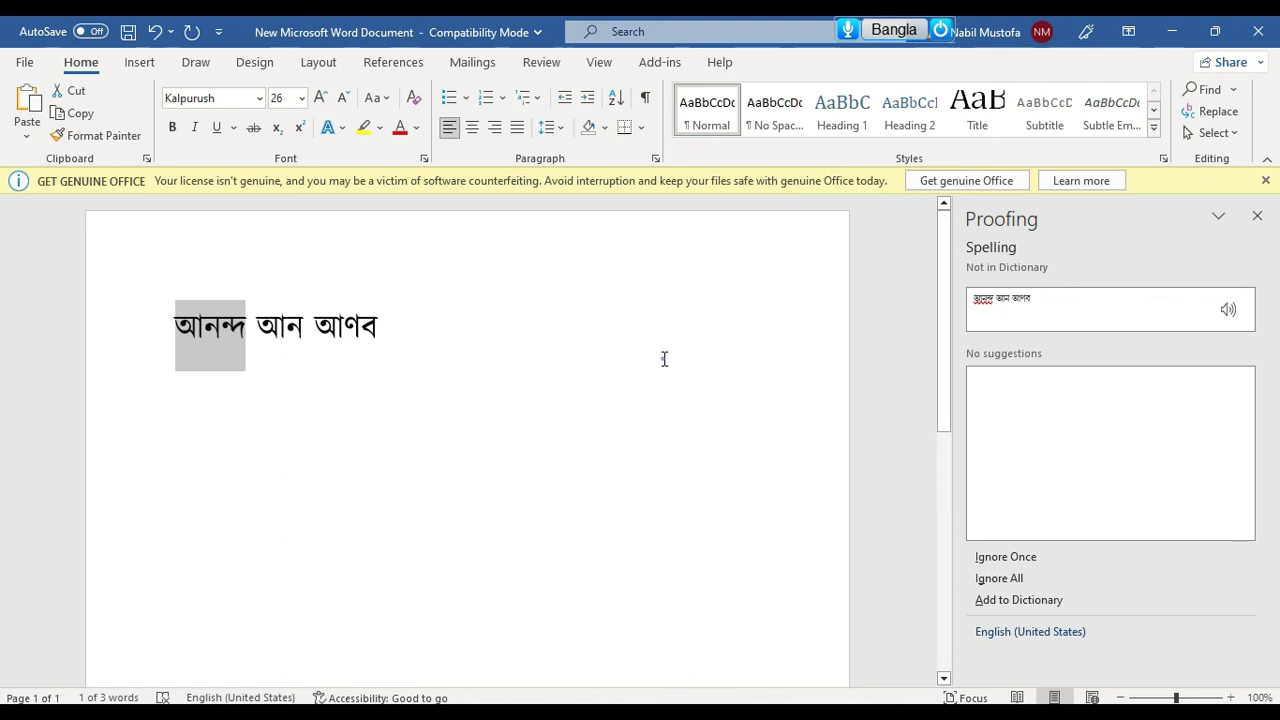
click(395, 384)
click(1257, 216)
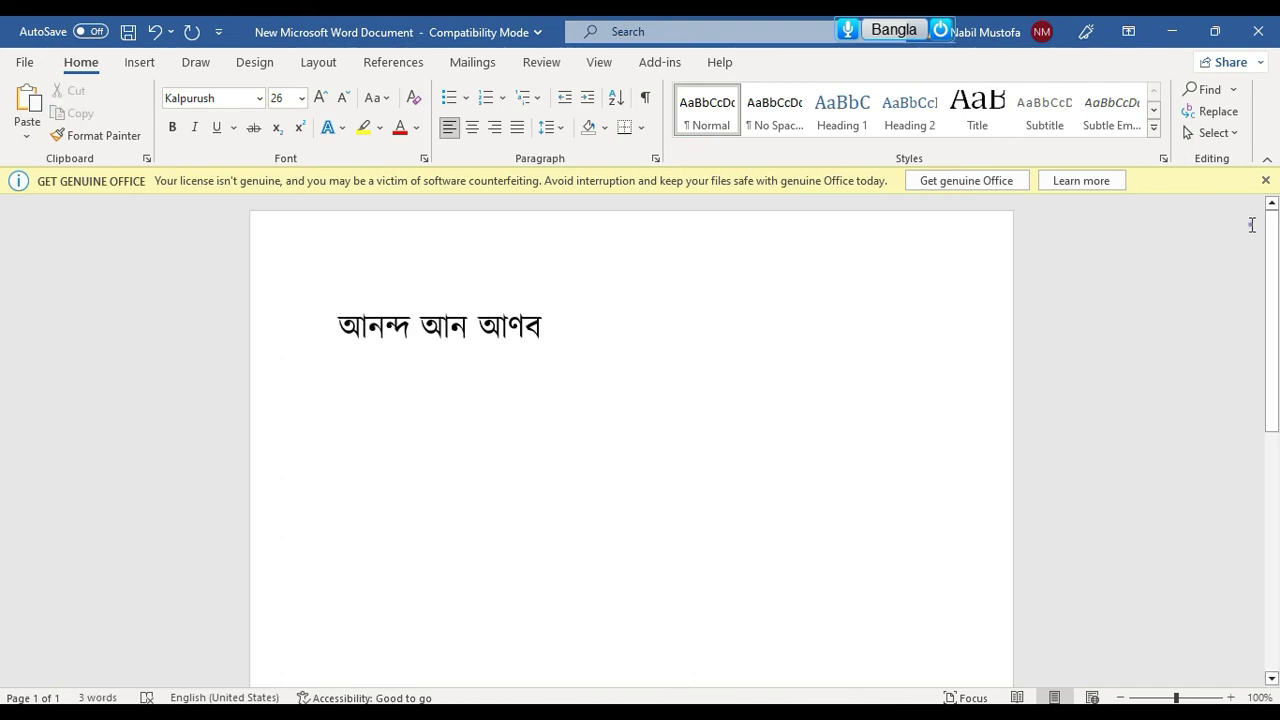
Bring Settings back to stop Function picking suggestions, then return to Word in Bangla mode
mouse_move(745, 712)
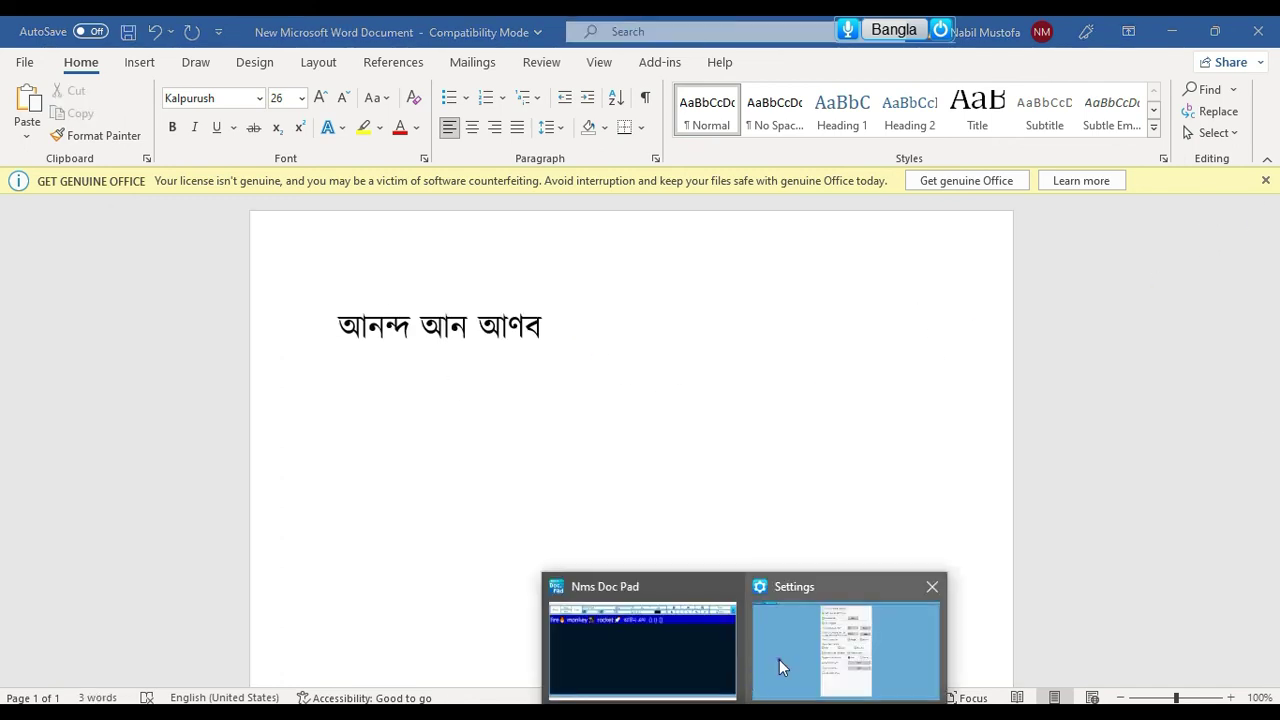
click(785, 605)
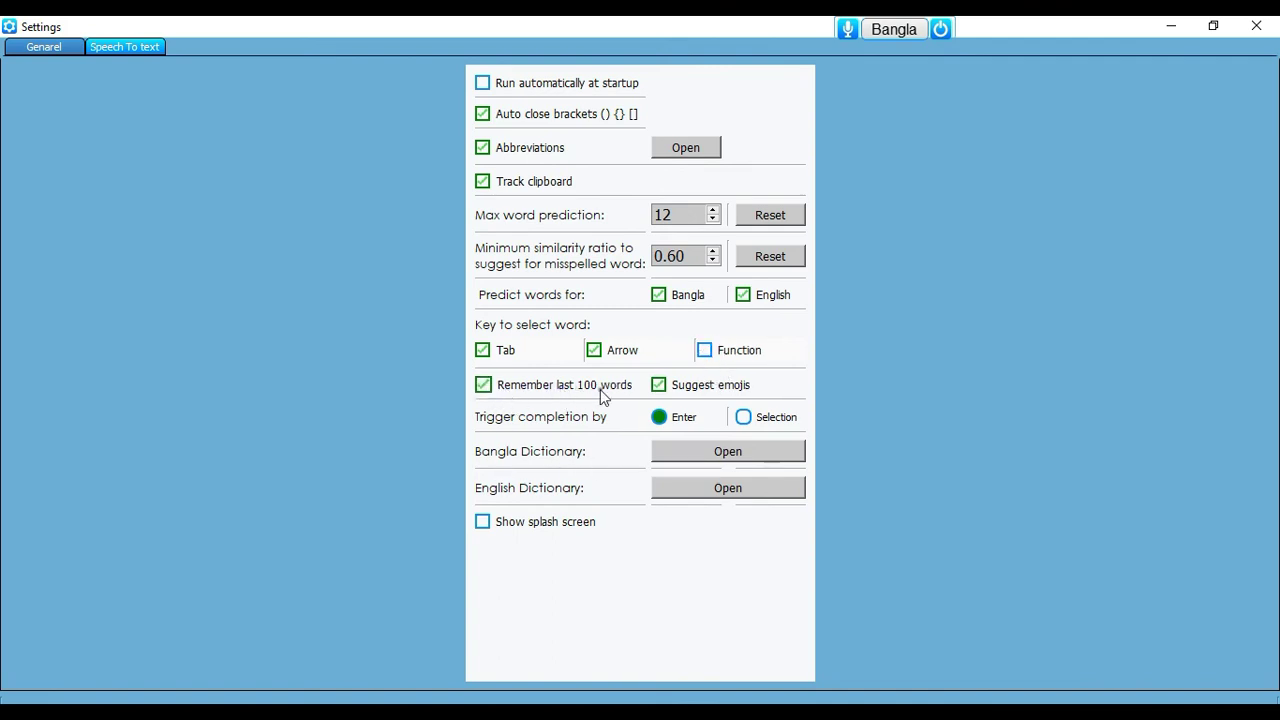
key(alt+Tab)
click(893, 30)
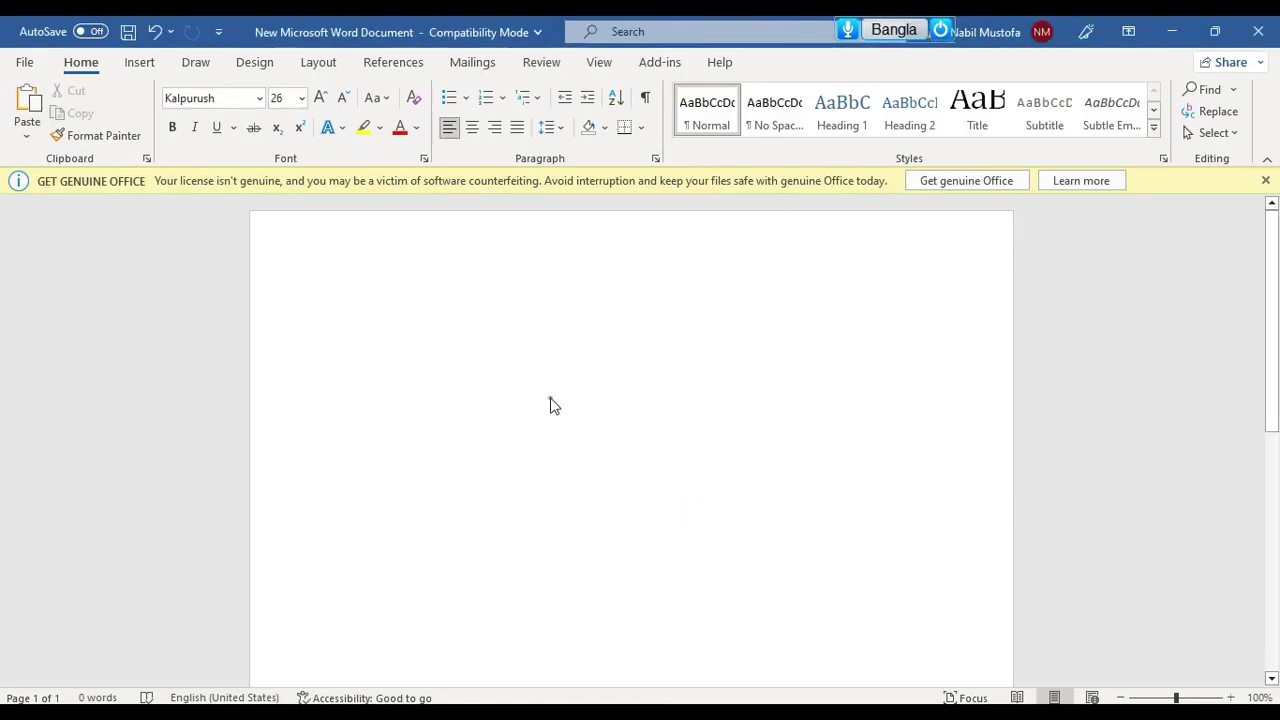
Type 'sotontro' and accept the স্বতন্ত্র suggestion
text(so)
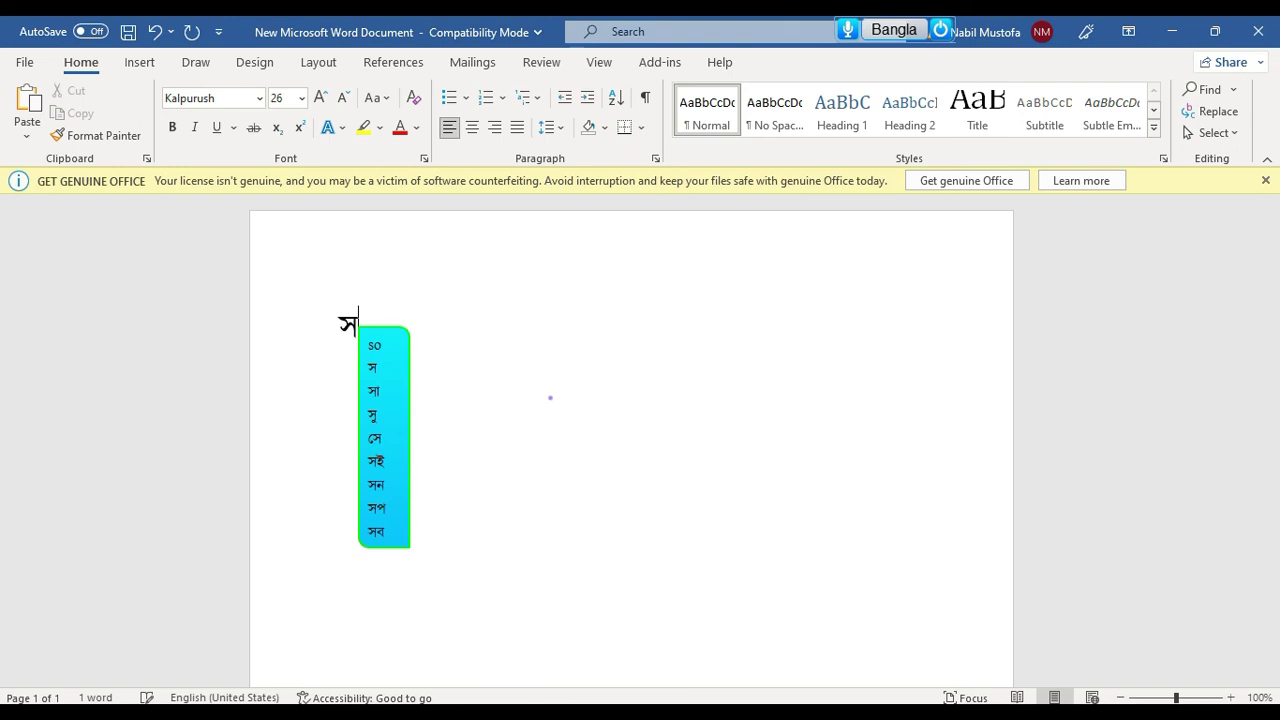
text(tontro)
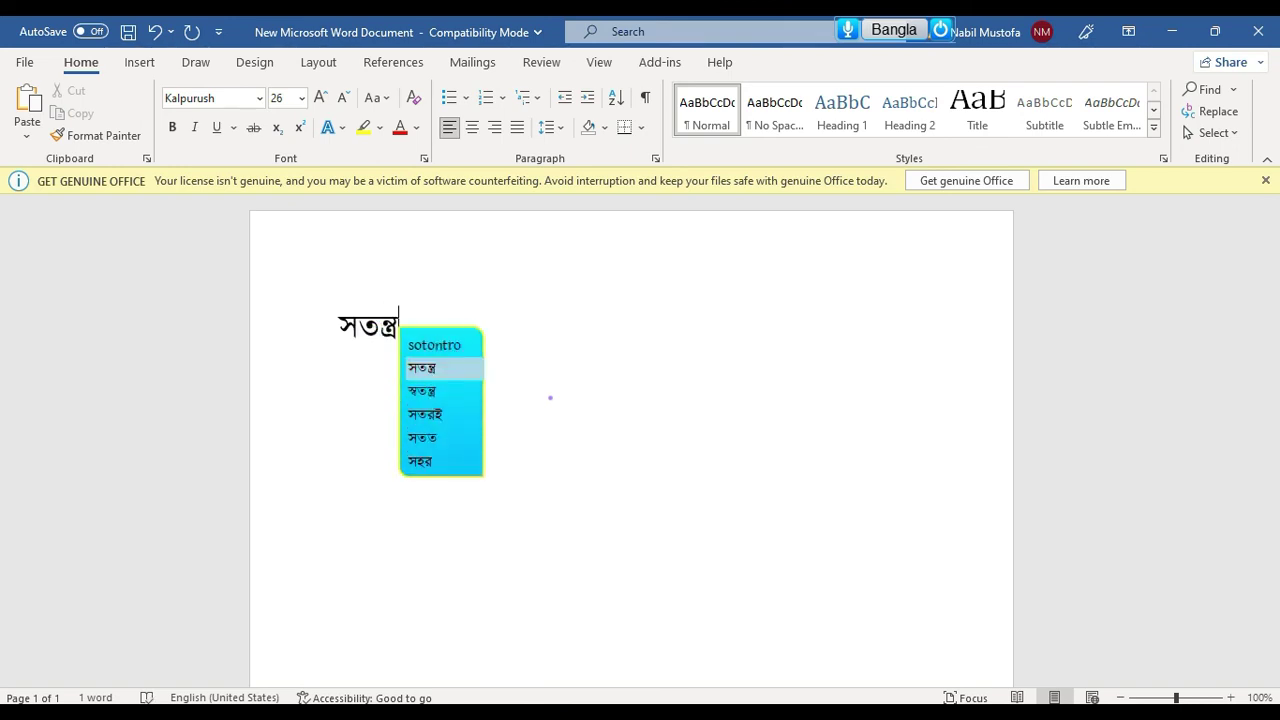
key(Down)
key(Left)
key(Left)
key(Left)
key(Left)
key(Left)
key(Left)
key(BackSpace)
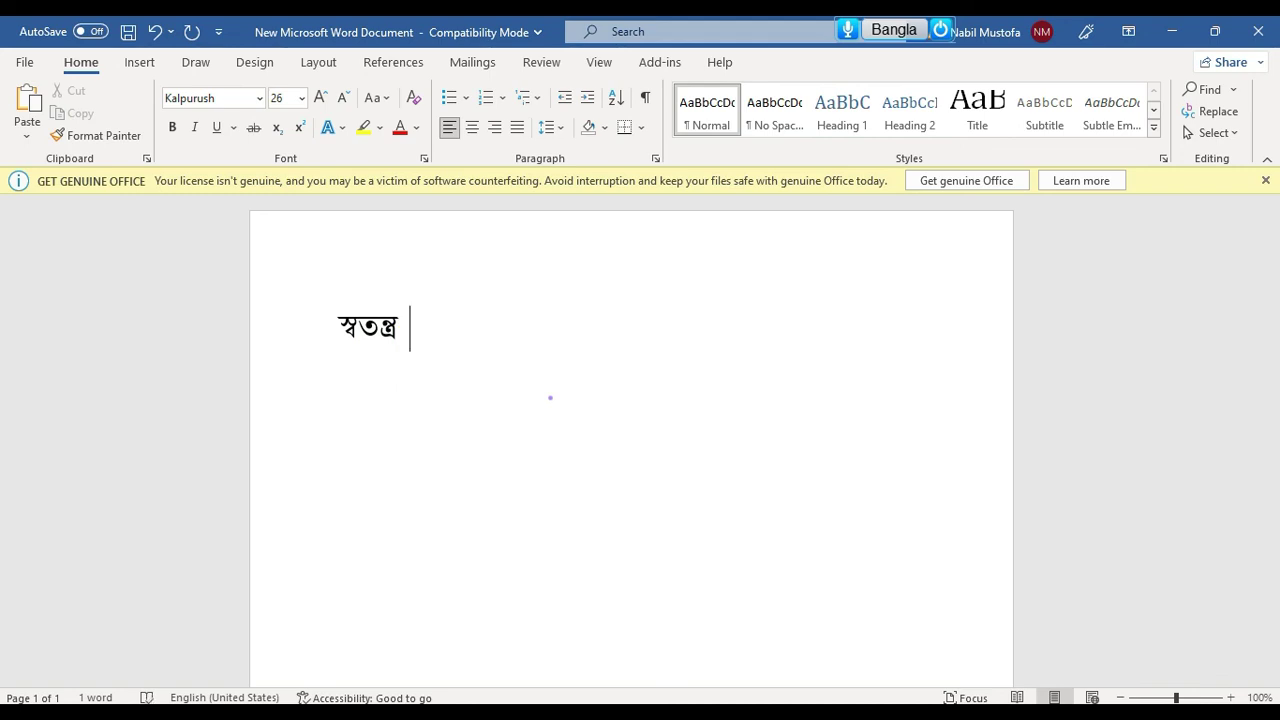
Type 'pro', choose প্রধানমন্ত্রী, and bring Nms Kontho Settings forward
text(pro)
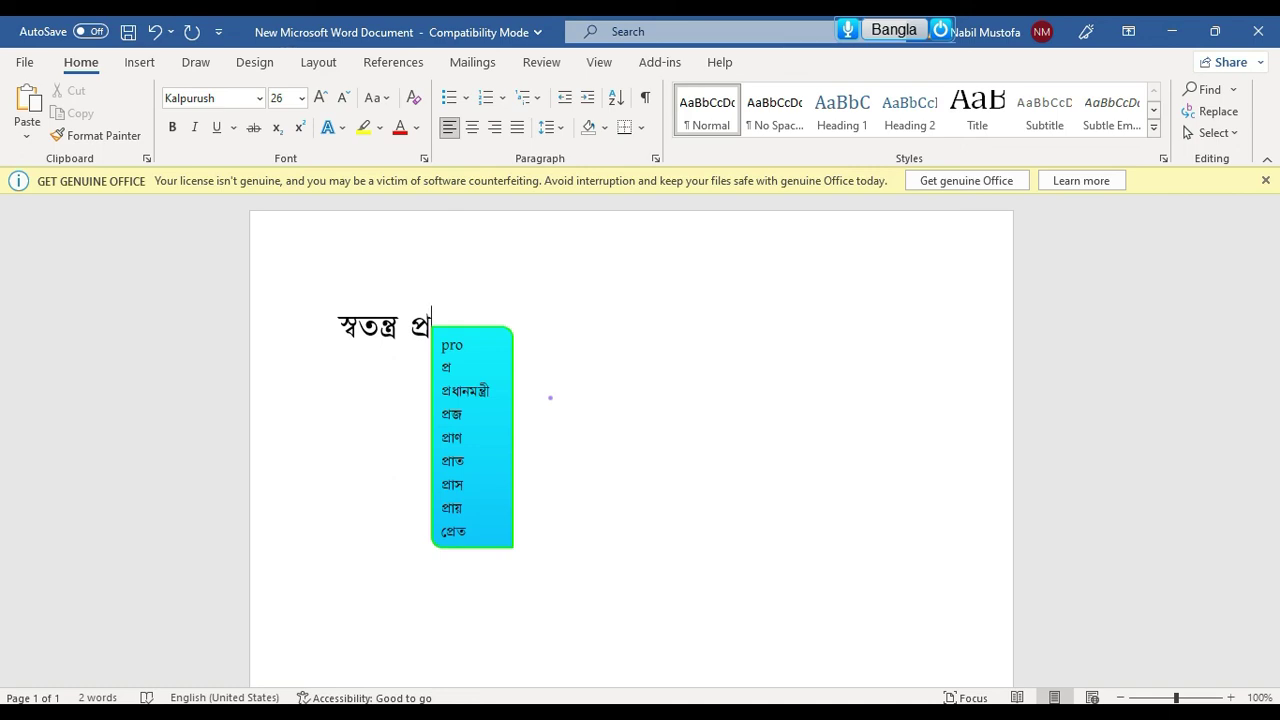
key(Down)
key(Down)
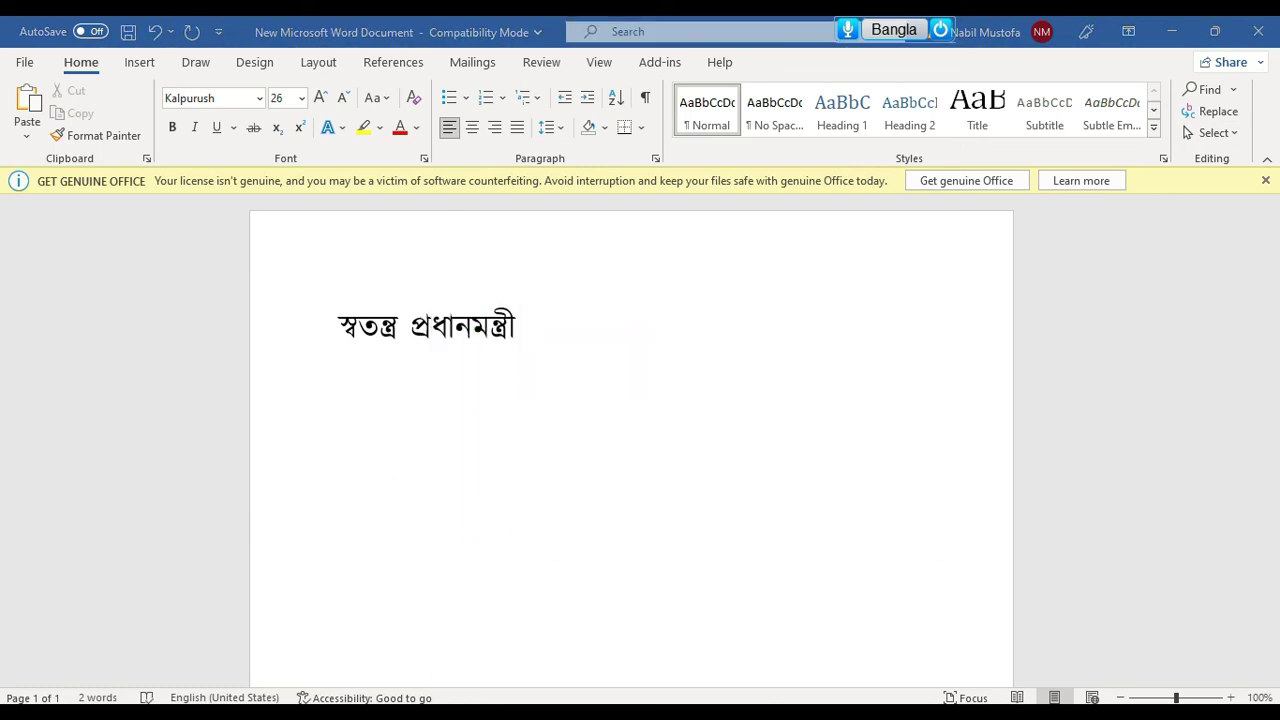
click(798, 655)
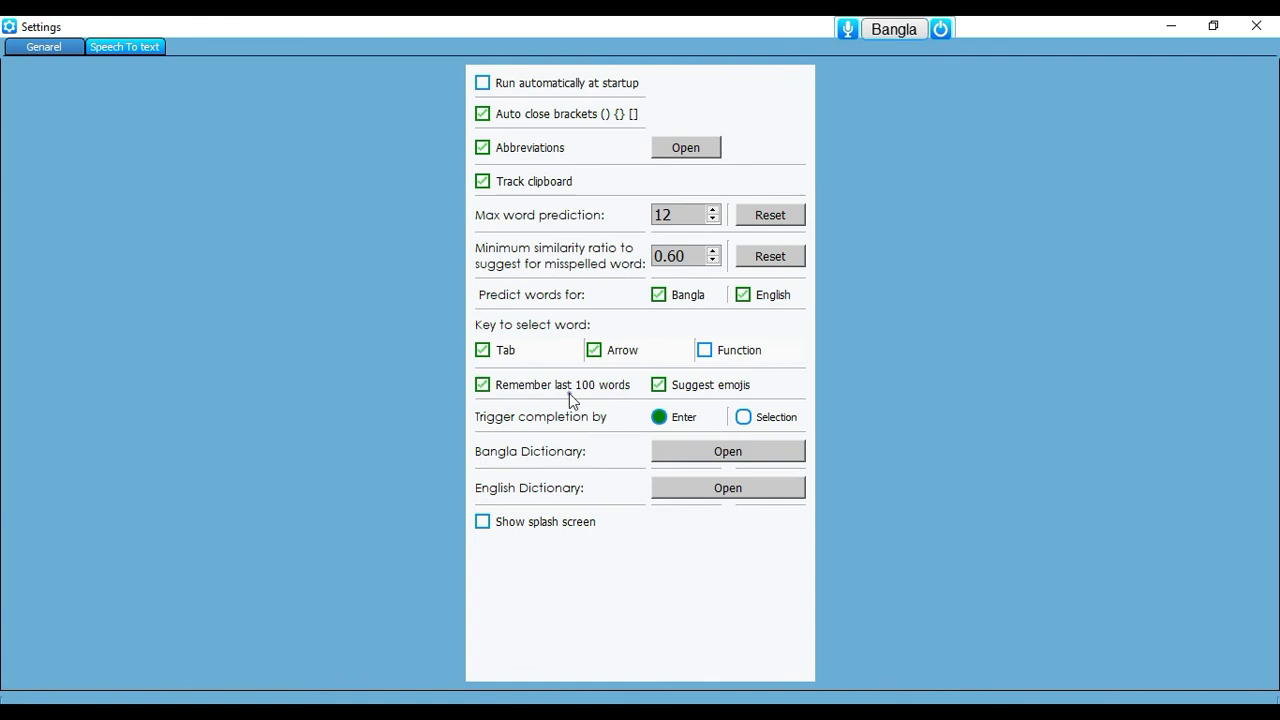
Switch typing to English, open the Word manager and load the complete word list
key(F12)
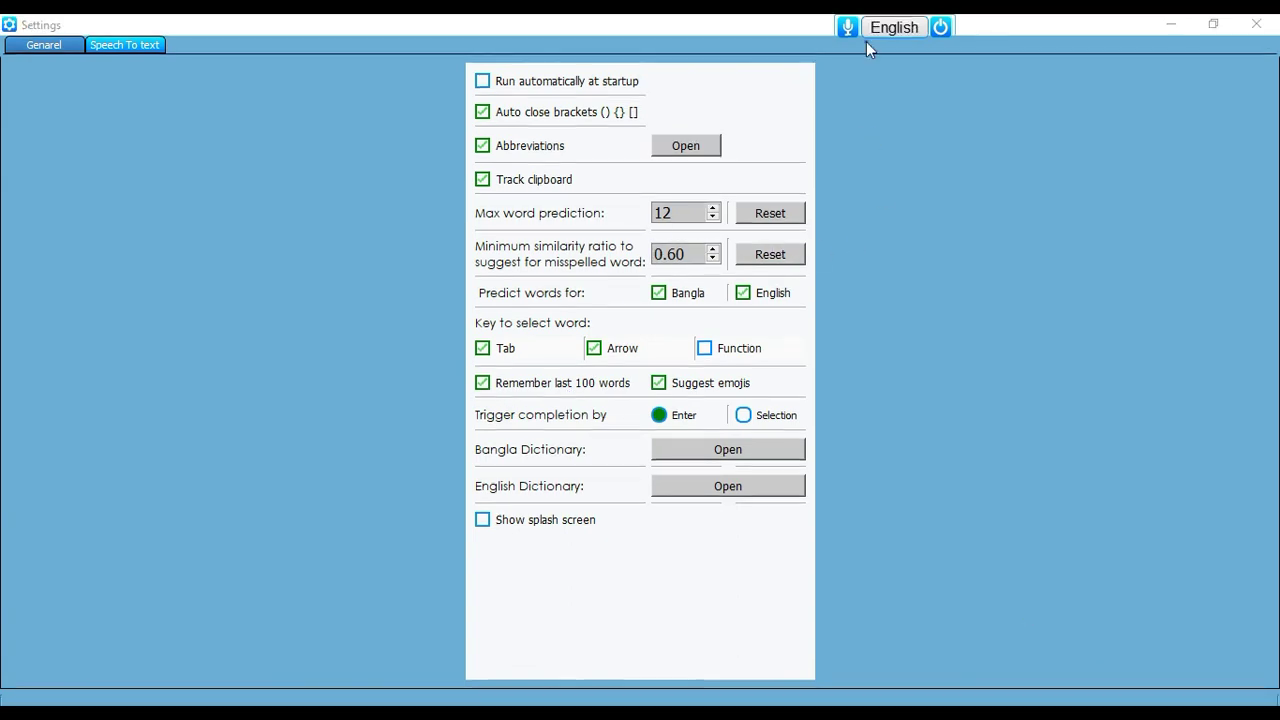
click(968, 34)
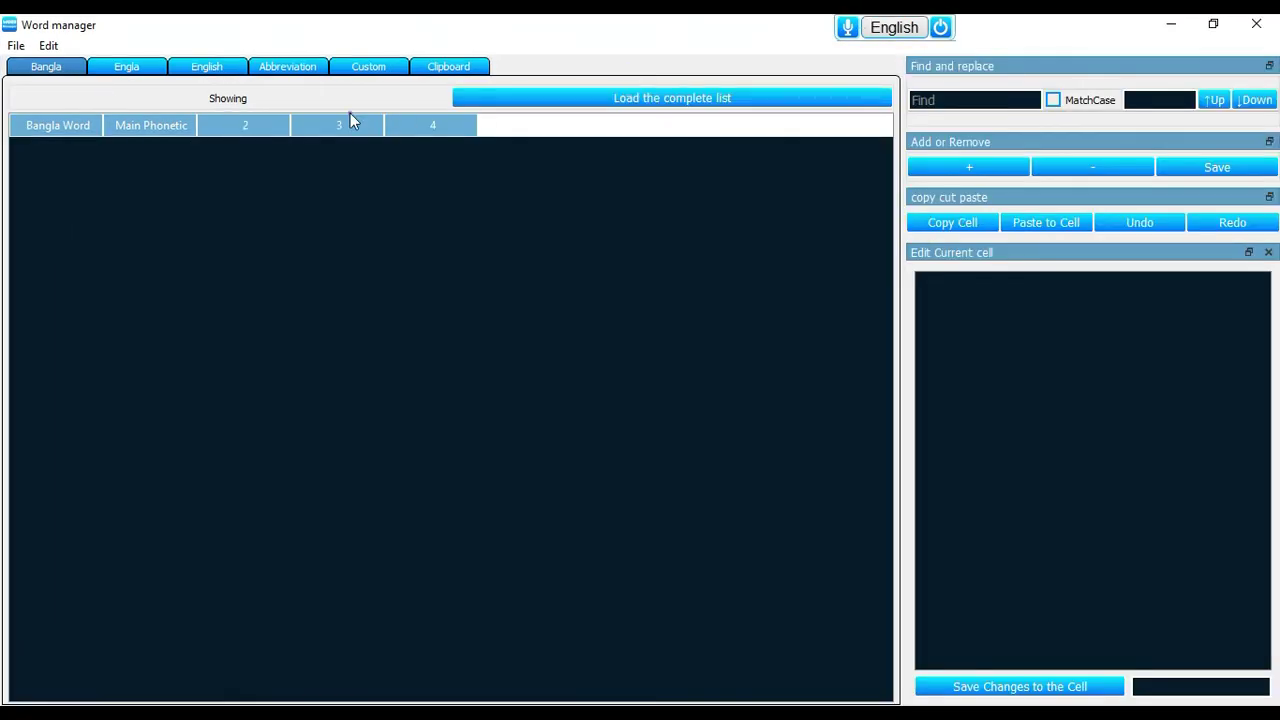
click(607, 98)
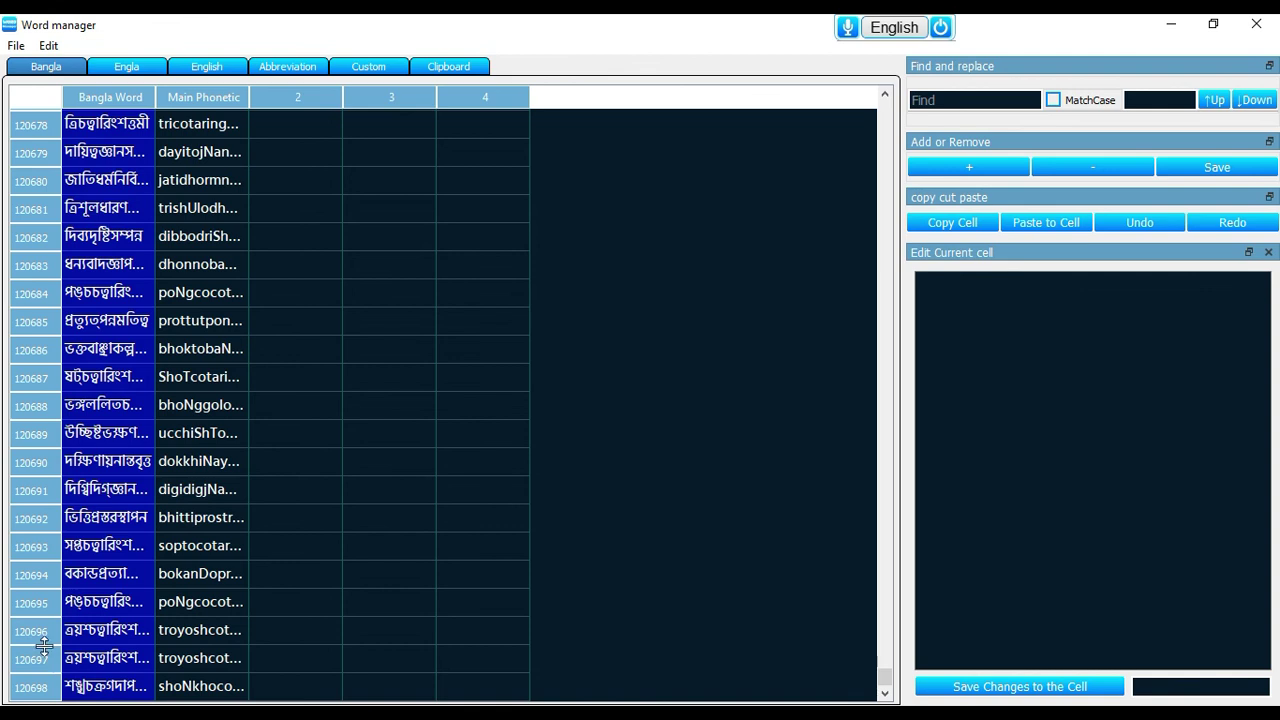
Browse the Bangla word list and inspect an entry's phonetic spelling
scroll(110, 580, up, 17)
drag(884, 676, 884, 657)
click(110, 262)
click(146, 519)
click(195, 515)
scroll(164, 328, up, 20)
scroll(164, 328, up, 20)
drag(884, 663, 886, 100)
scroll(191, 597, down, 20)
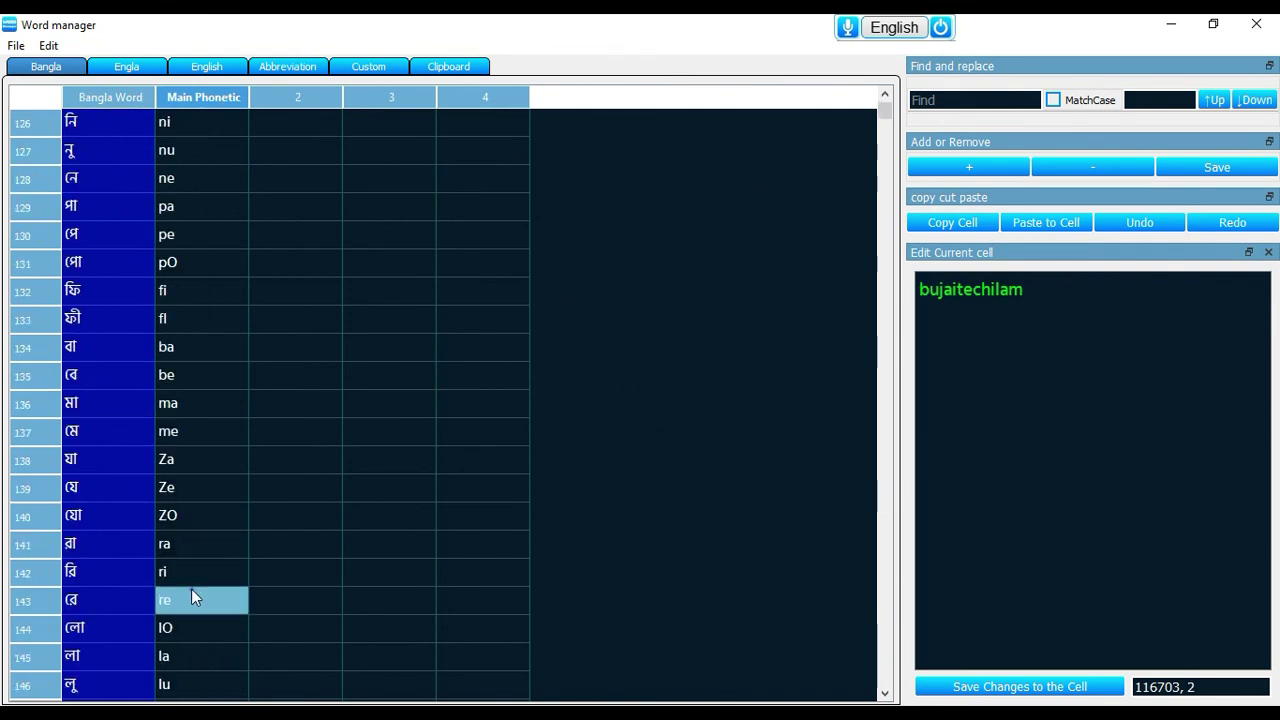
scroll(191, 597, down, 20)
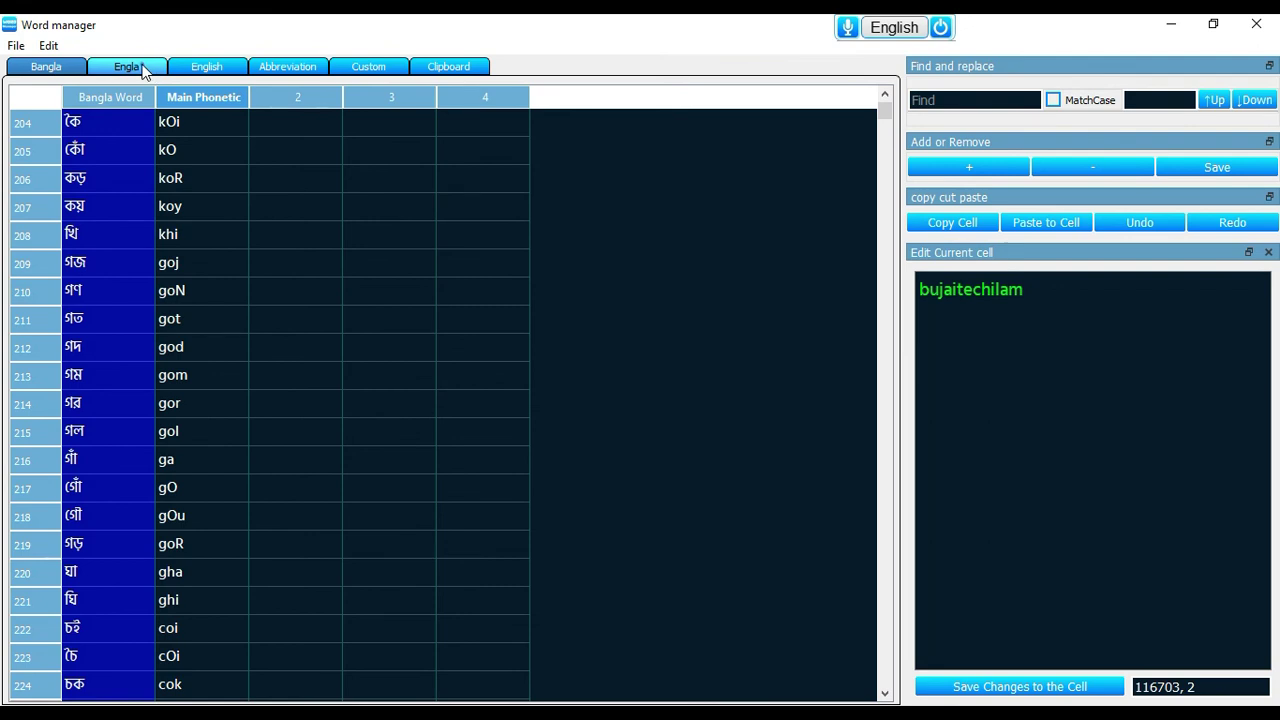
Switch to the Engla list and widen the Words column to show full words
click(143, 68)
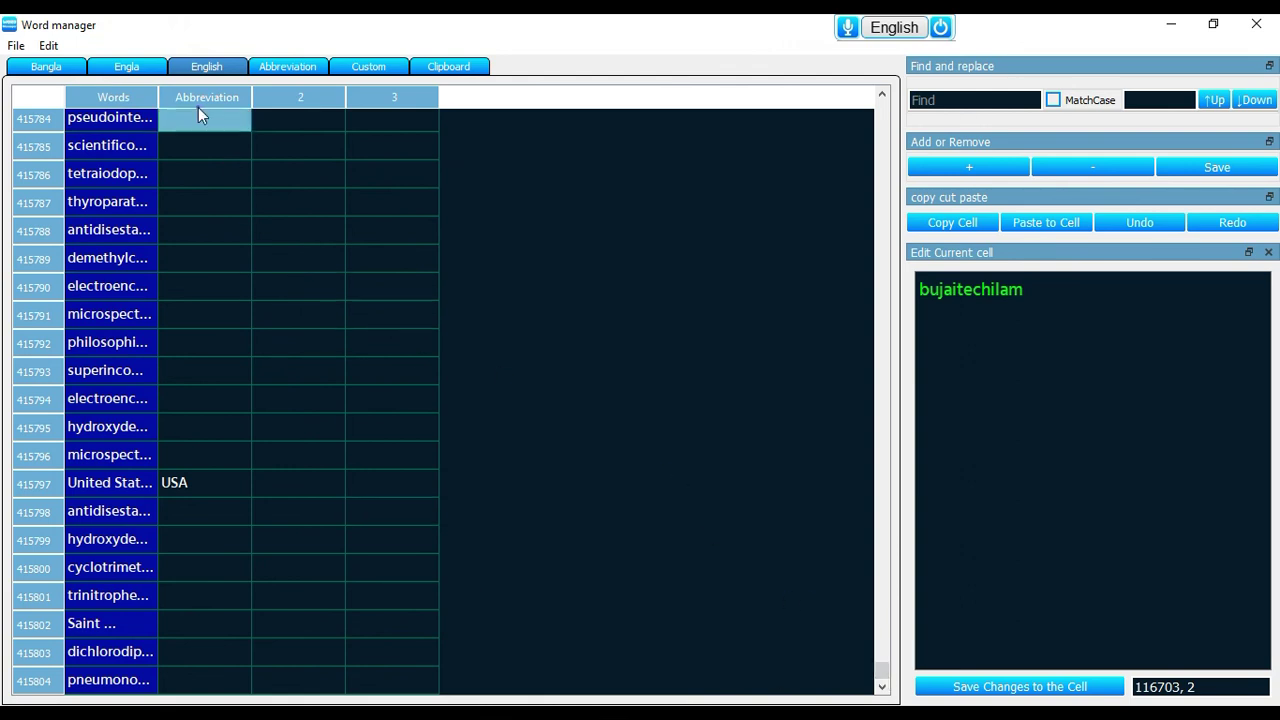
drag(158, 97, 376, 97)
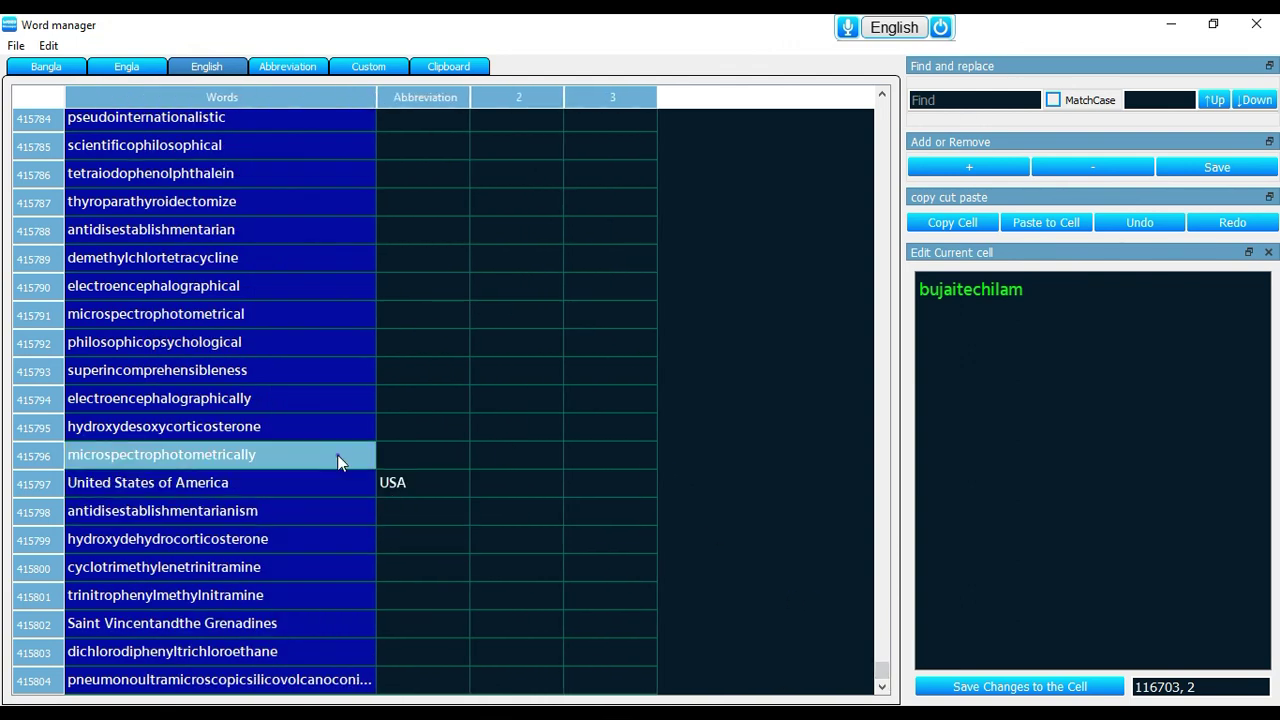
scroll(272, 342, up, 20)
scroll(351, 400, down, 20)
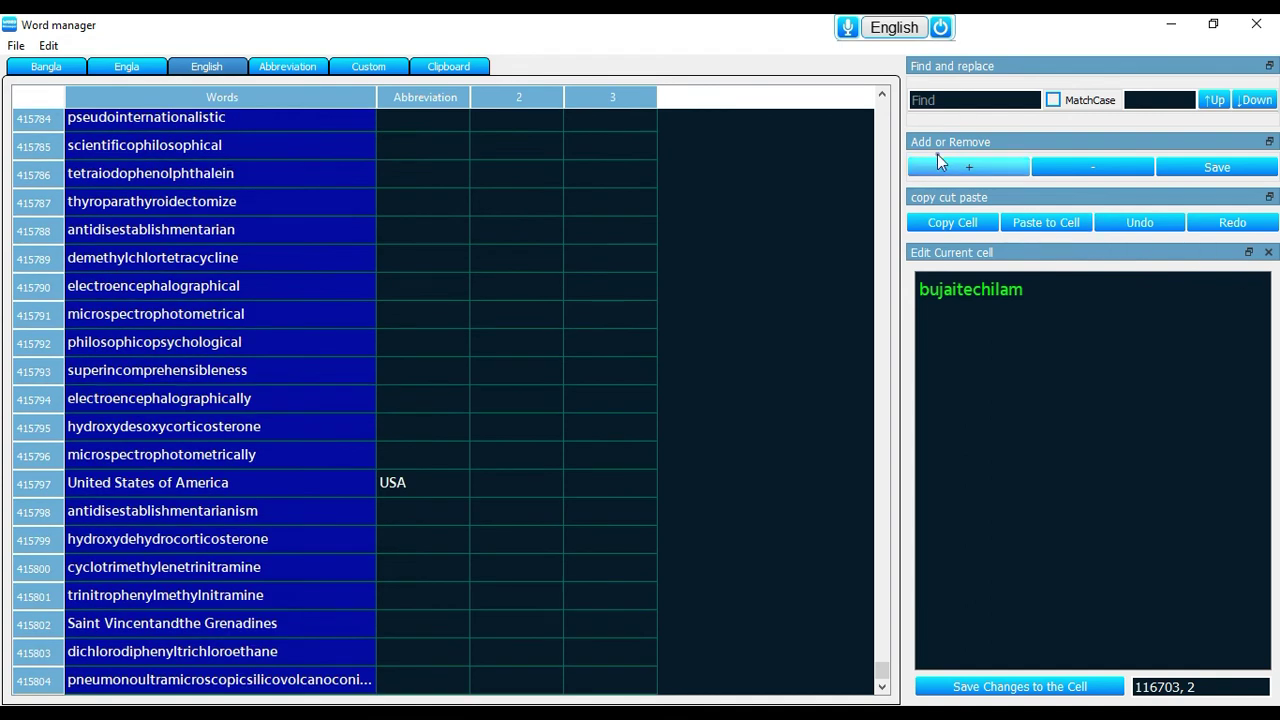
Search the list for 'united' to find United Kingdom, then view the Abbreviation and Custom lists
click(944, 104)
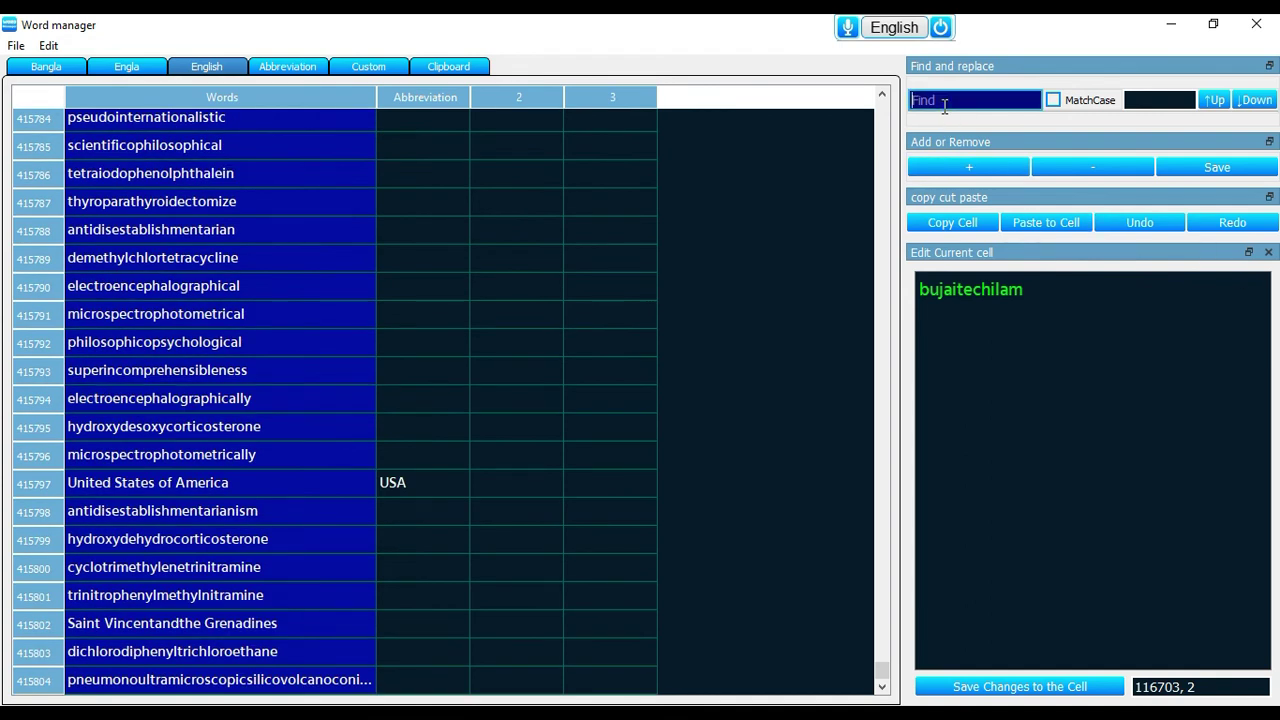
text(uj)
key(BackSpace)
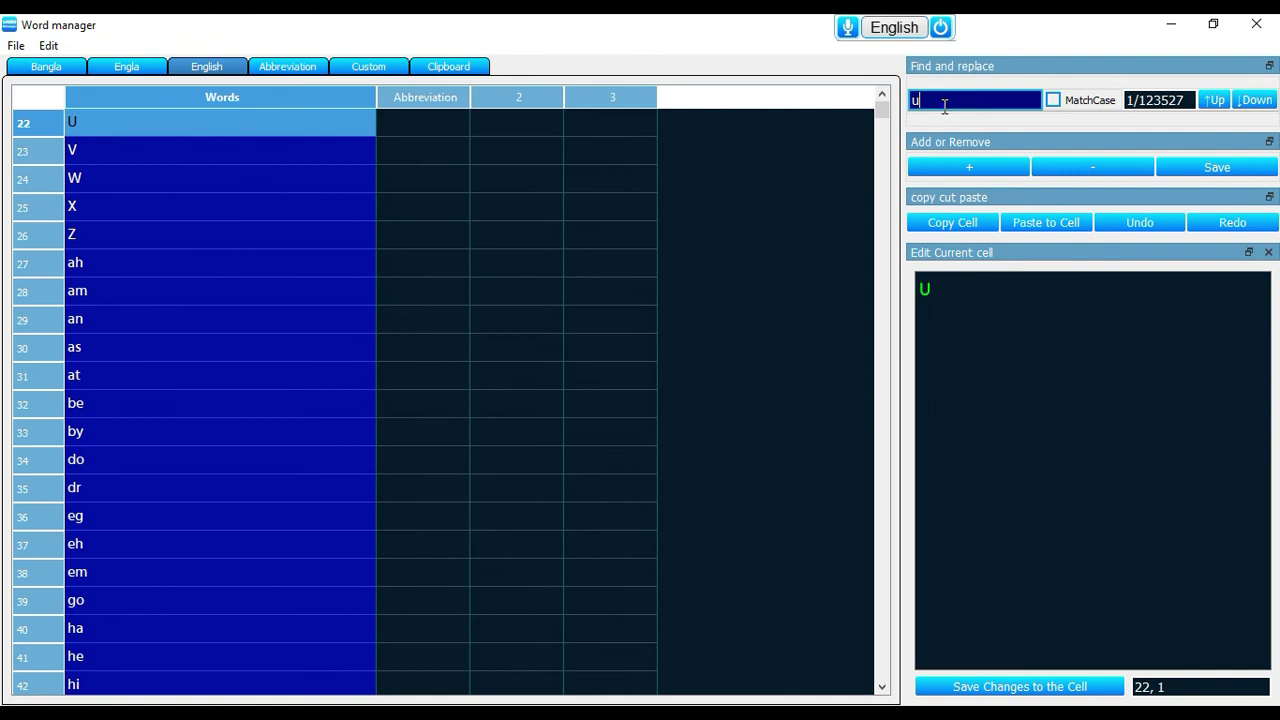
text(nited)
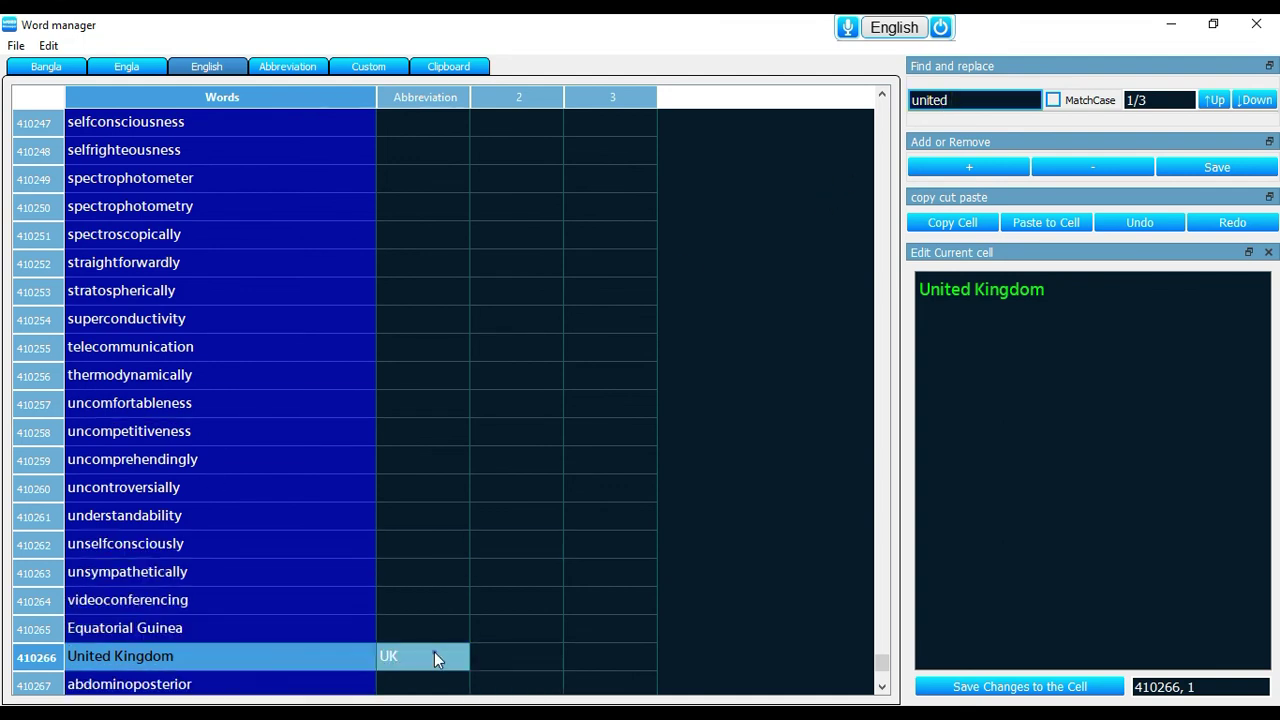
scroll(281, 430, down, 4)
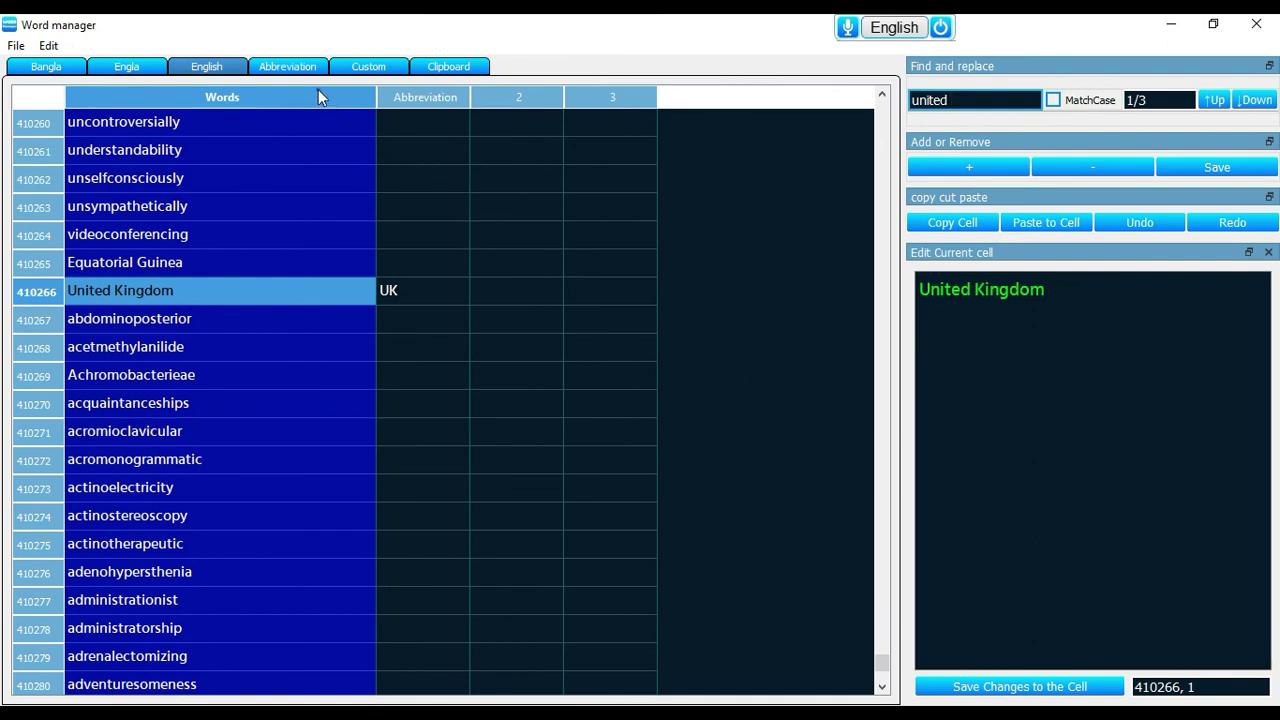
click(290, 68)
click(369, 72)
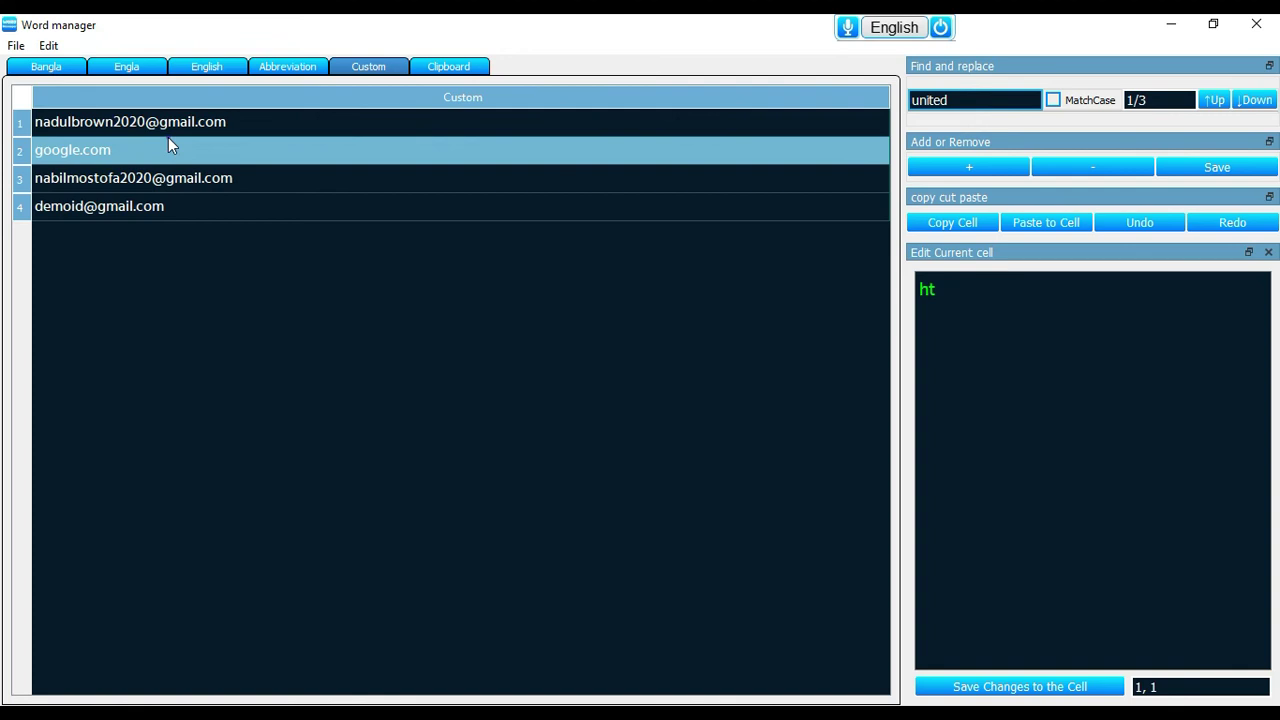
View the clipboard history, then close the Word manager to reveal Settings
click(466, 68)
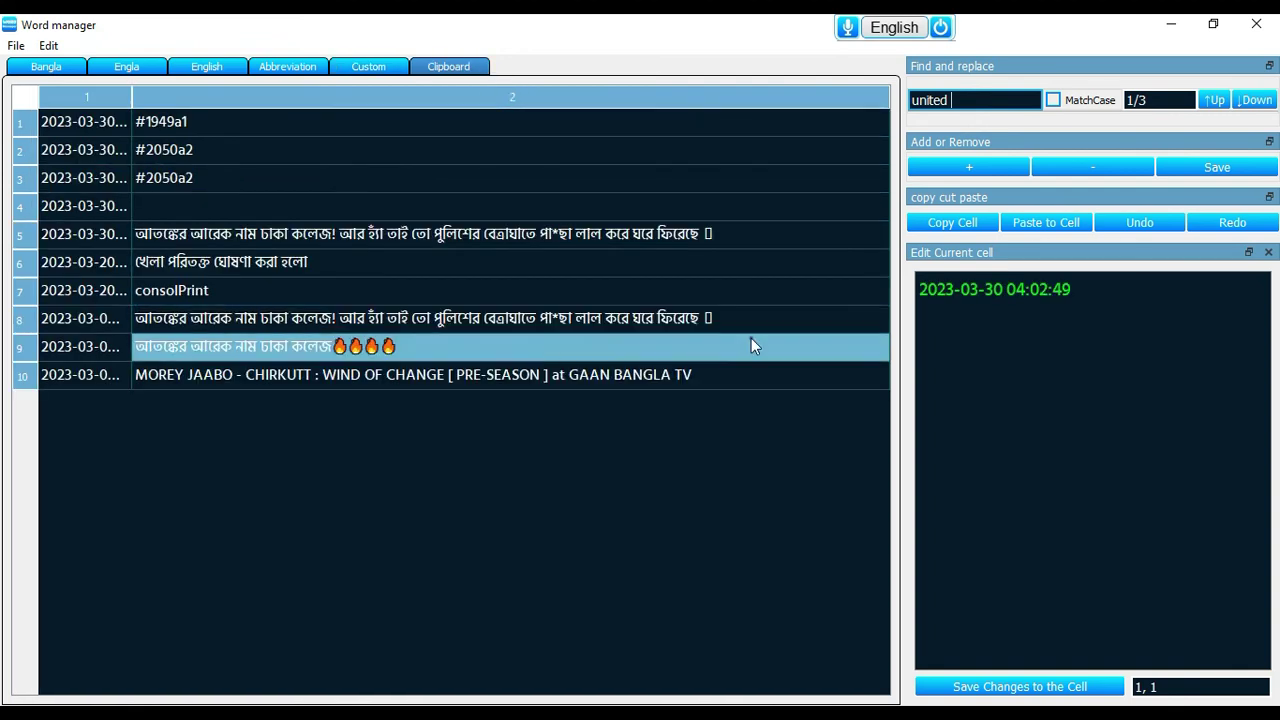
click(1050, 27)
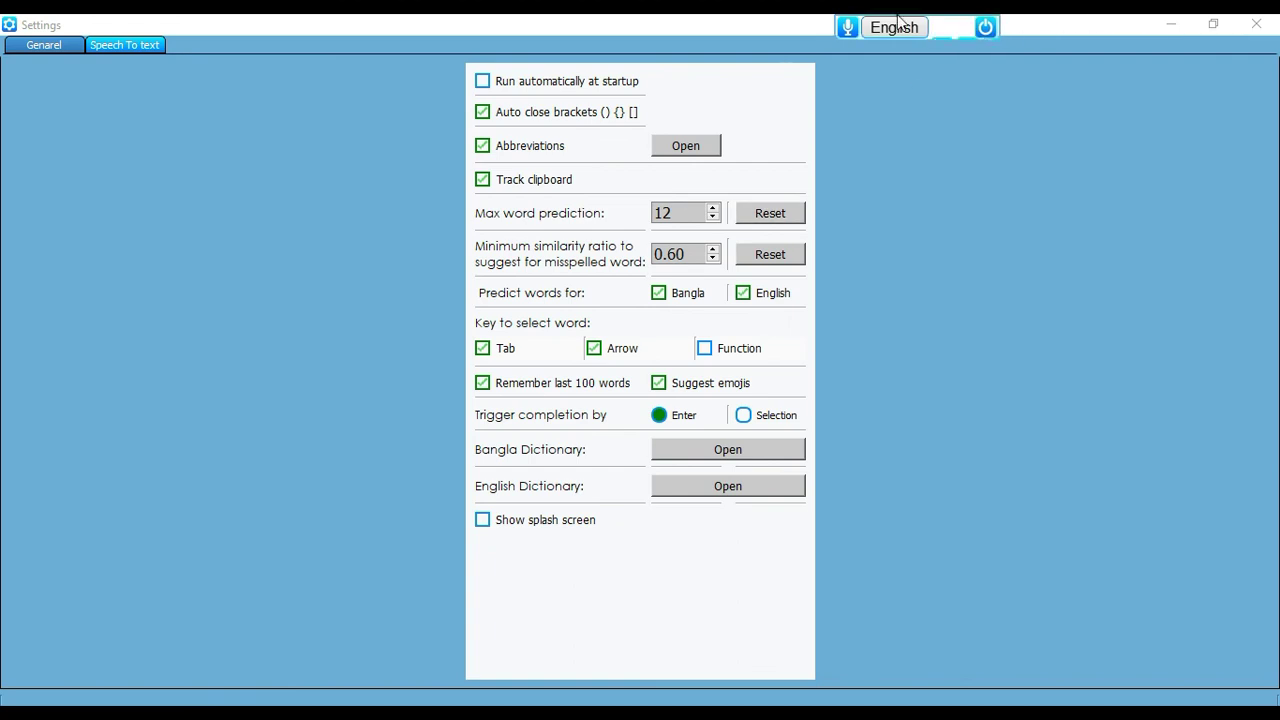
mouse_move(976, 32)
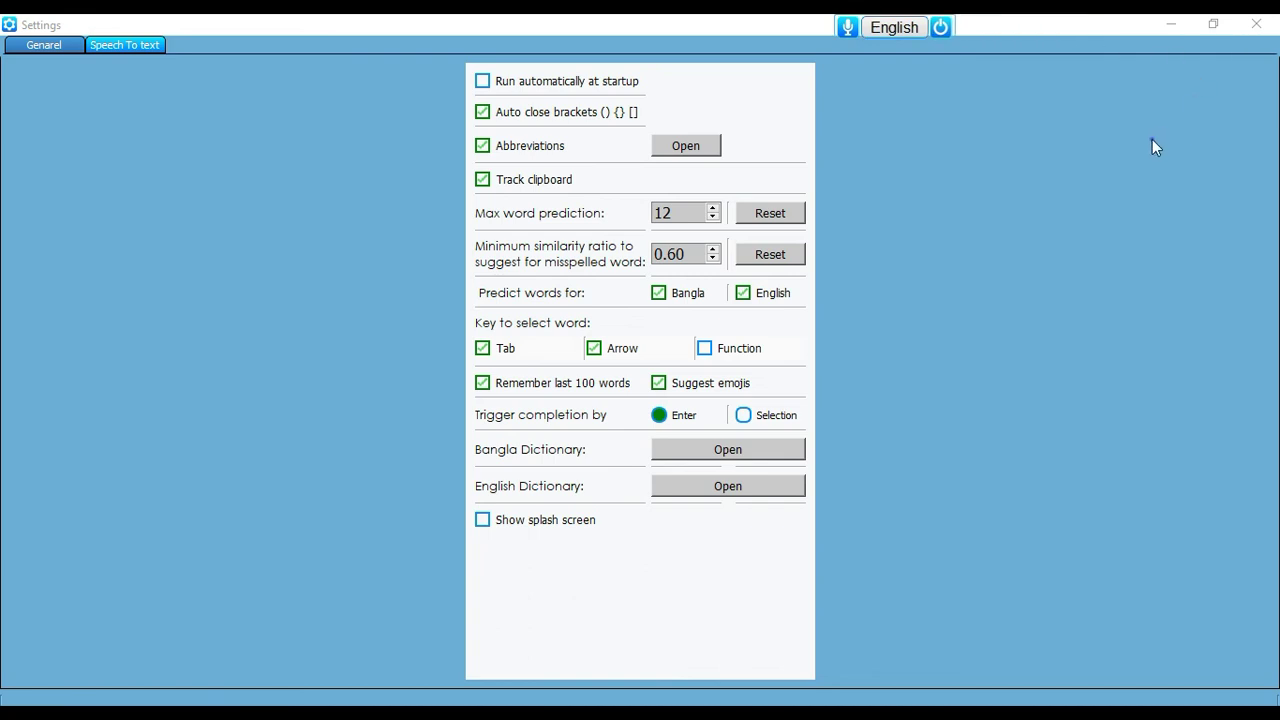
Check Kontho for updates via About Nms Kontho and dismiss the up-to-date message
mouse_move(884, 16)
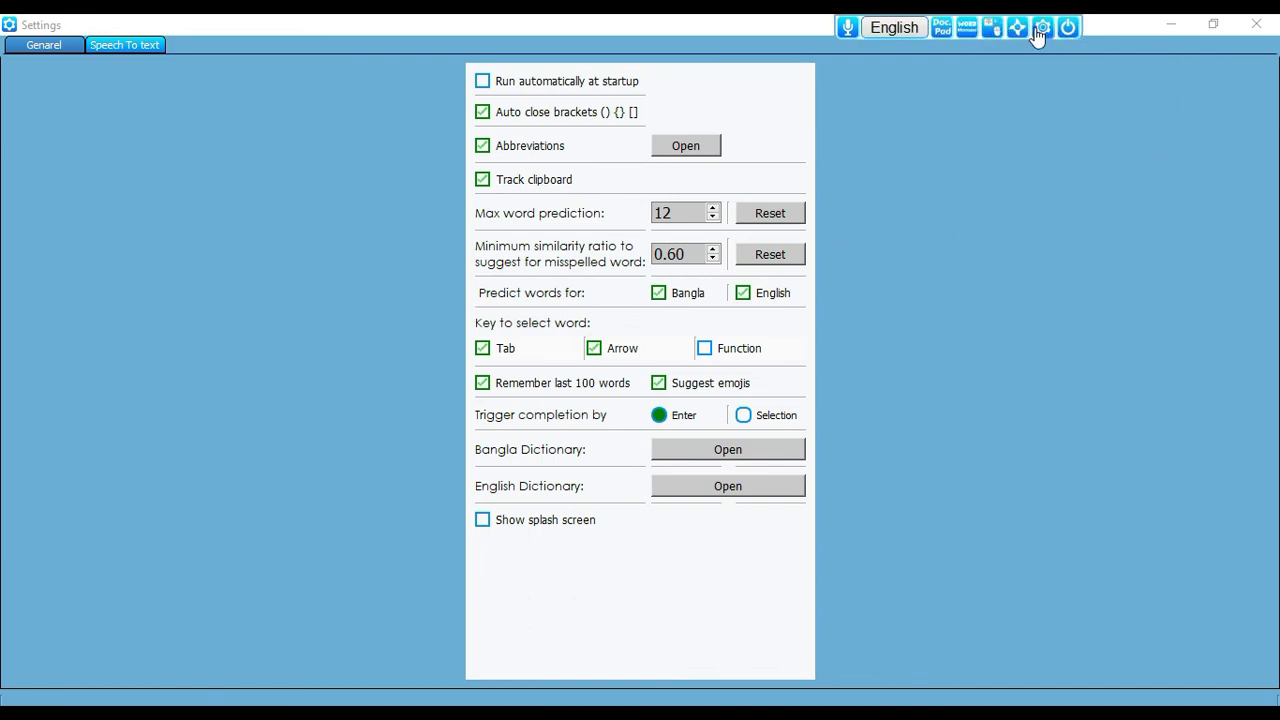
click(1043, 27)
mouse_move(1078, 72)
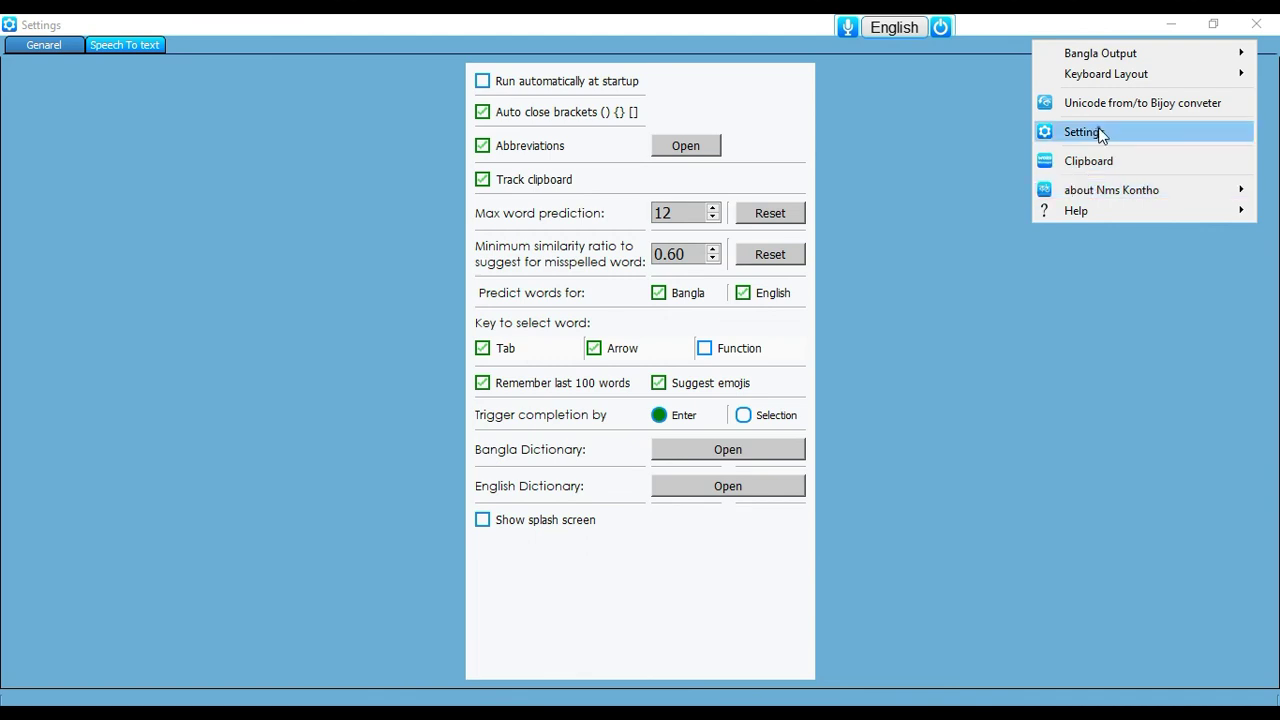
mouse_move(1091, 191)
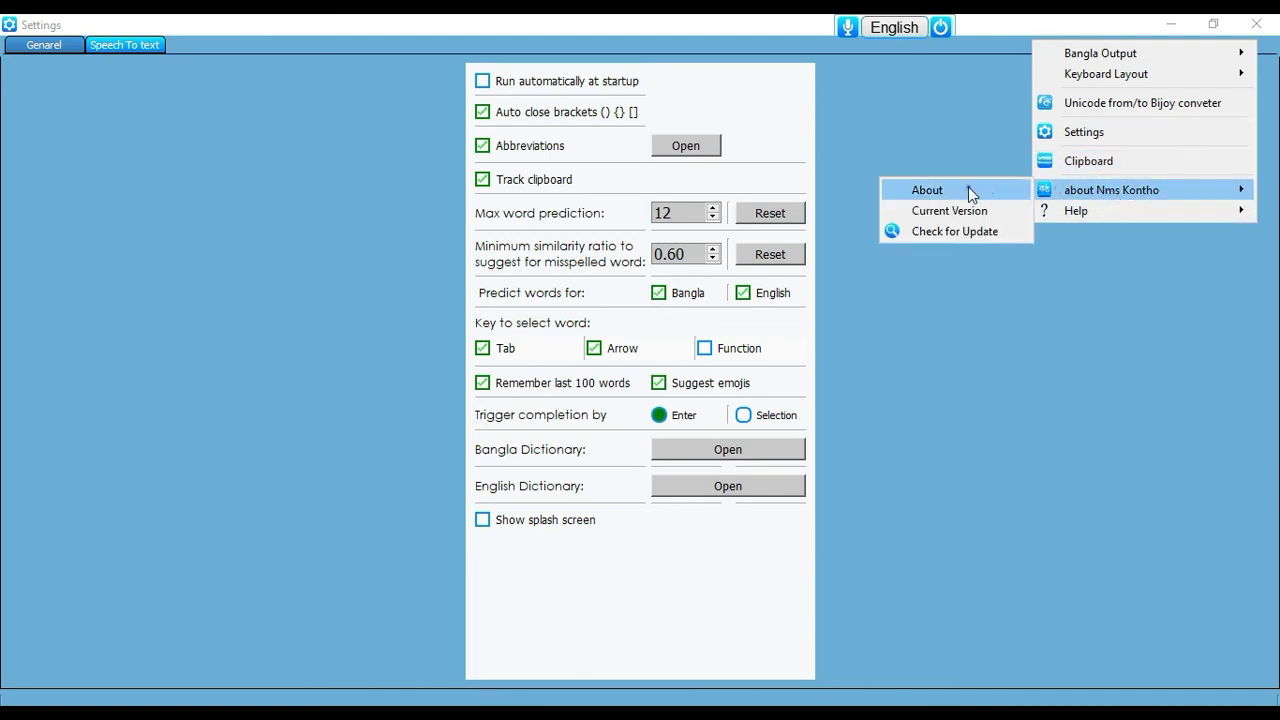
click(936, 232)
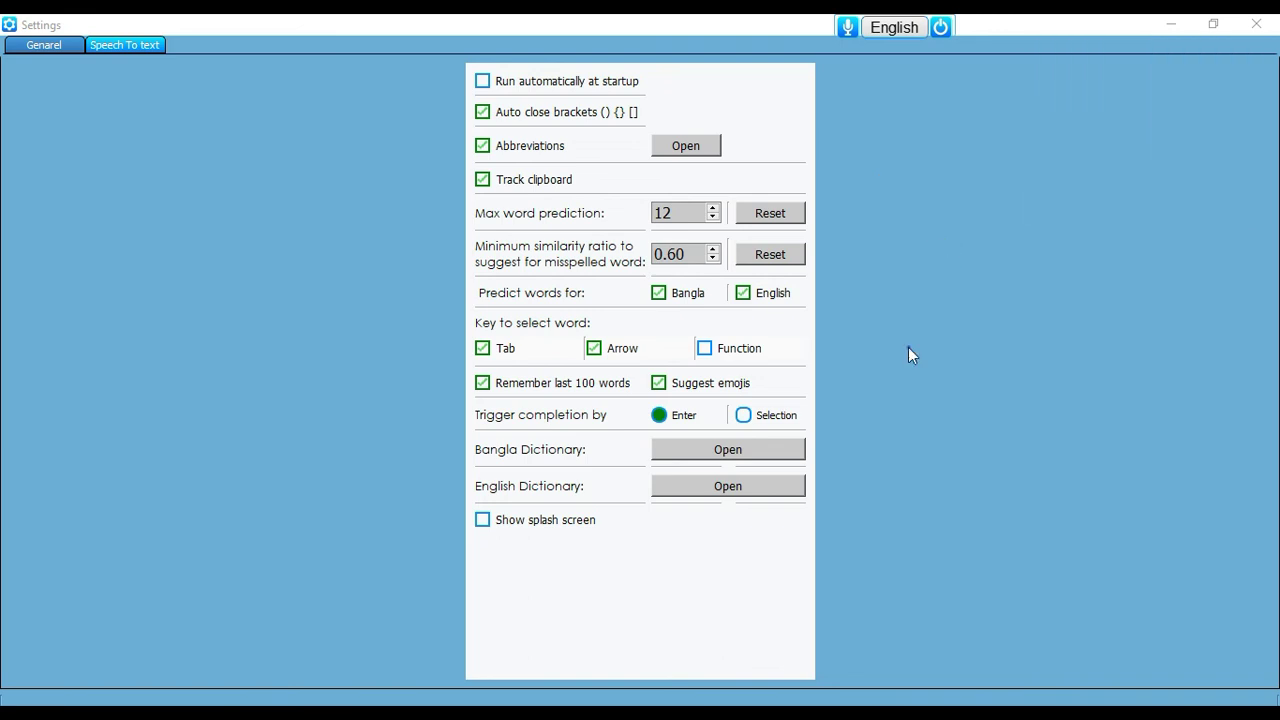
click(726, 384)
Send Kontho's top bar to the system tray, then restore it from the tray icon menu
mouse_move(995, 31)
click(1068, 27)
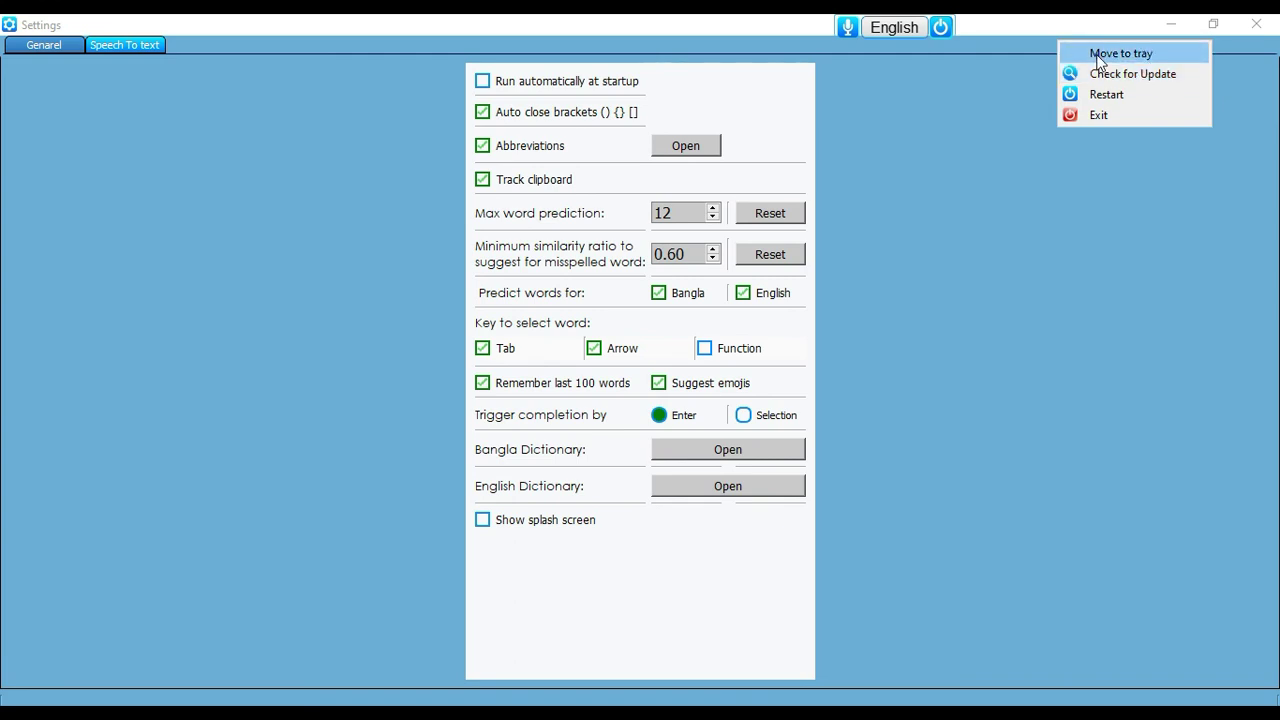
click(1096, 53)
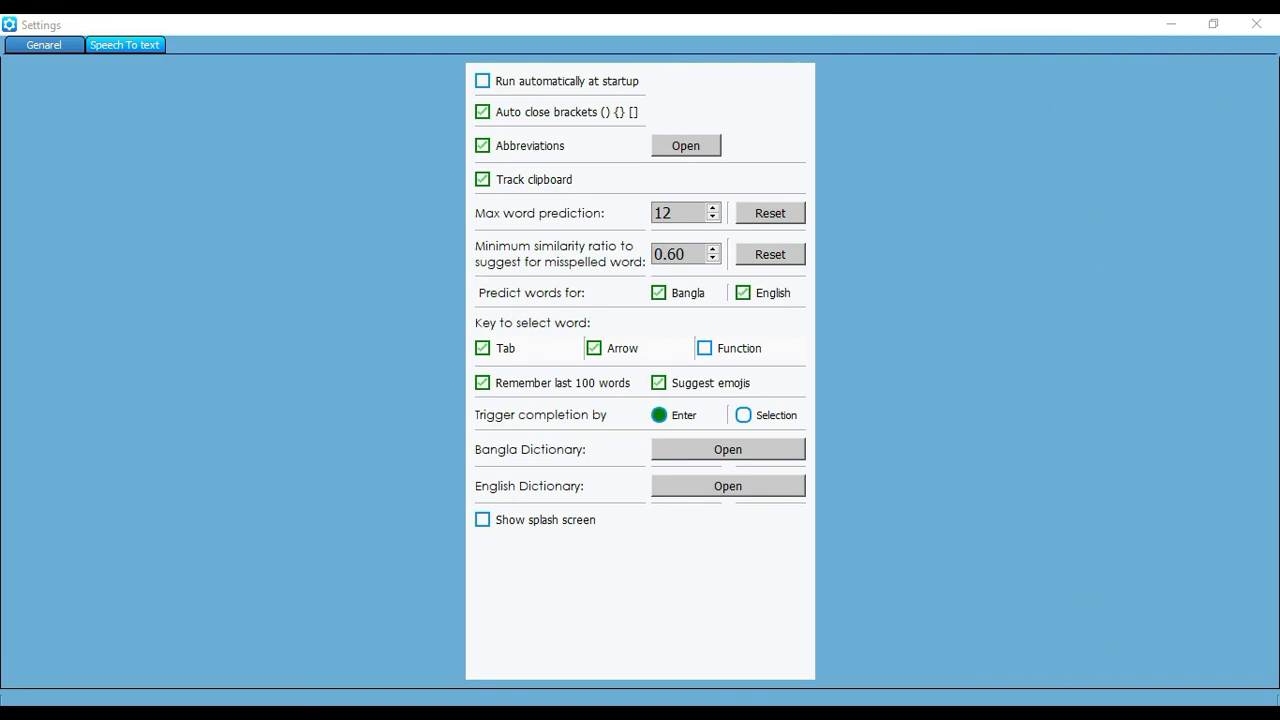
click(1072, 712)
right_click(1054, 686)
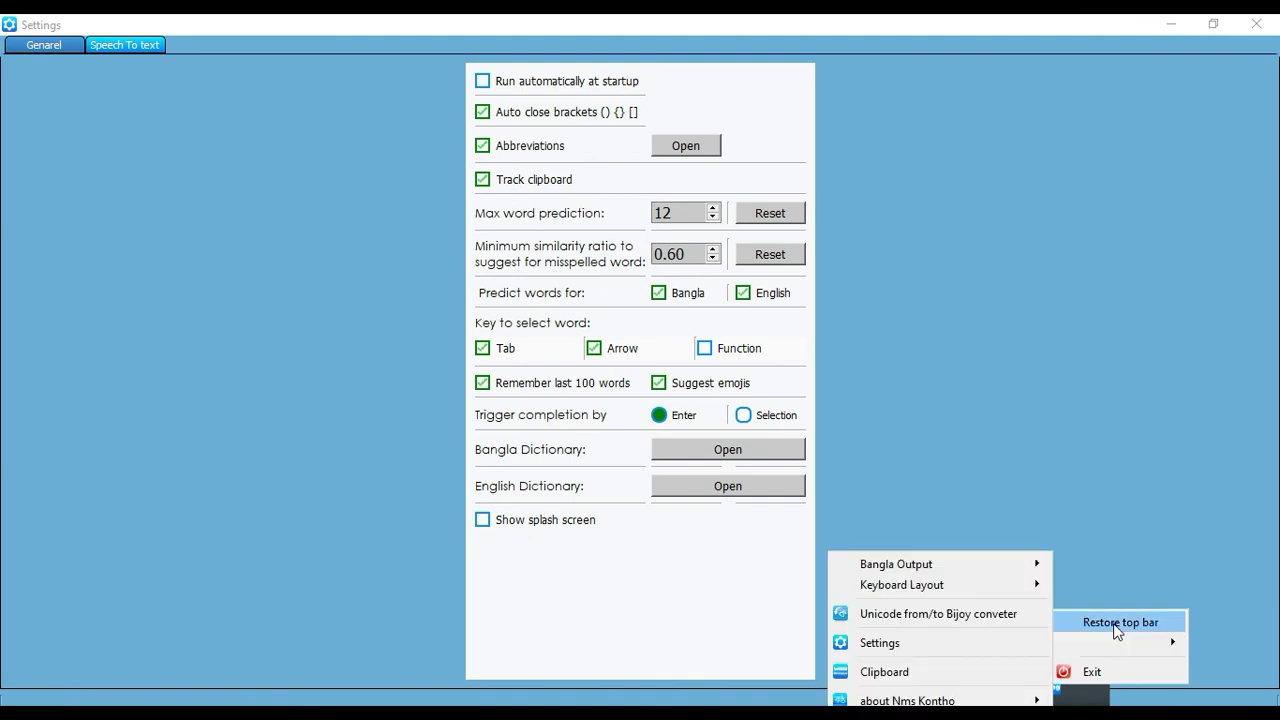
click(1116, 624)
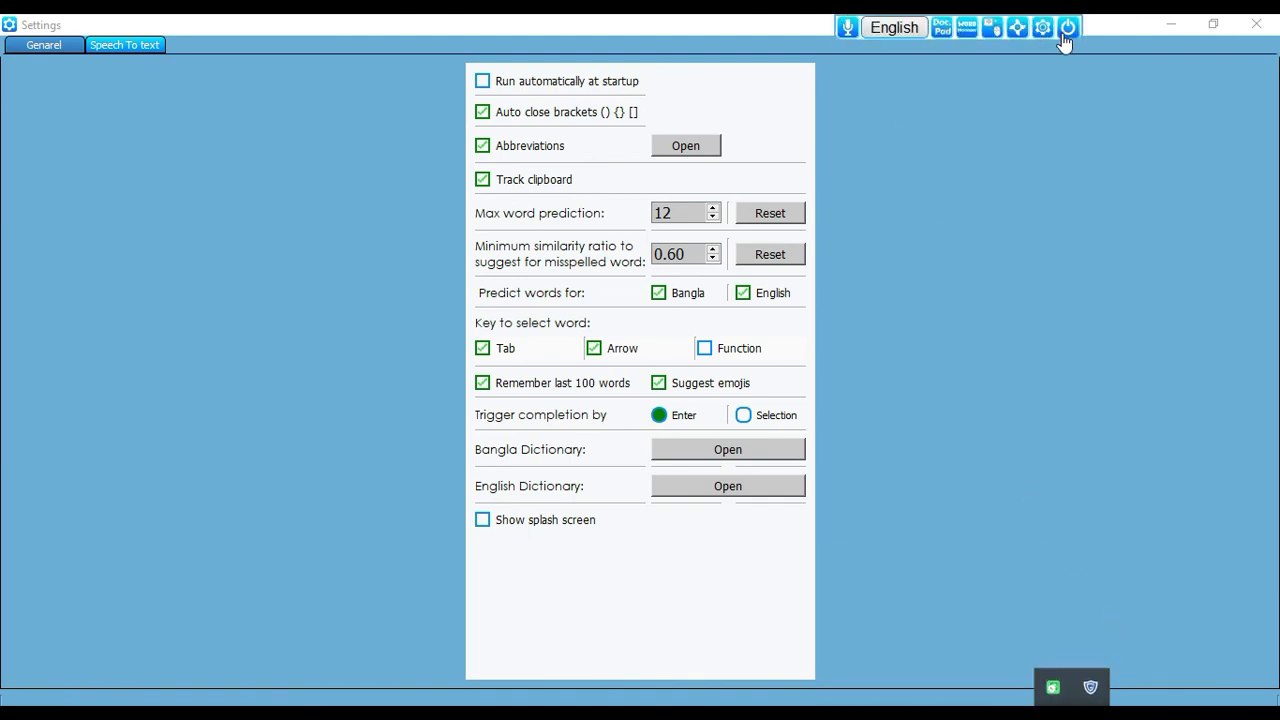
Show the About Nms Kontho options in the Kontho gear menu again
click(1043, 30)
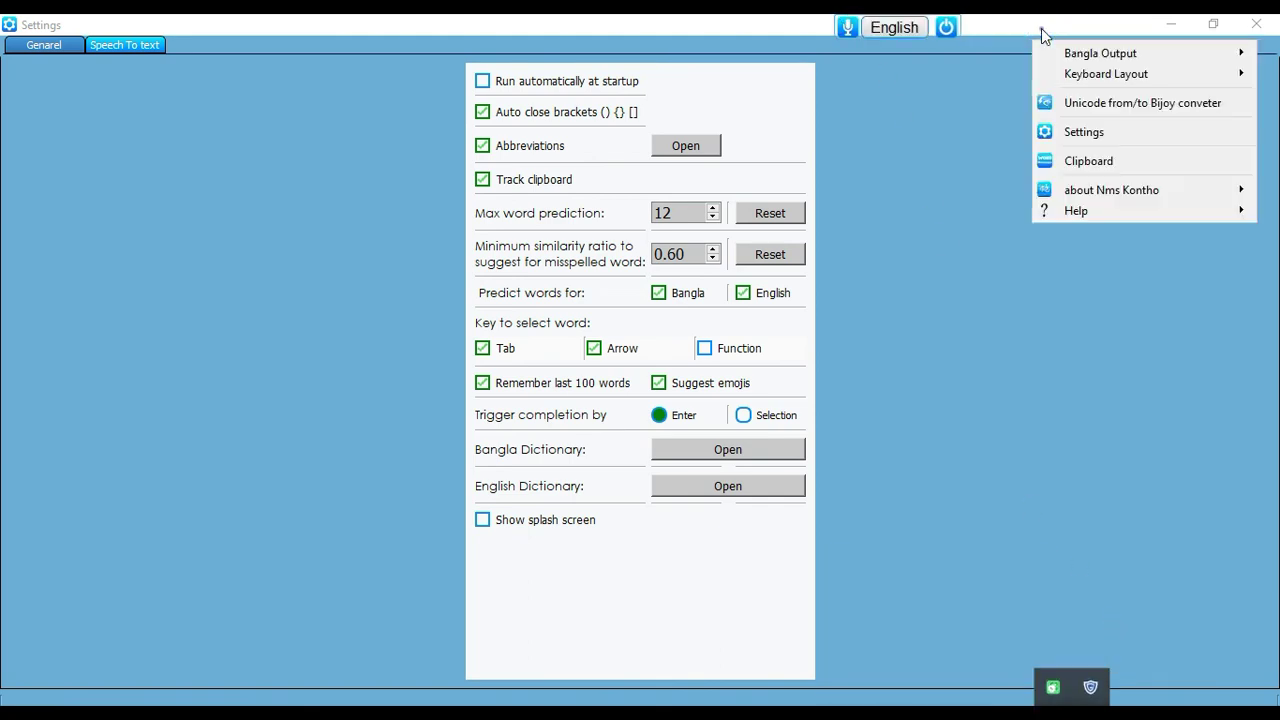
mouse_move(1137, 77)
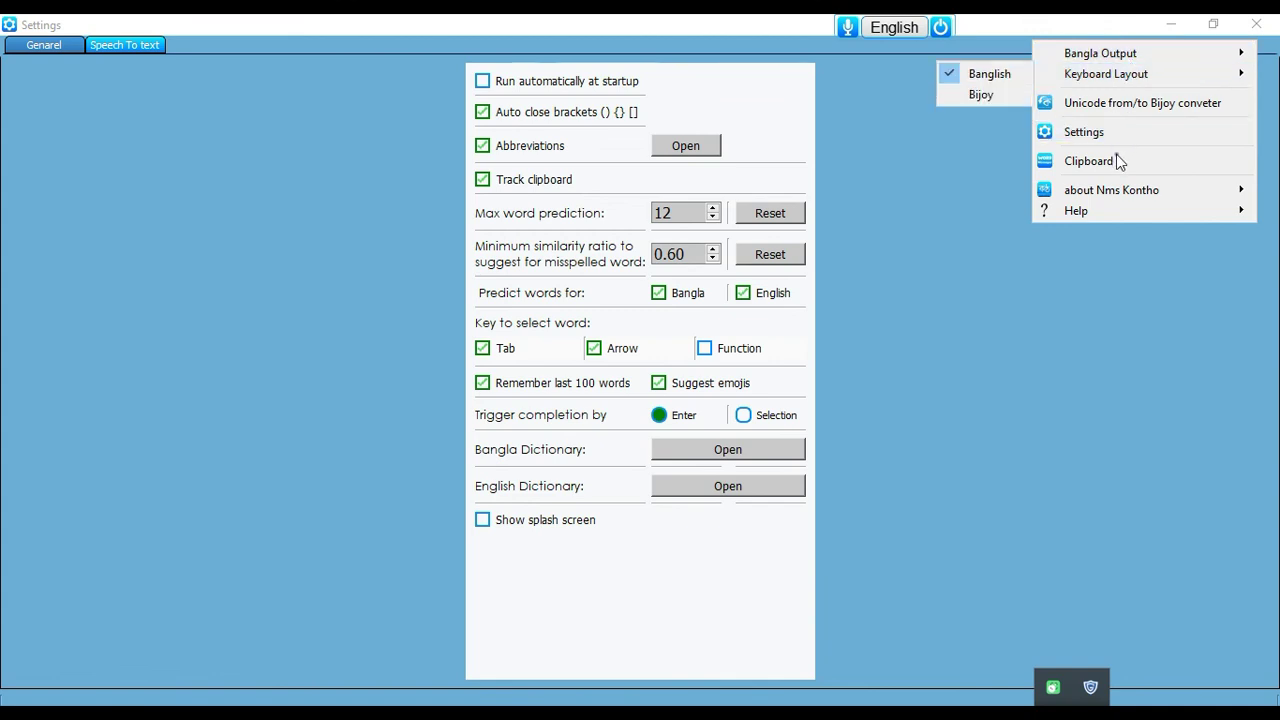
mouse_move(1103, 198)
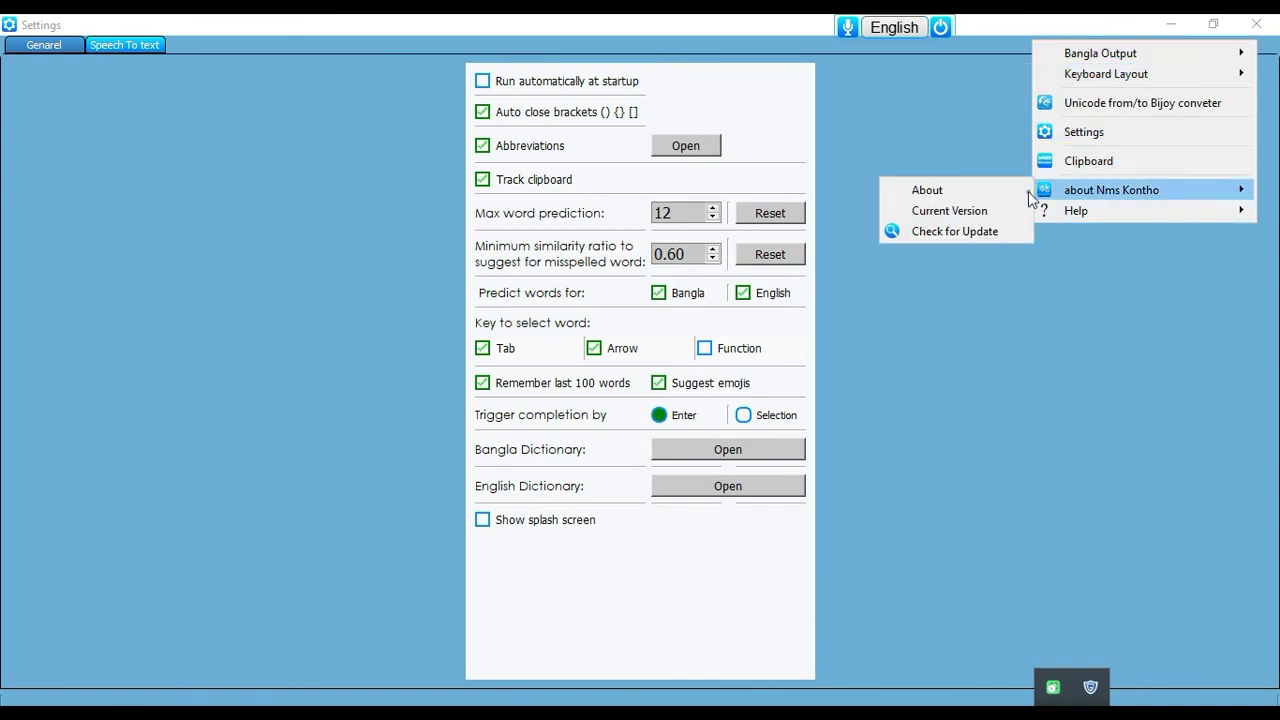